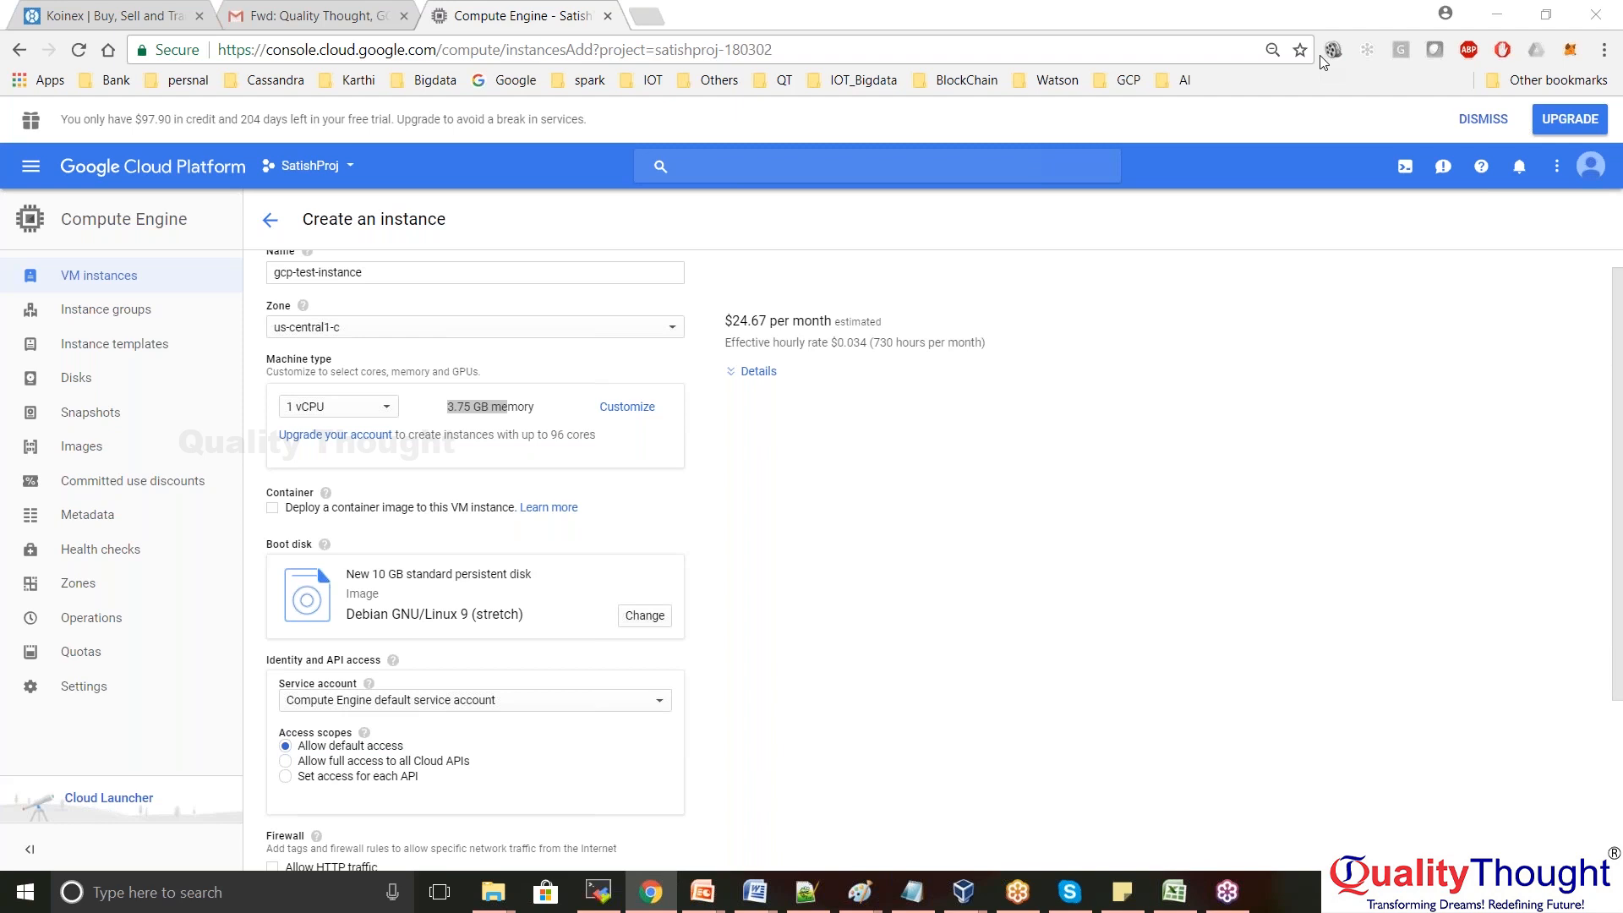
Try the 2 vCPU/7.5 GB and 8 vCPU/30 GB machine types, then reselect 1 vCPU with 3.75 GB
double_click(510, 408)
click(385, 412)
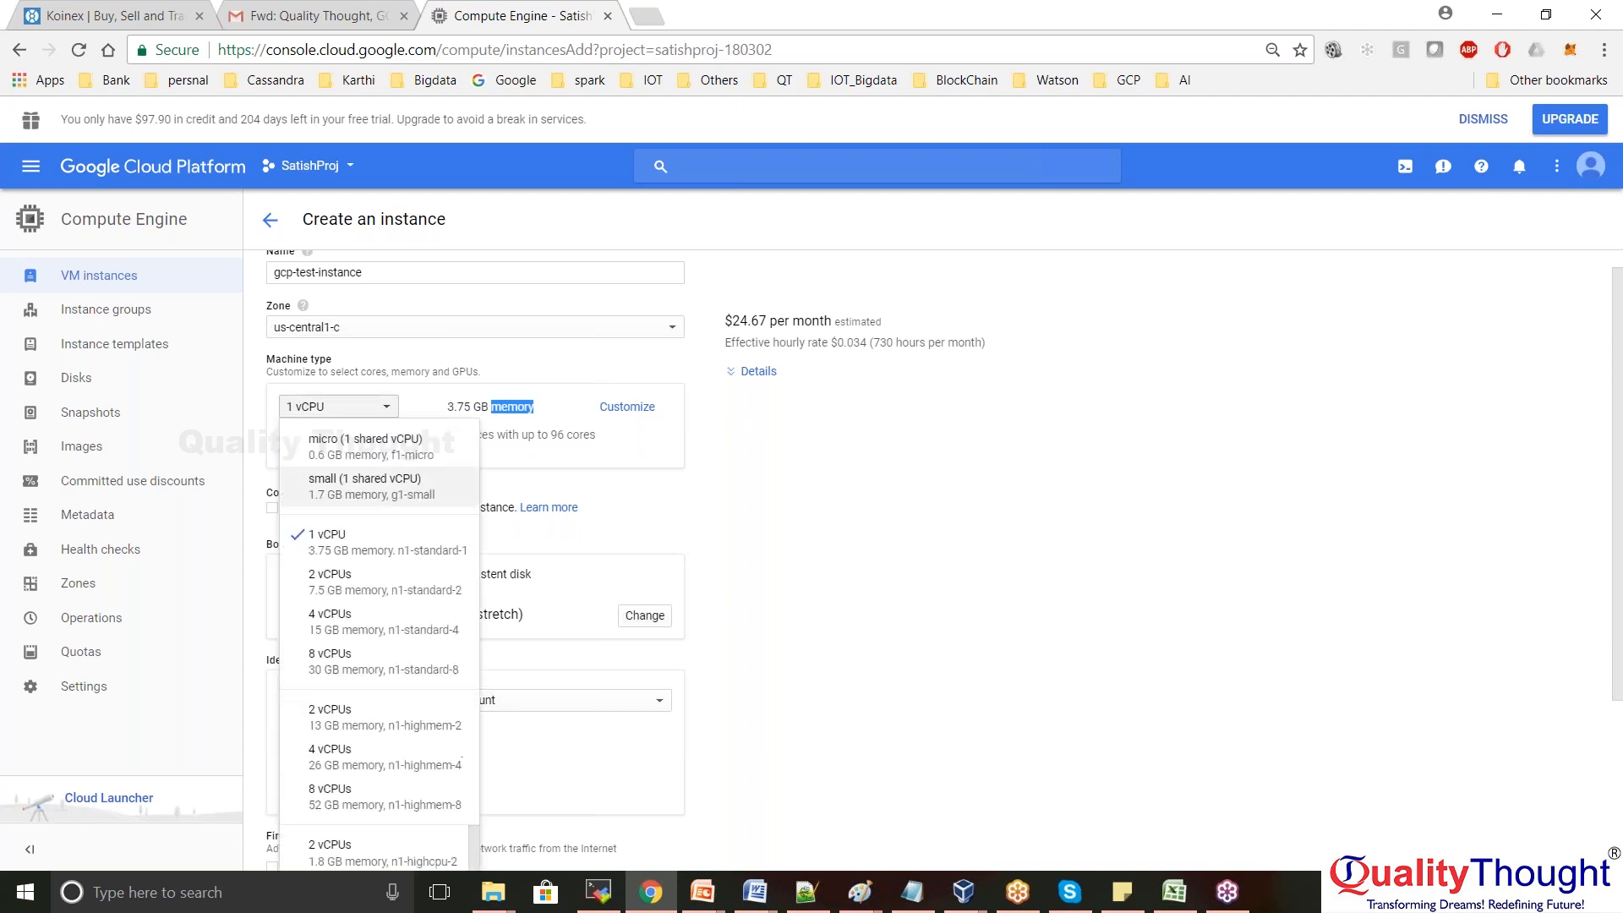
click(385, 583)
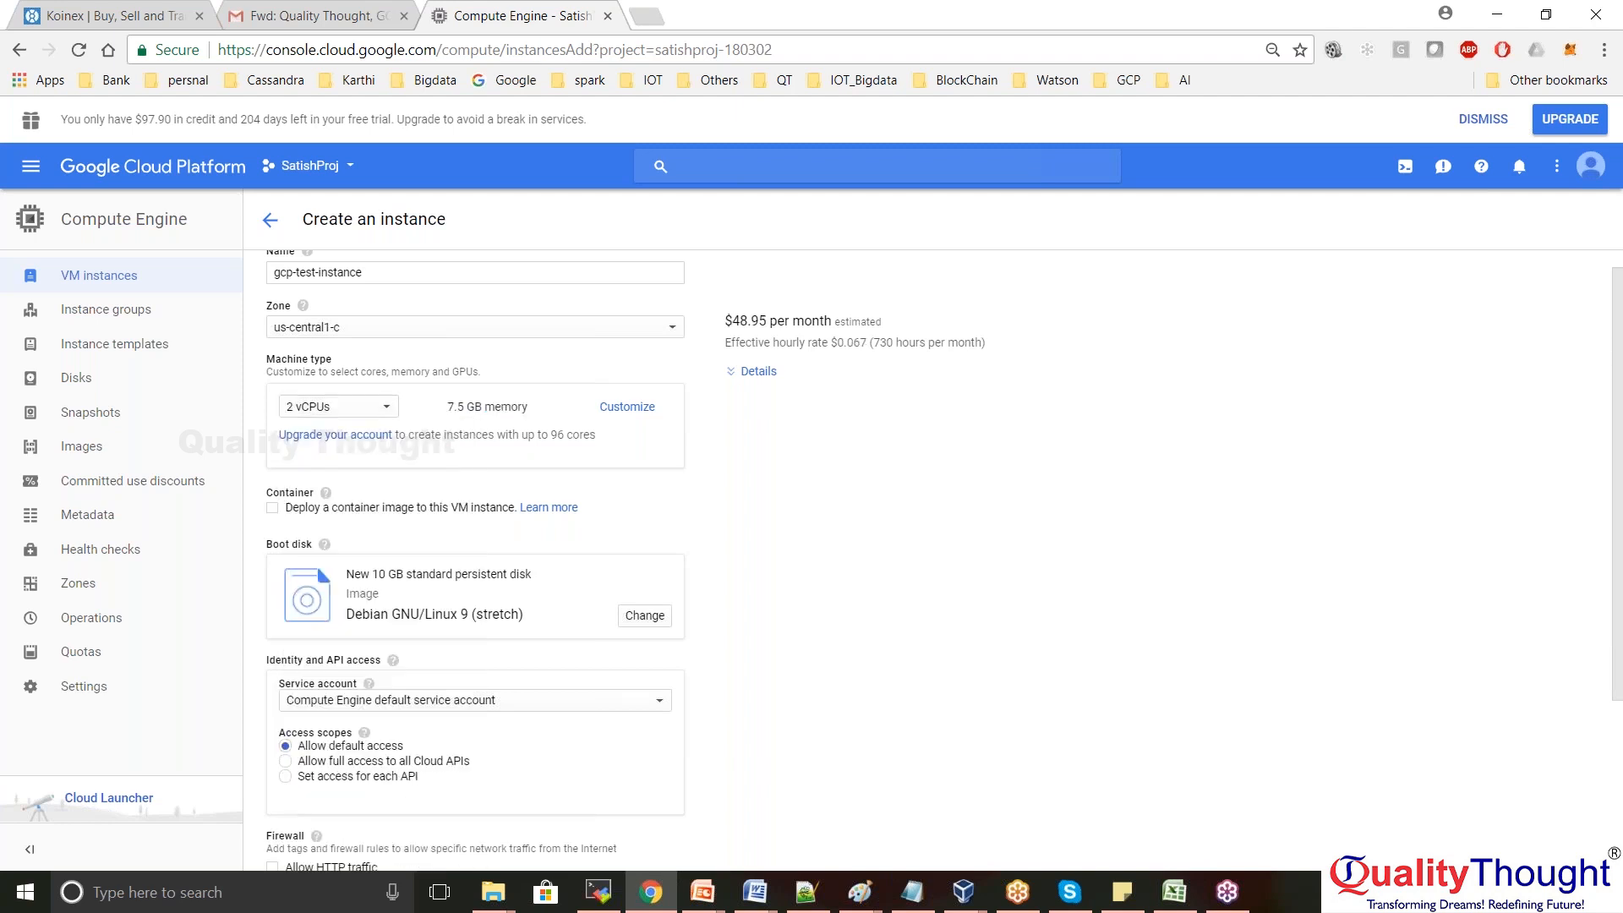
click(390, 415)
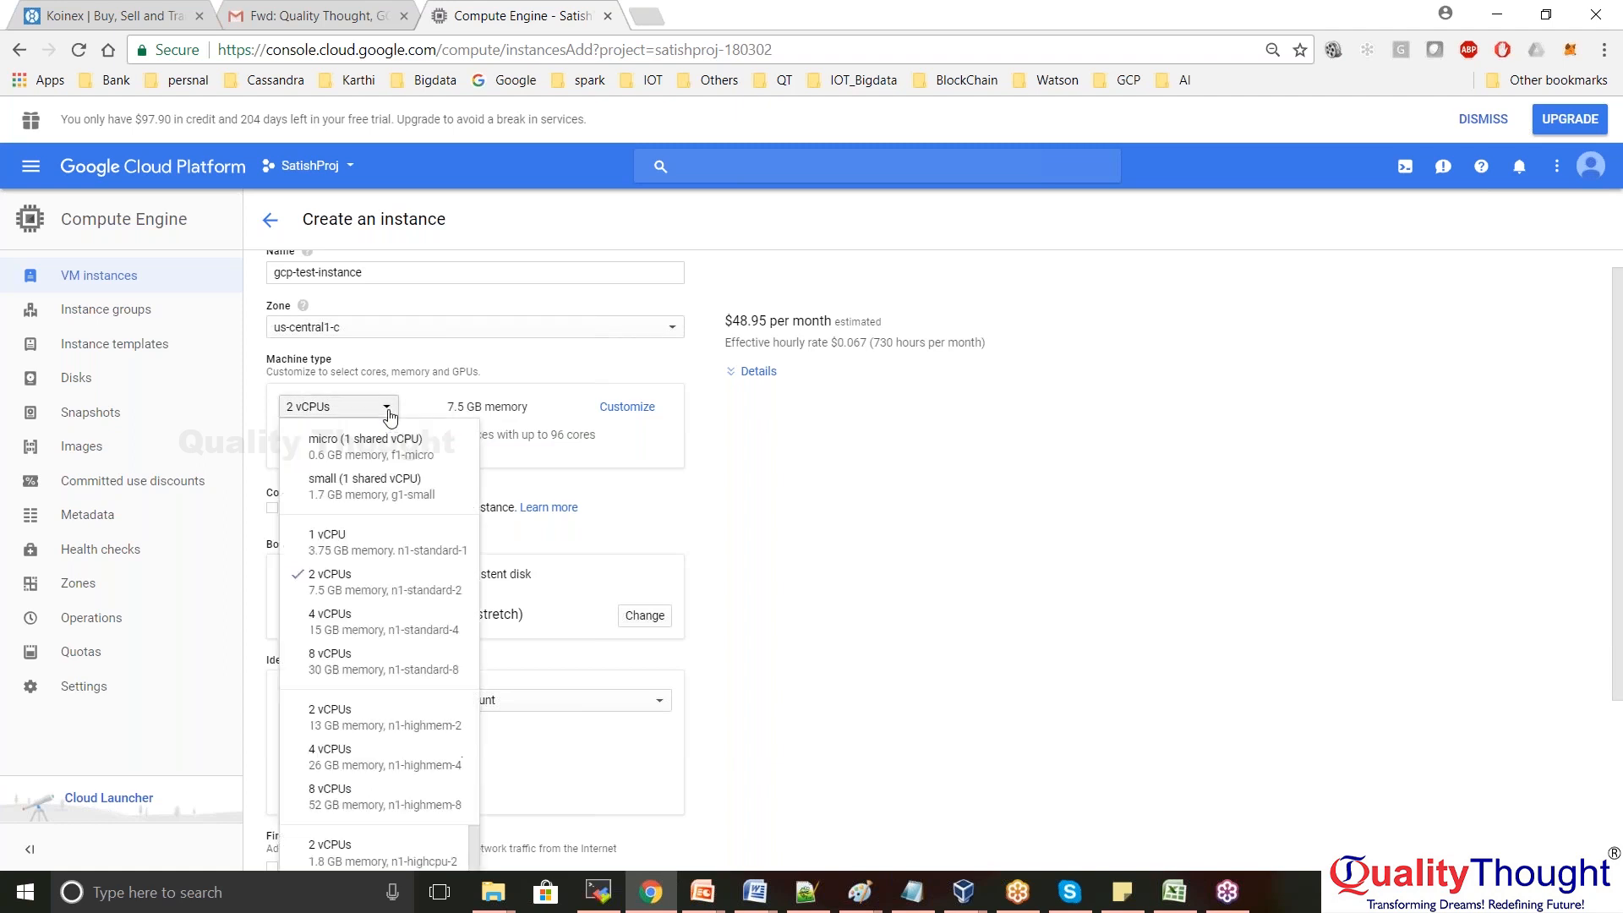
click(370, 663)
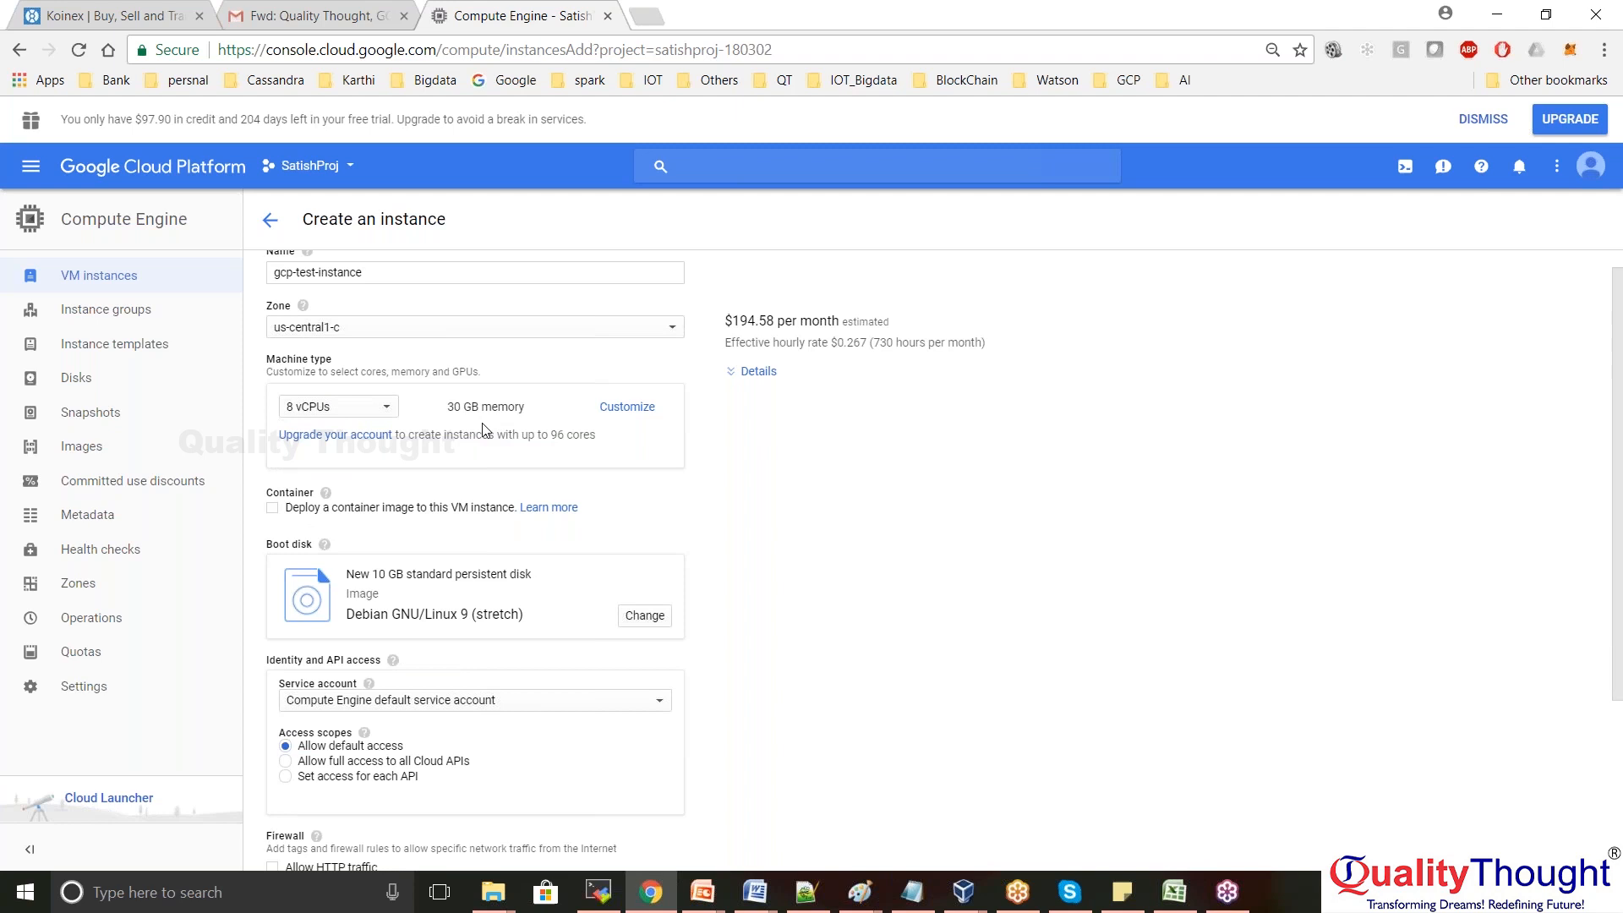
click(390, 413)
click(376, 544)
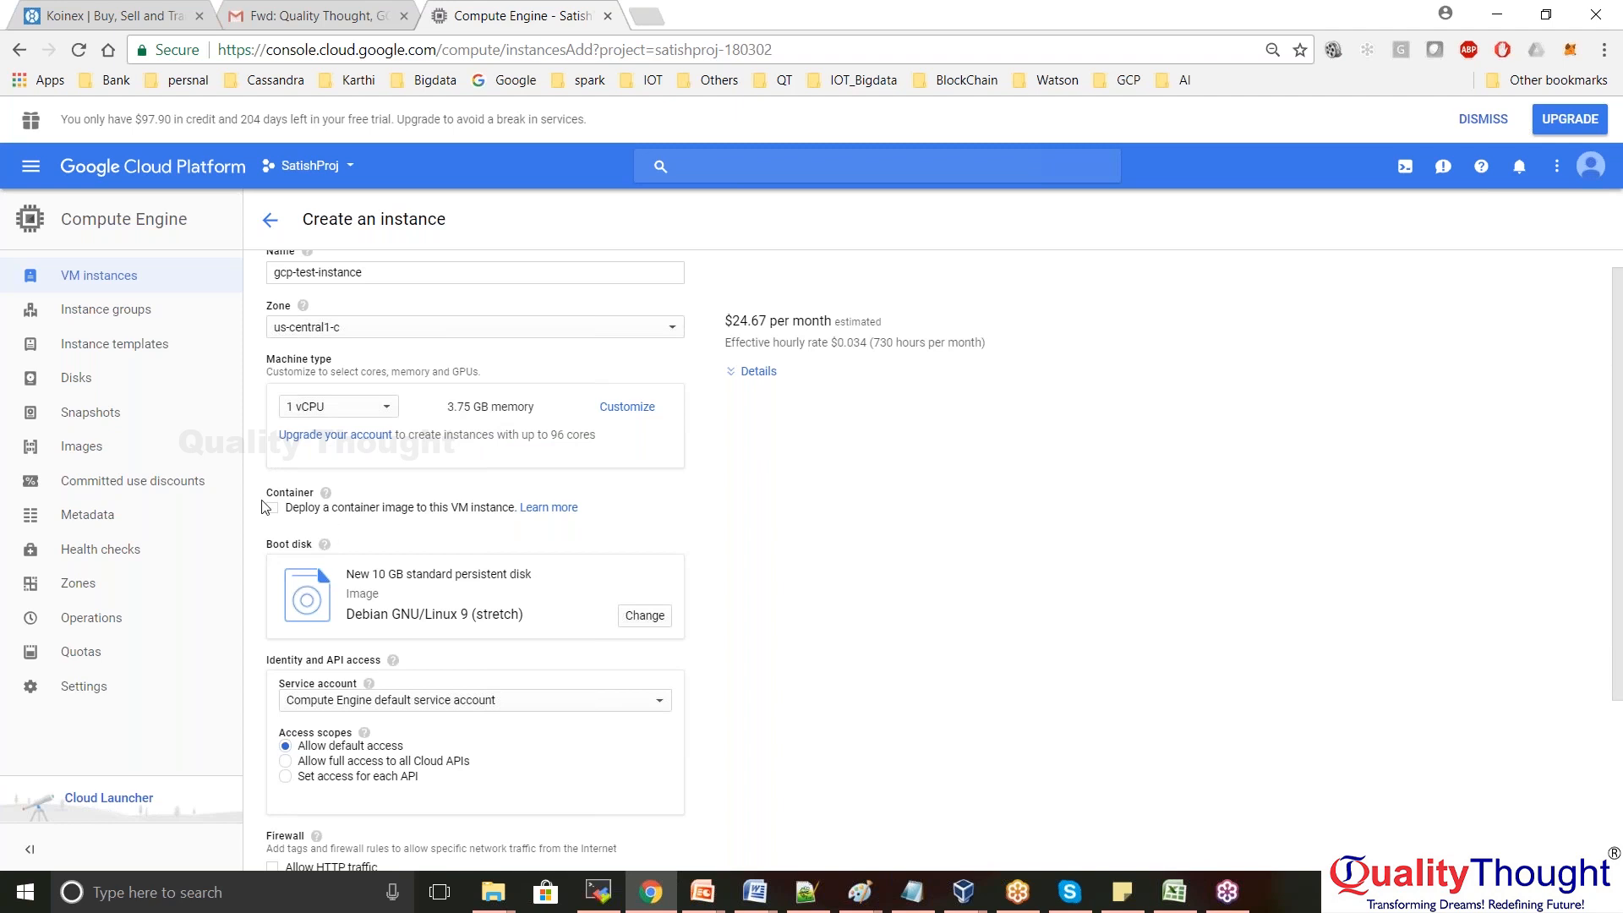
In the custom machine settings, raise cores to 2 vCPU and lower memory to 8.75 GB
click(625, 407)
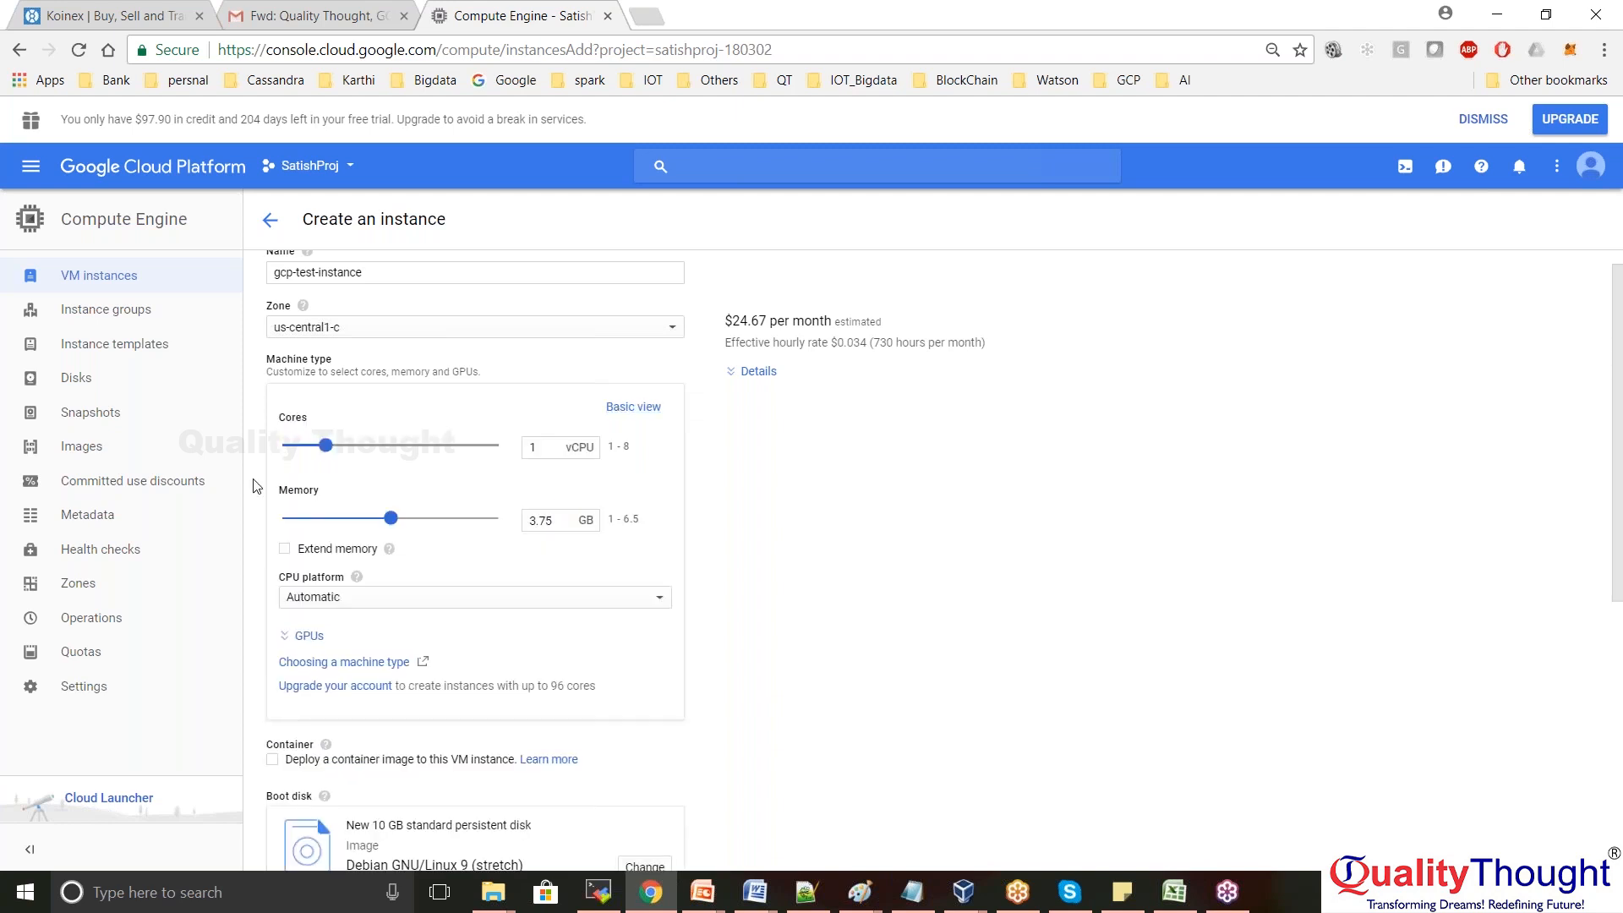
drag(329, 453, 415, 453)
click(379, 455)
drag(375, 520, 336, 520)
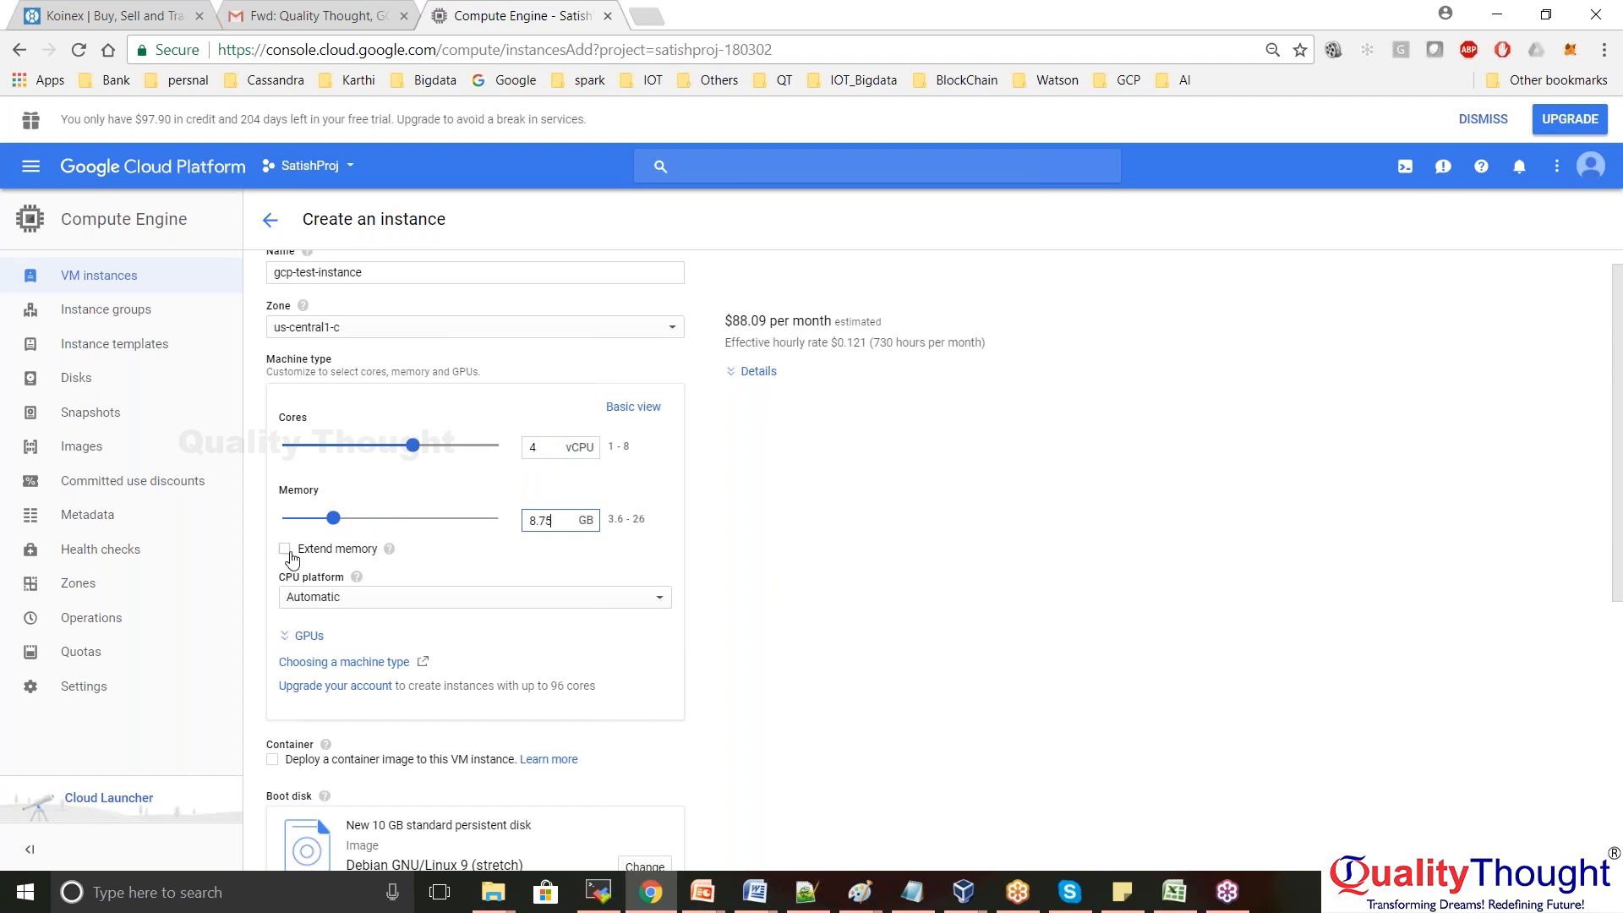
Return to the basic view and choose the 1 vCPU, 3.75 GB machine type
click(621, 413)
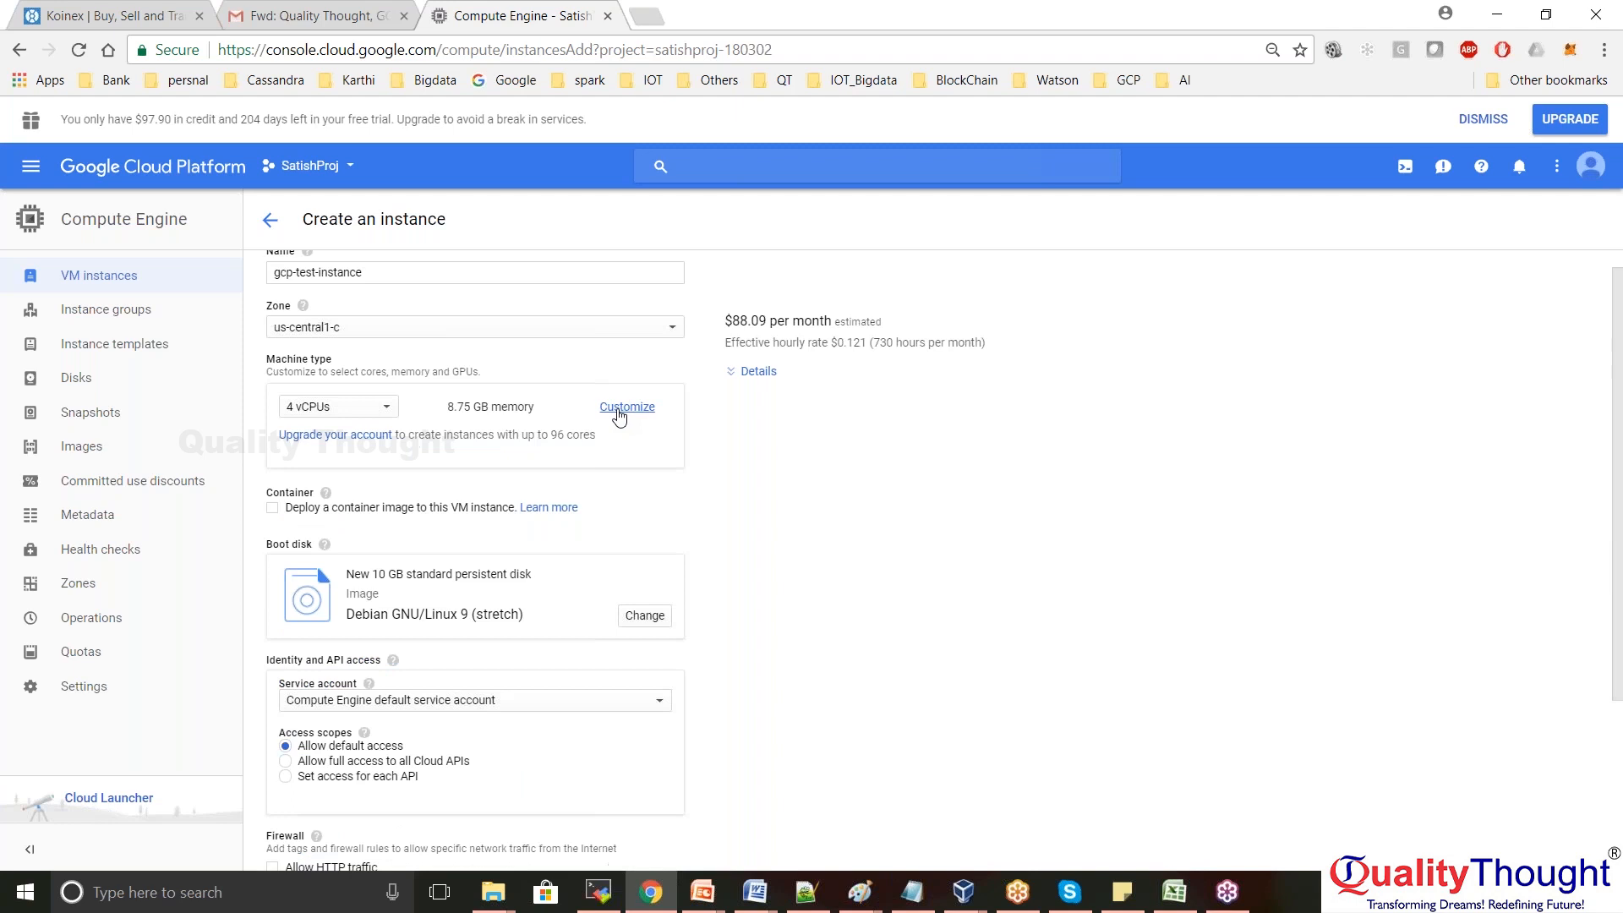
click(387, 409)
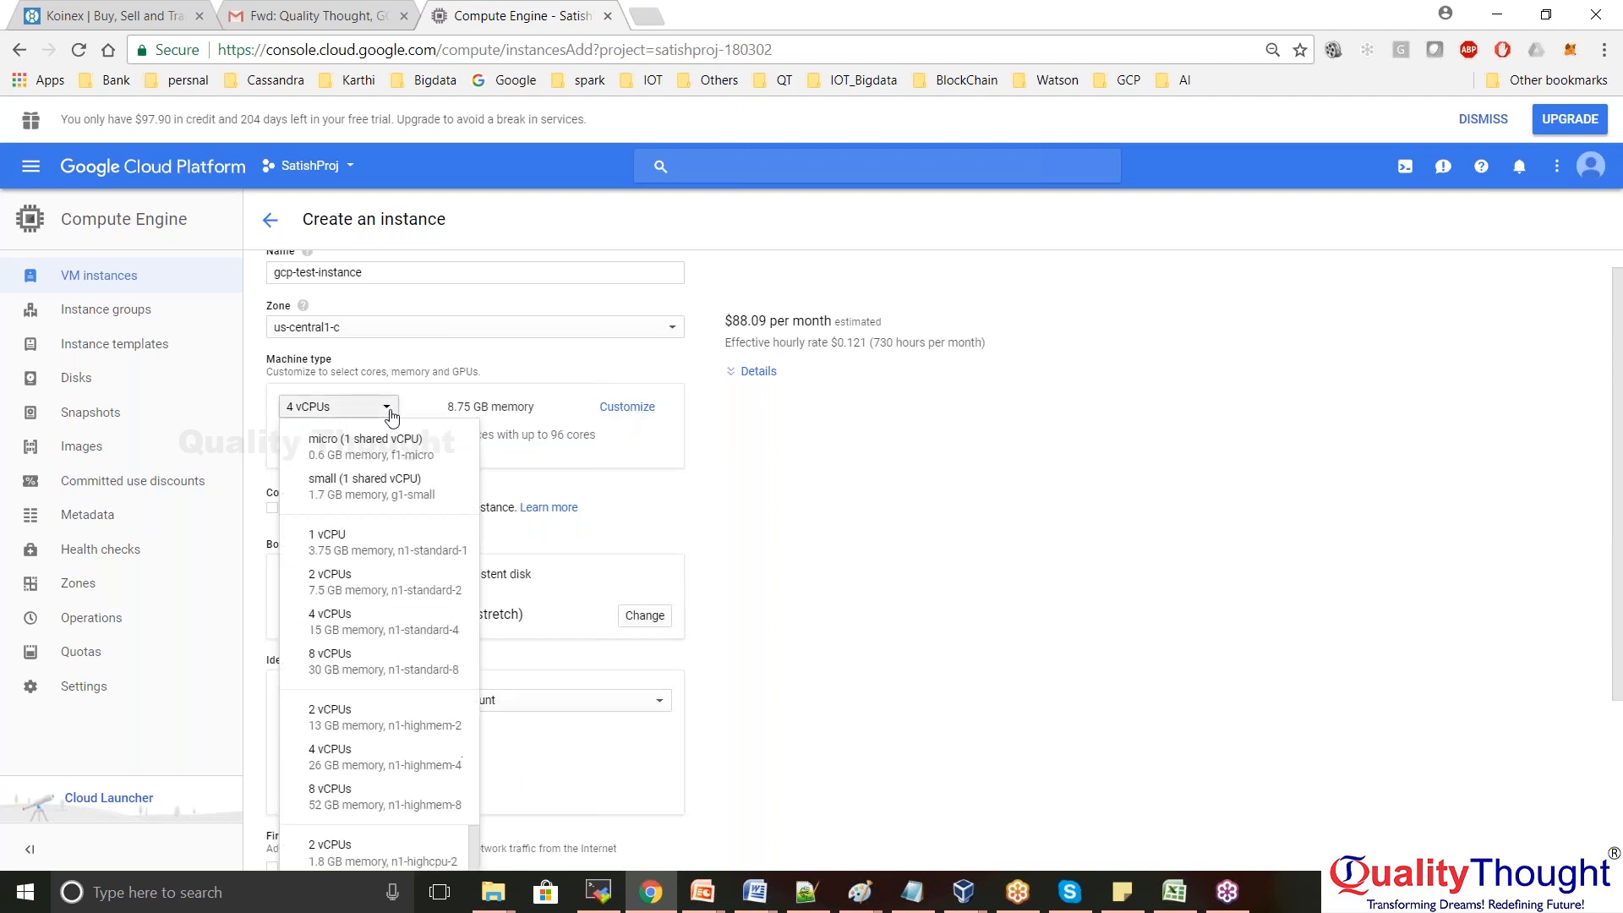
click(355, 556)
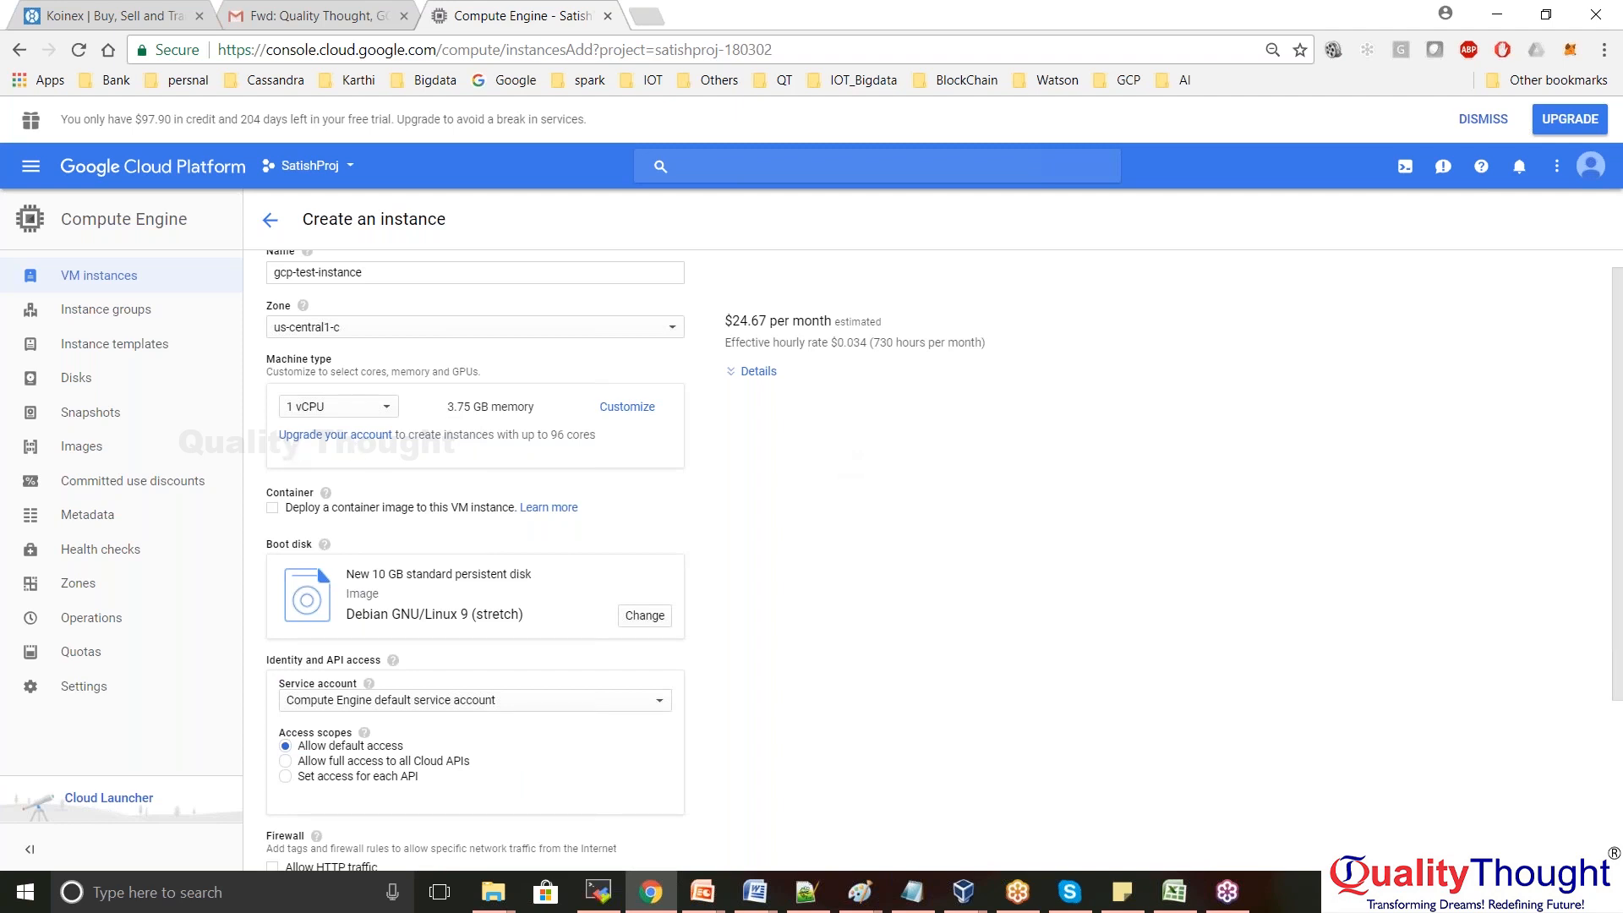
drag(550, 435, 621, 437)
click(802, 486)
scroll(801, 486, down, 1)
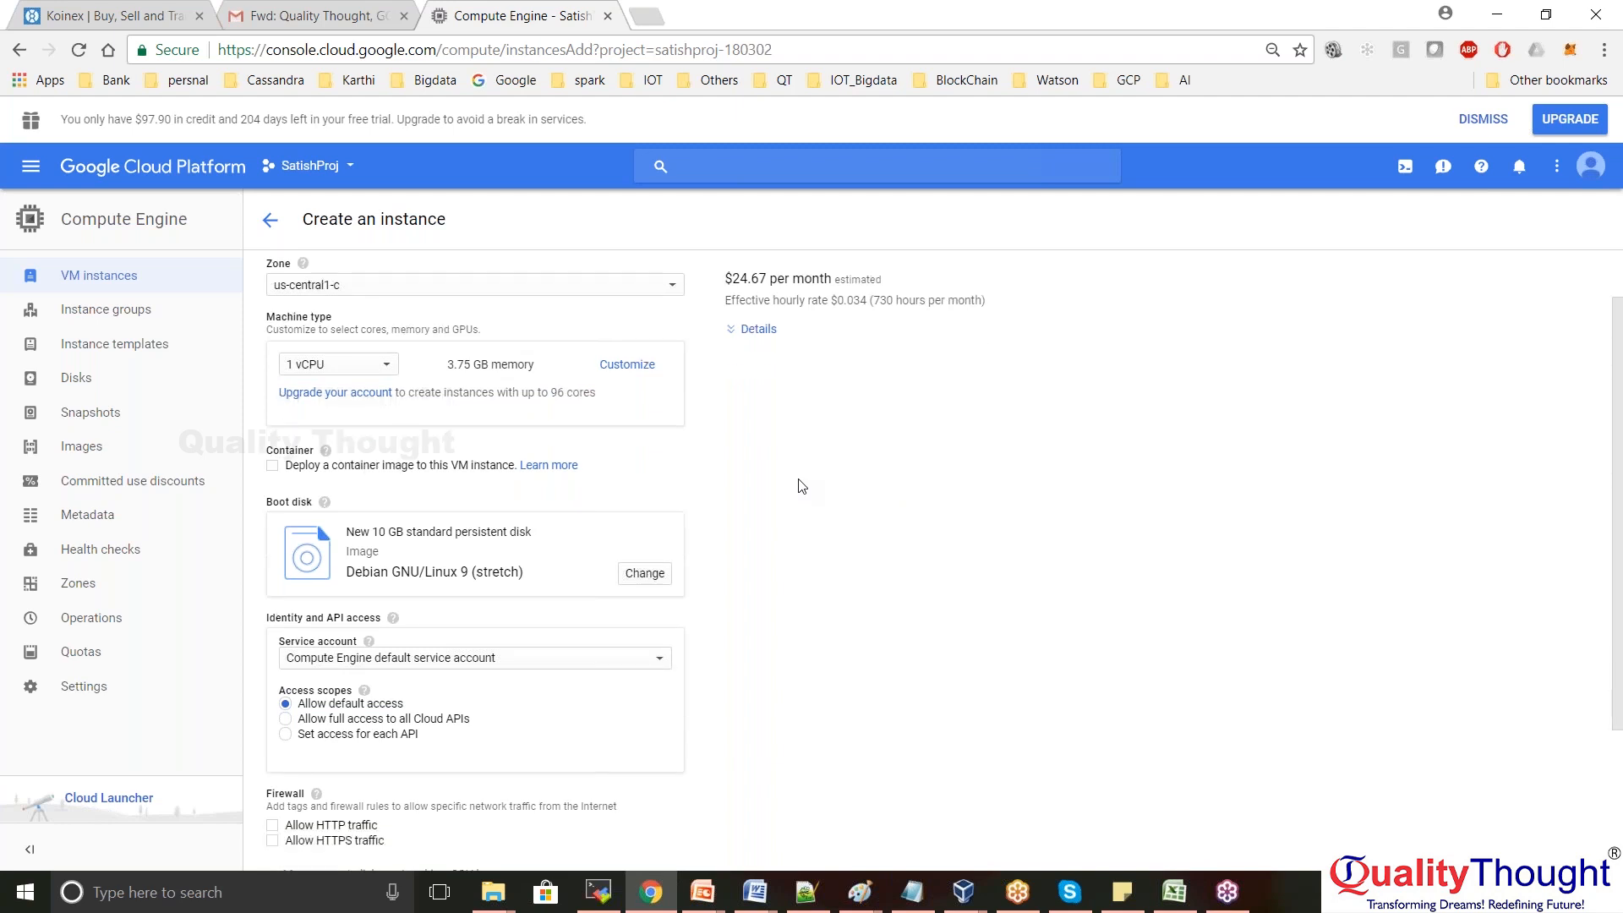
scroll(802, 486, down, 1)
scroll(801, 486, down, 3)
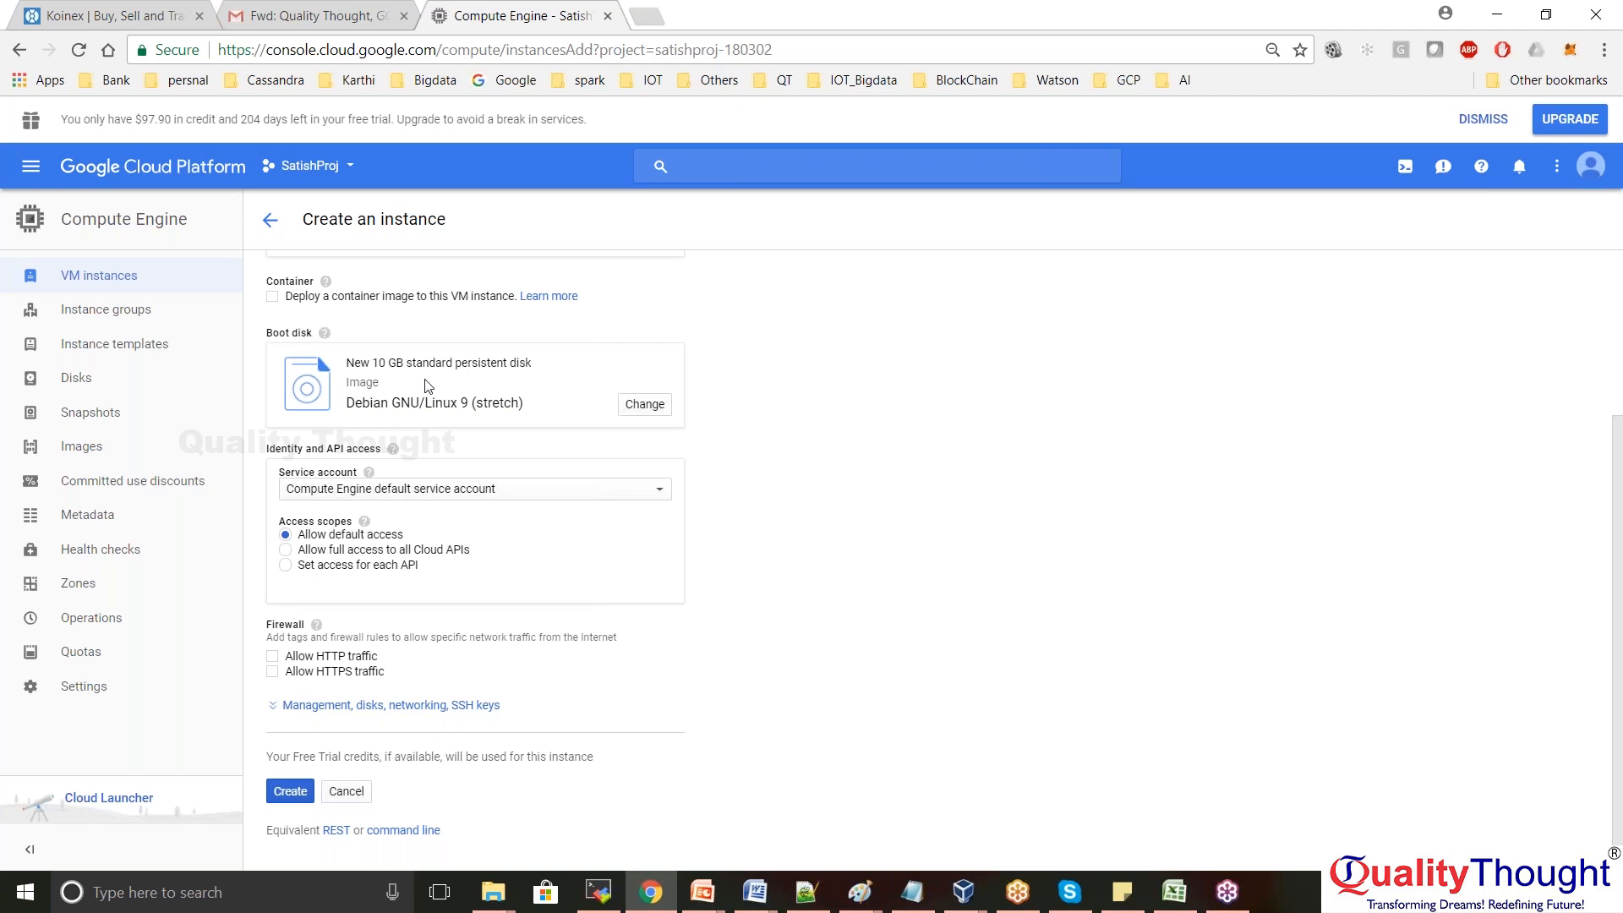
drag(347, 409, 536, 411)
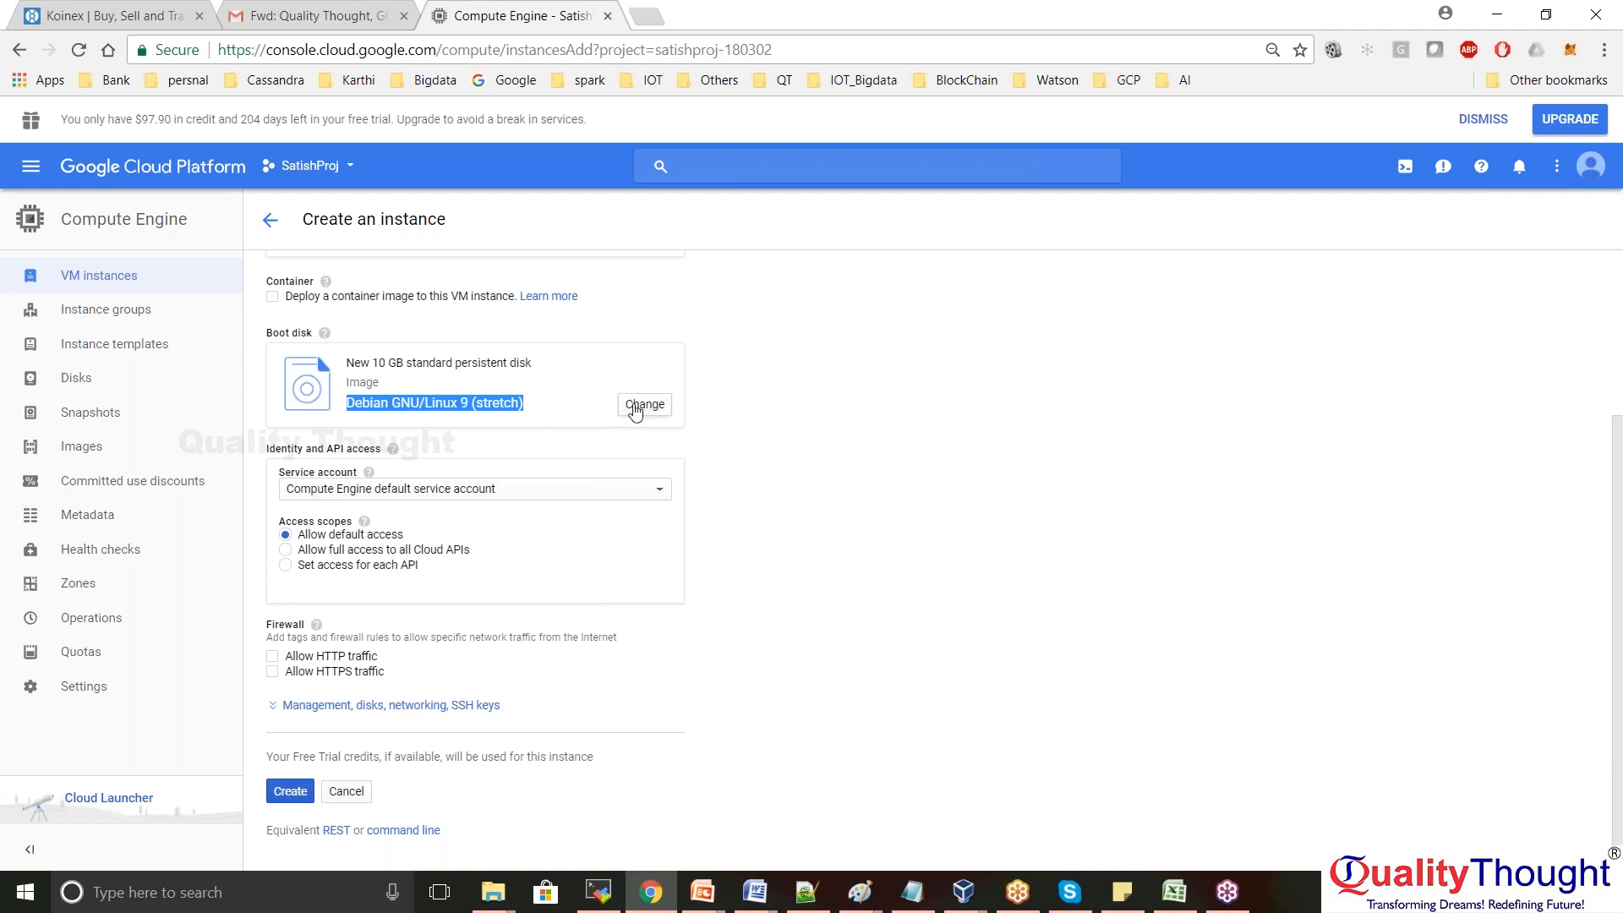
Open the boot disk OS image list, with Debian GNU/Linux 9 (stretch) still selected
click(644, 404)
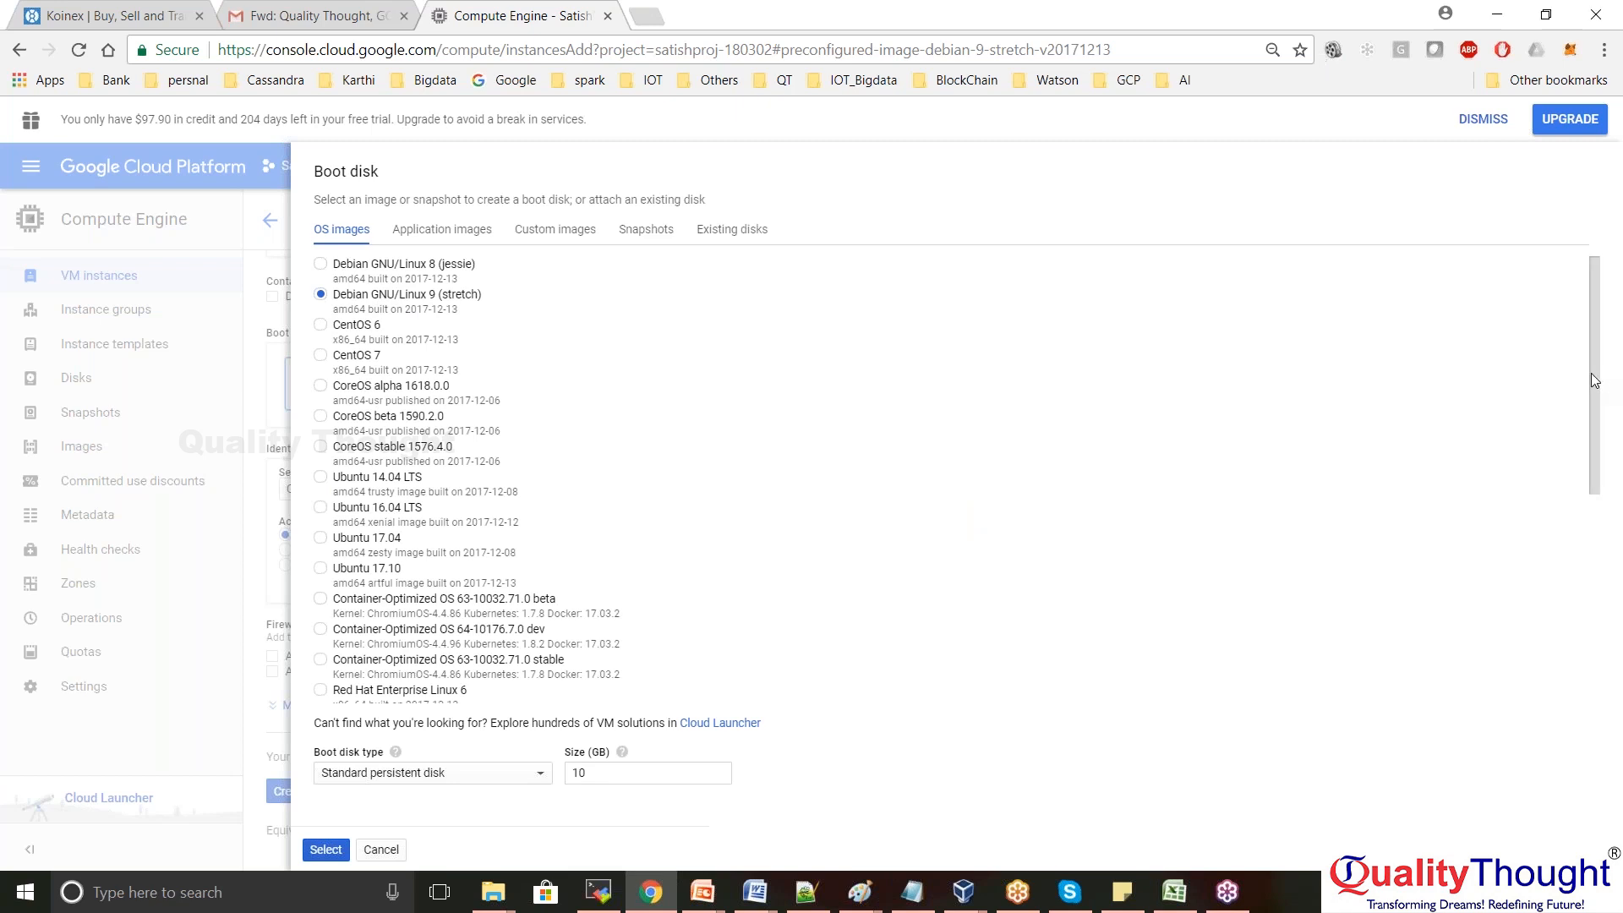
drag(1598, 385, 1591, 228)
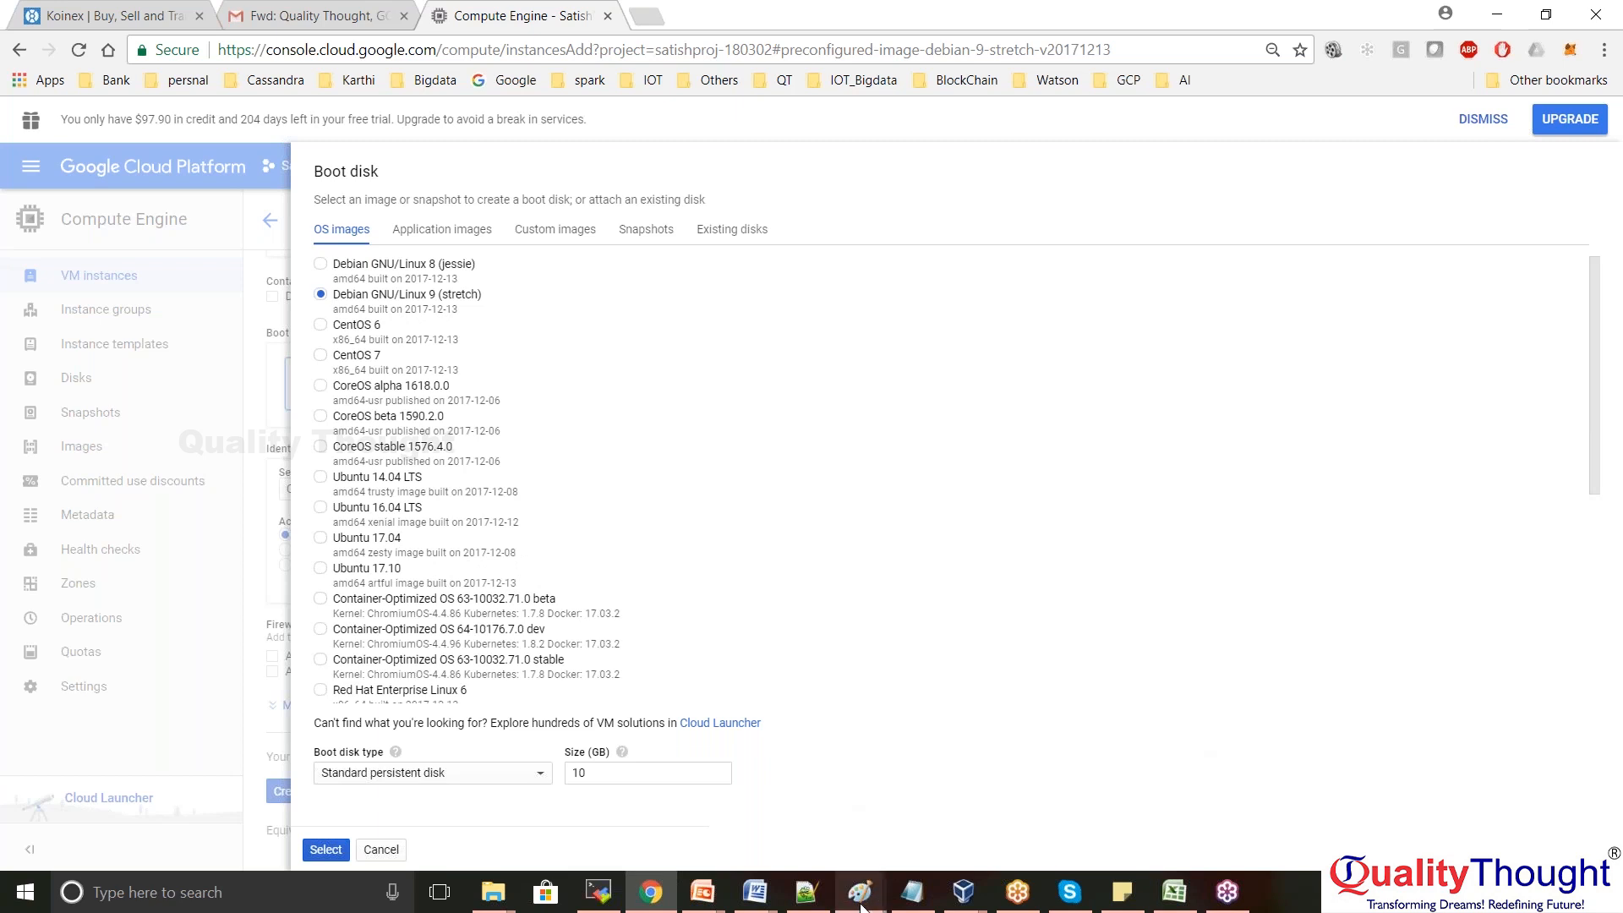
In Paint, create a purple text box listing IaaS, PaaS and SaaS on separate lines
mouse_move(861, 904)
click(951, 828)
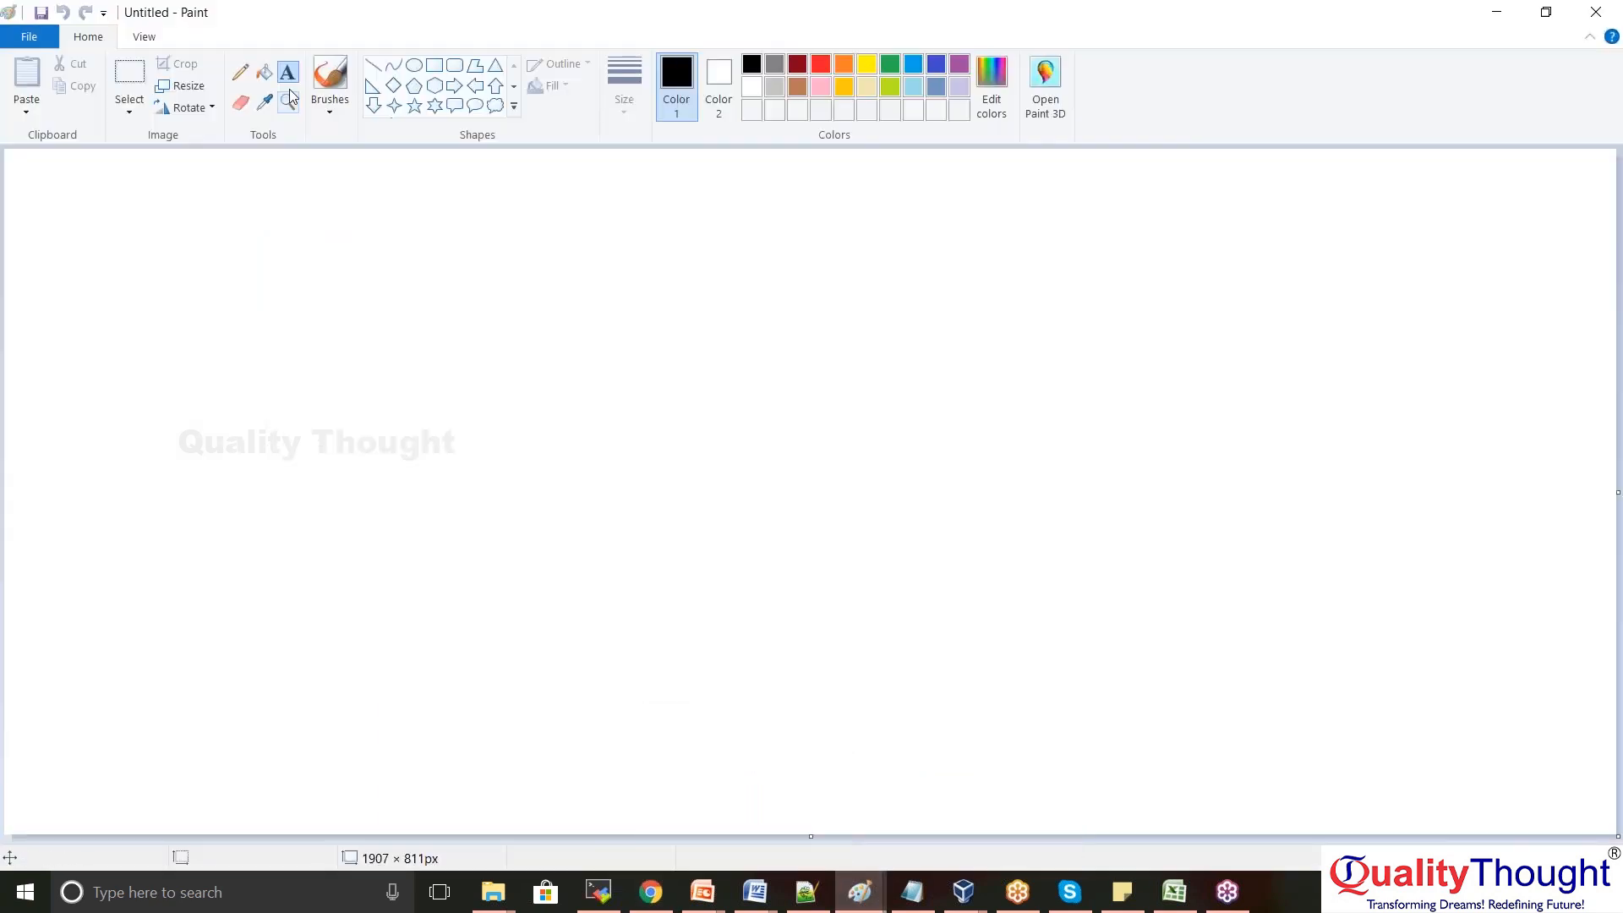
click(288, 75)
drag(420, 265, 1178, 649)
click(657, 64)
text(IaaS)
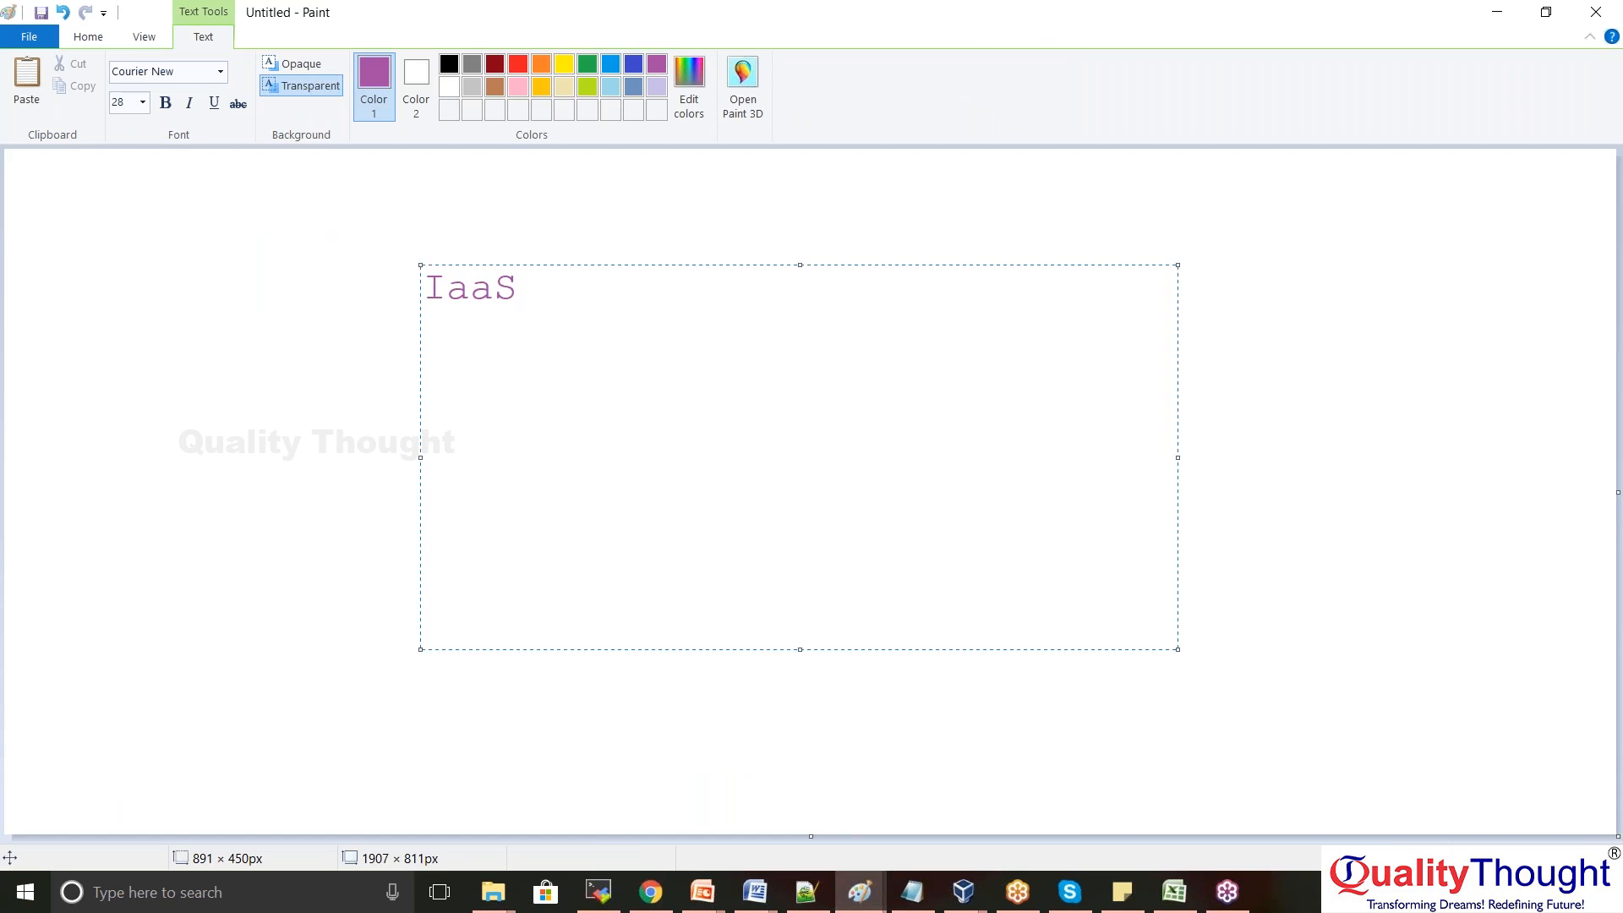
key(Return)
text(PaaS)
key(Return)
text(S)
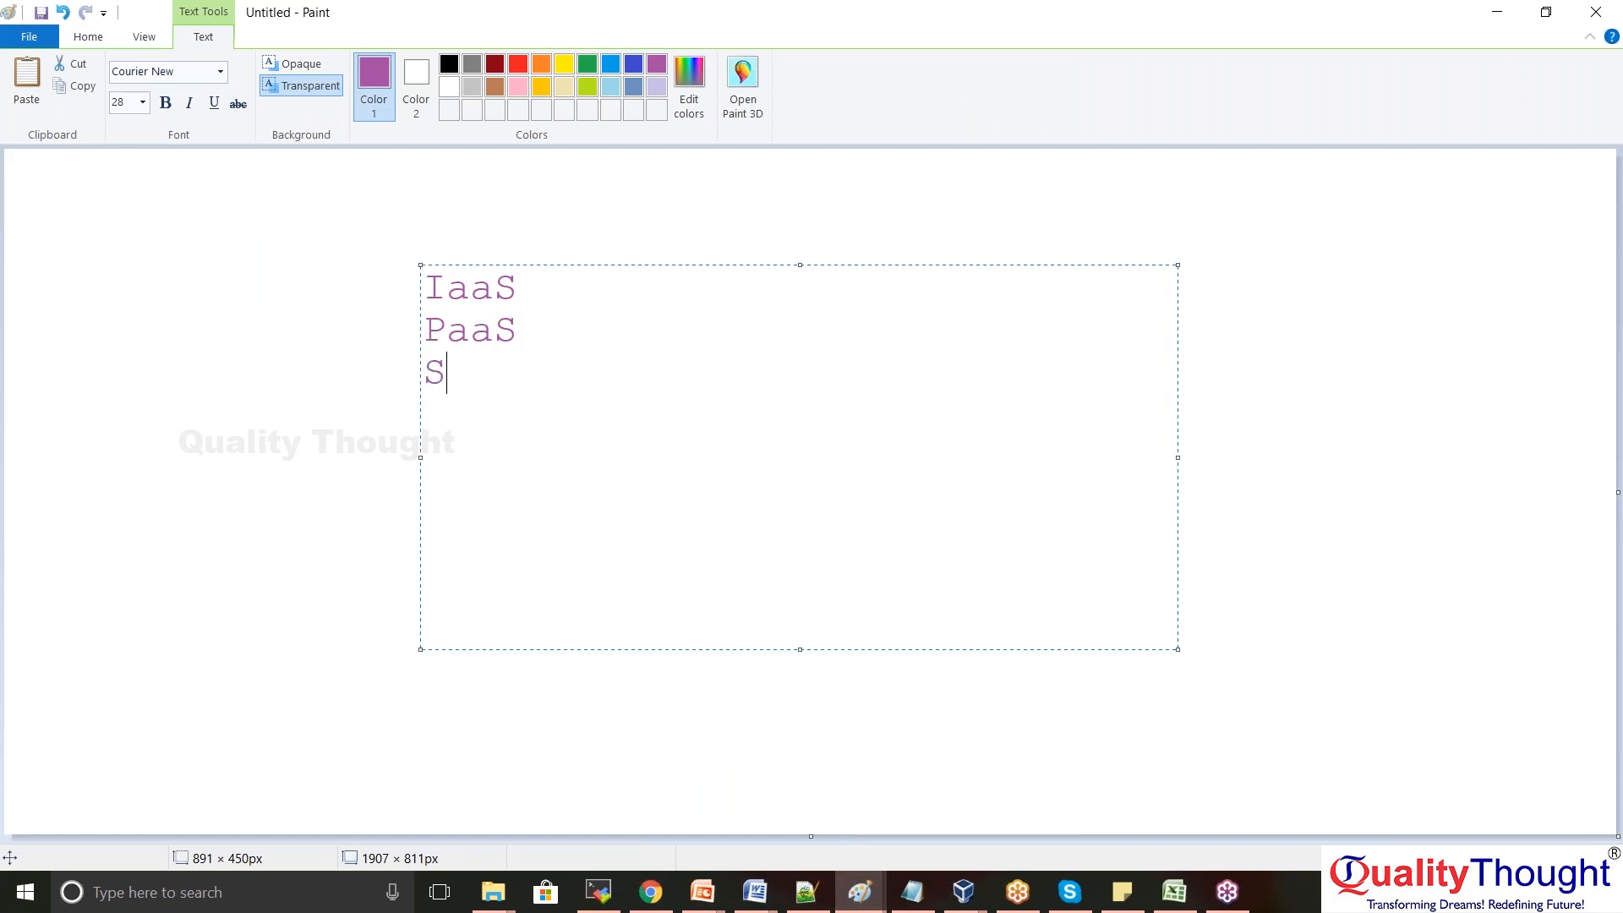
text(aaS)
Describe IaaS as VM's, hard, ram, OS, disc, then return to the browser
key(Up)
key(Up)
text(- VM)
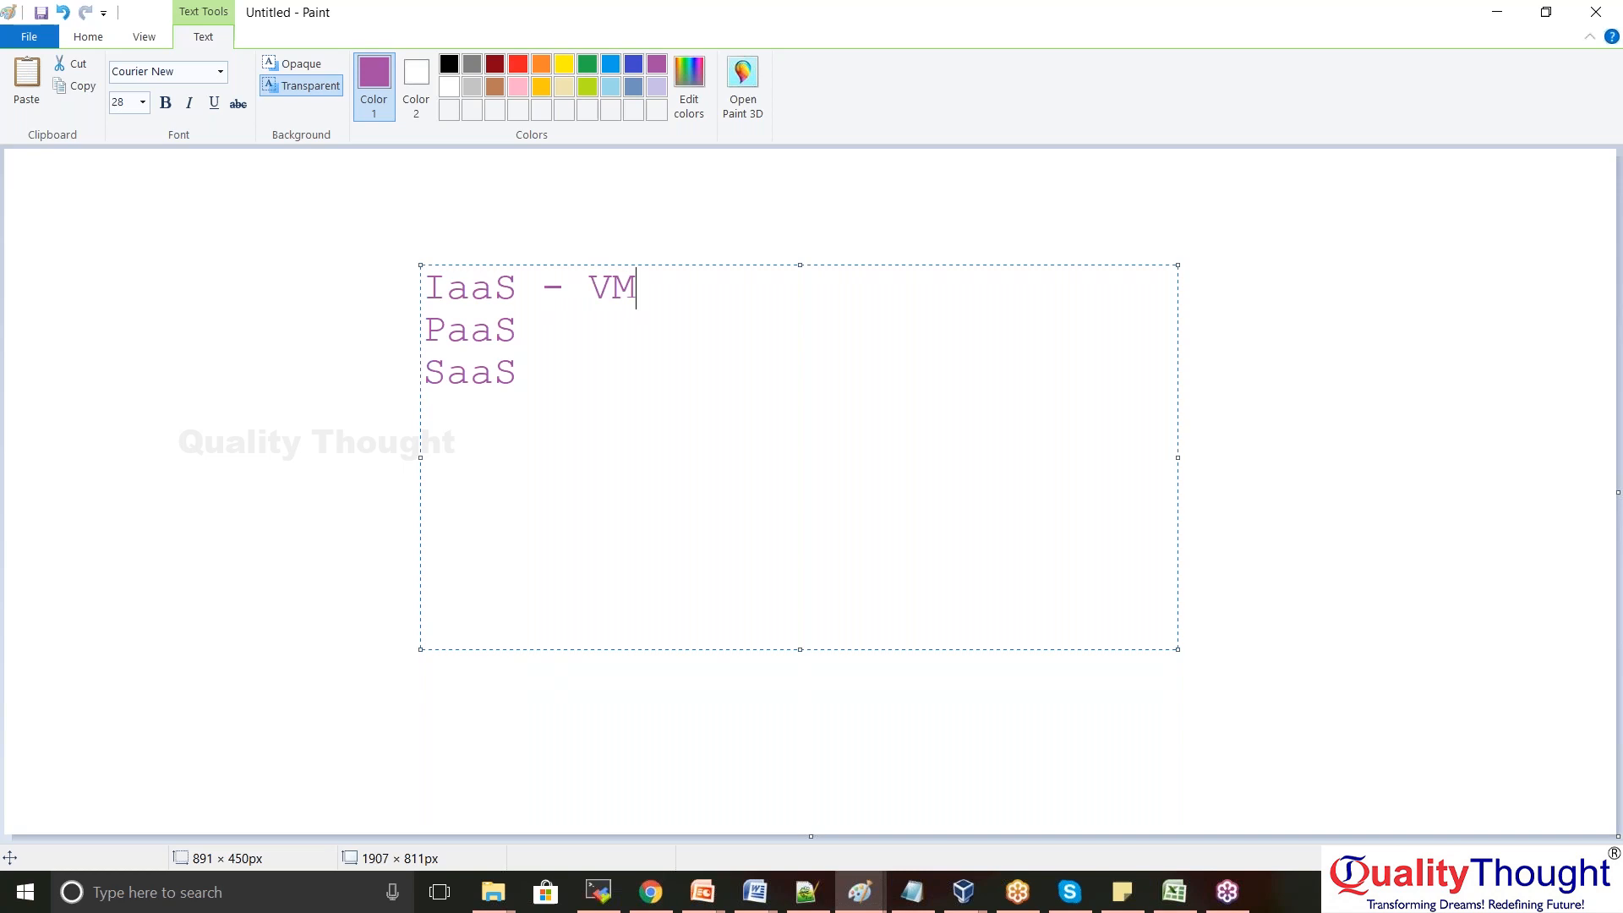
text('s)
key(BackSpace)
text(,hard)
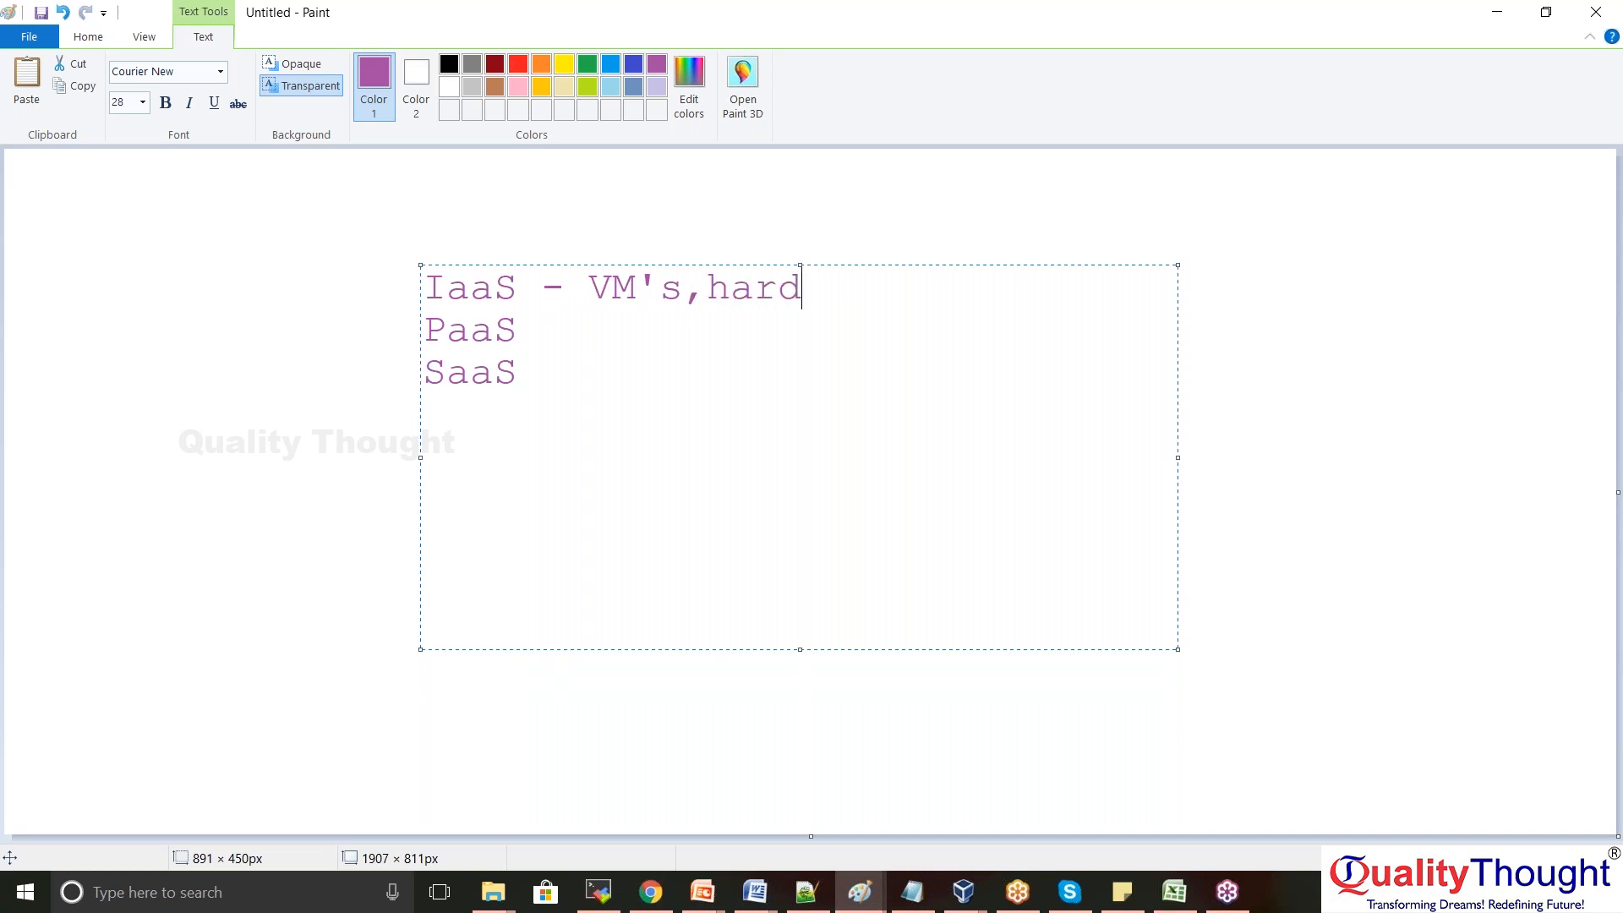
text(.)
key(BackSpace)
key(BackSpace)
text(,ram,OS)
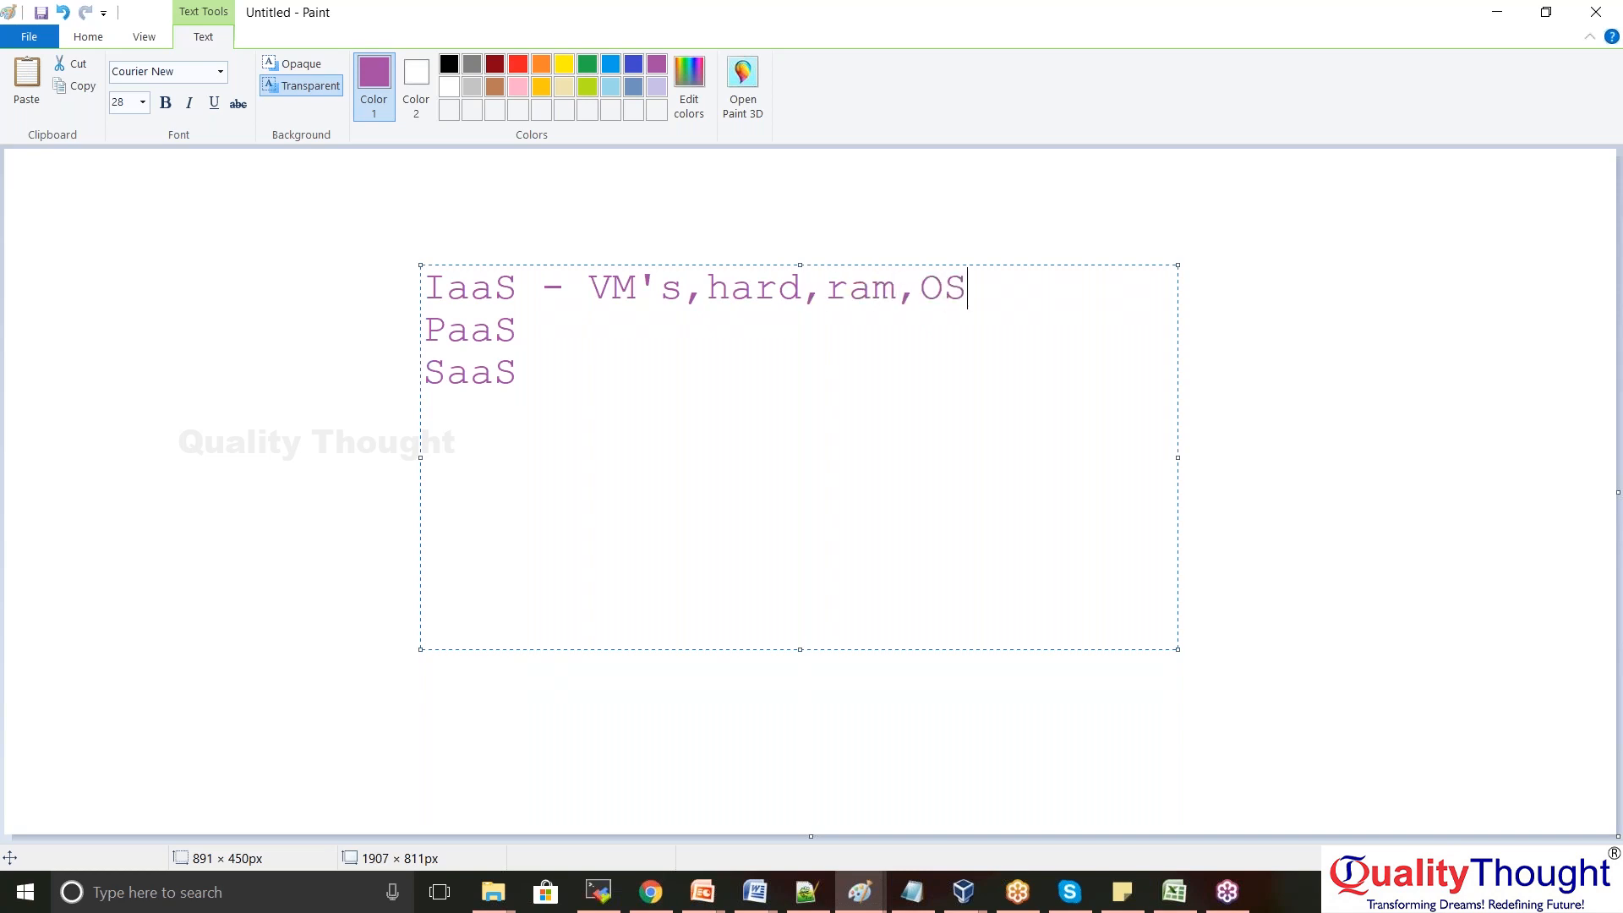
text(,disc,..)
key(alt+Tab)
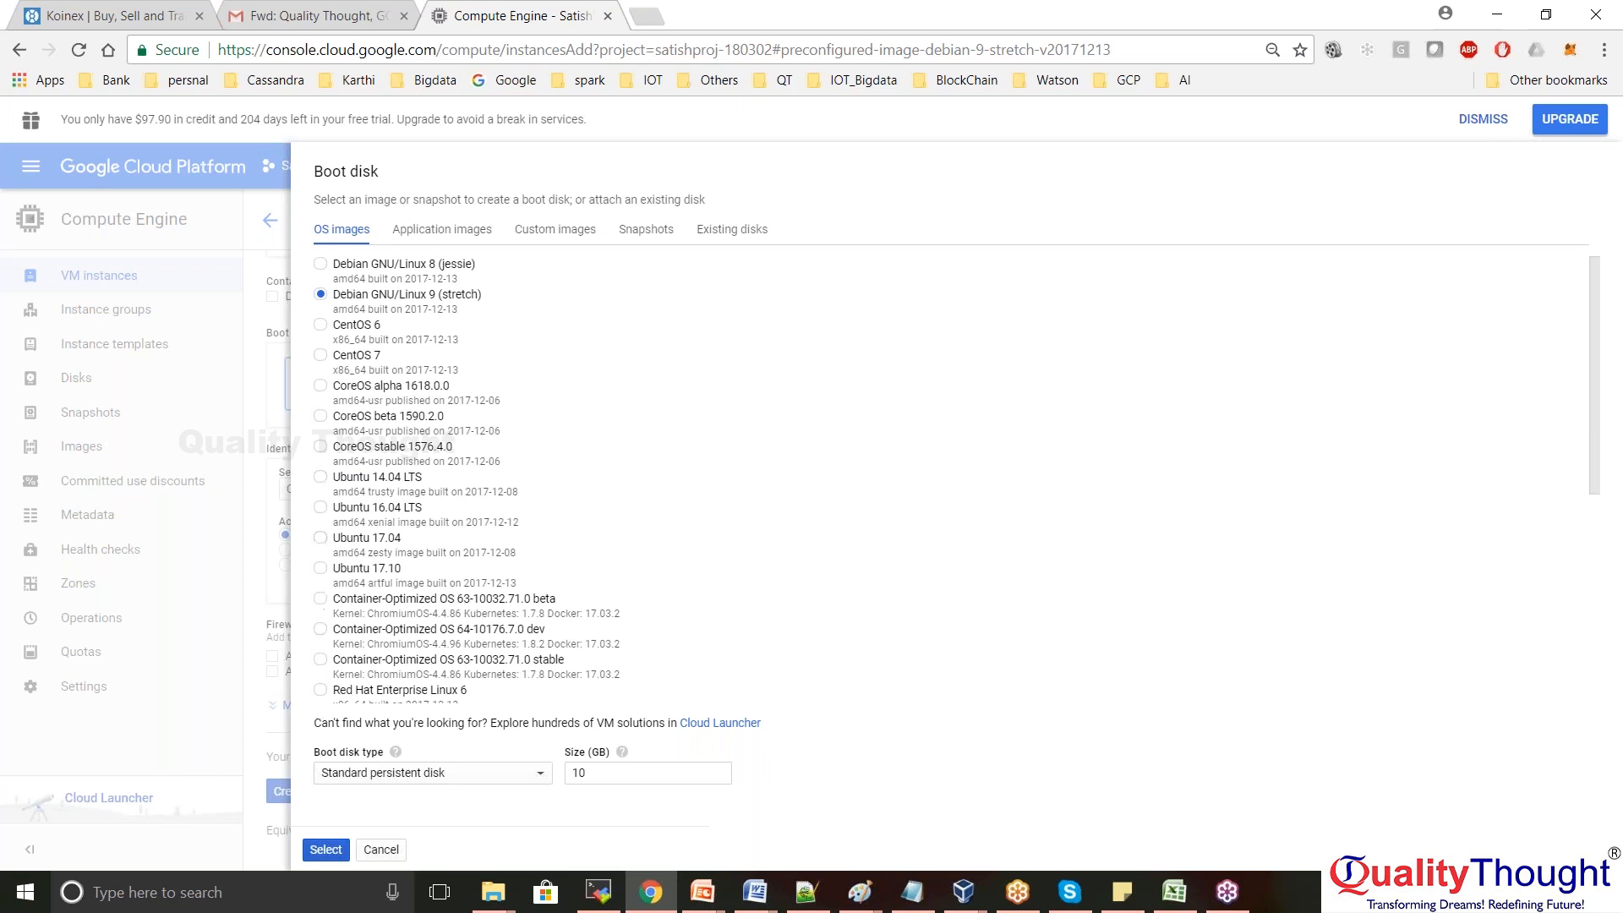
Browse the OS images, keep Standard persistent disk, and cancel the boot disk dialog unchanged
drag(1599, 410, 1598, 656)
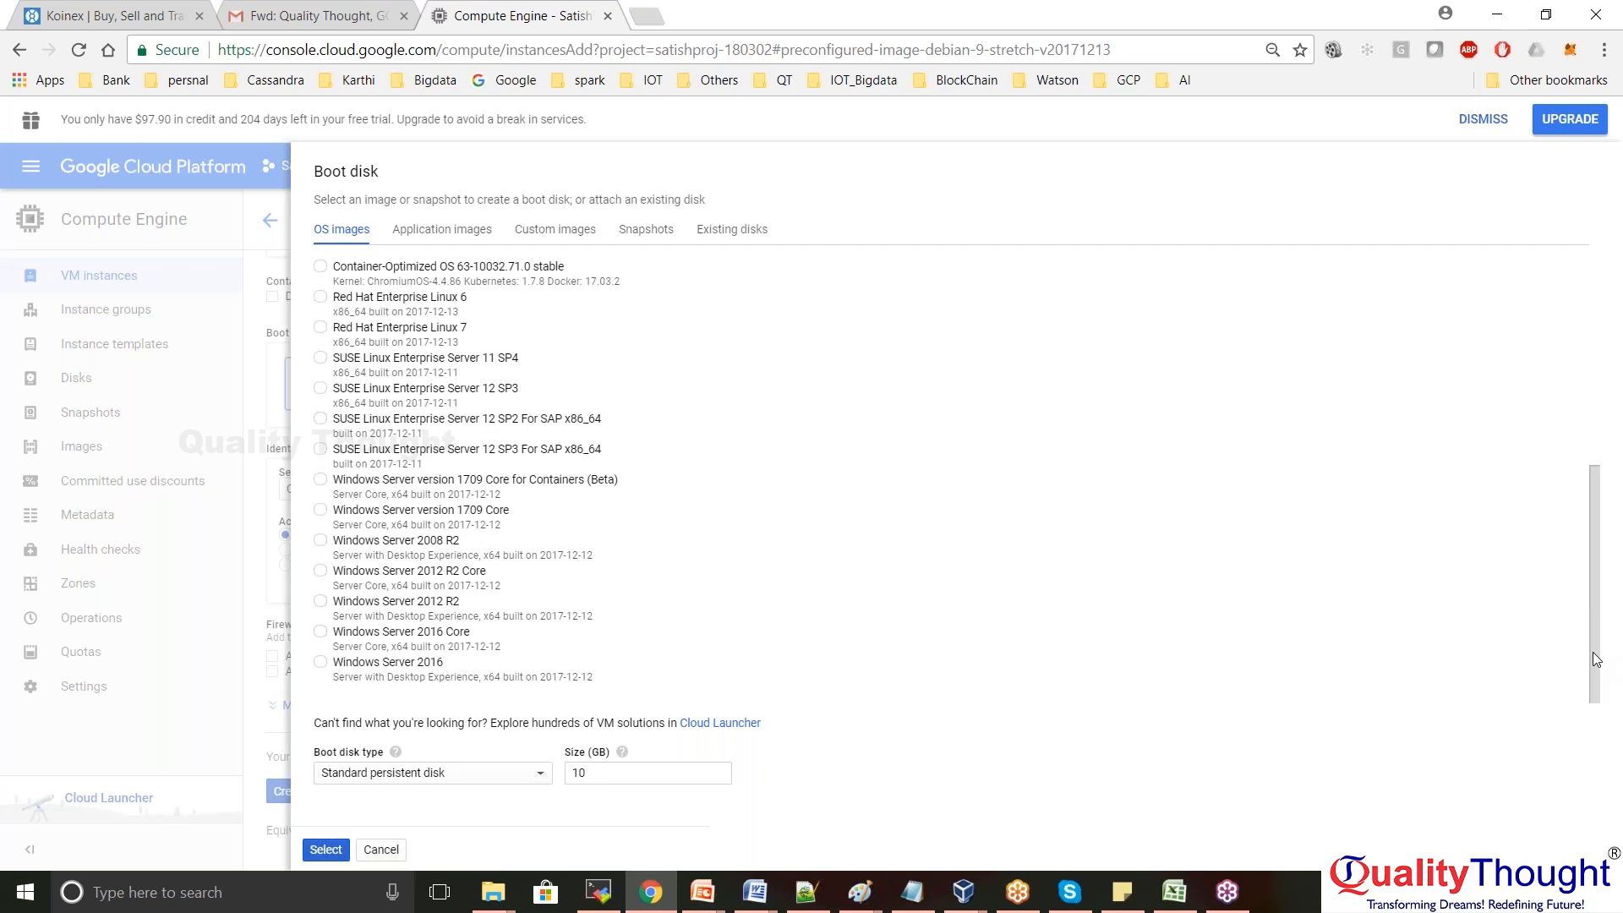
drag(1596, 659, 1595, 450)
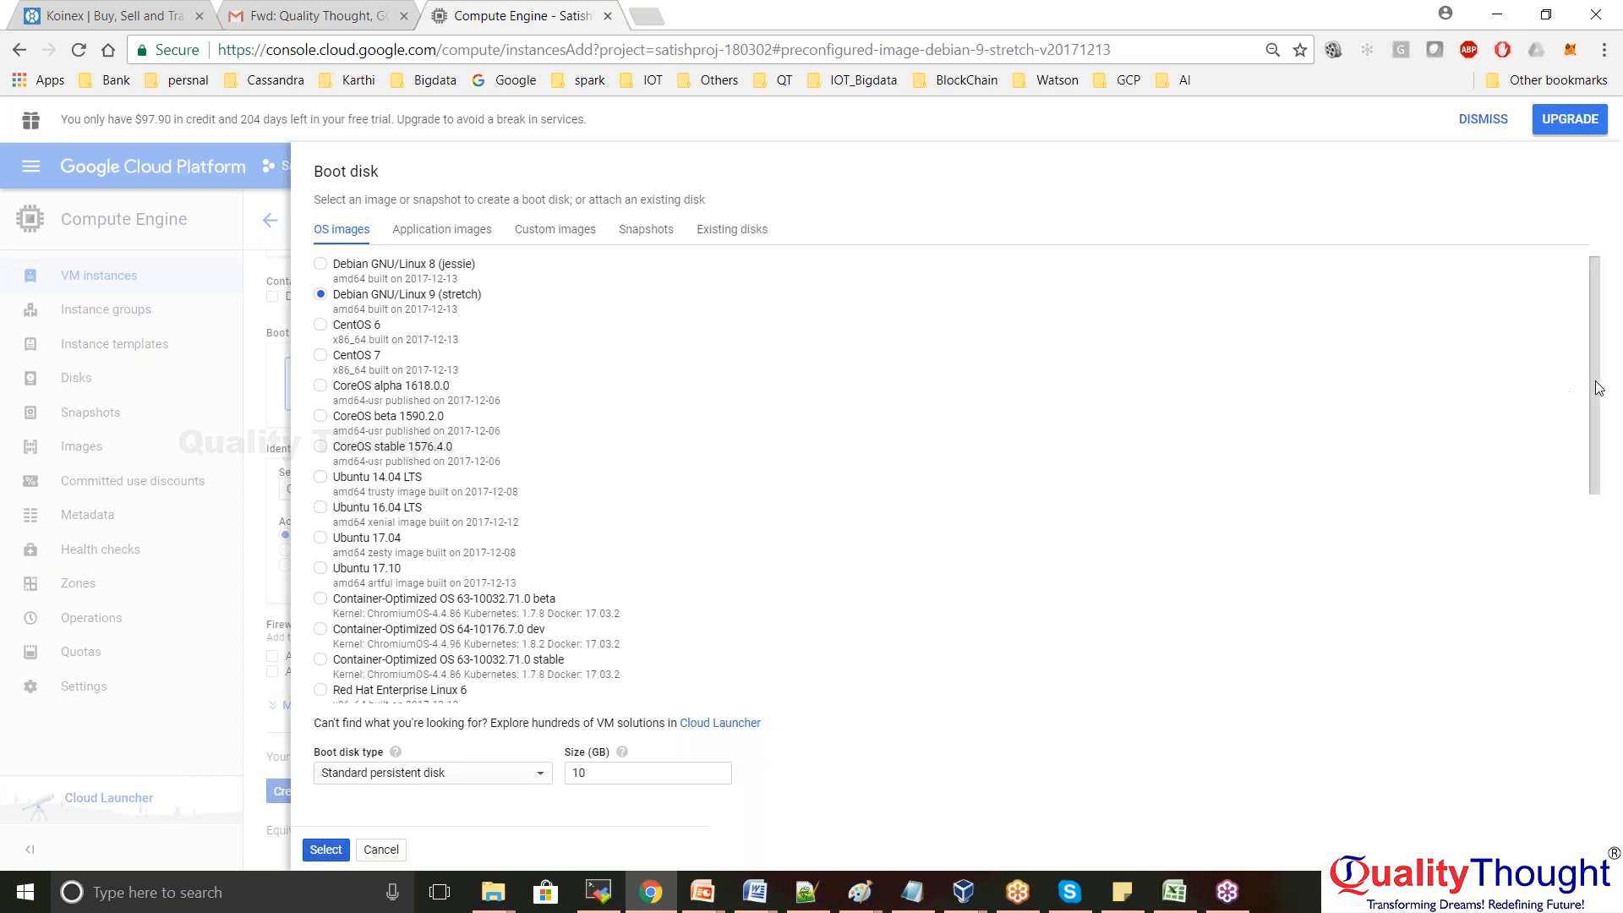
drag(1594, 414, 1574, 283)
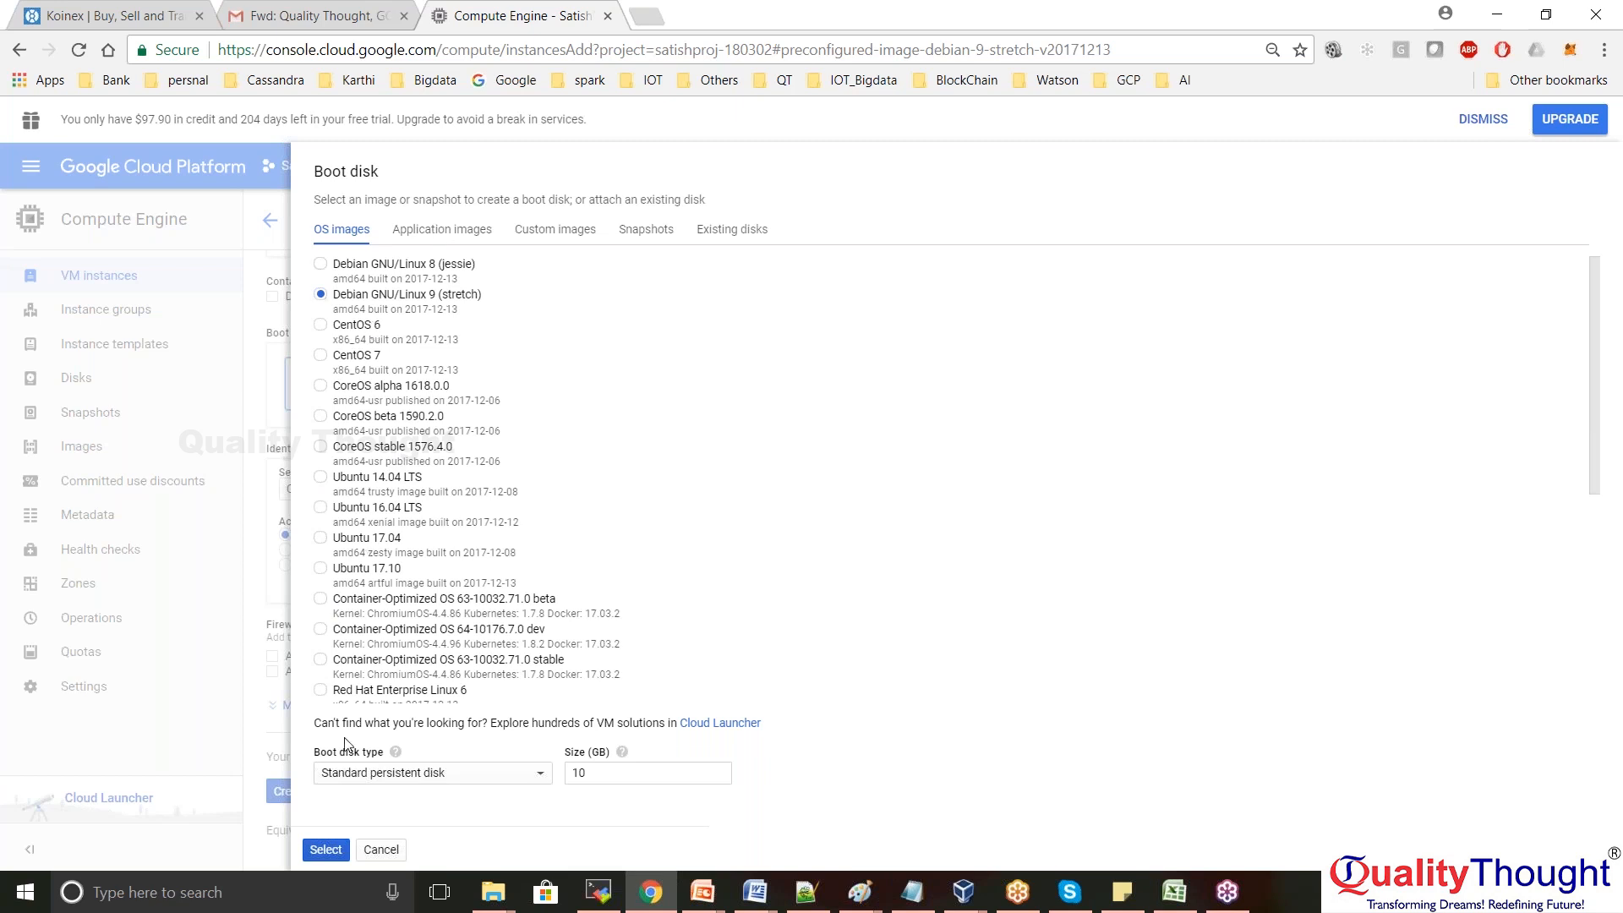
click(537, 778)
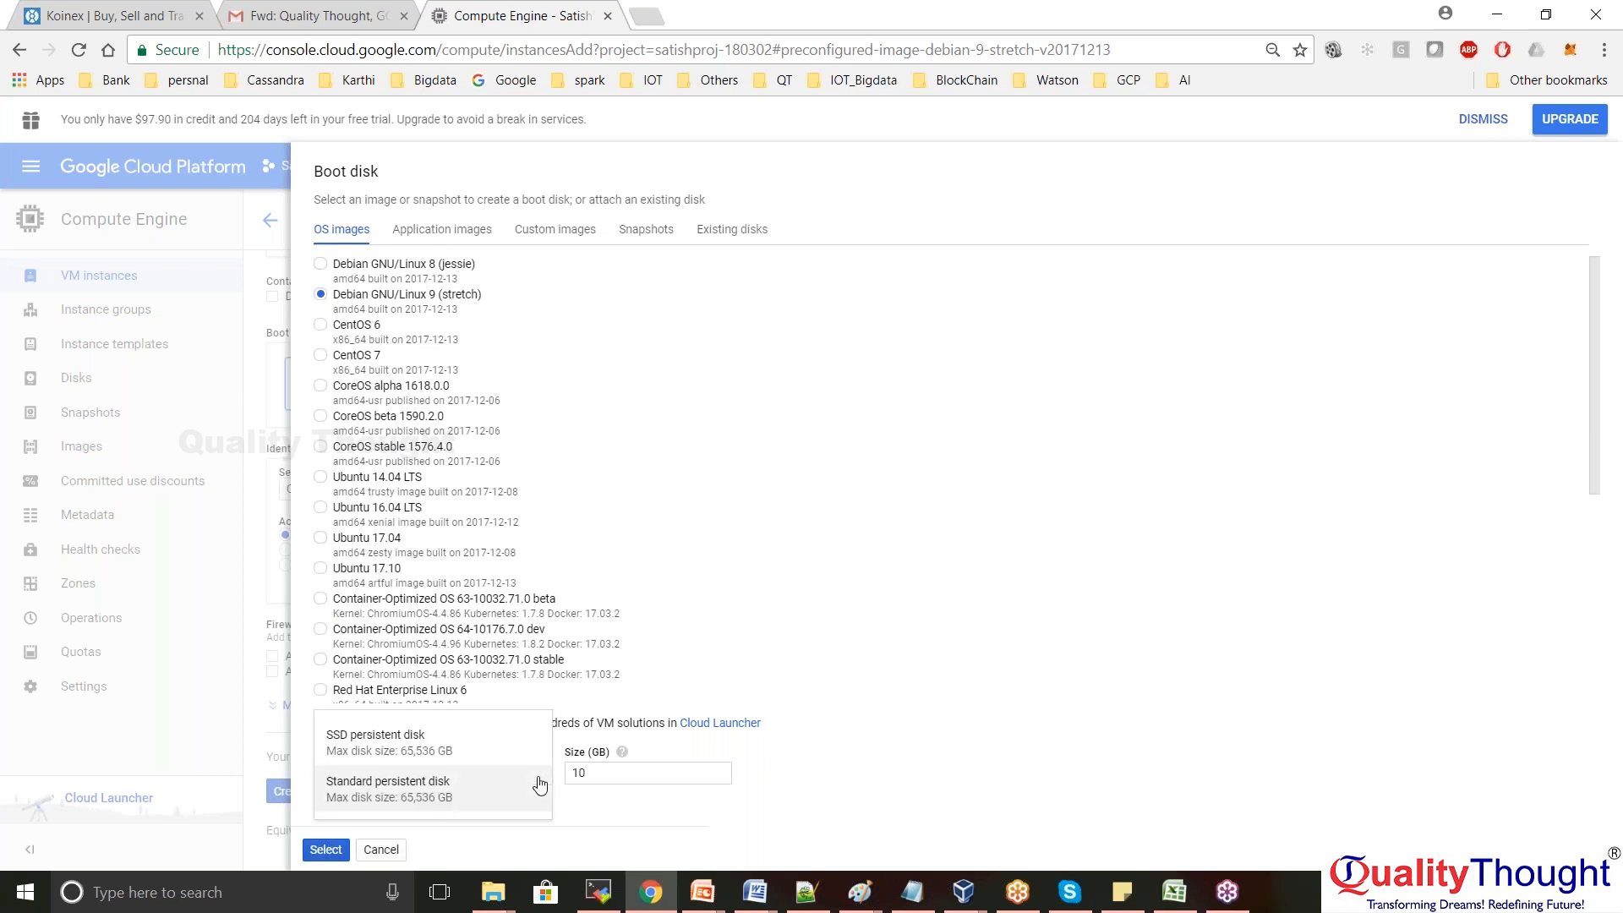
click(539, 784)
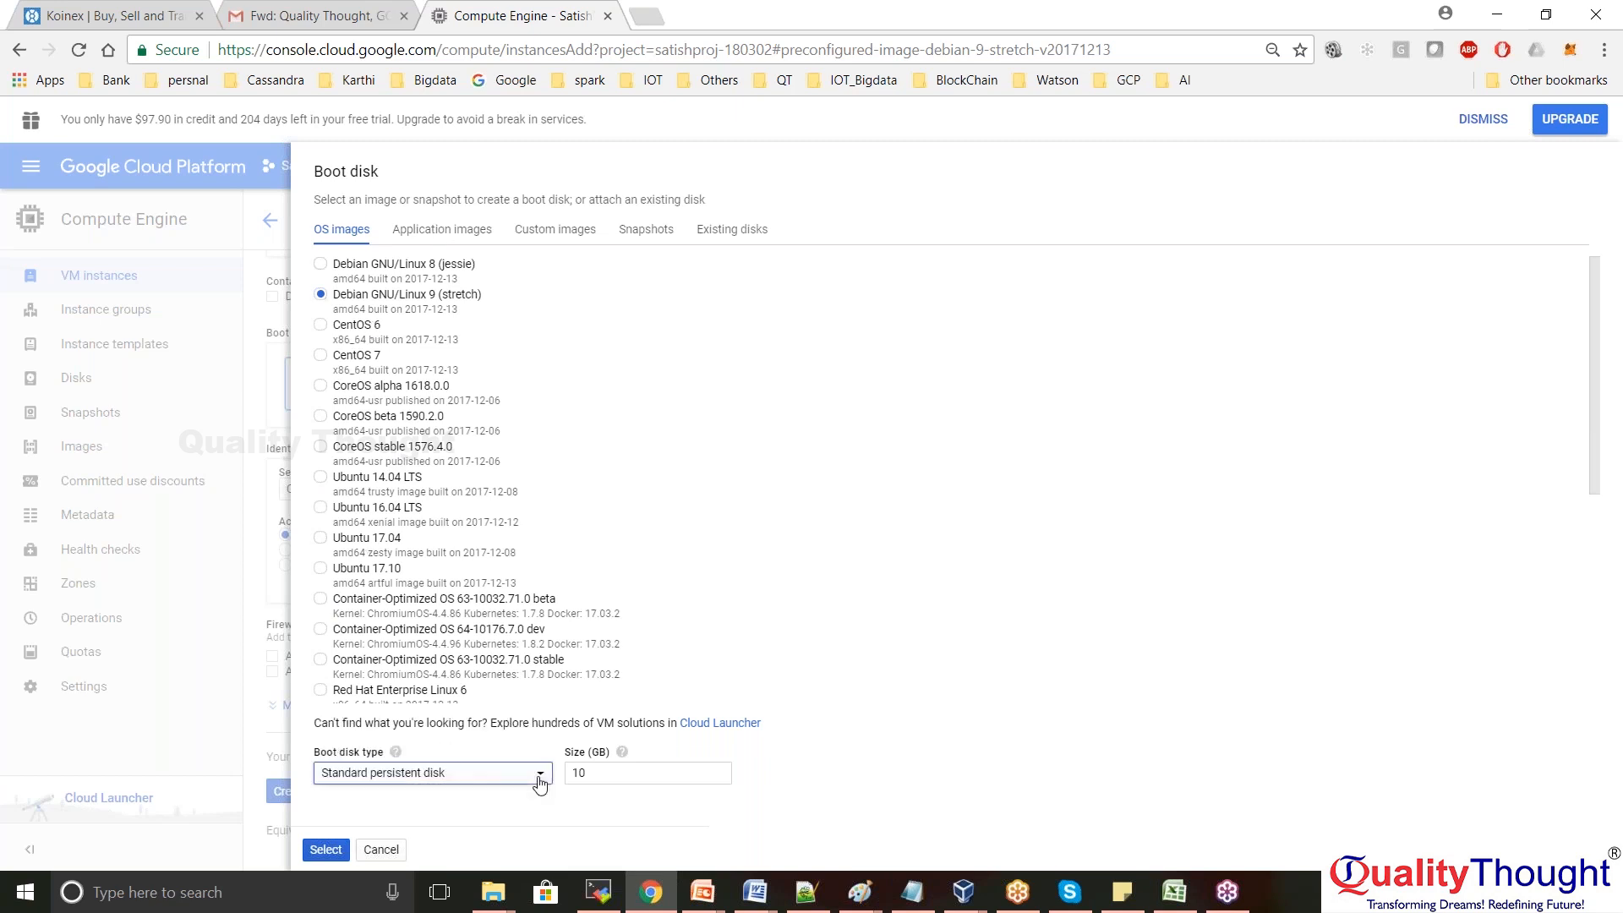
click(377, 856)
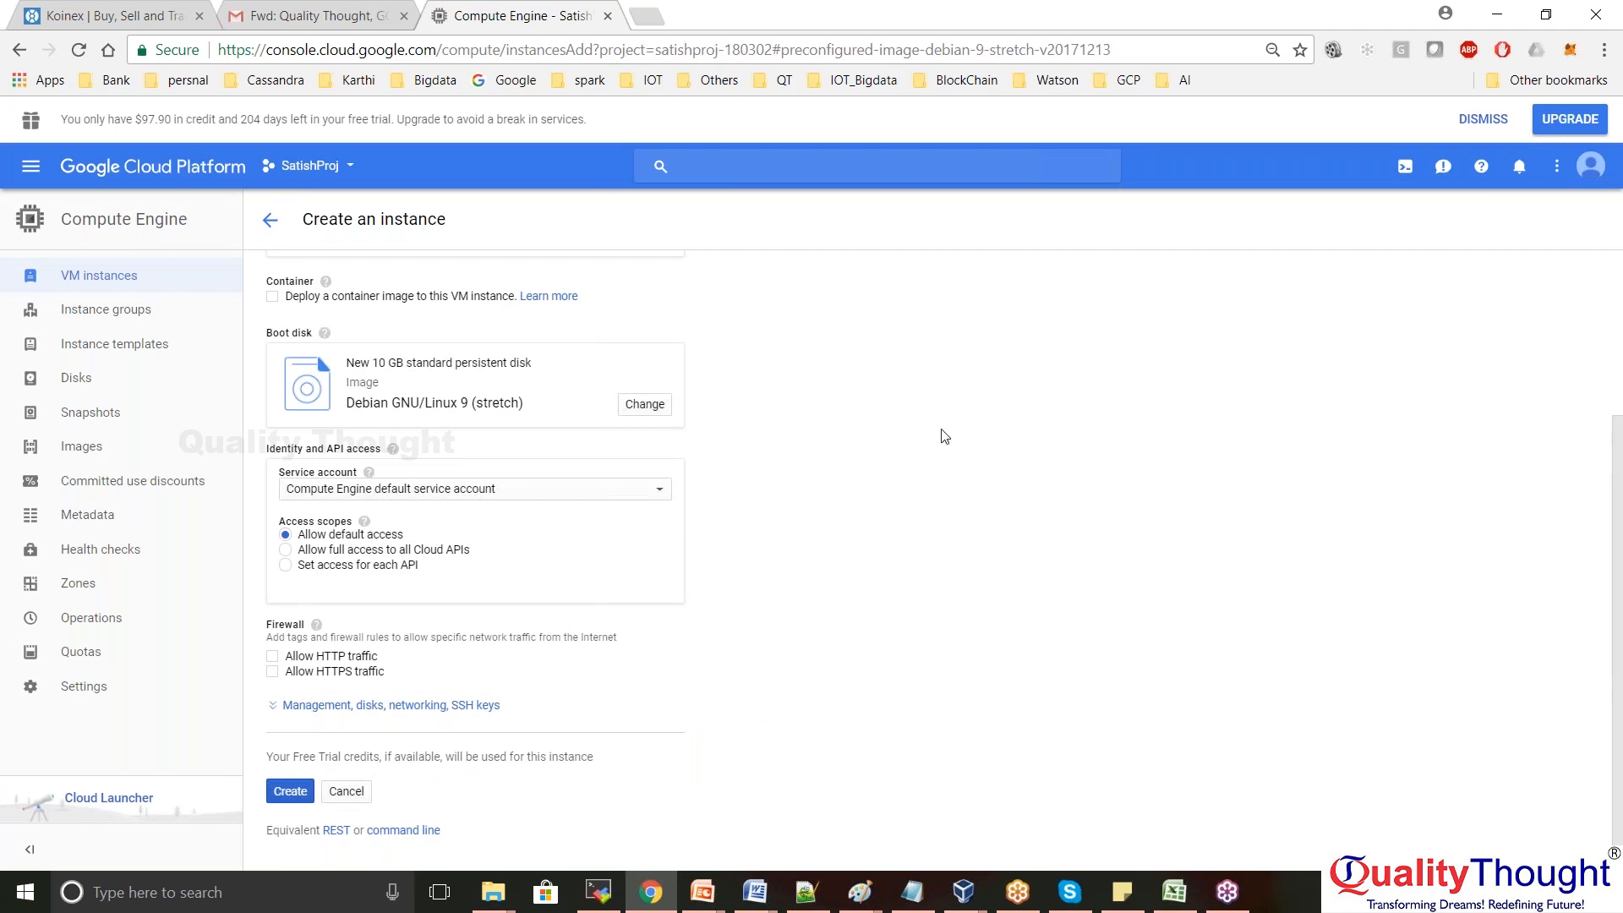
Review the default Access scopes setting further down the form
scroll(945, 436, down, 1)
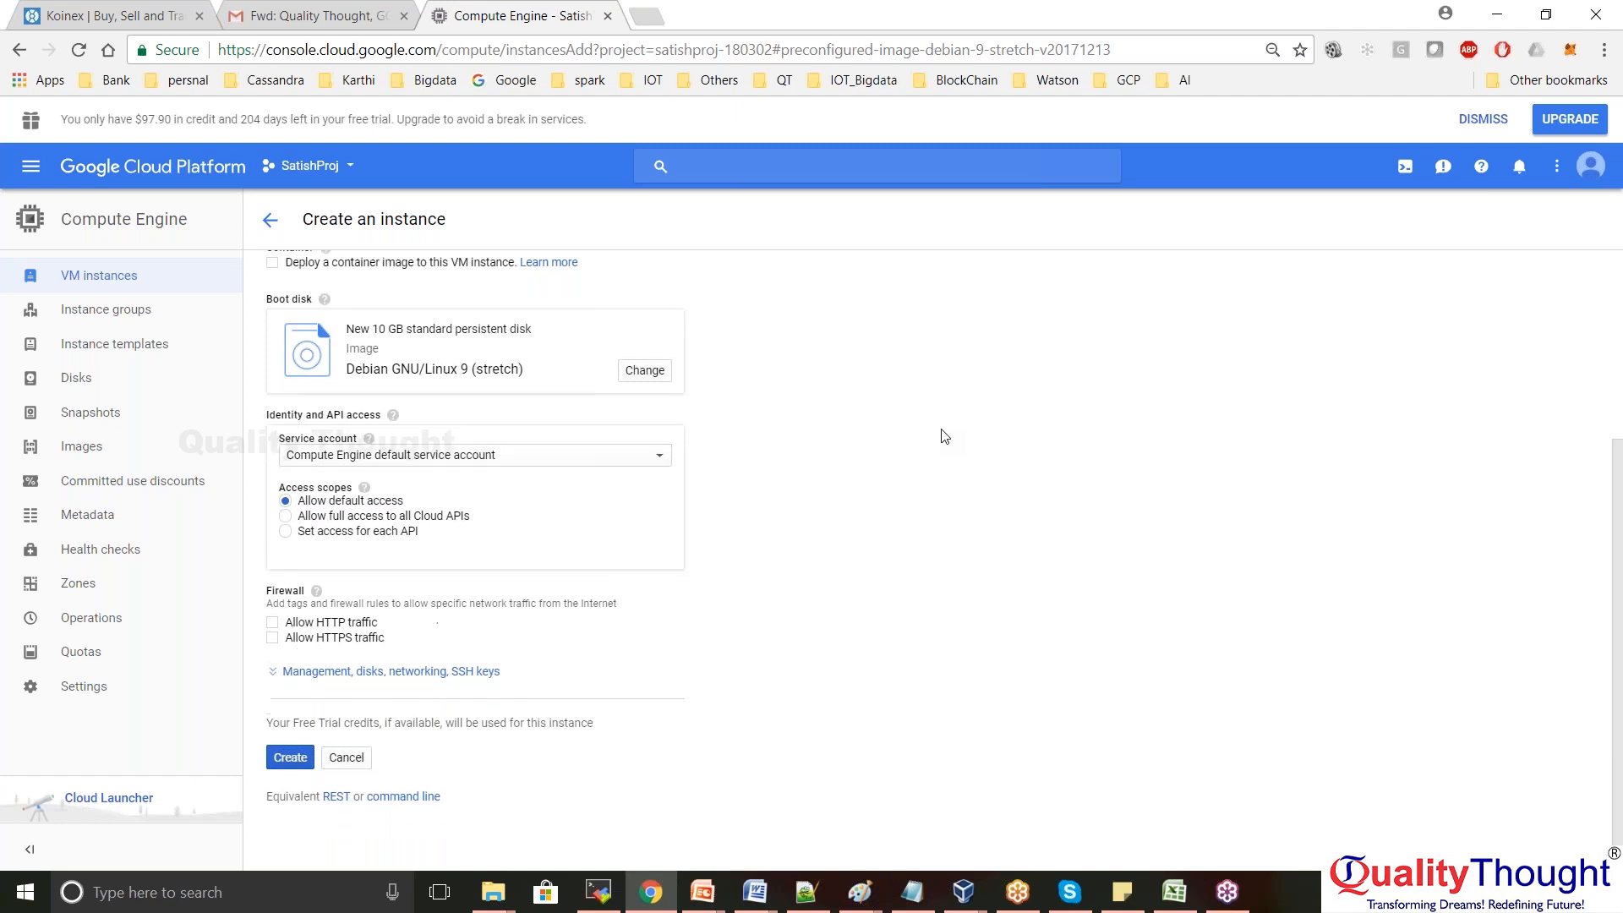
drag(678, 506, 660, 464)
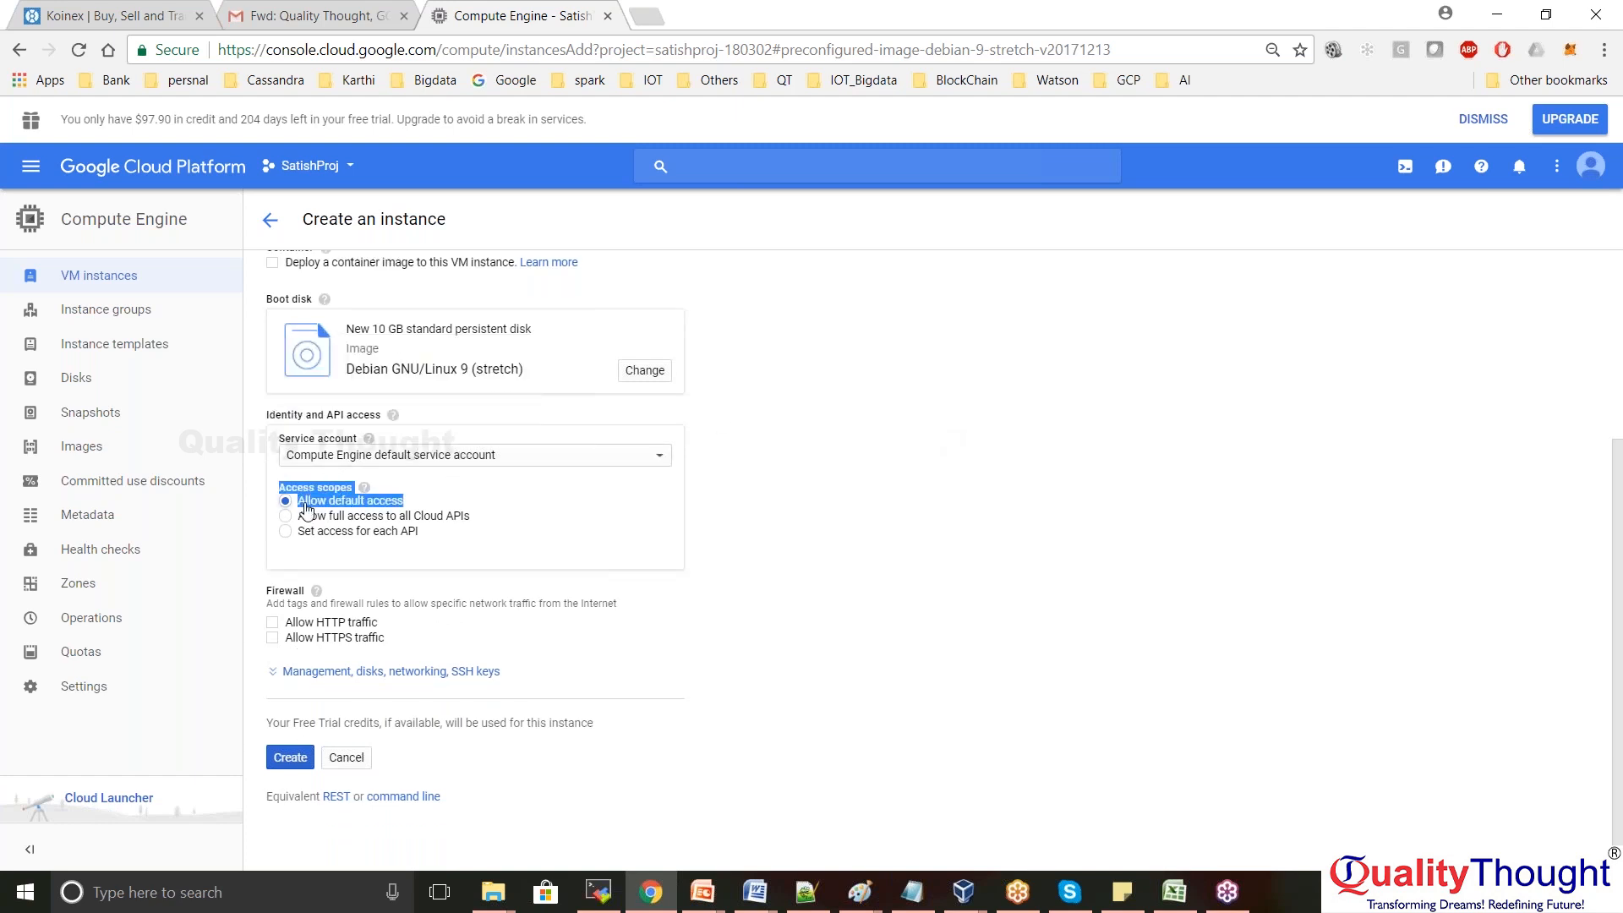
click(777, 507)
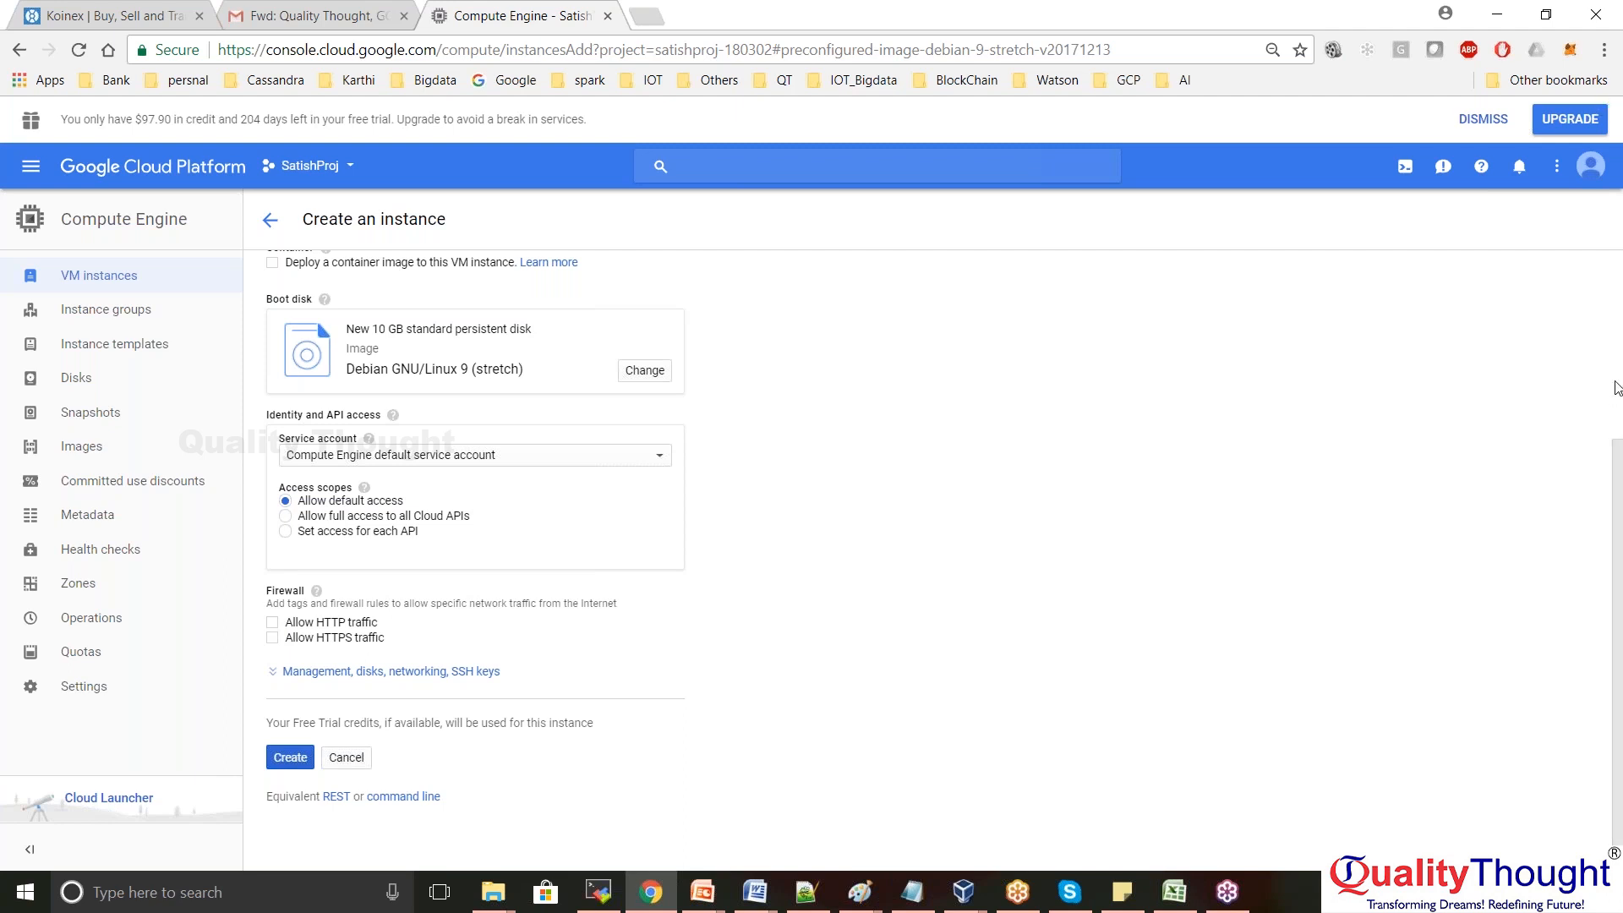
scroll(1617, 388, up, 3)
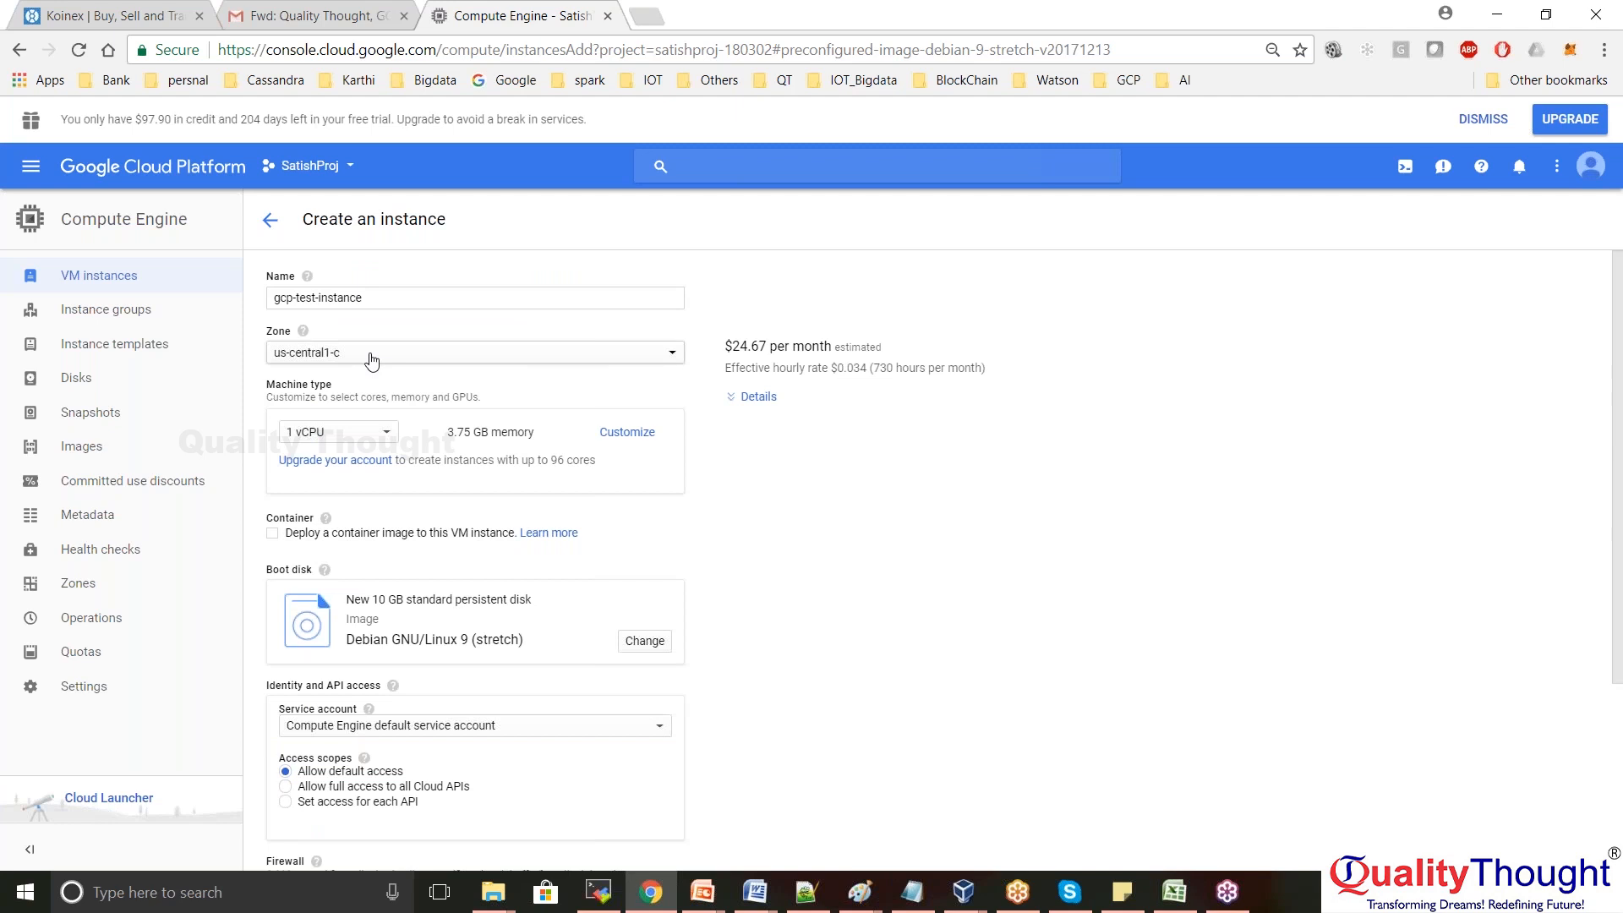
Review the gcp-test-instance name and the 1 vCPU machine type, leaving both unchanged
drag(369, 298, 268, 304)
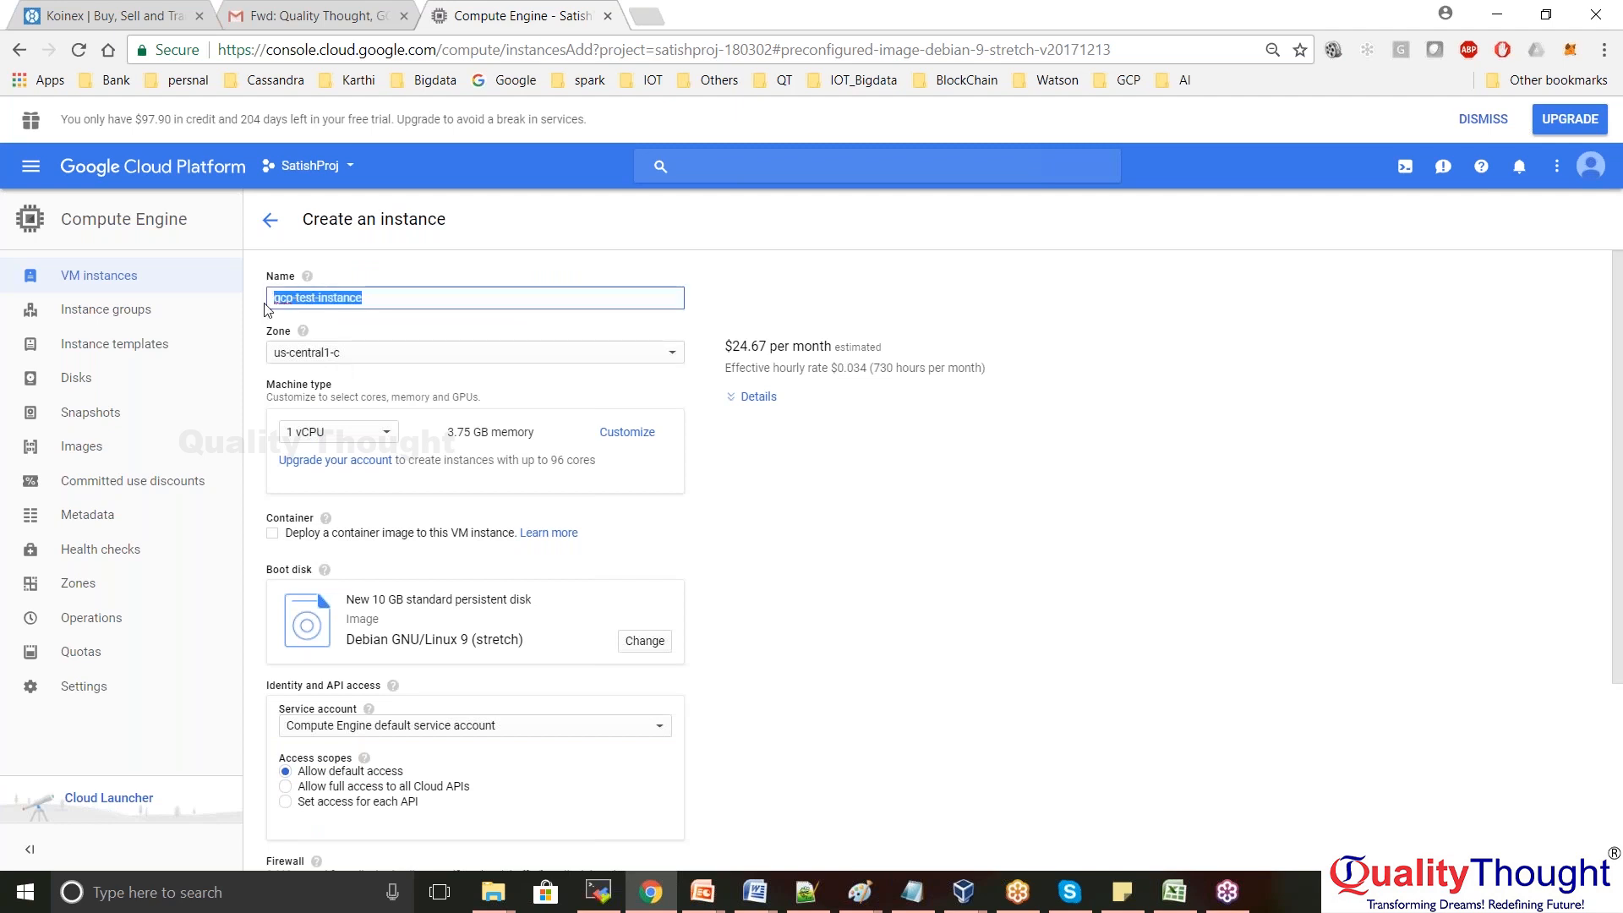
click(387, 437)
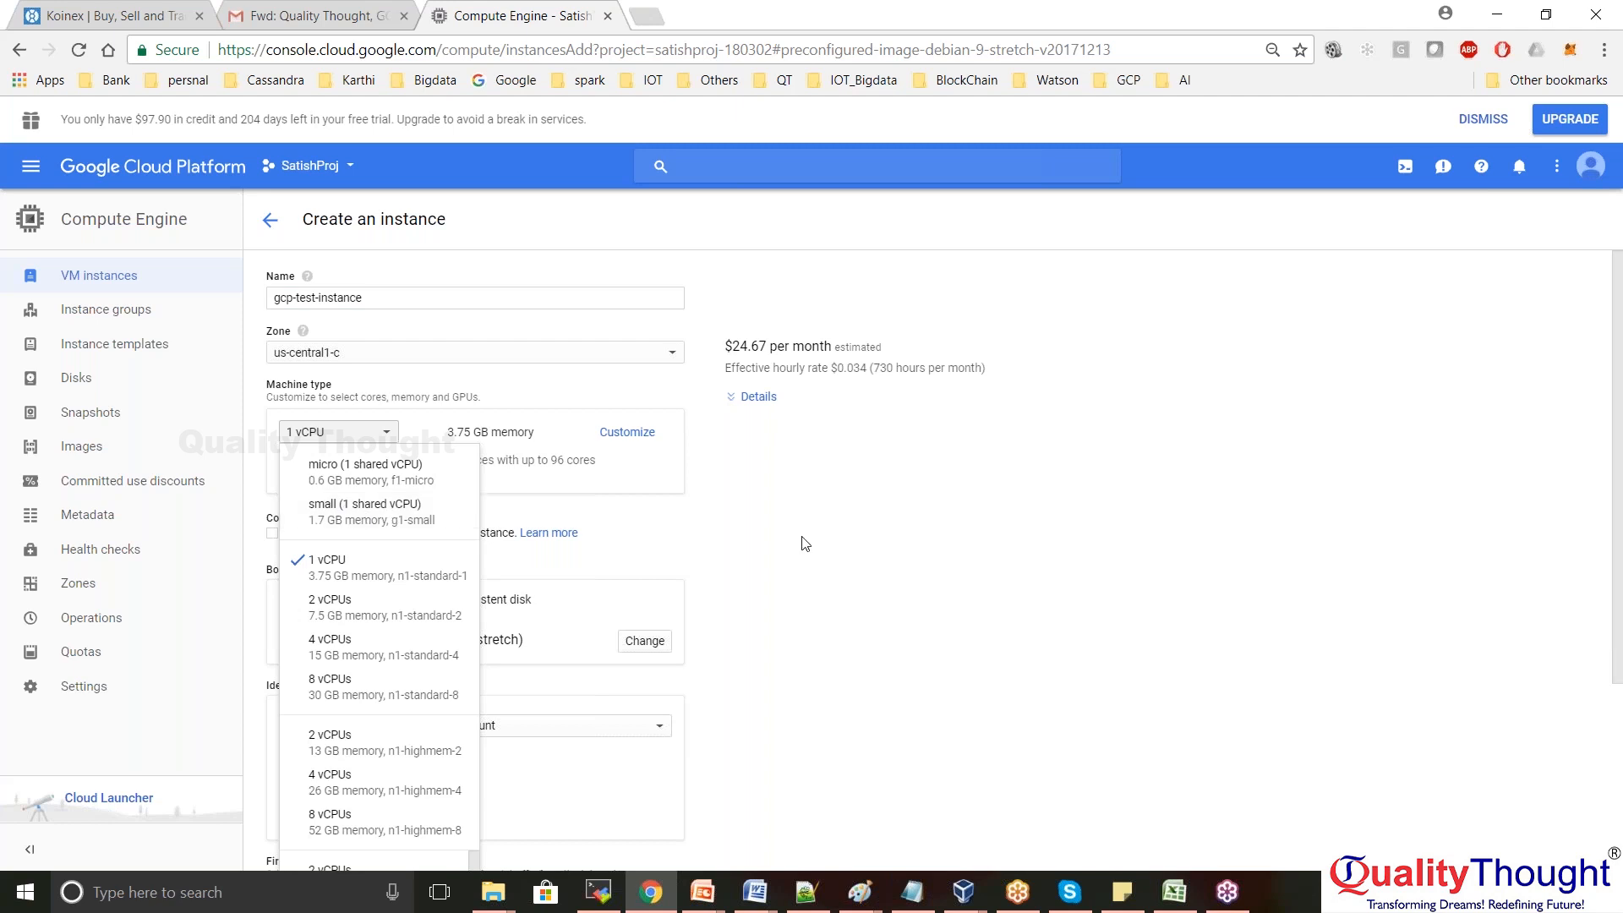
click(832, 531)
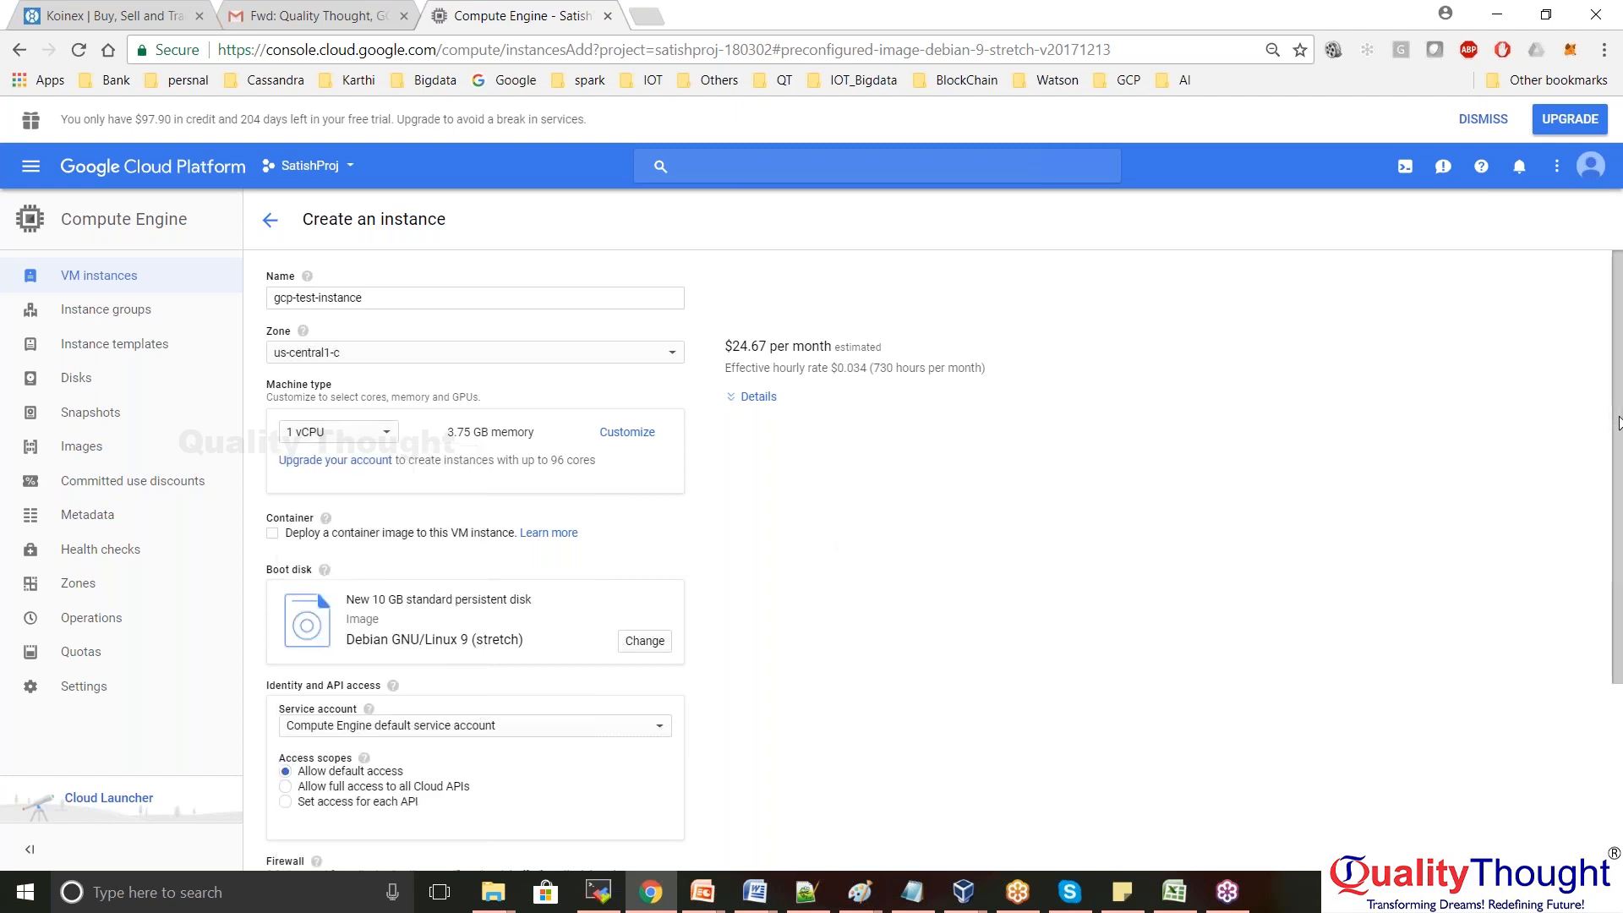
drag(1621, 437, 1622, 633)
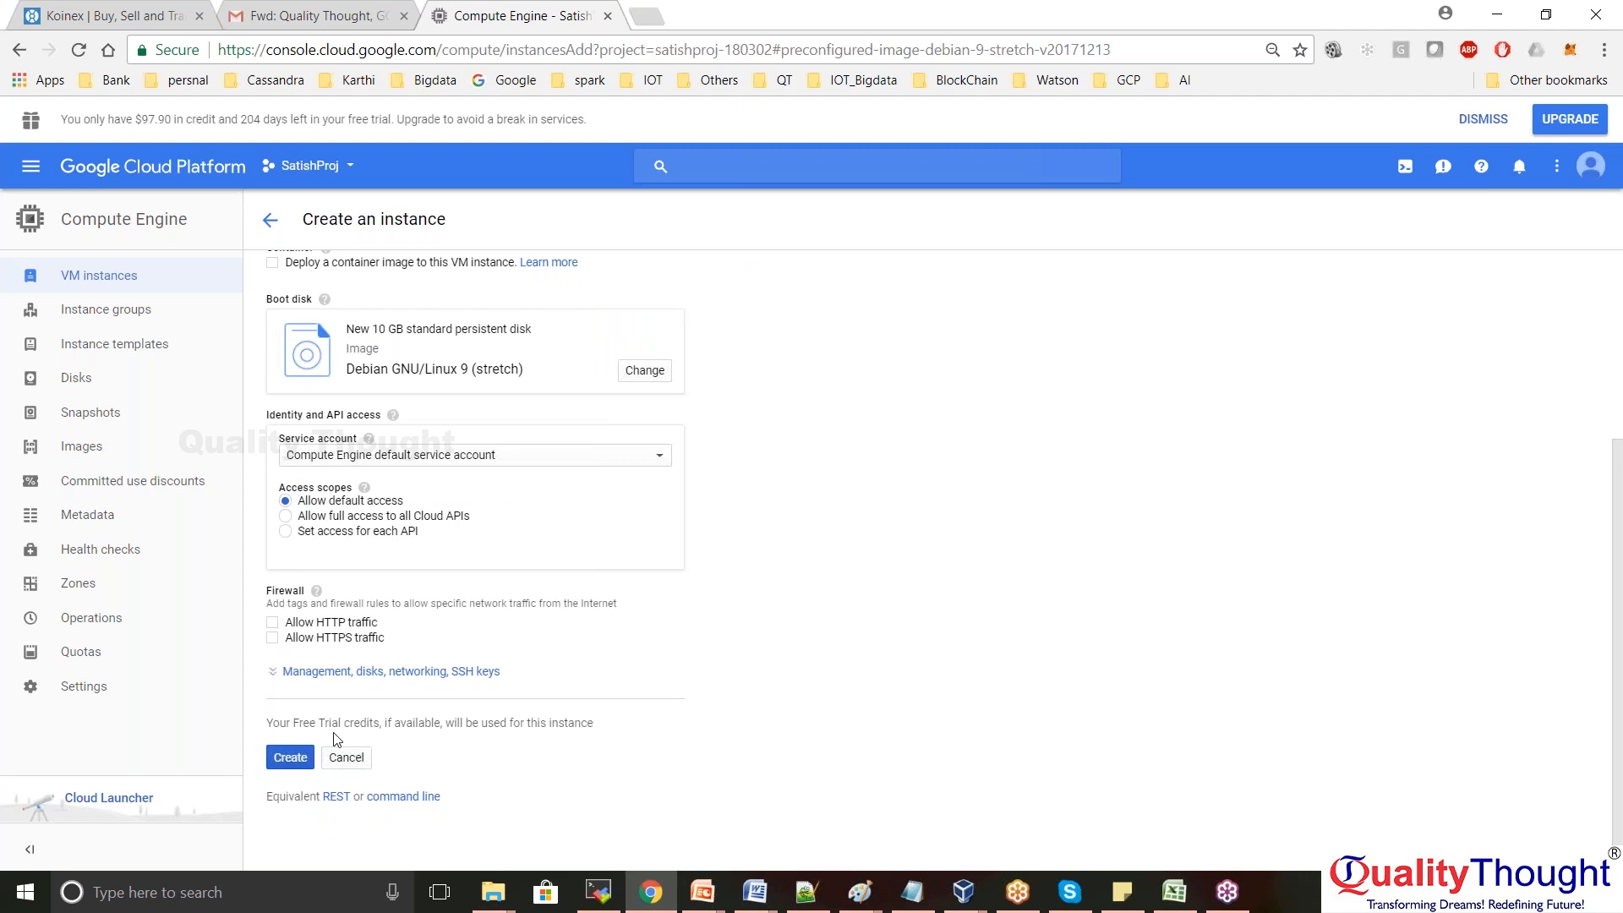
drag(269, 599, 419, 641)
click(419, 641)
Expand the management, disks, networking and SSH options and scroll to the availability policy
click(279, 675)
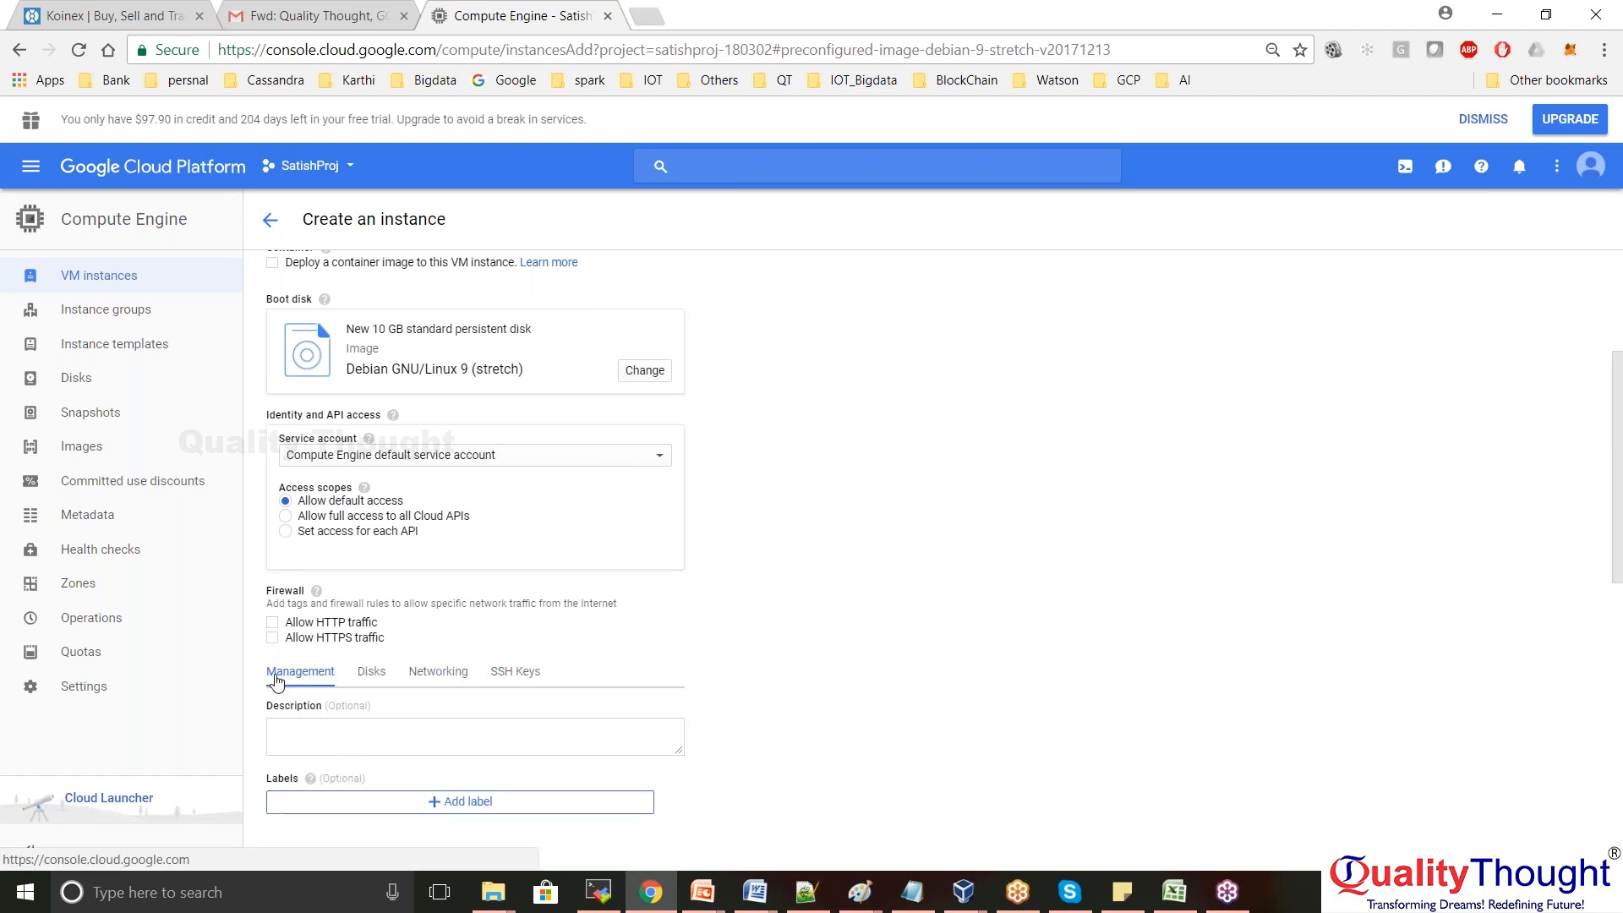
drag(1619, 477, 1616, 824)
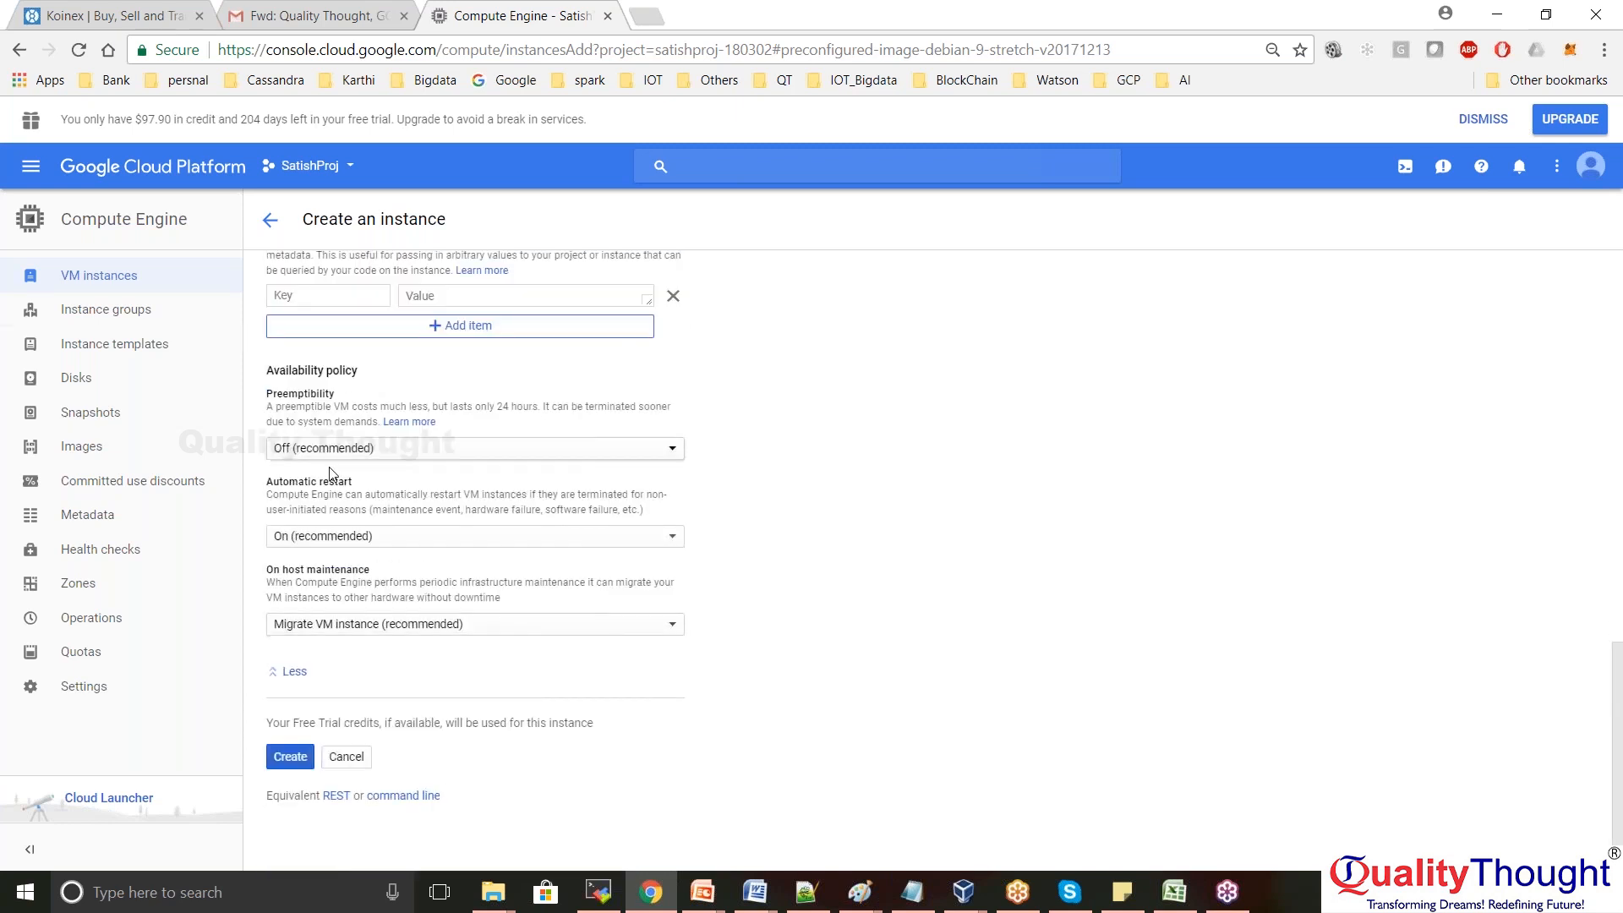
drag(265, 399, 265, 400)
click(270, 402)
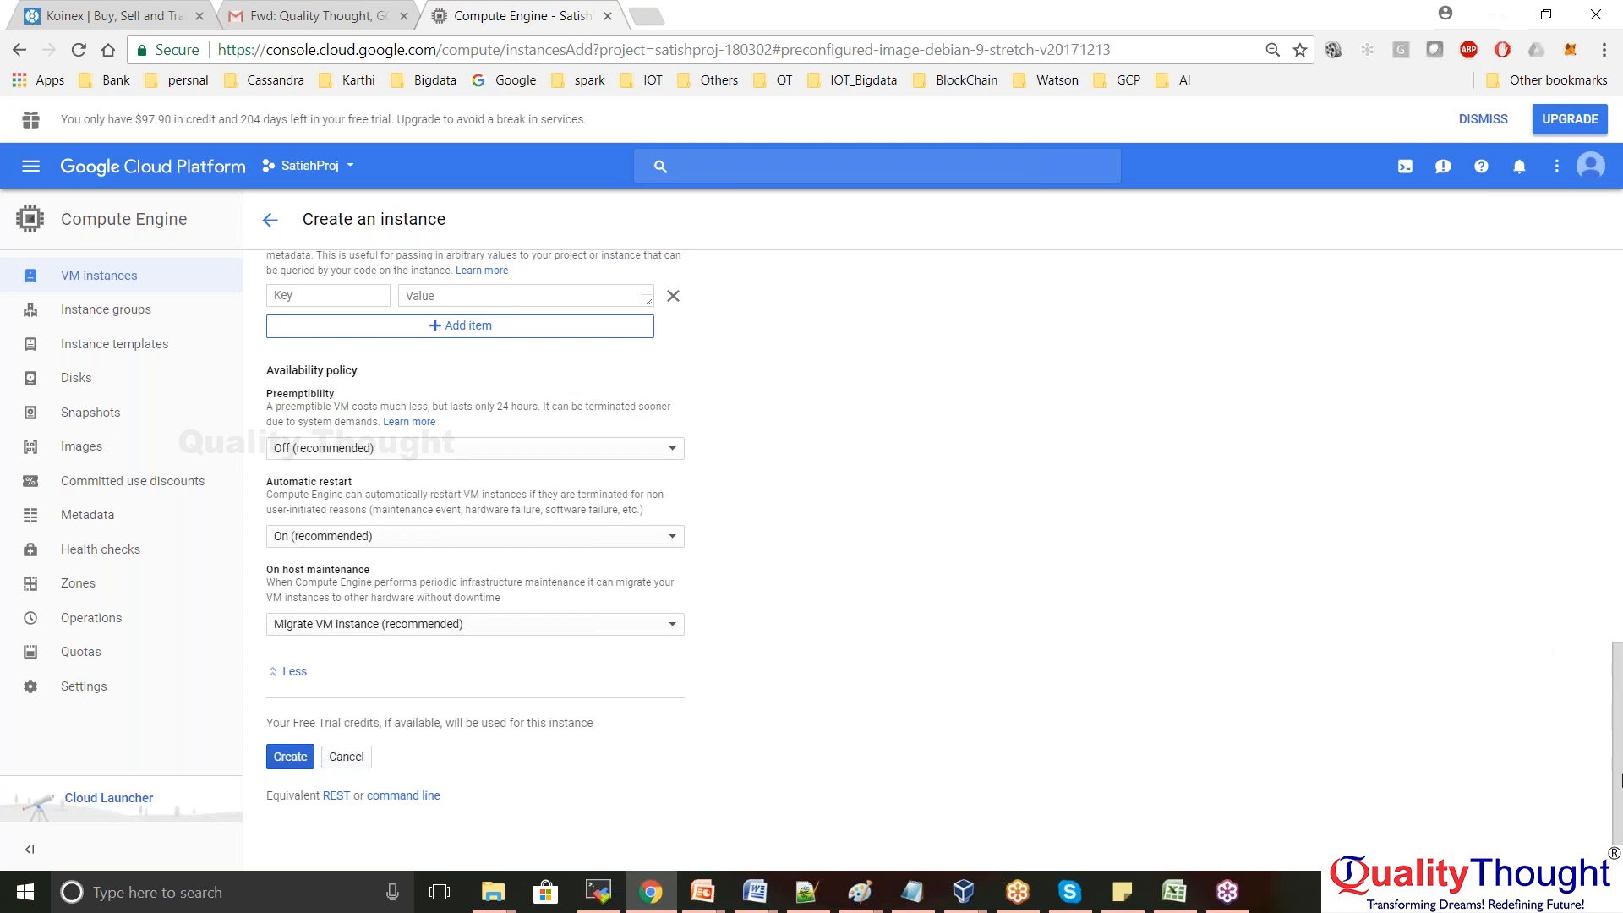
mouse_move(1619, 779)
mouse_down()
mouse_move(1618, 541)
mouse_move(1620, 784)
mouse_up()
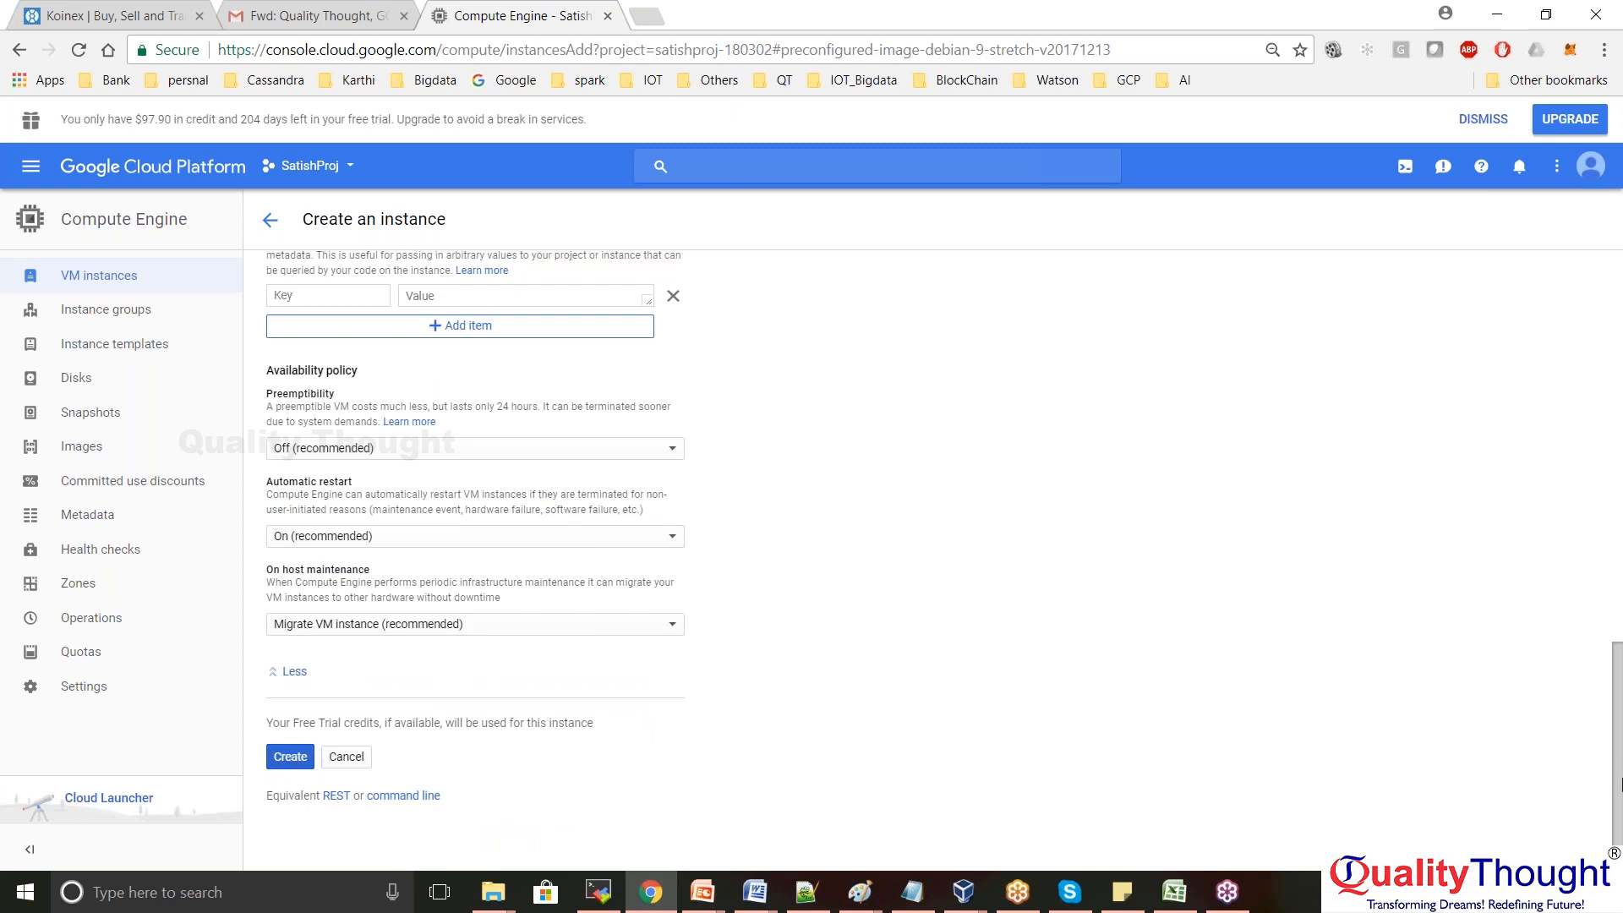
drag(1618, 778, 1619, 752)
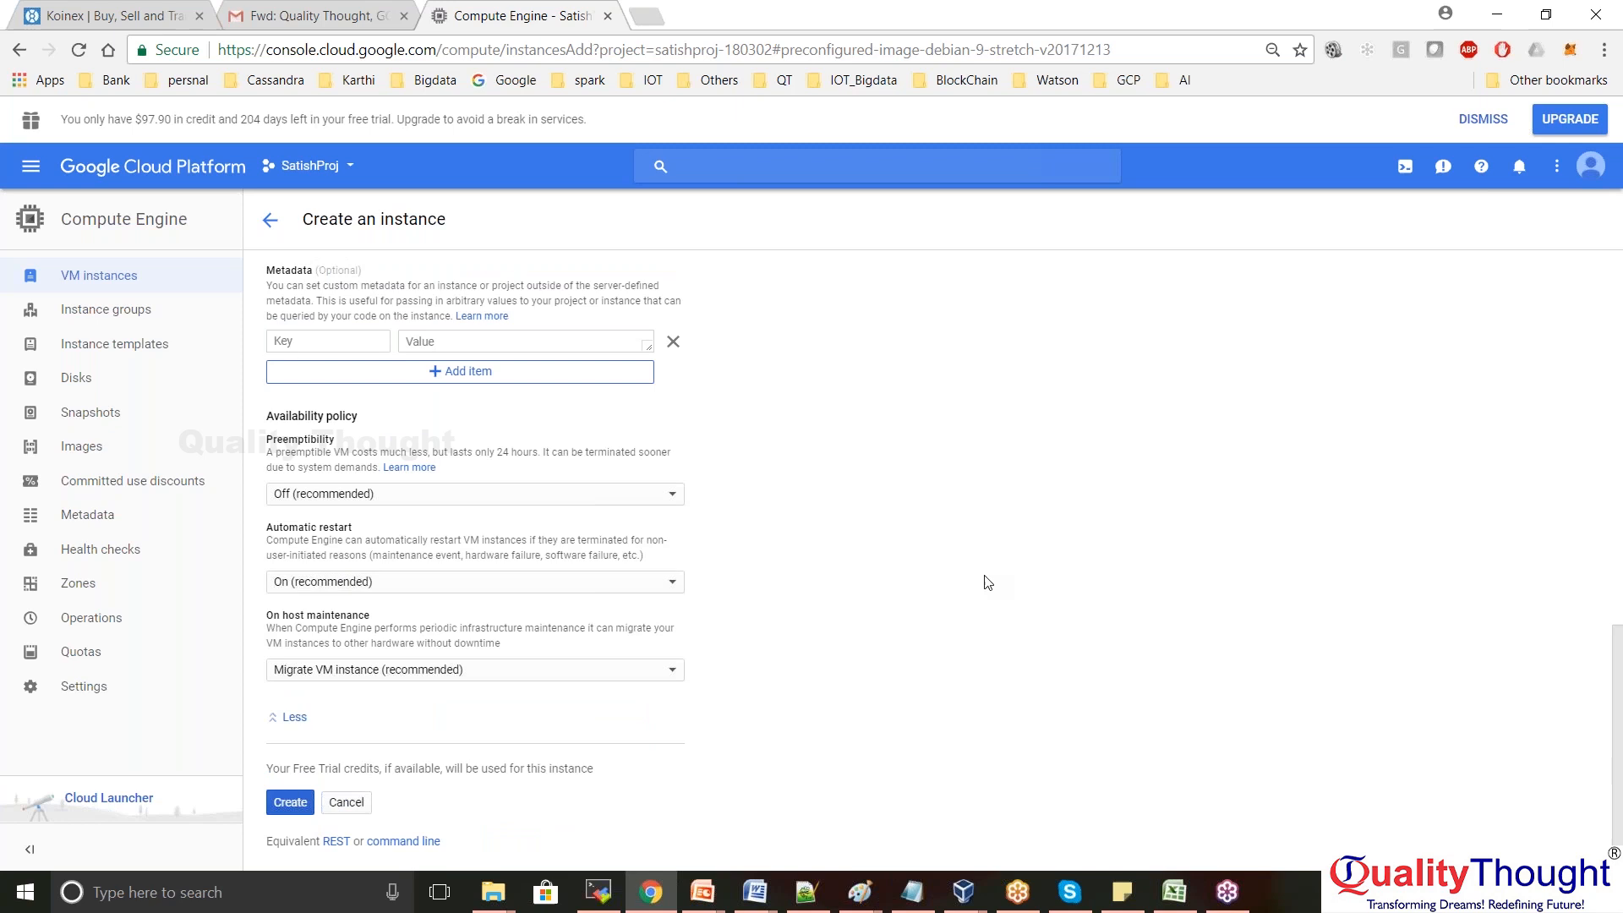
drag(1619, 676, 1616, 599)
drag(1591, 363, 1621, 699)
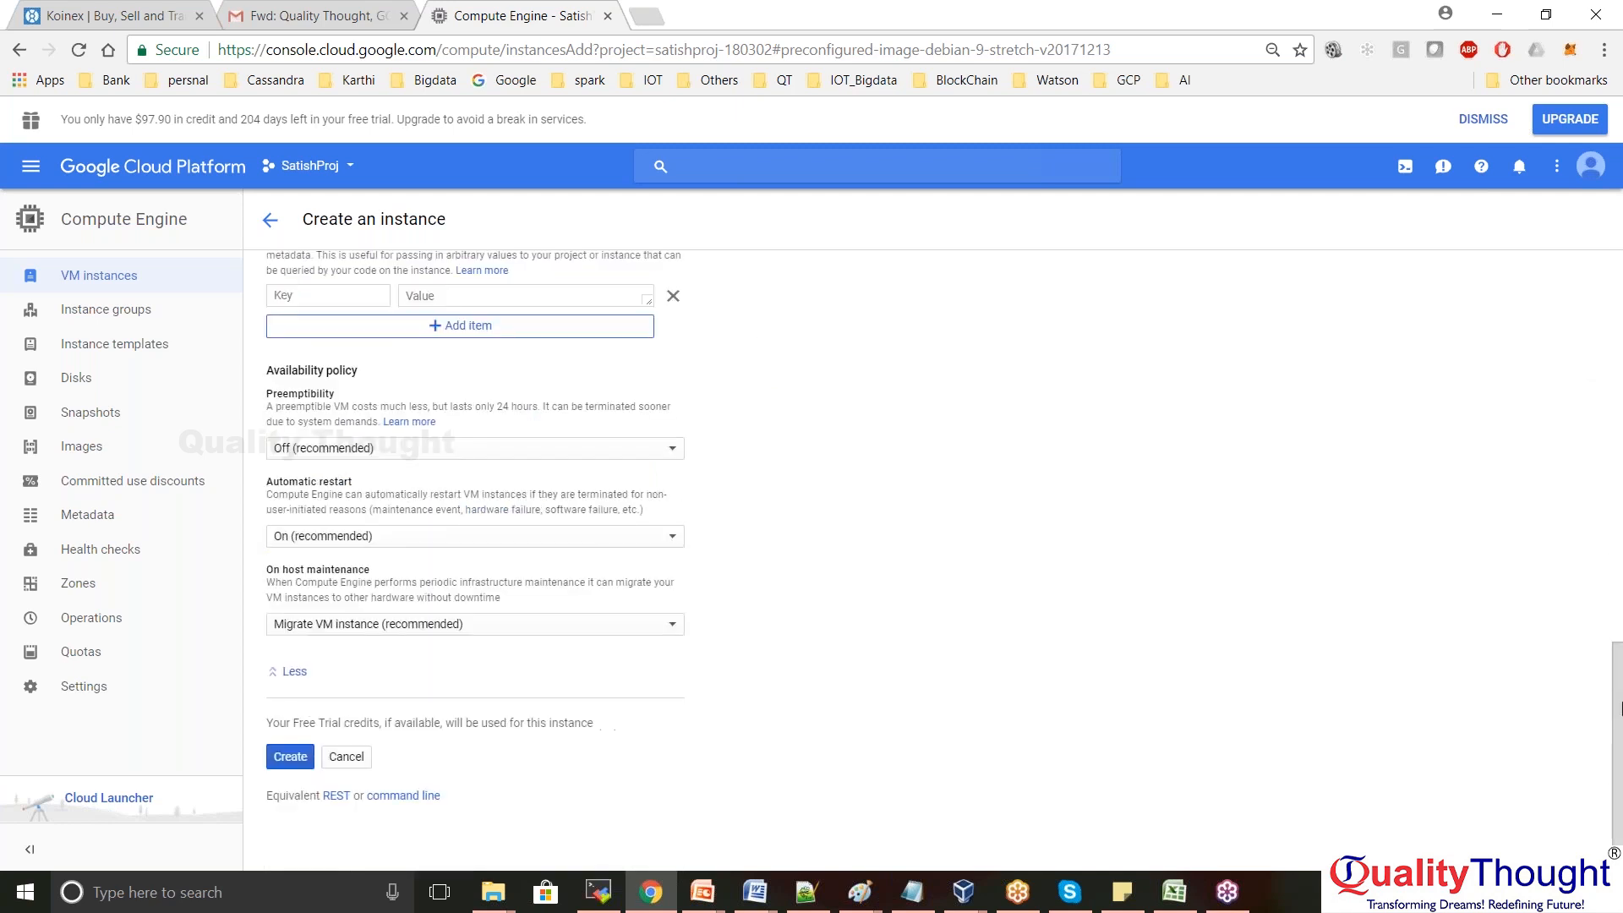
Create gcp-test-instance and check its internal IP 10.128.0.2 and external IP 35.224.21.5
click(288, 758)
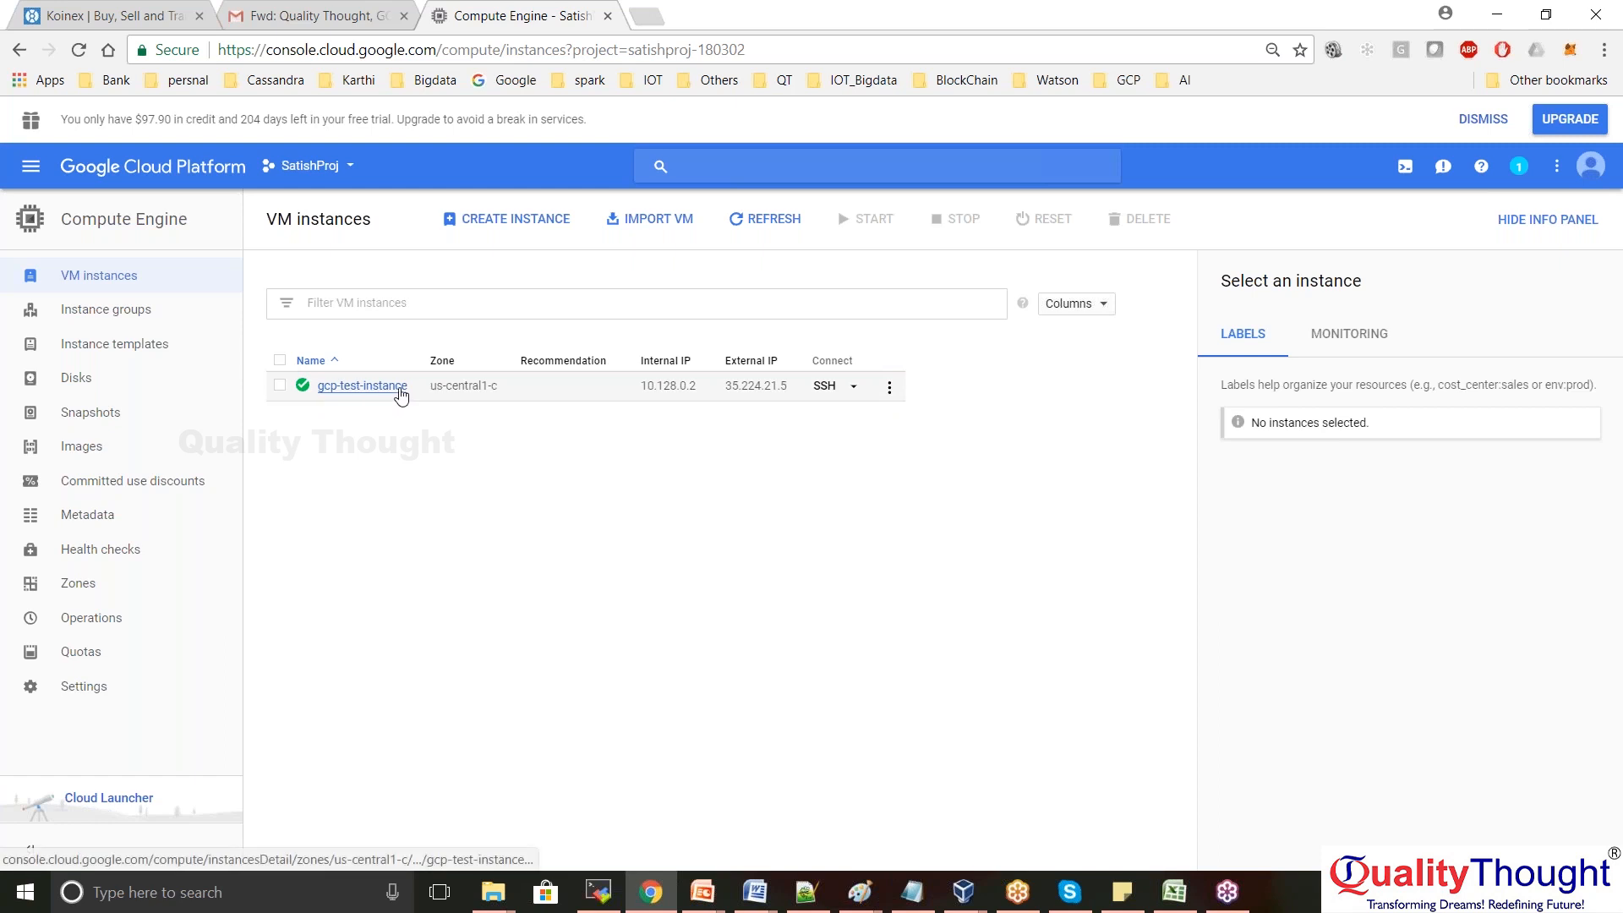
drag(639, 390, 799, 394)
click(739, 444)
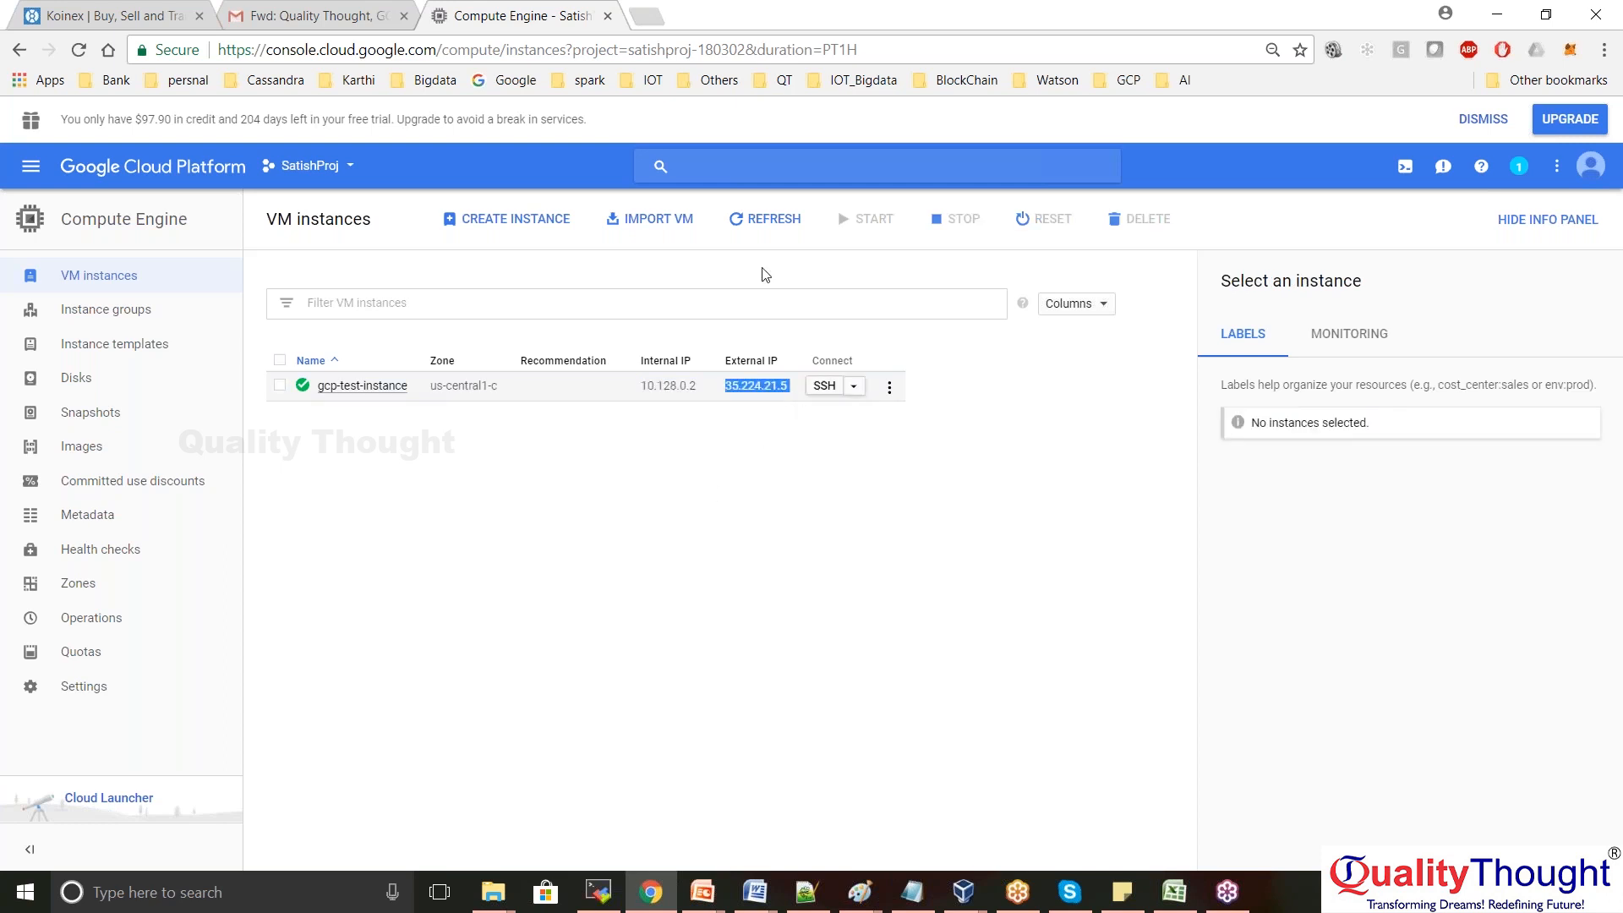
click(746, 440)
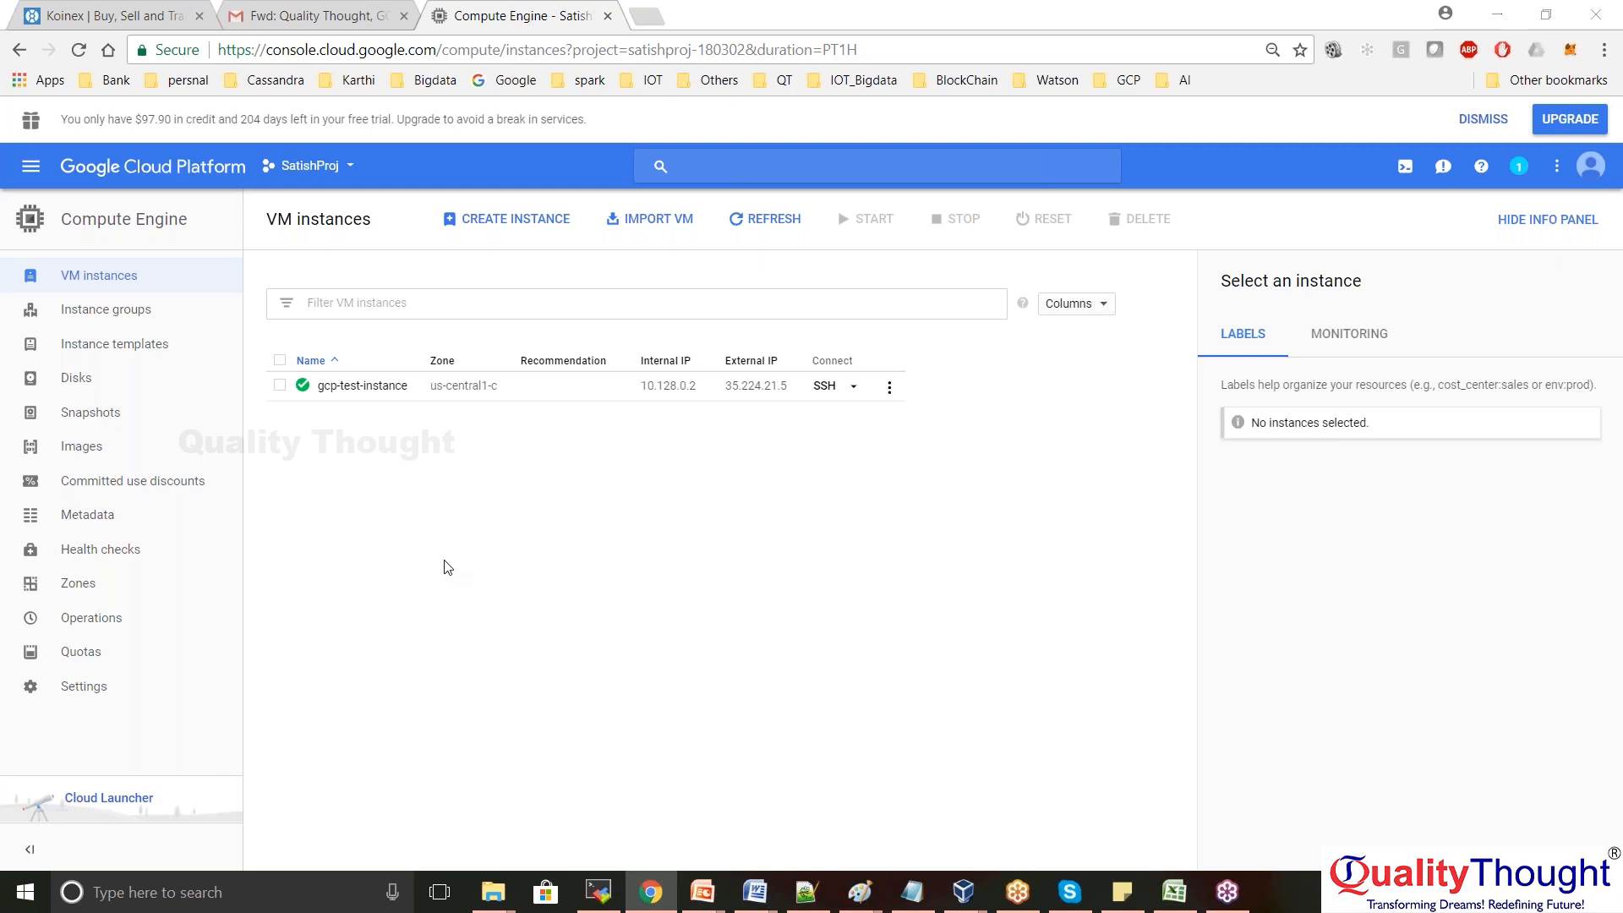
key(super+e)
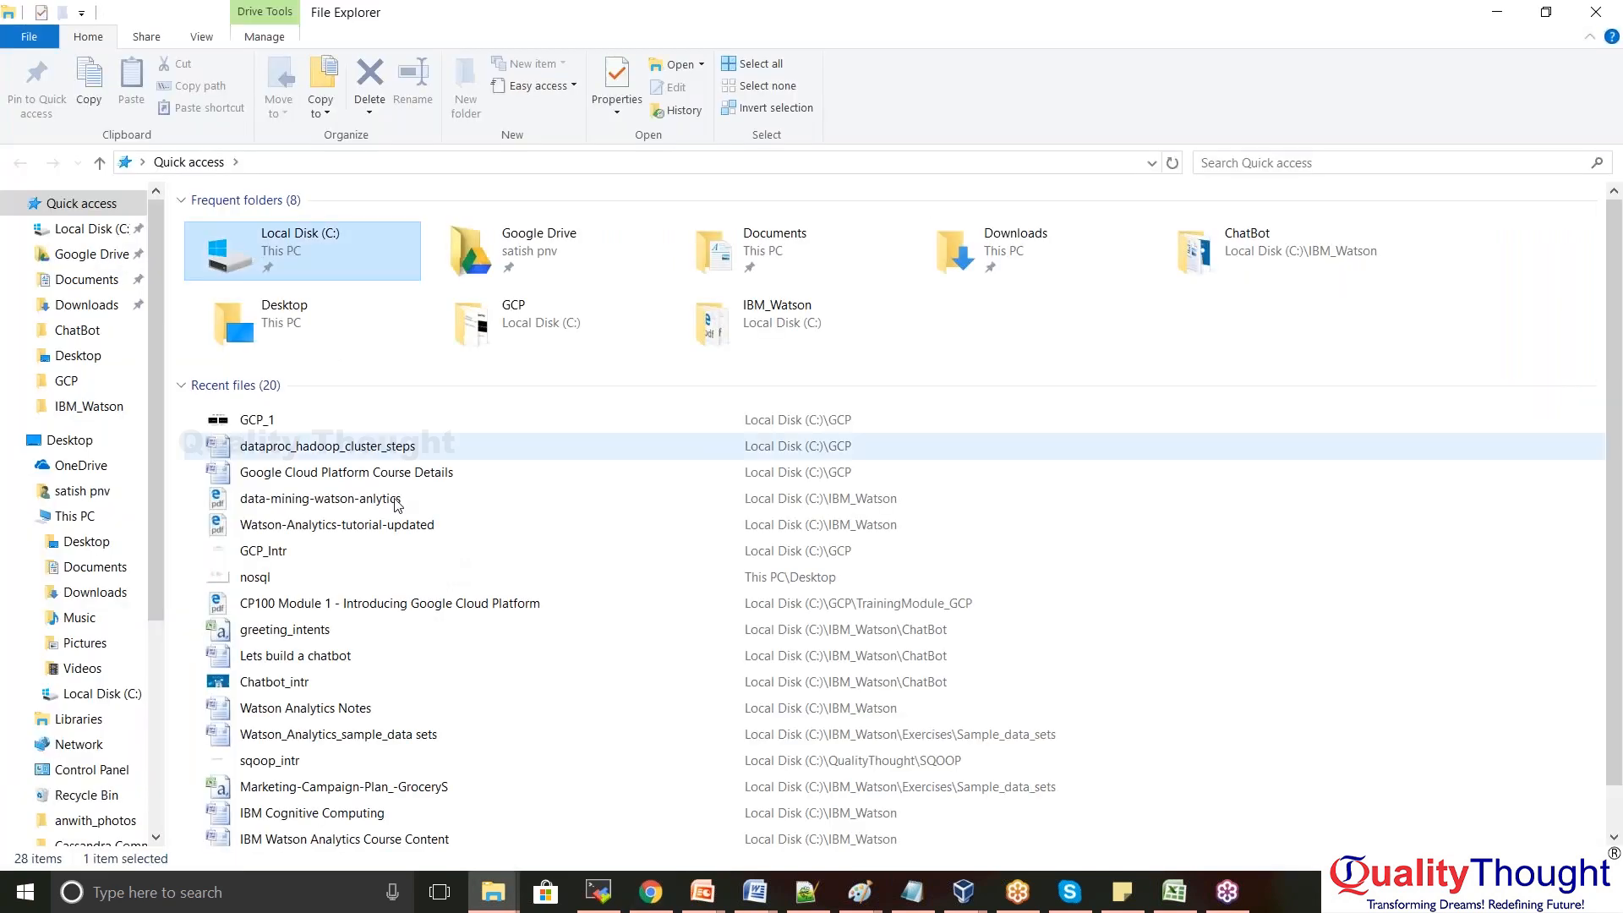
double_click(323, 244)
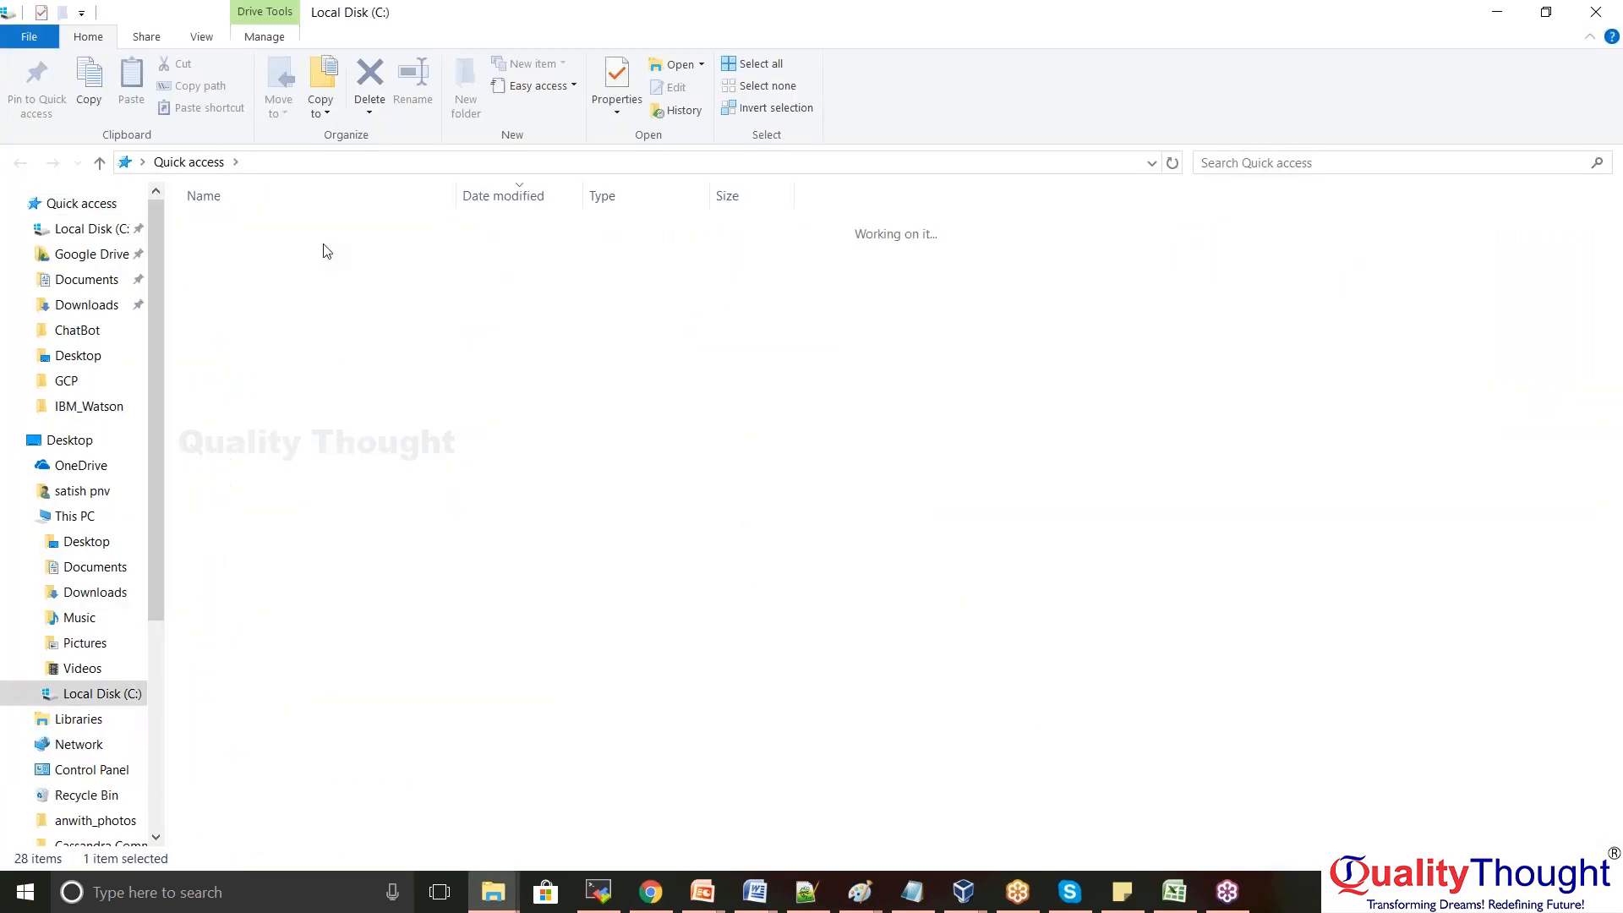
click(173, 161)
click(1600, 12)
key(super+r)
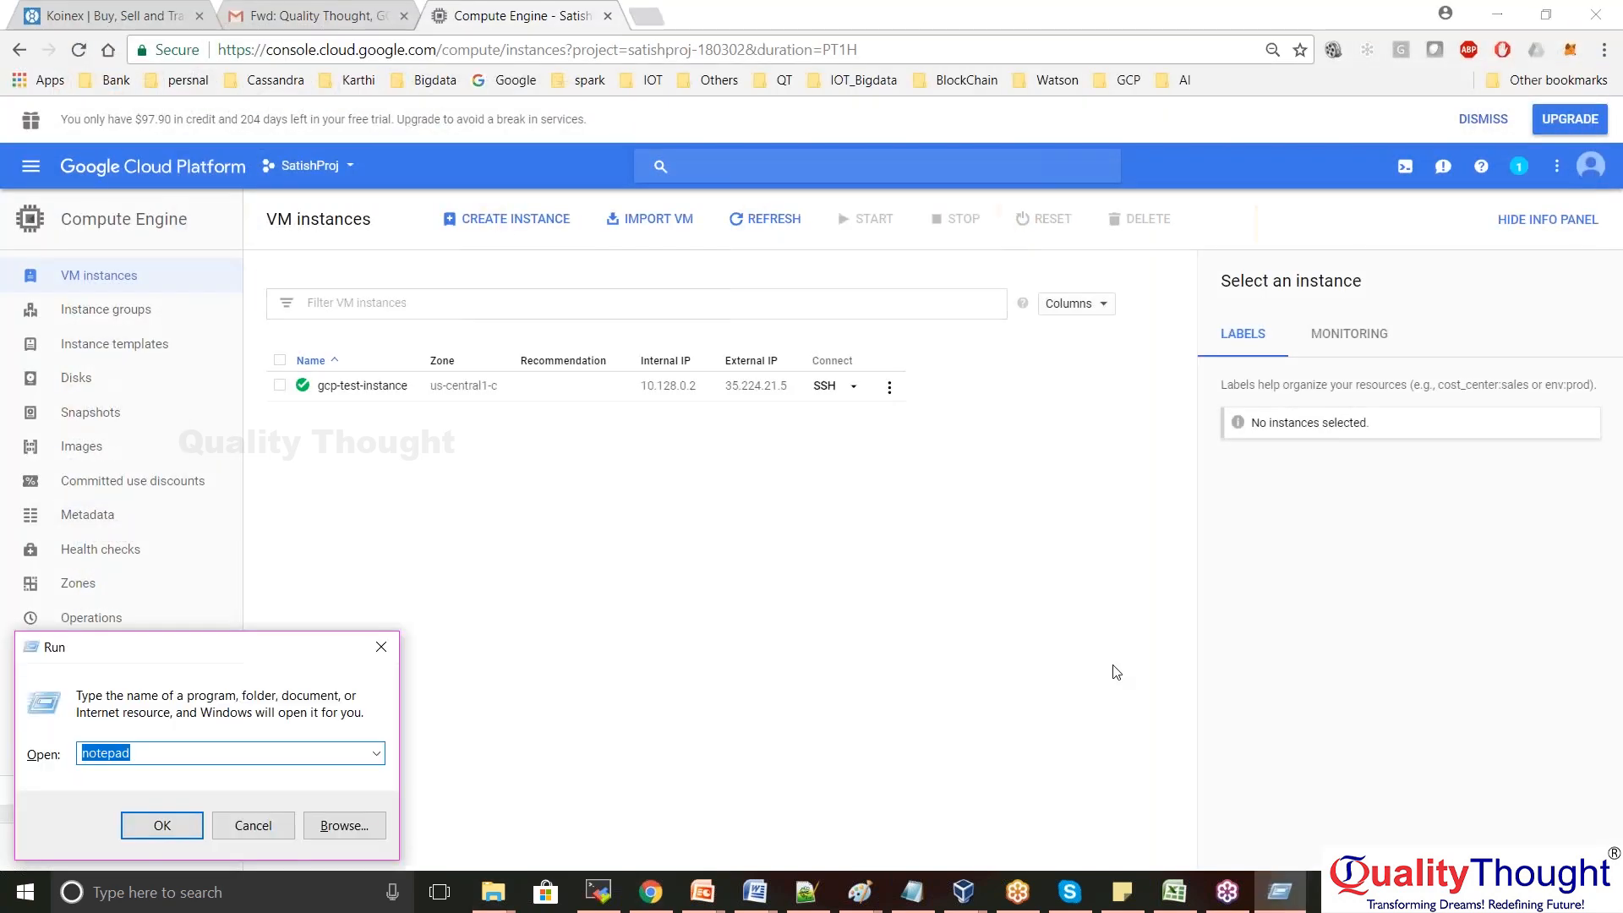
text(cmd)
key(Return)
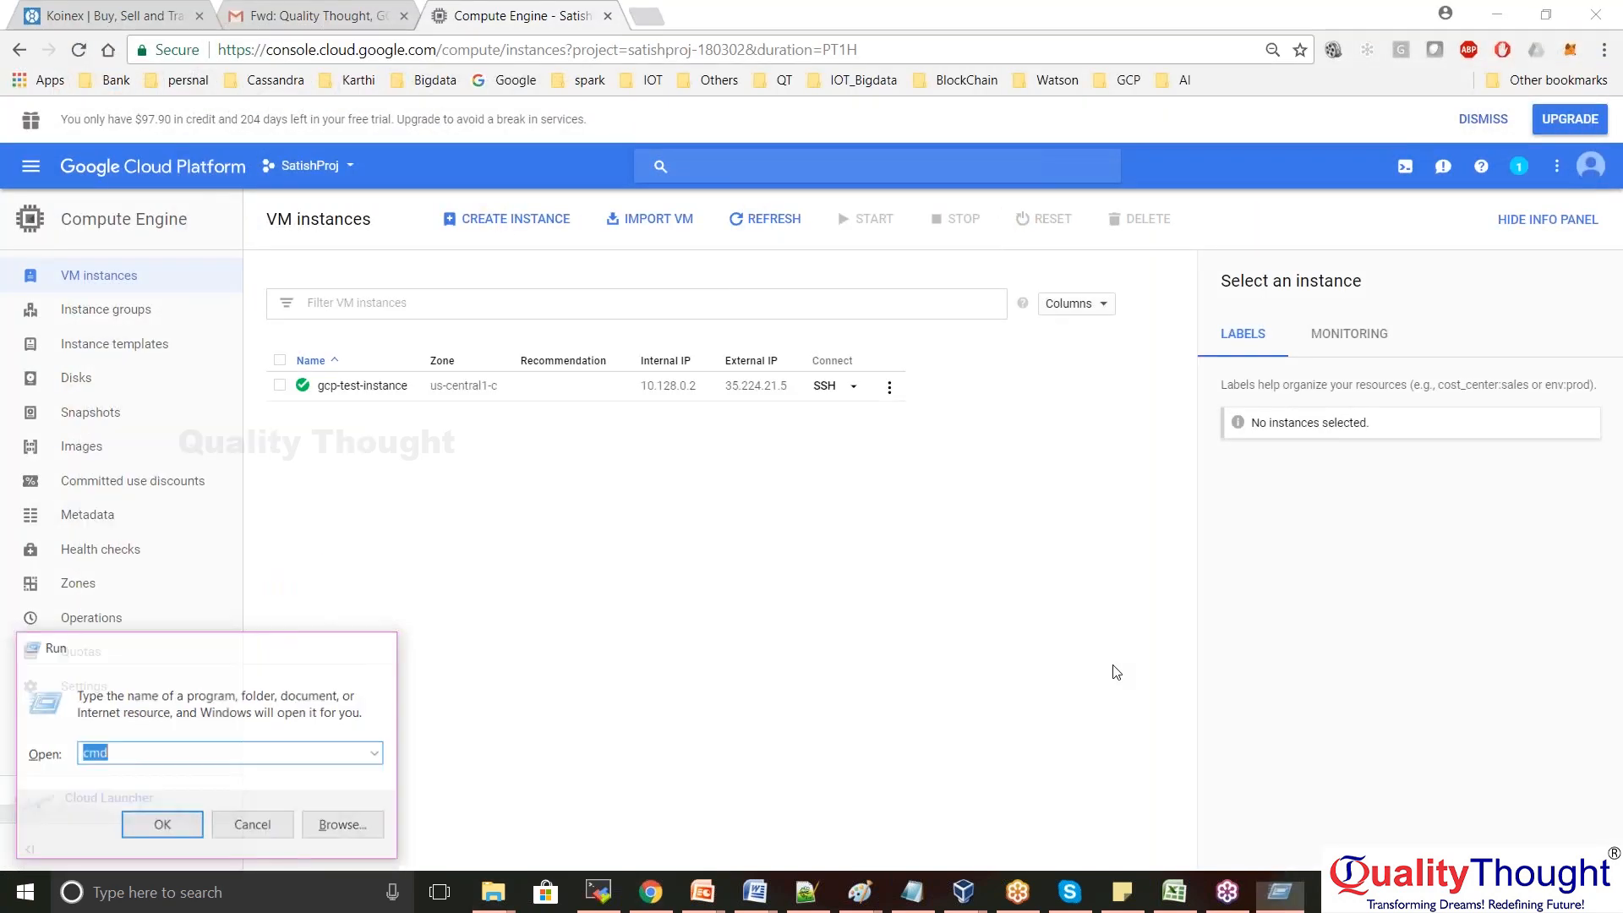
text(dir)
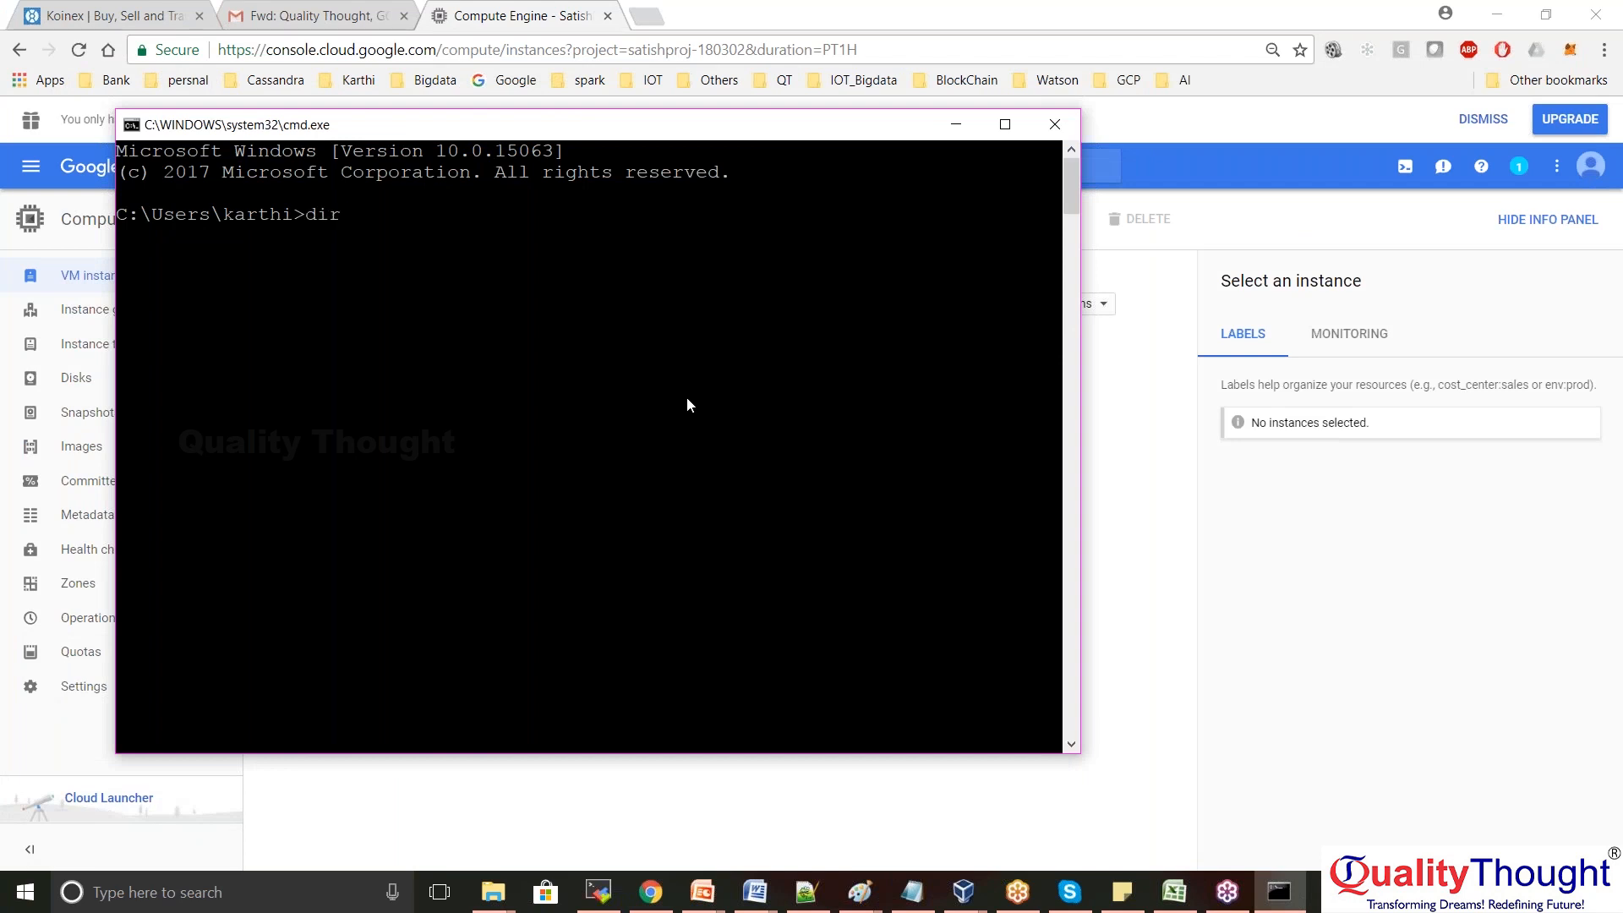
key(Return)
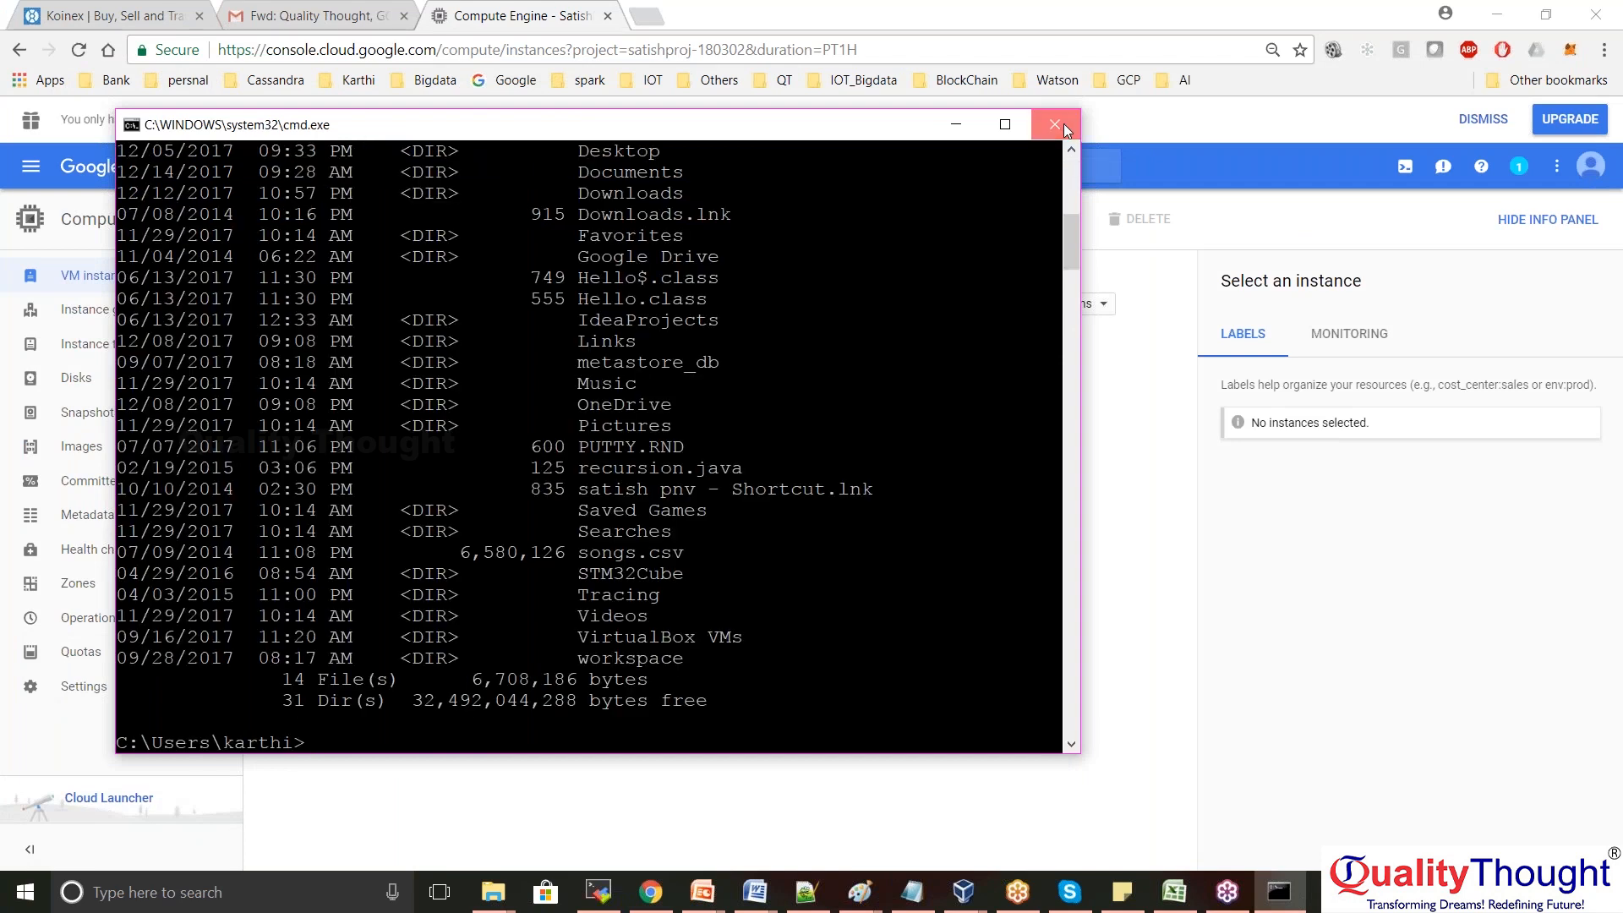
click(1055, 125)
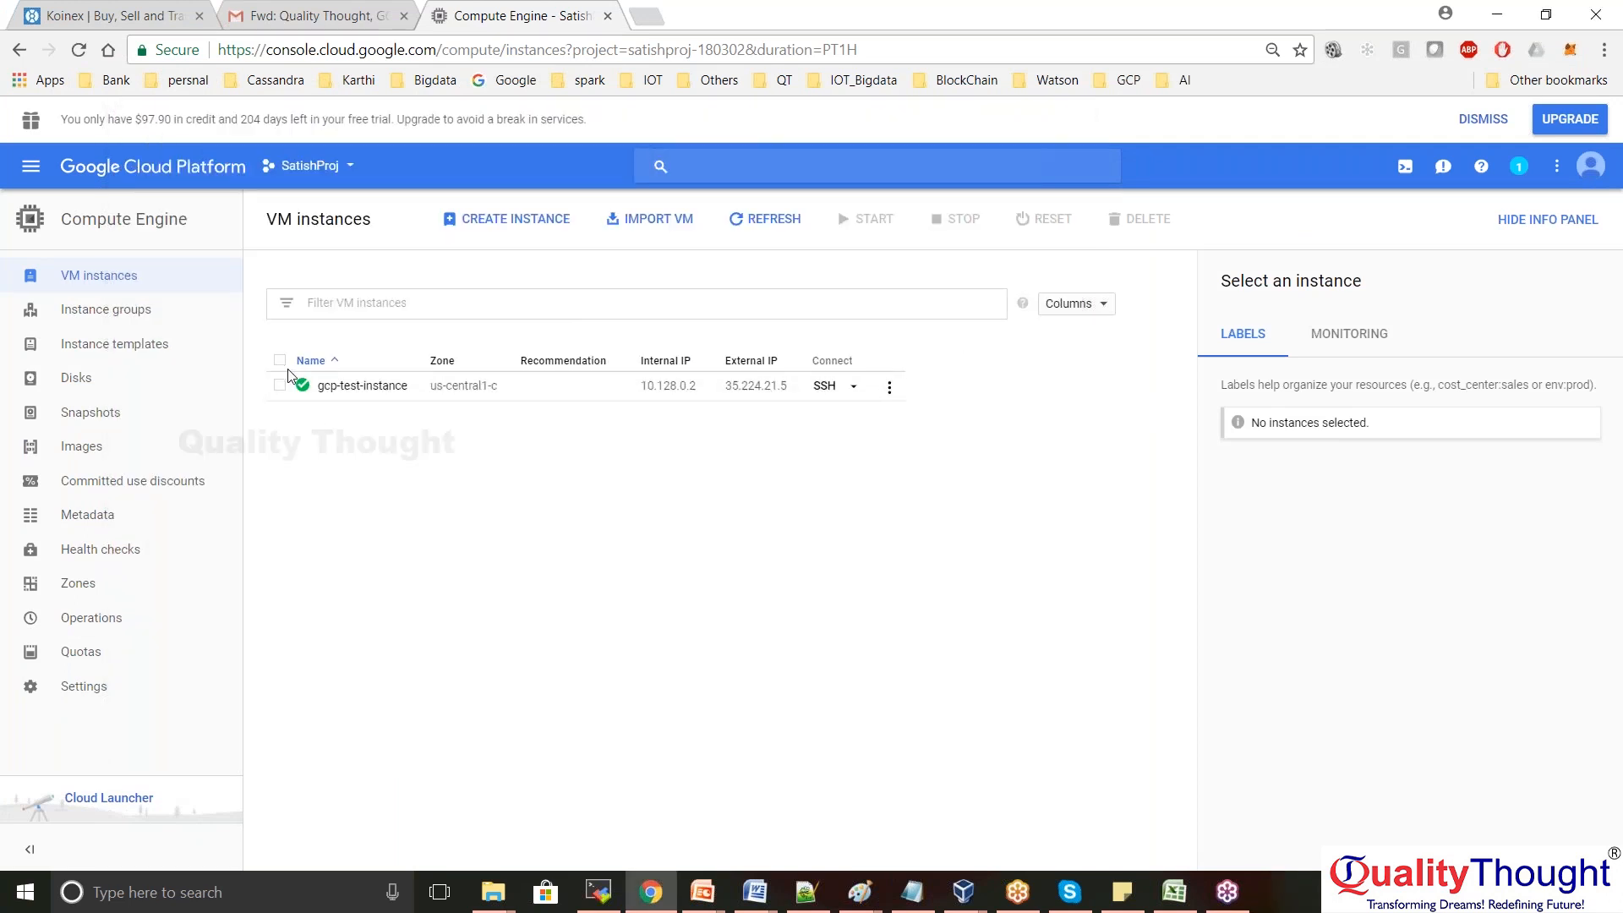
Show gcp-test-instance's SSH connection choices, then minimise everything to the desktop
drag(288, 370, 302, 398)
click(744, 485)
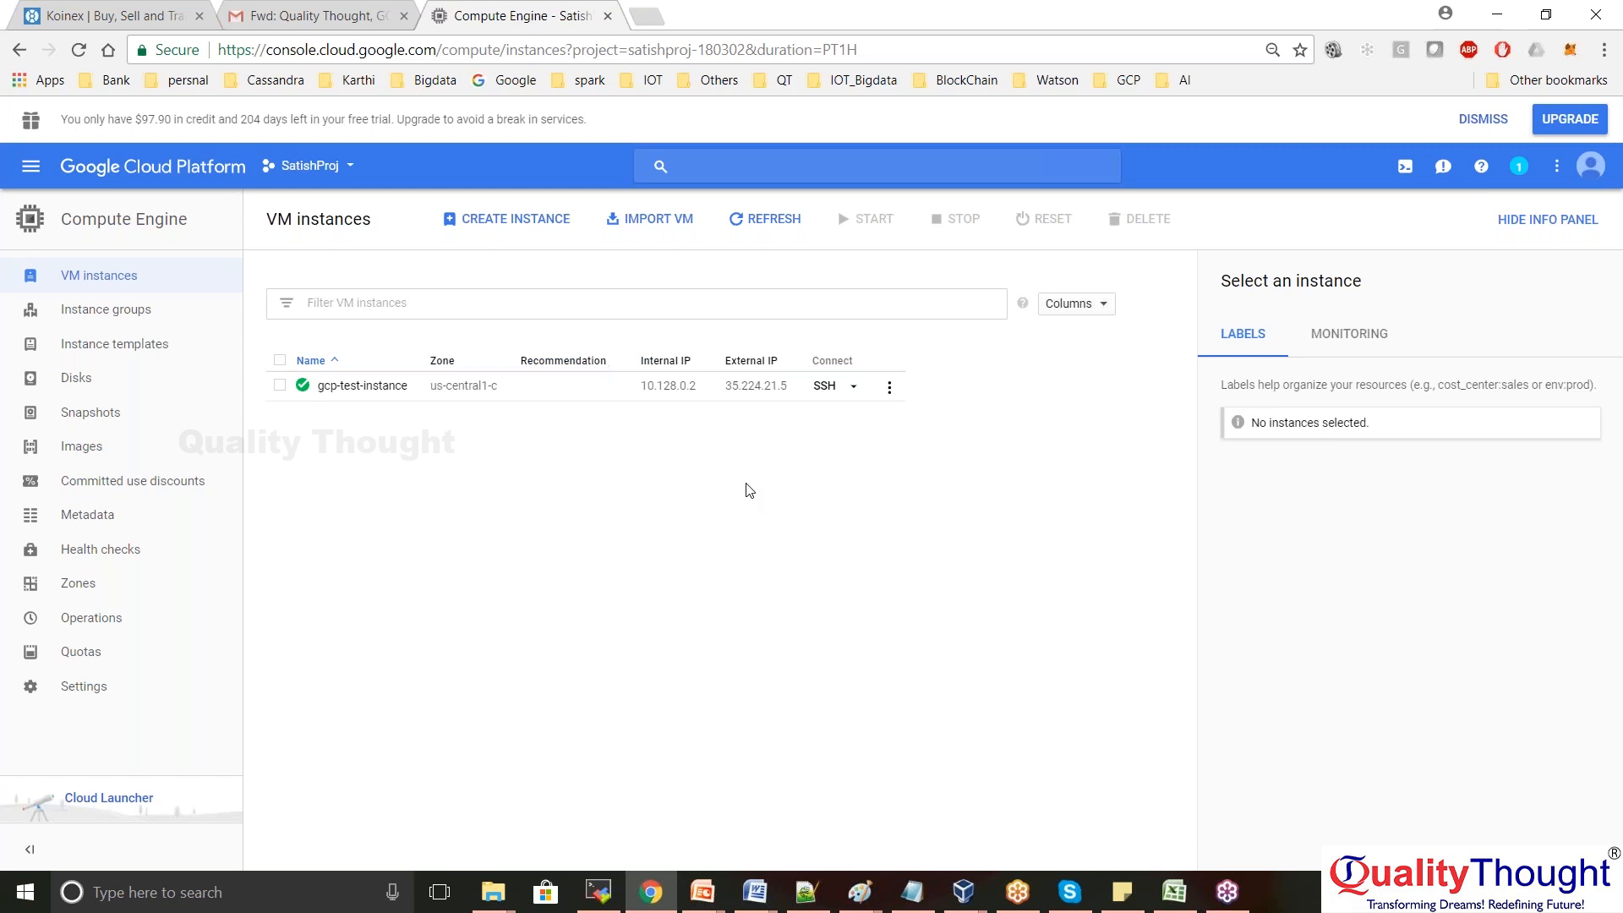
click(854, 388)
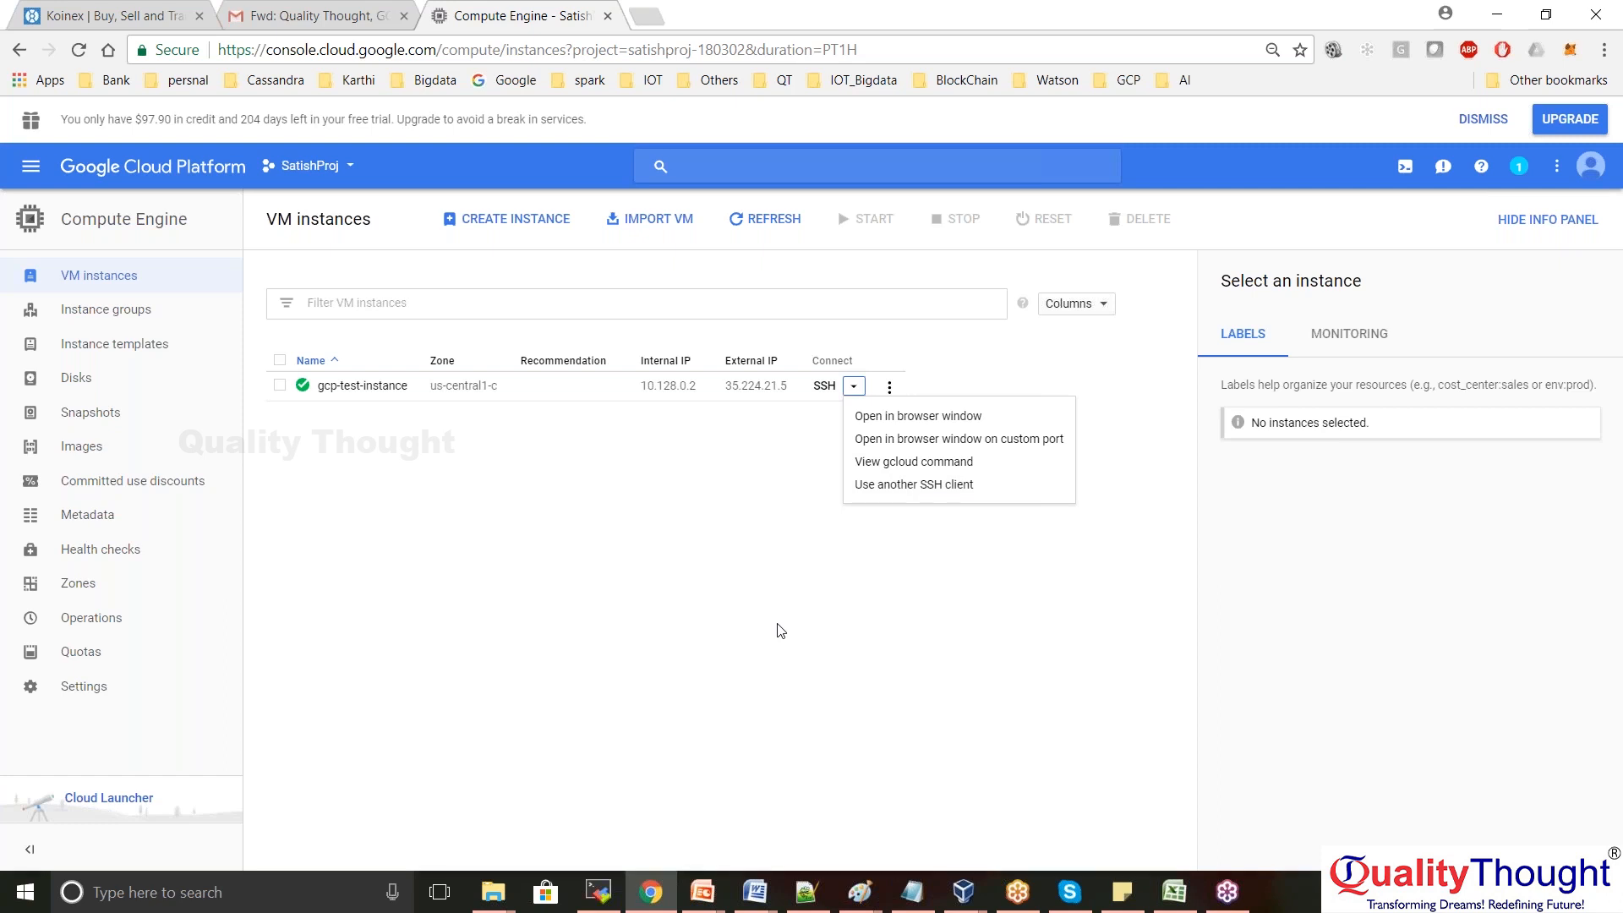
key(super+d)
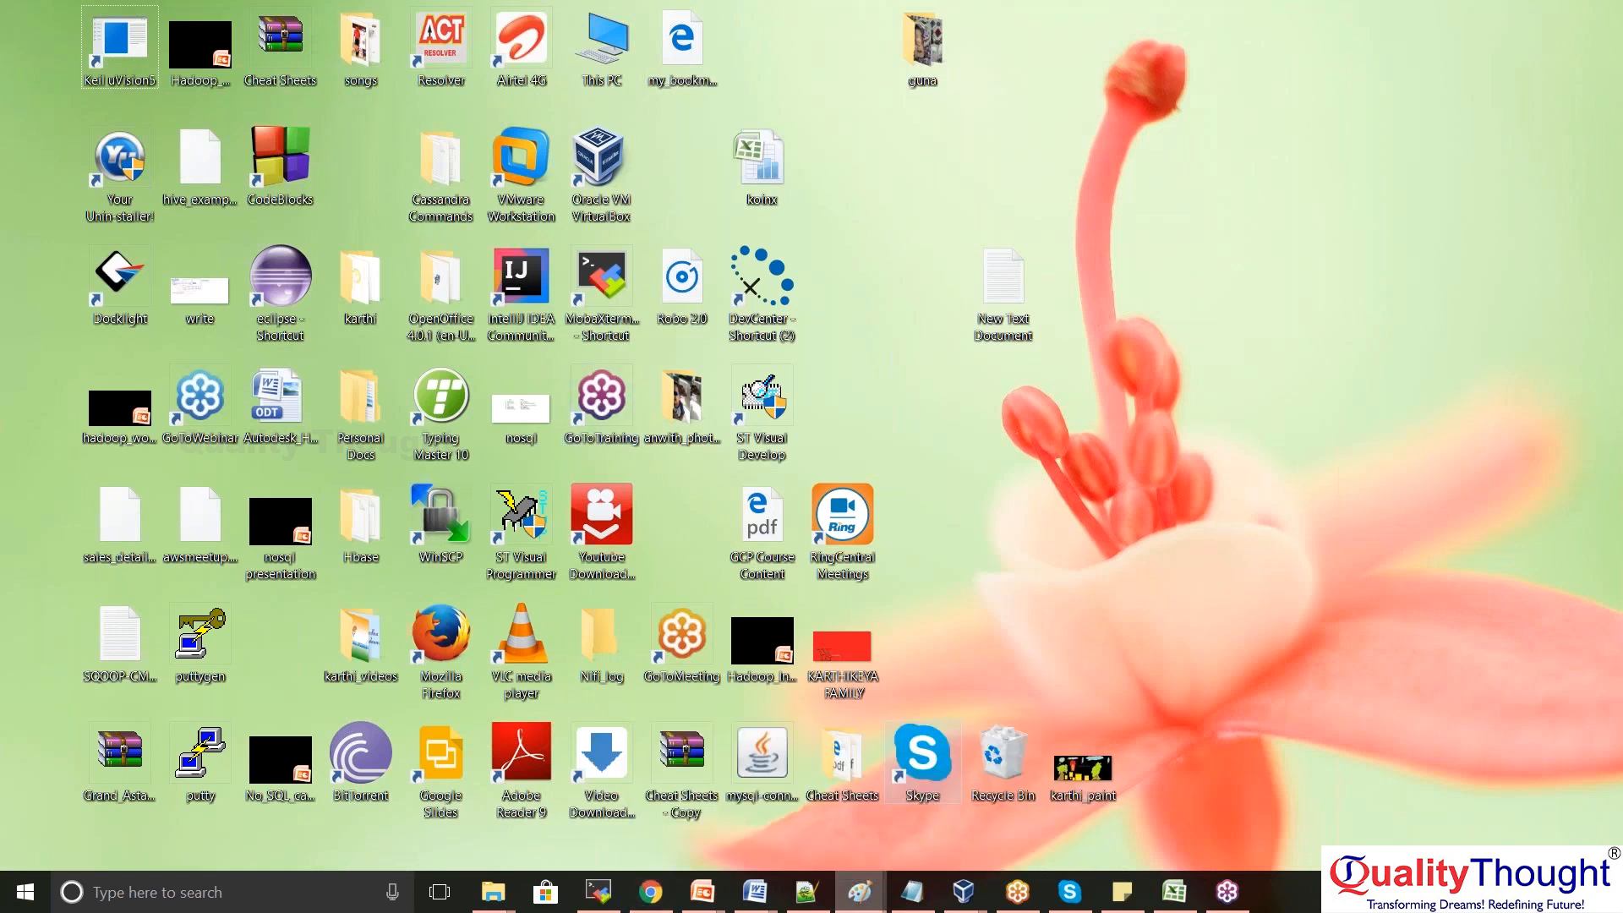
In the Paint notes, add '- VPN' after 'Putty' so the line reads 'Putty- VPN'
click(860, 891)
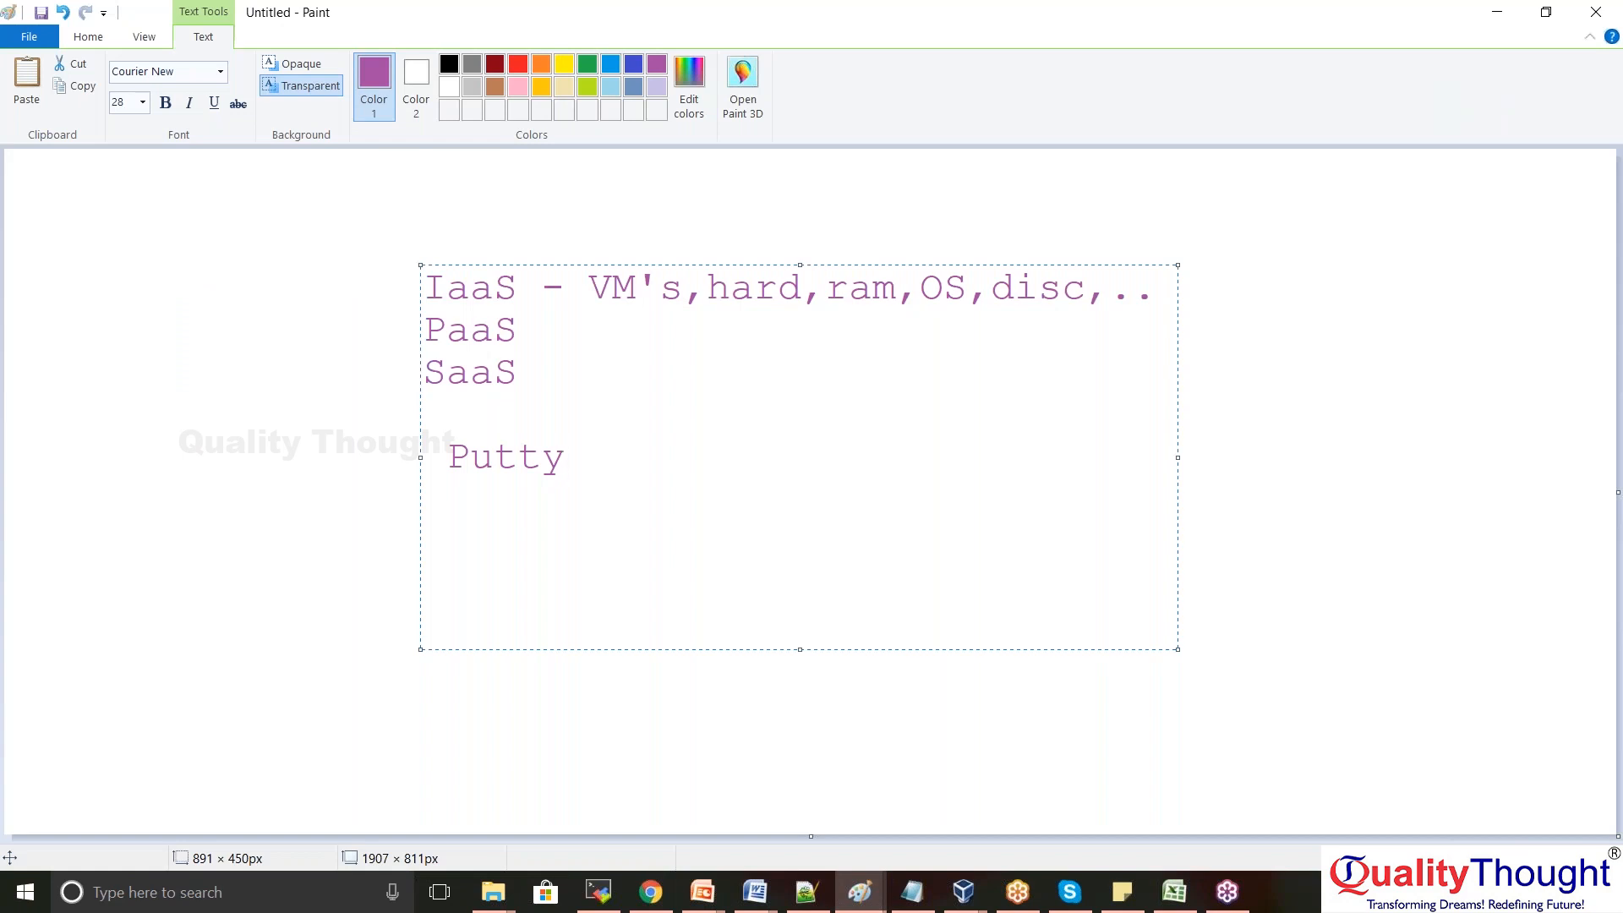
key(ctrl+shift+Left)
key(Right)
text(- VPN)
key(ctrl+shift+Left)
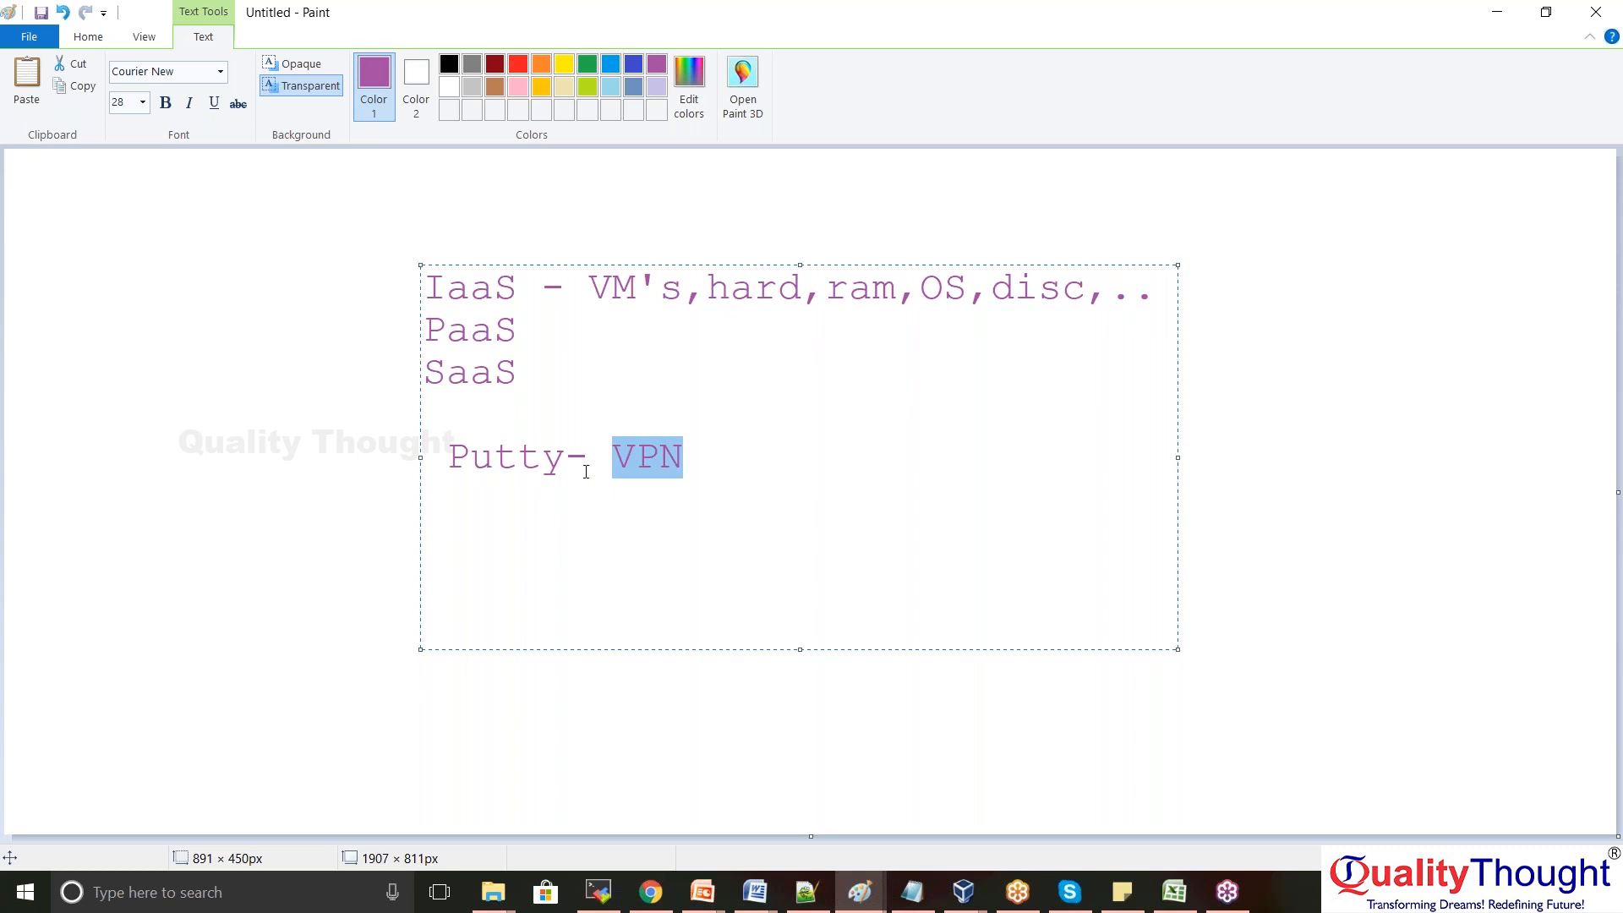
Append '- client server' after VPN on the Putty note line
click(727, 464)
text(- client server)
key(Home)
key(Right)
key(Right)
key(Right)
key(Right)
key(Right)
key(Right)
key(Right)
key(Right)
key(Right)
key(Right)
key(Right)
key(Right)
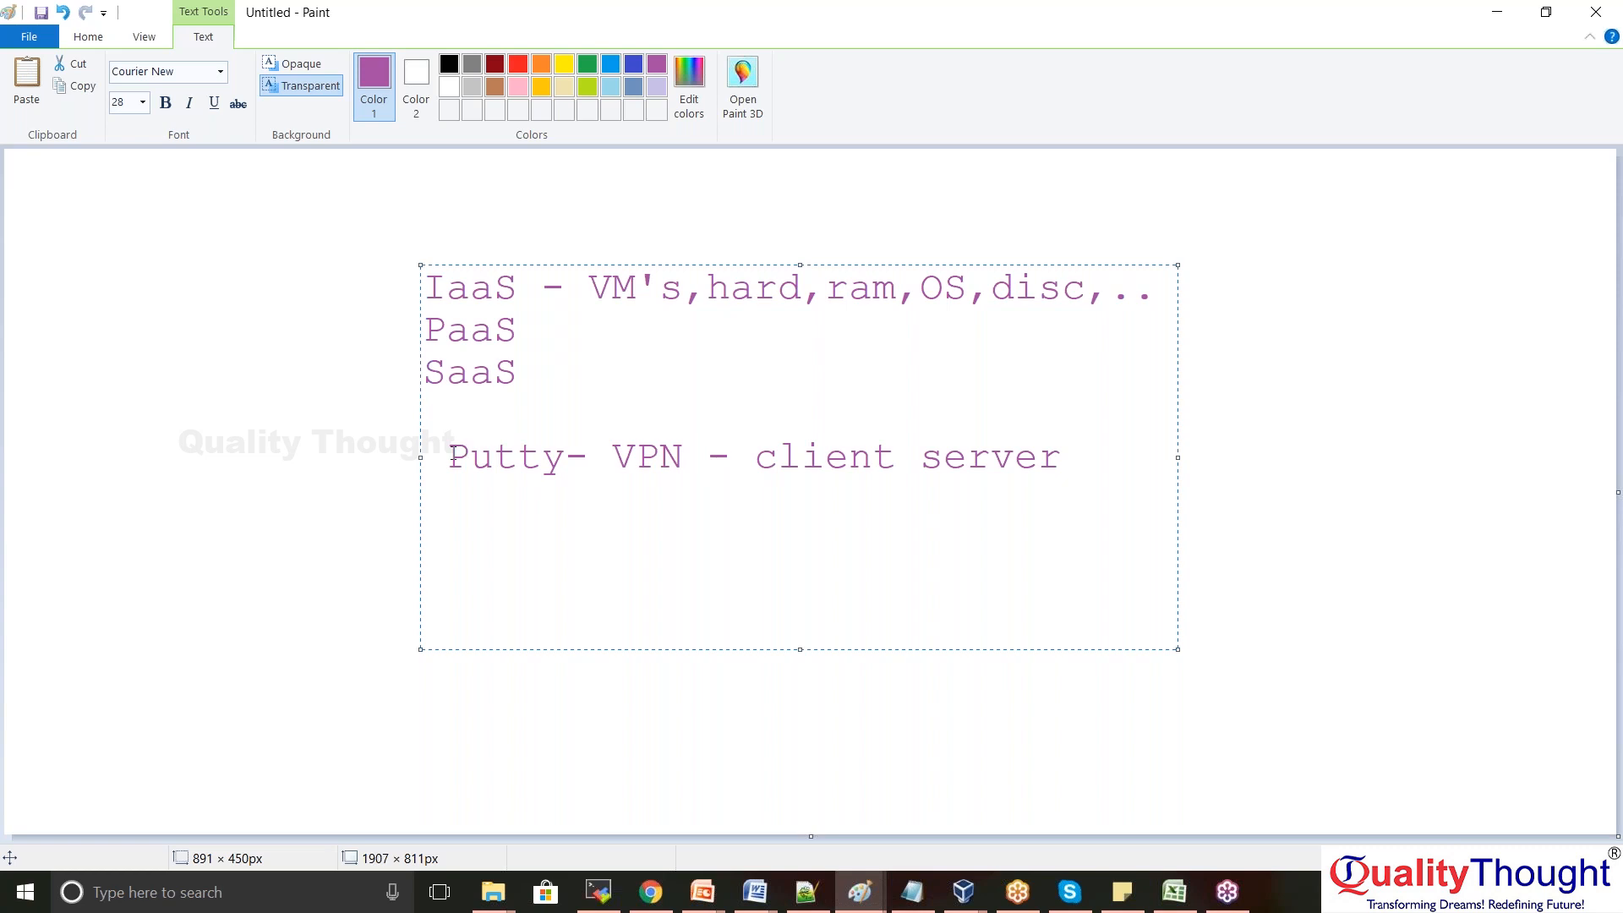
click(1608, 478)
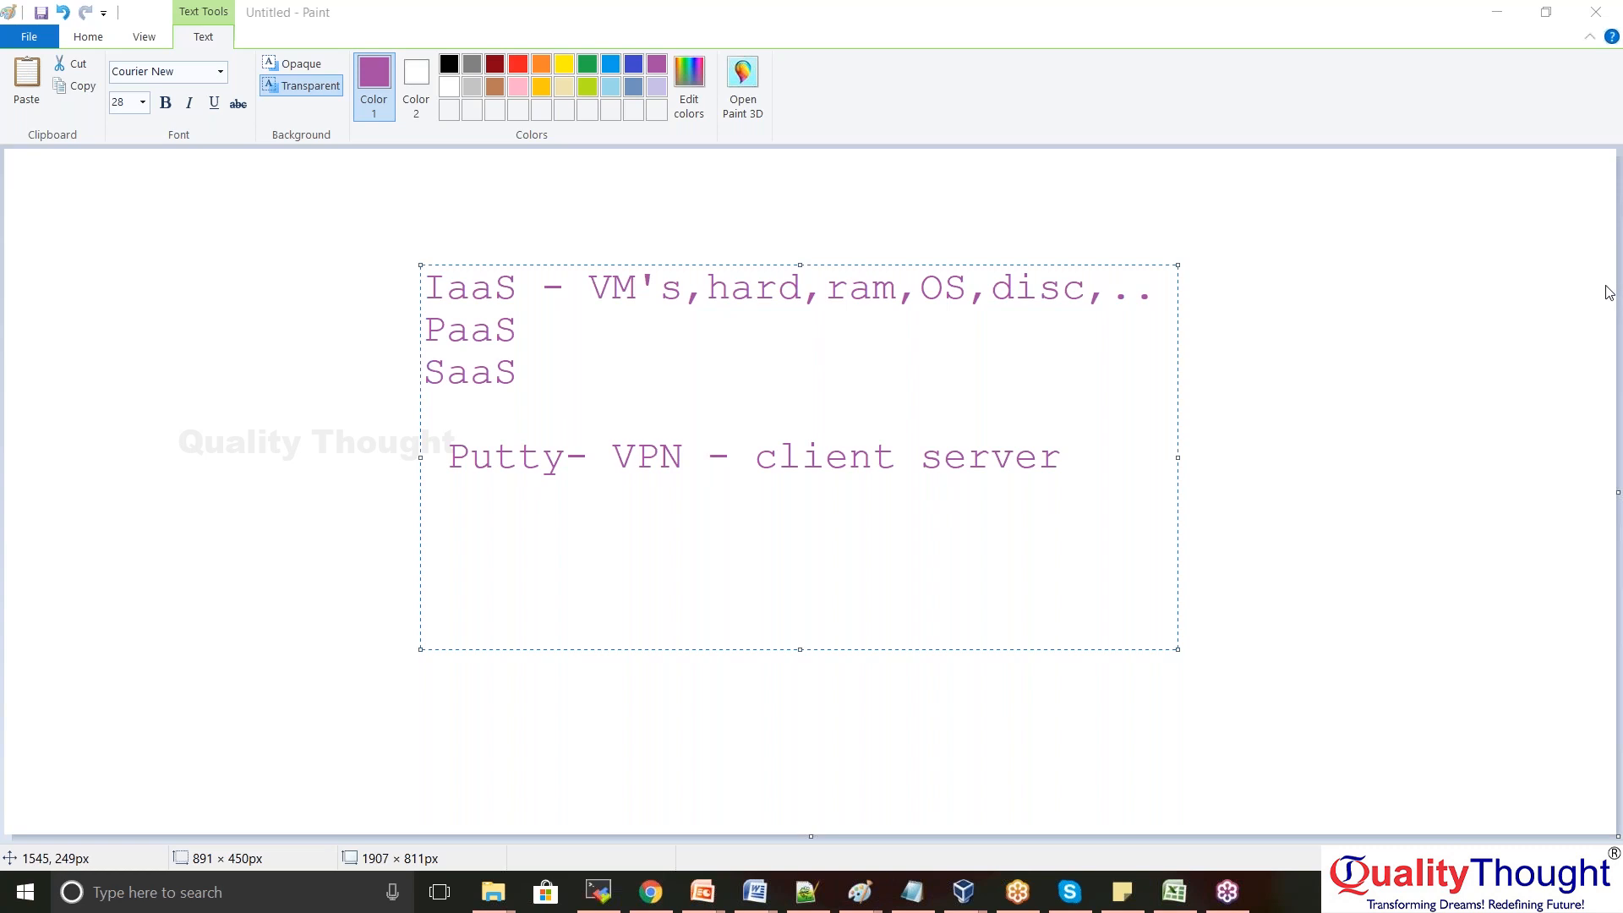
Select the 'Putty- VPN - client server' line, add a new line below, and highlight the word Putty
click(689, 456)
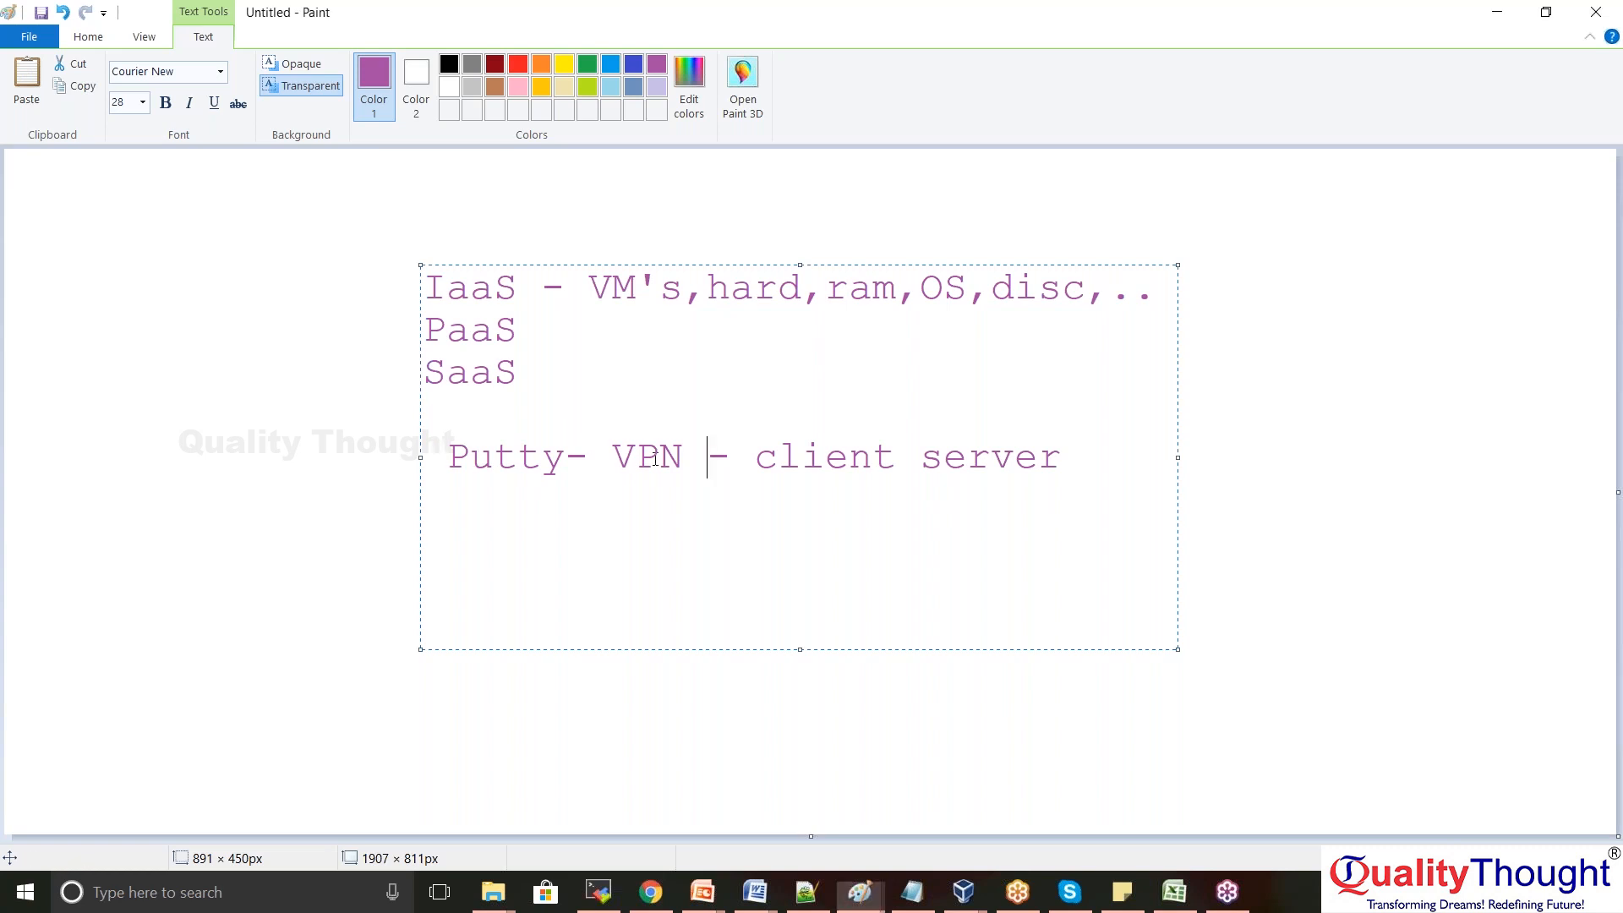
drag(1065, 467, 451, 446)
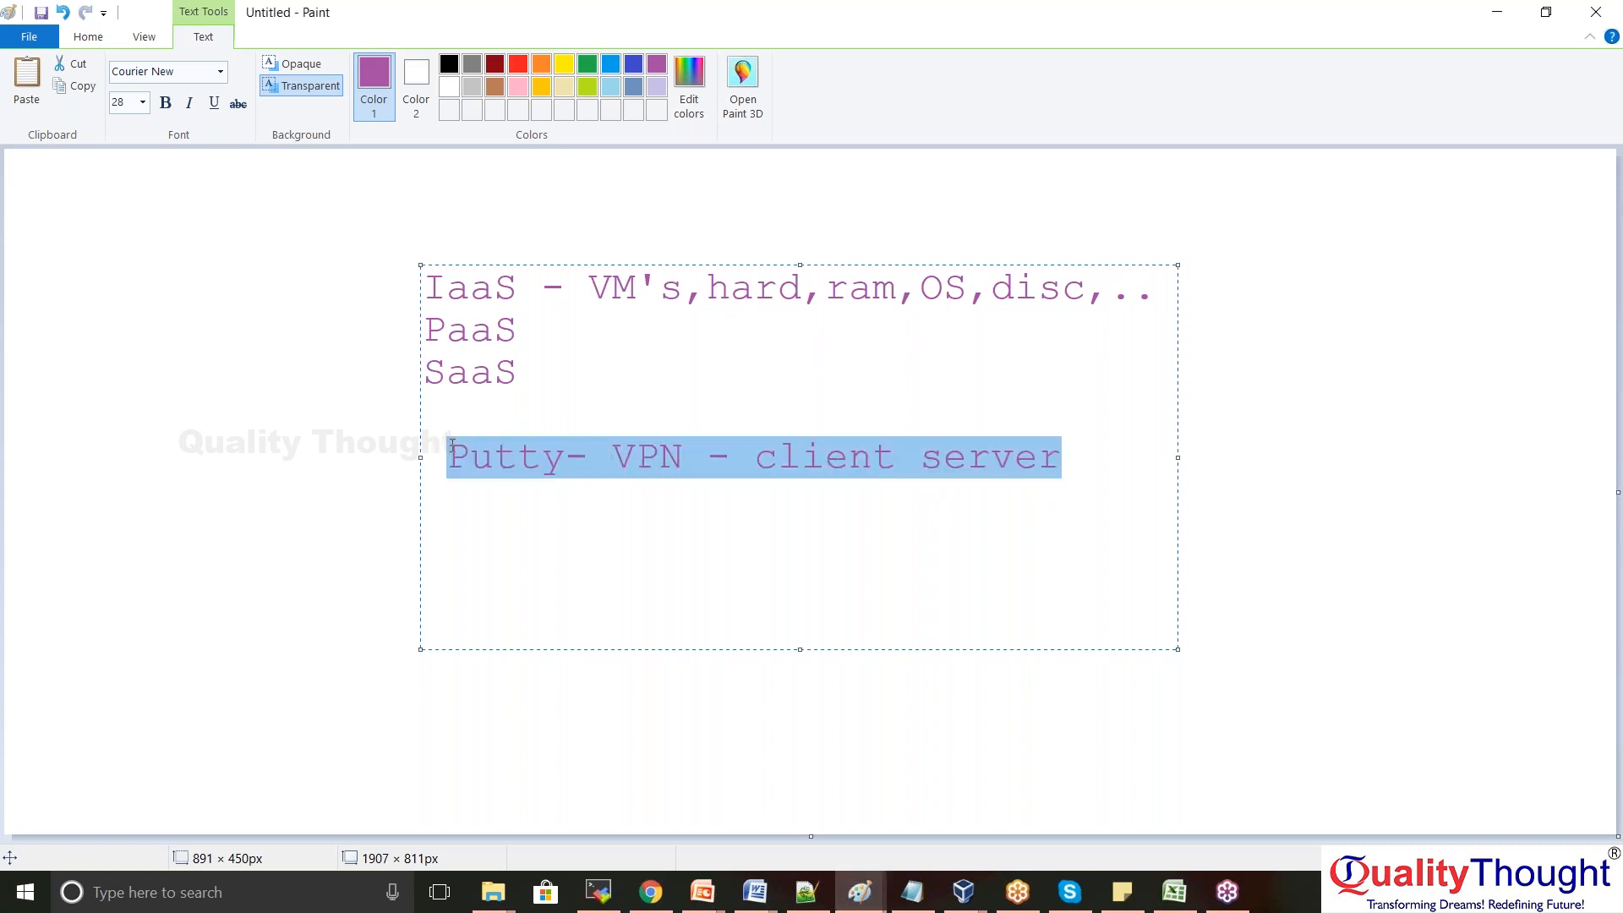
click(1084, 461)
key(Return)
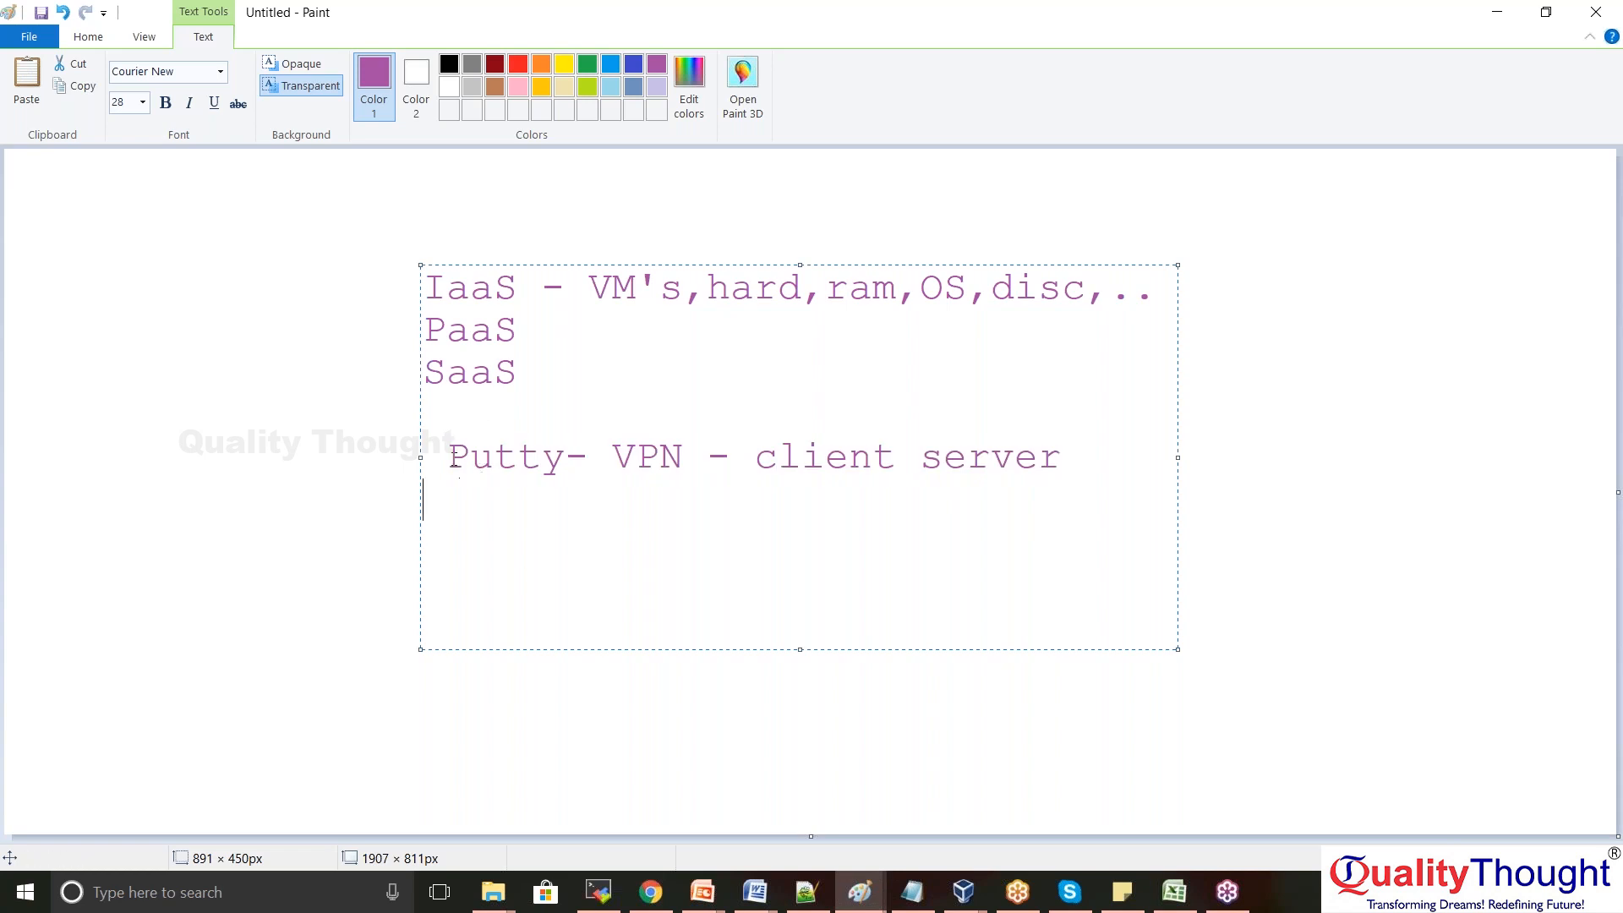
double_click(474, 461)
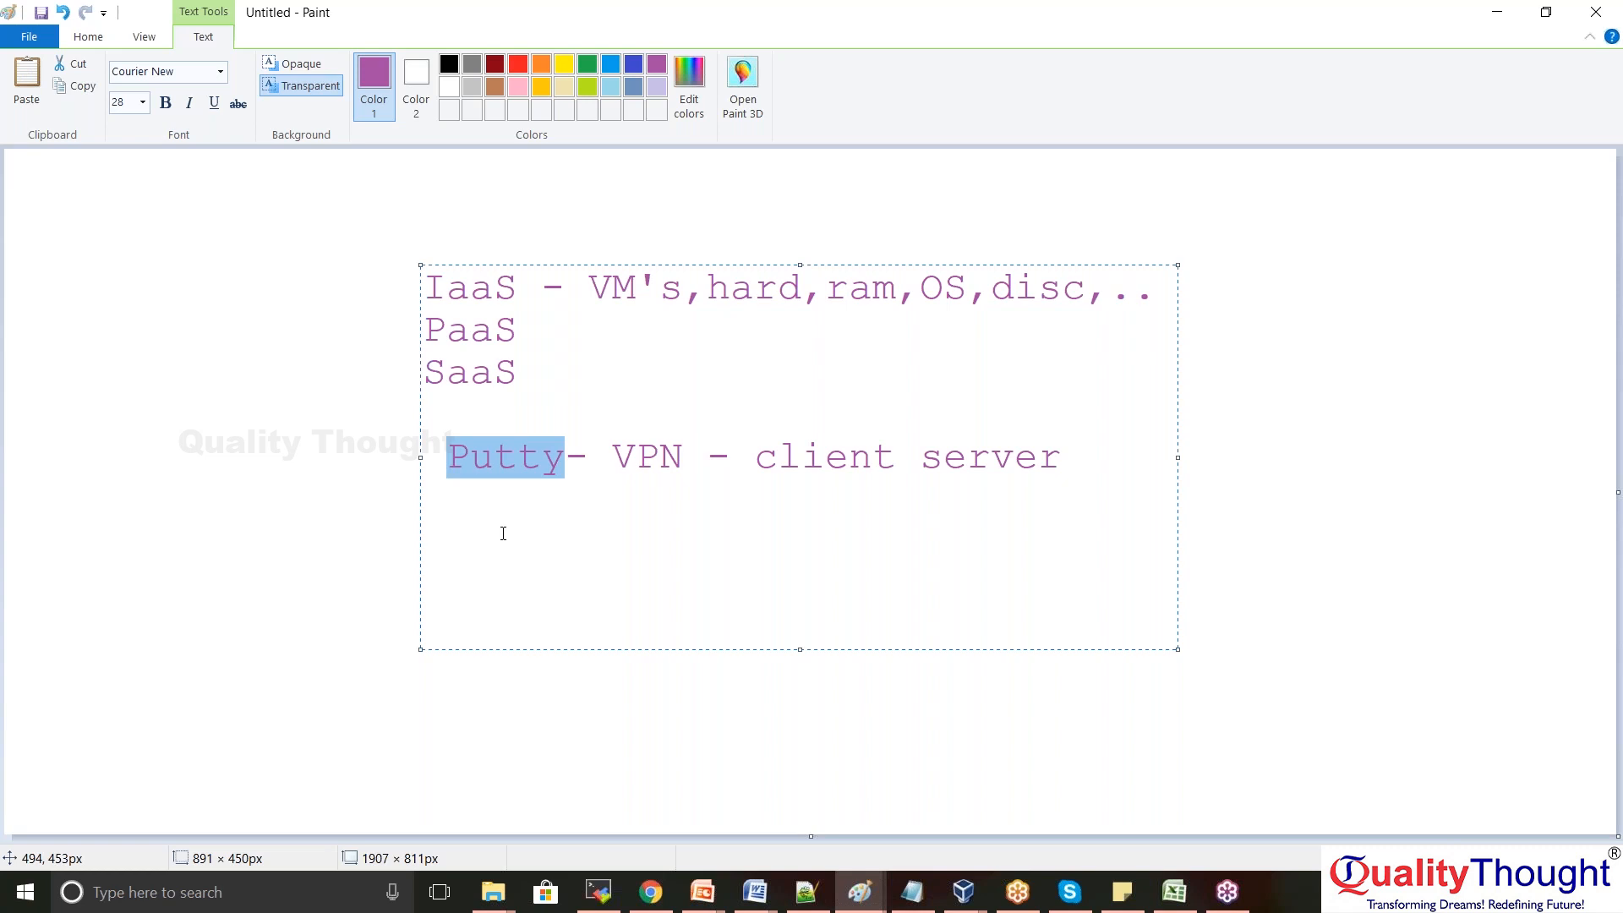
Bring MobaXterm to the front, maximize it, and browse its Sessions menu
click(600, 894)
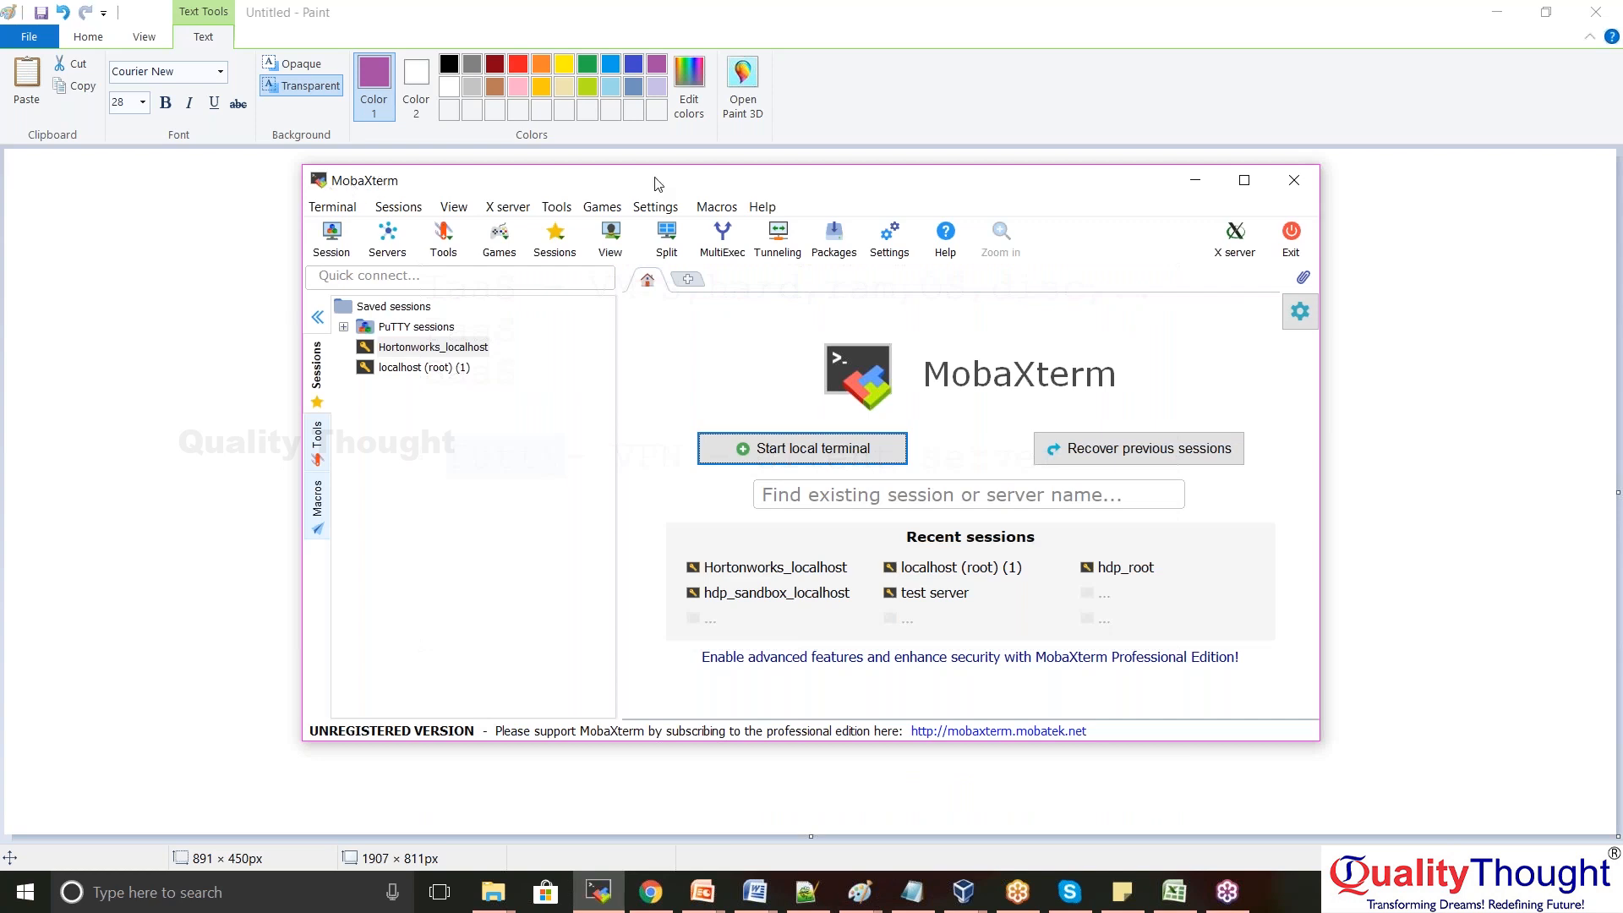
double_click(658, 184)
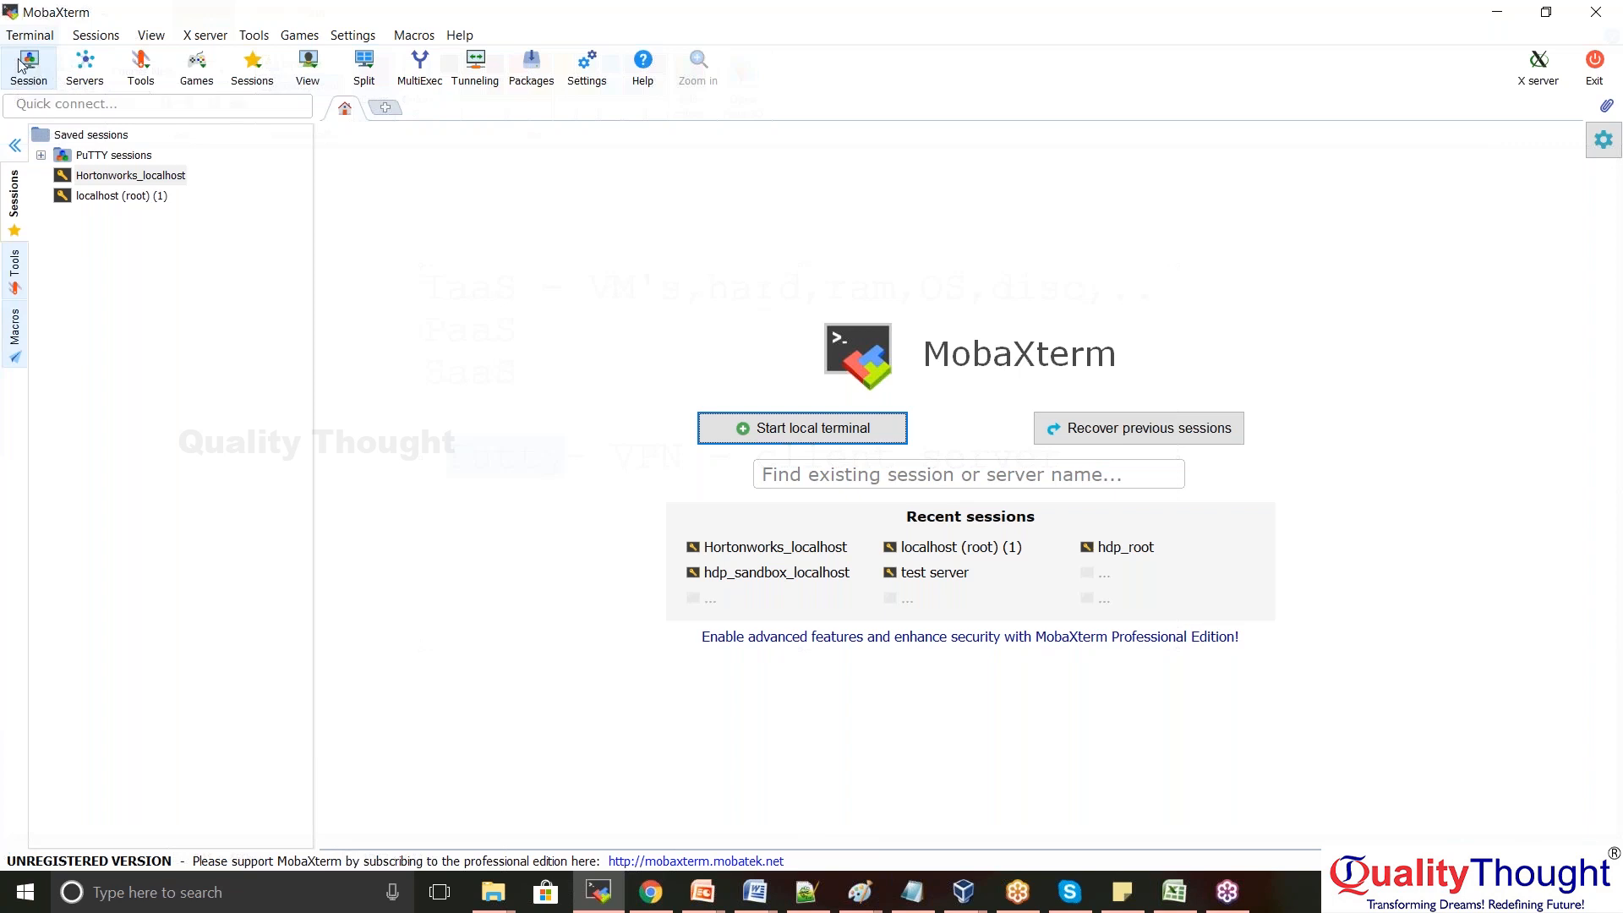
click(96, 35)
mouse_move(224, 37)
click(421, 211)
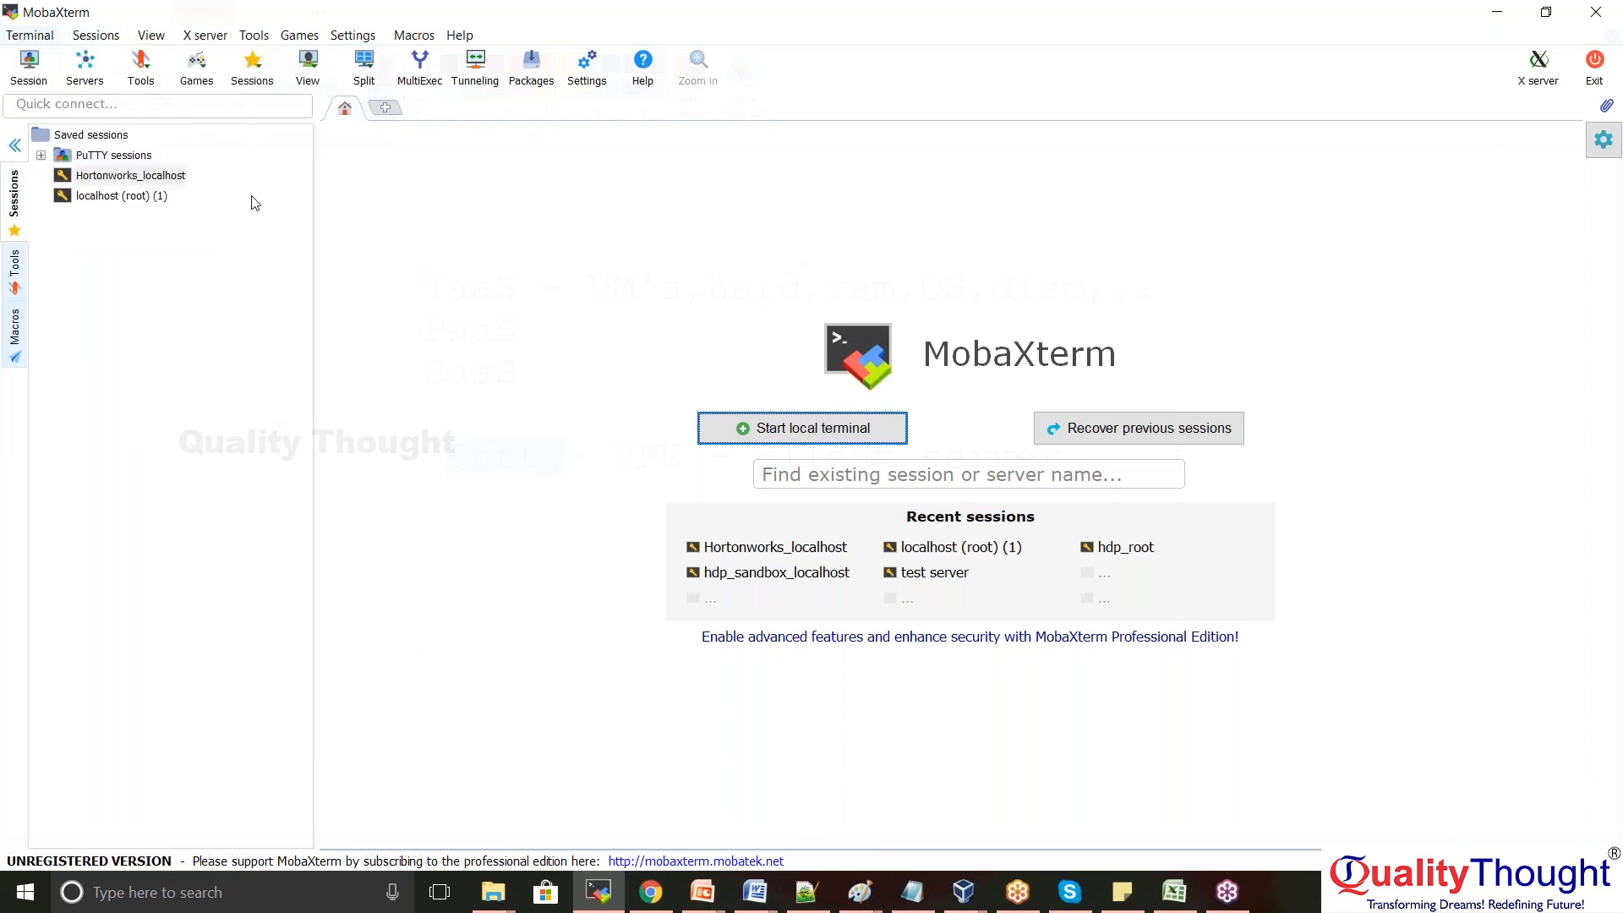
Review a new SSH session's Remote host and port 22, cancel it, and return to Chrome
click(30, 68)
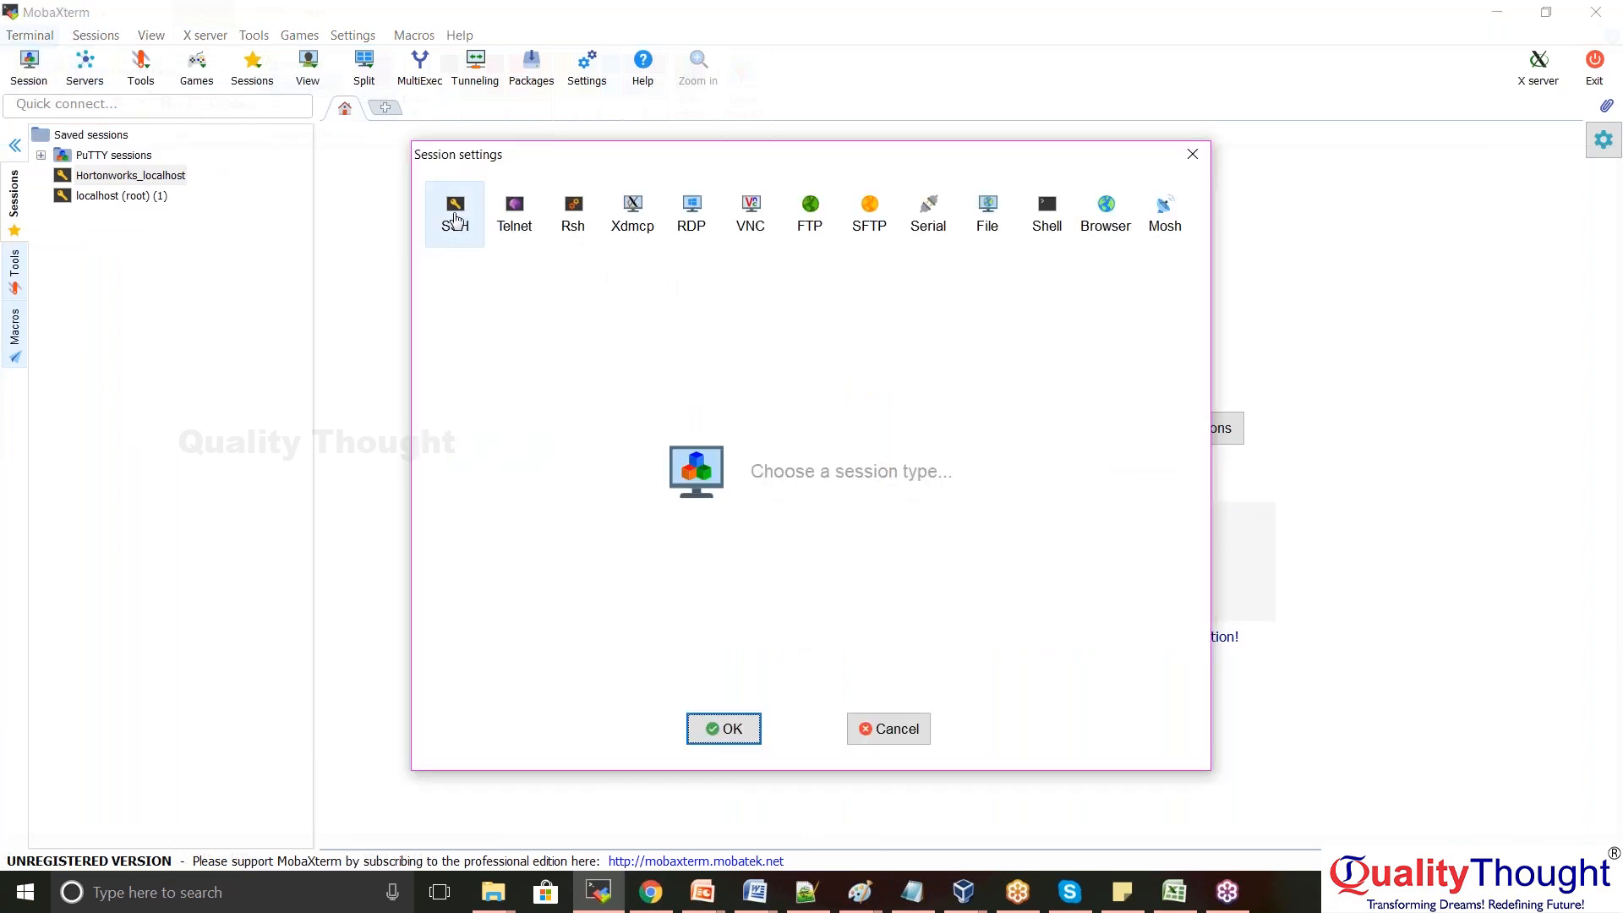
click(460, 216)
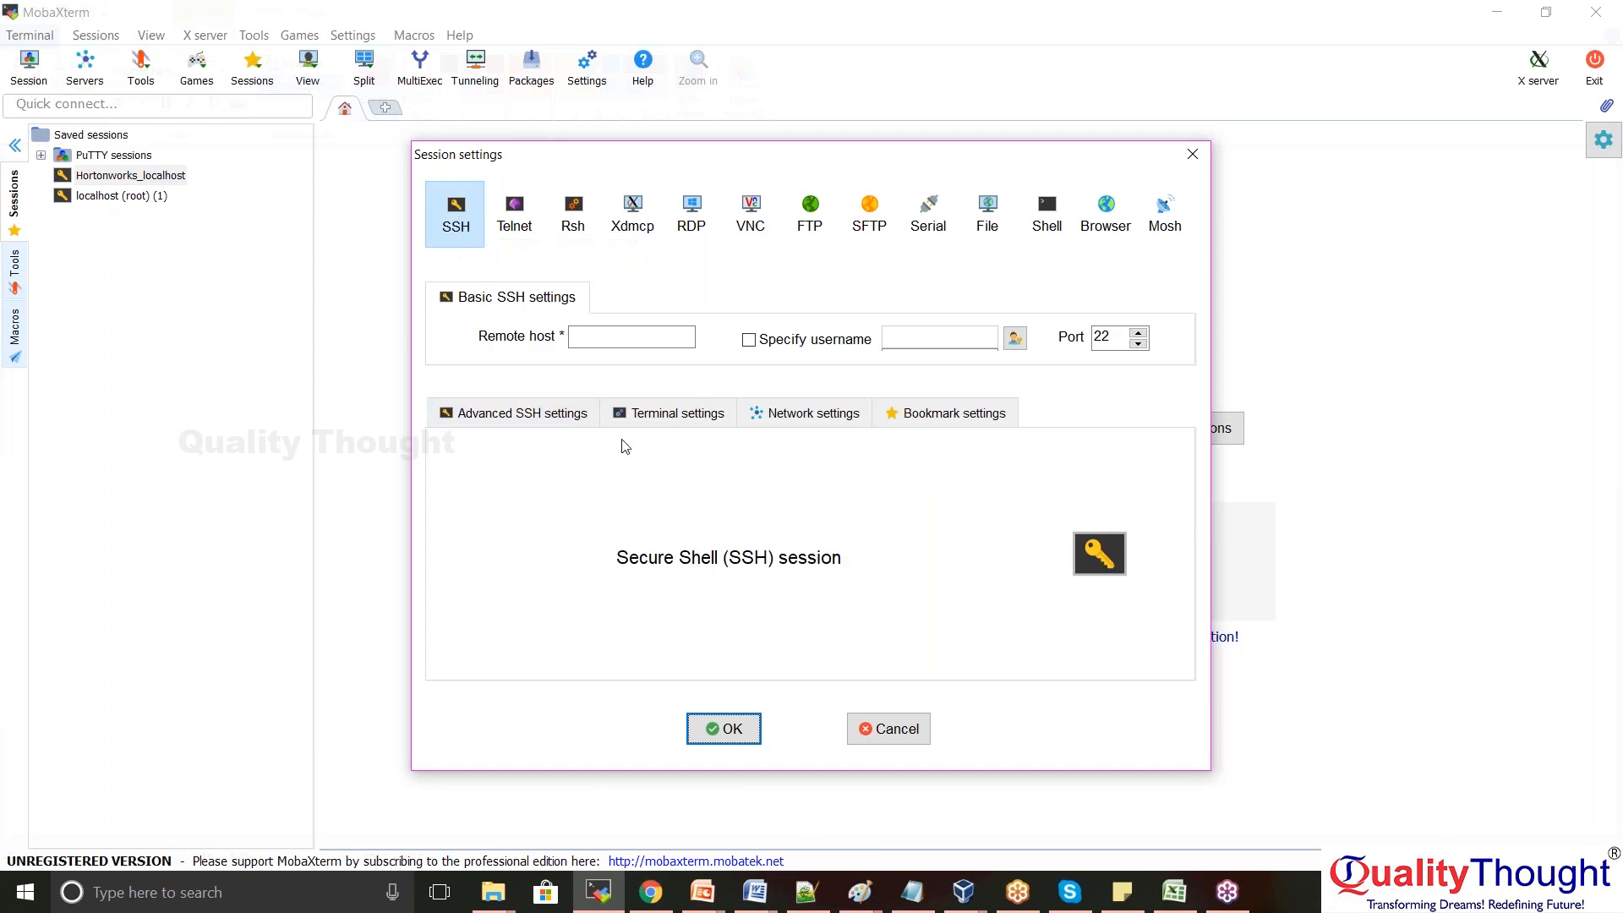
click(618, 338)
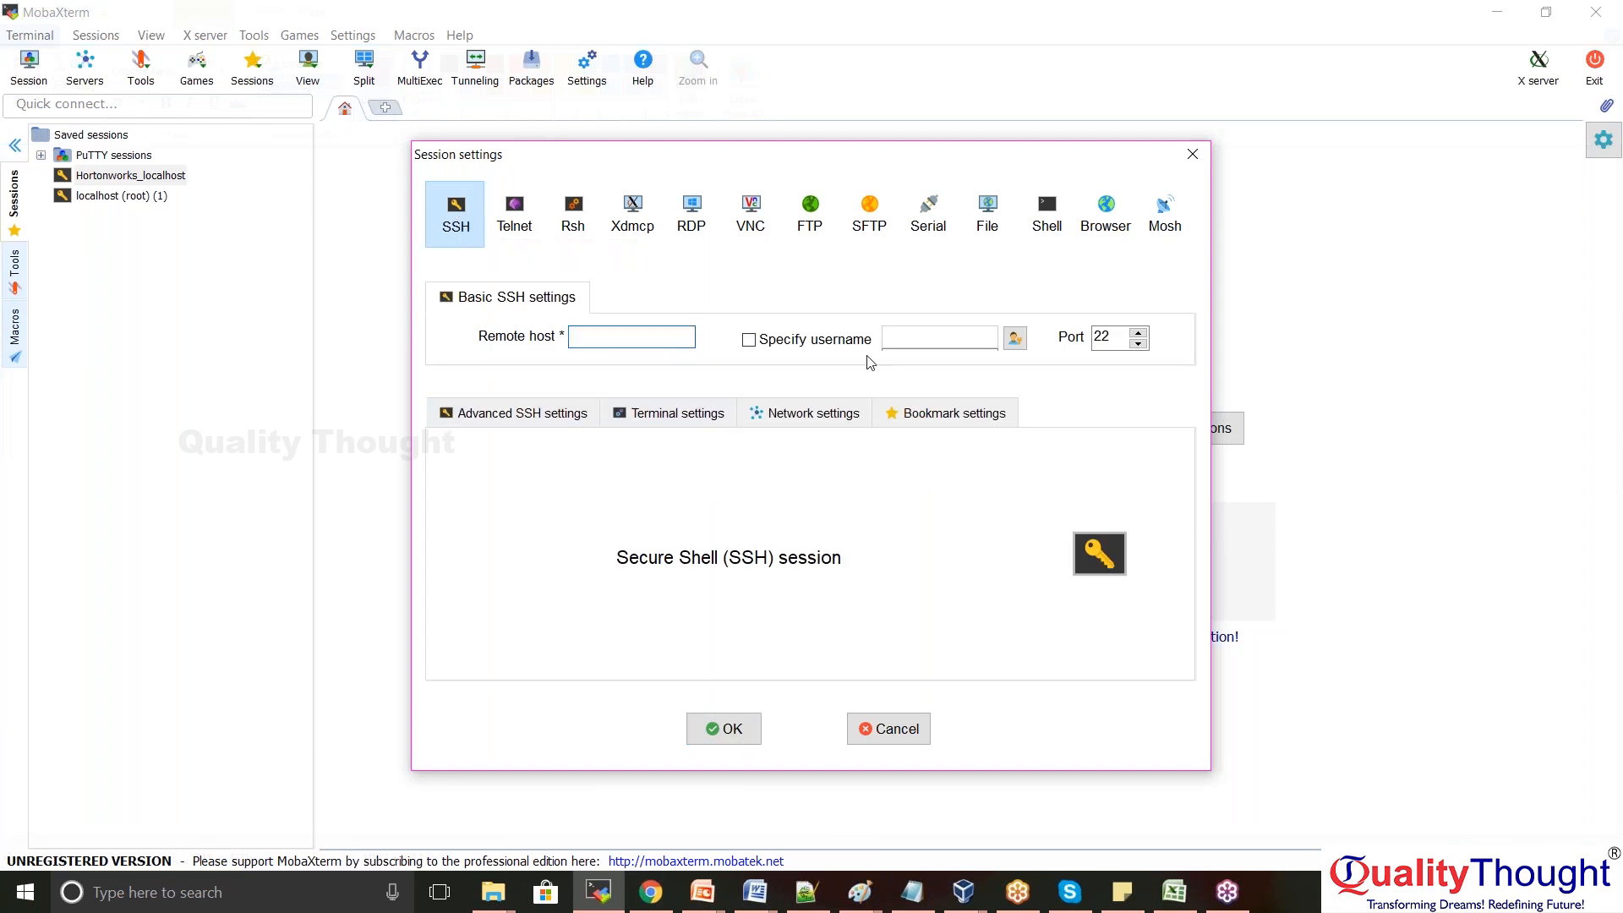
double_click(1109, 336)
click(901, 735)
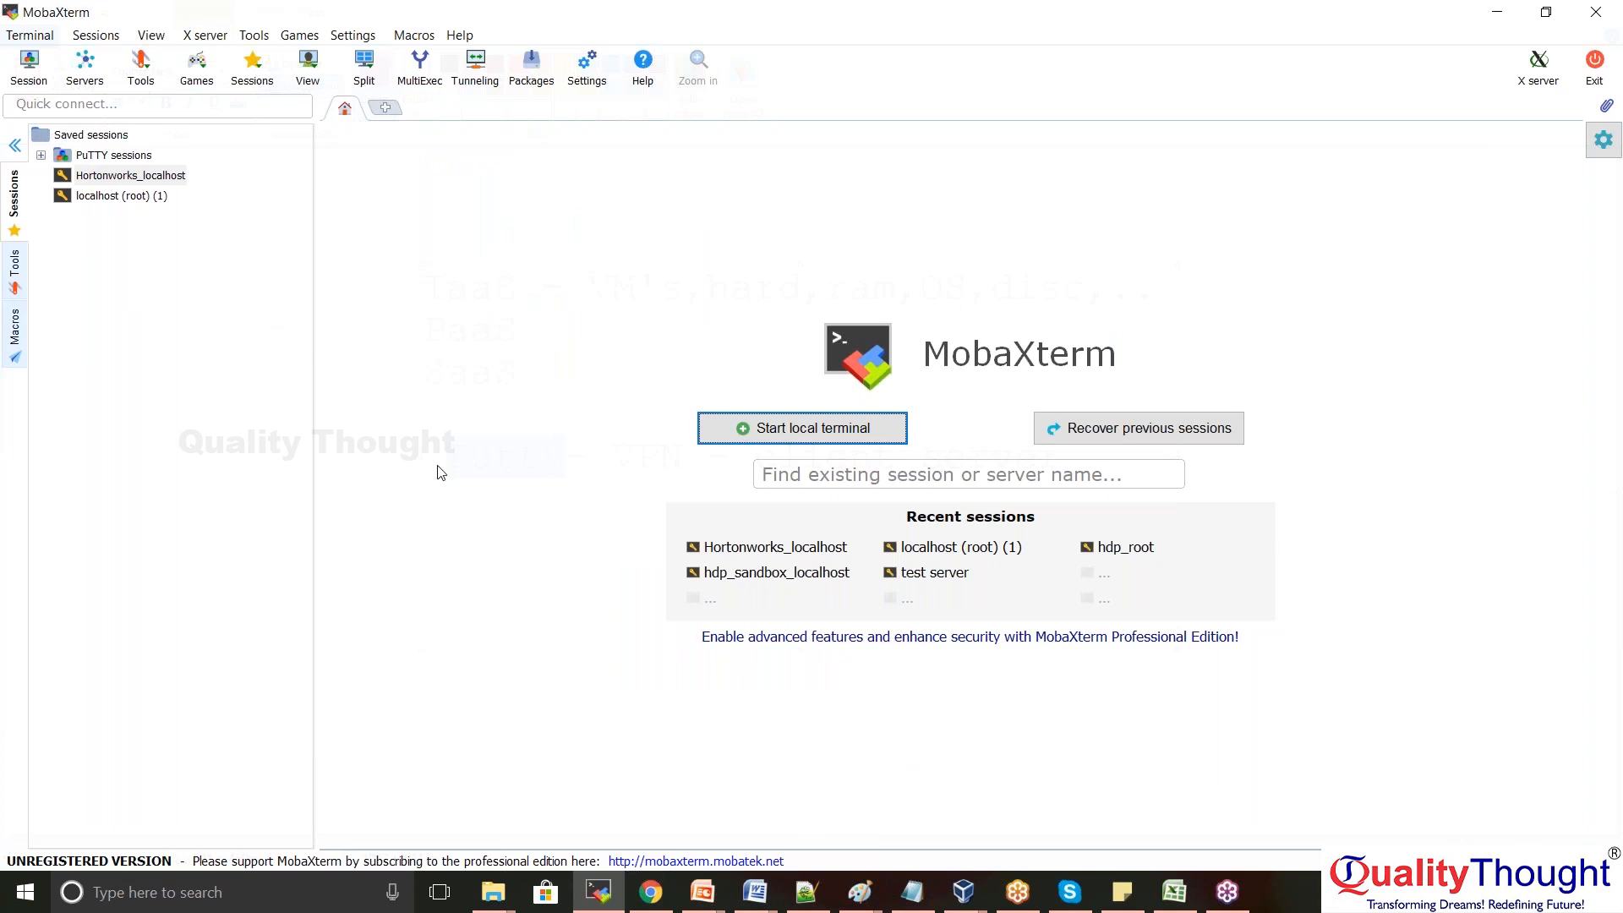
click(652, 893)
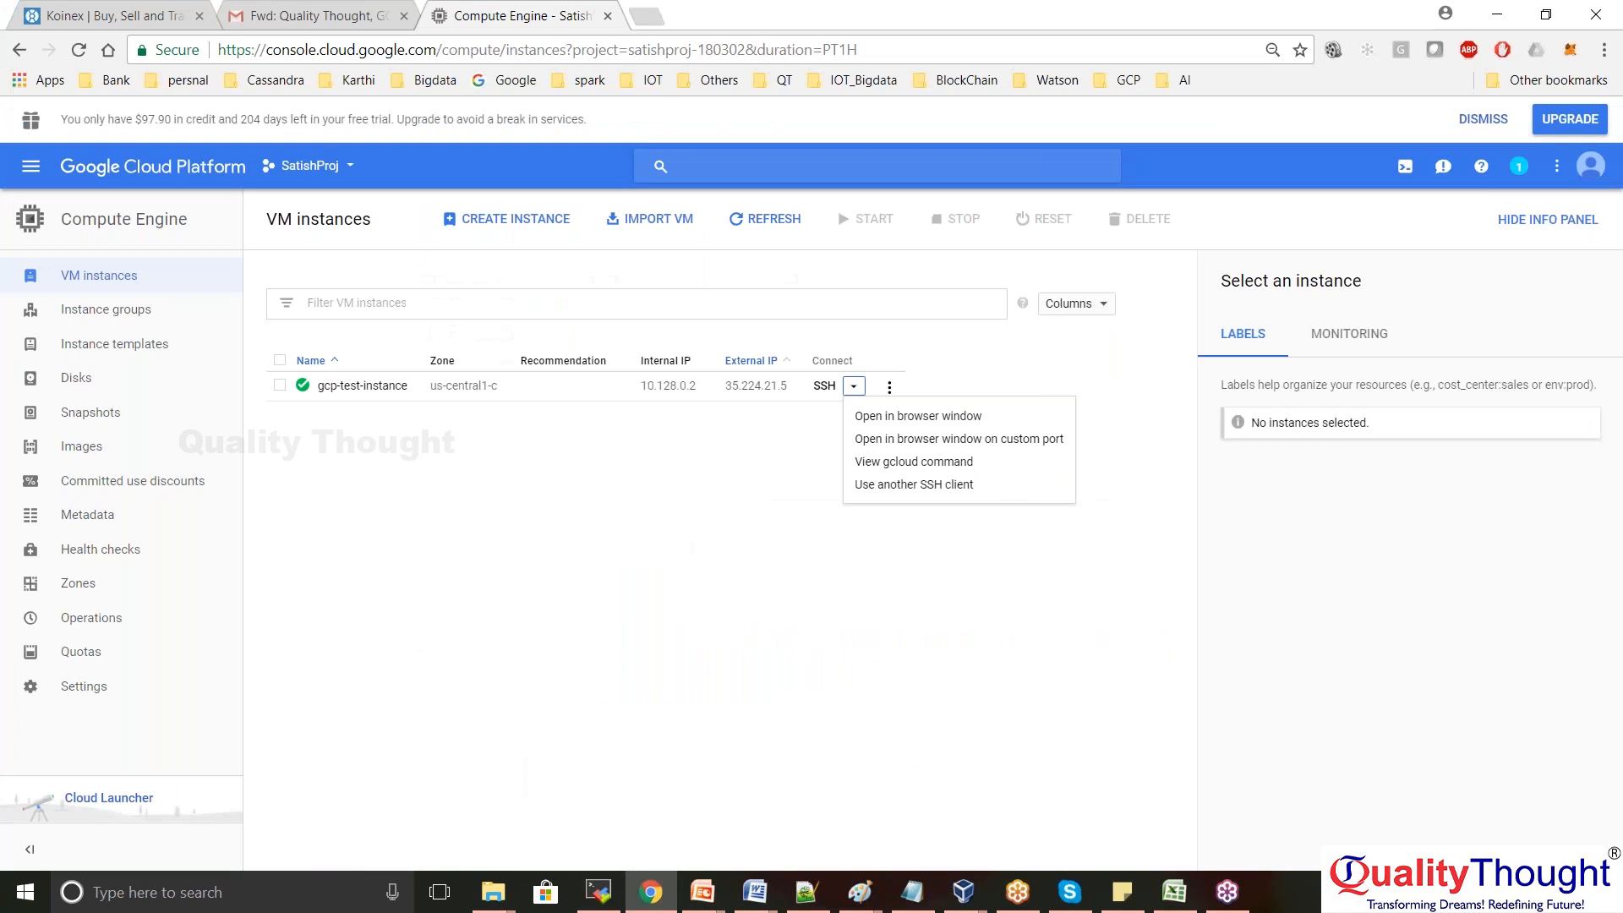
Open a browser-window SSH terminal to gcp-test-instance from its SSH dropdown
click(660, 508)
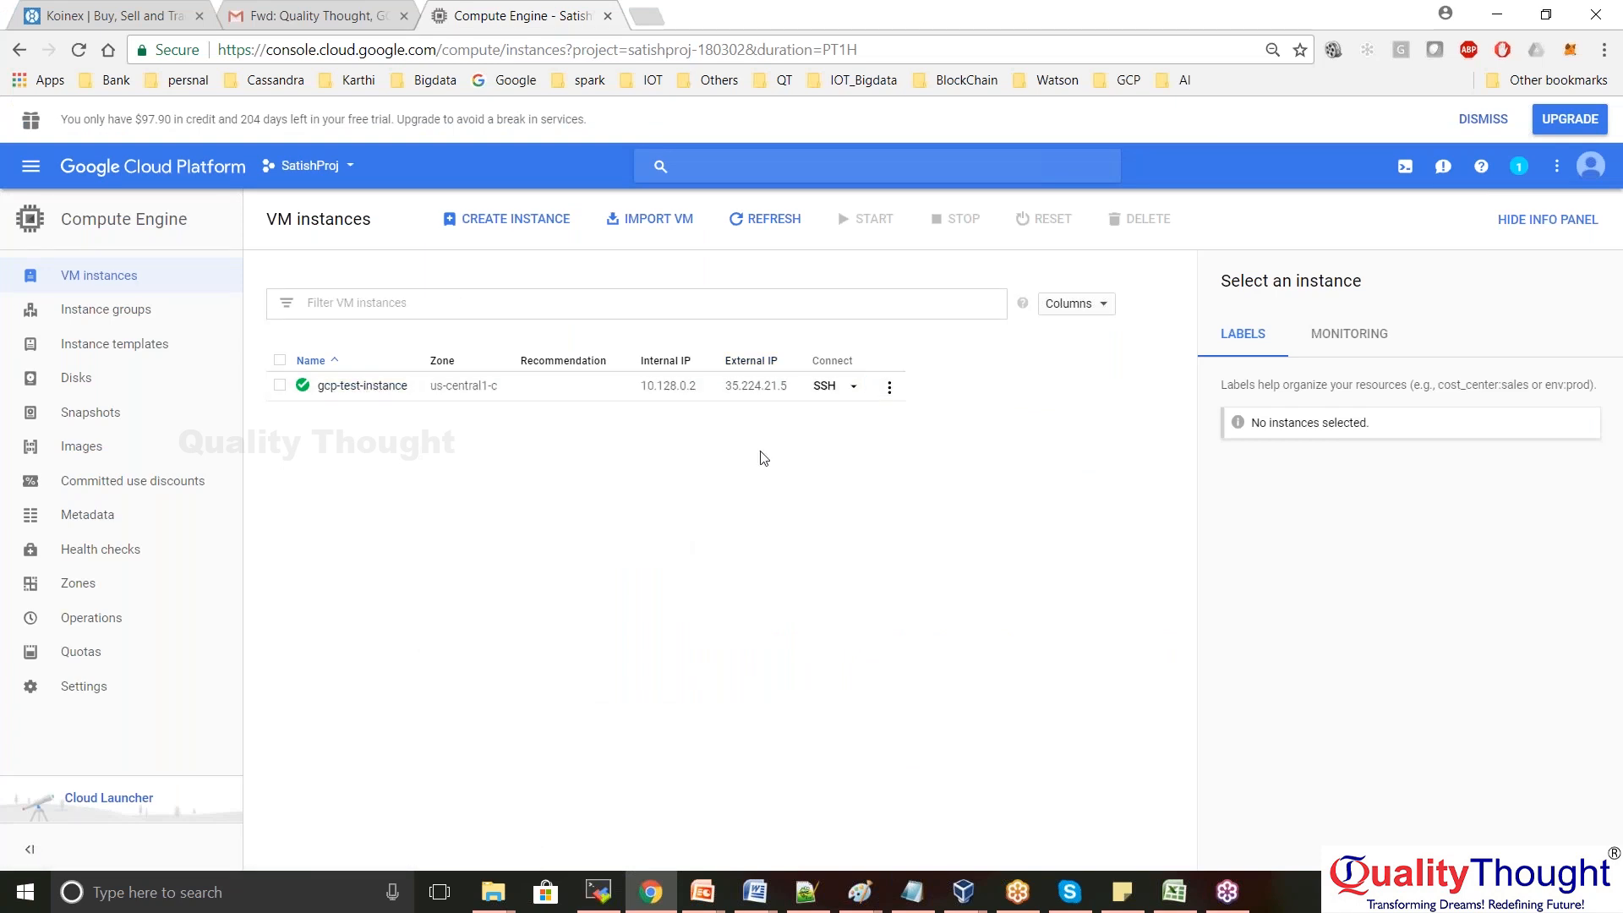
click(854, 389)
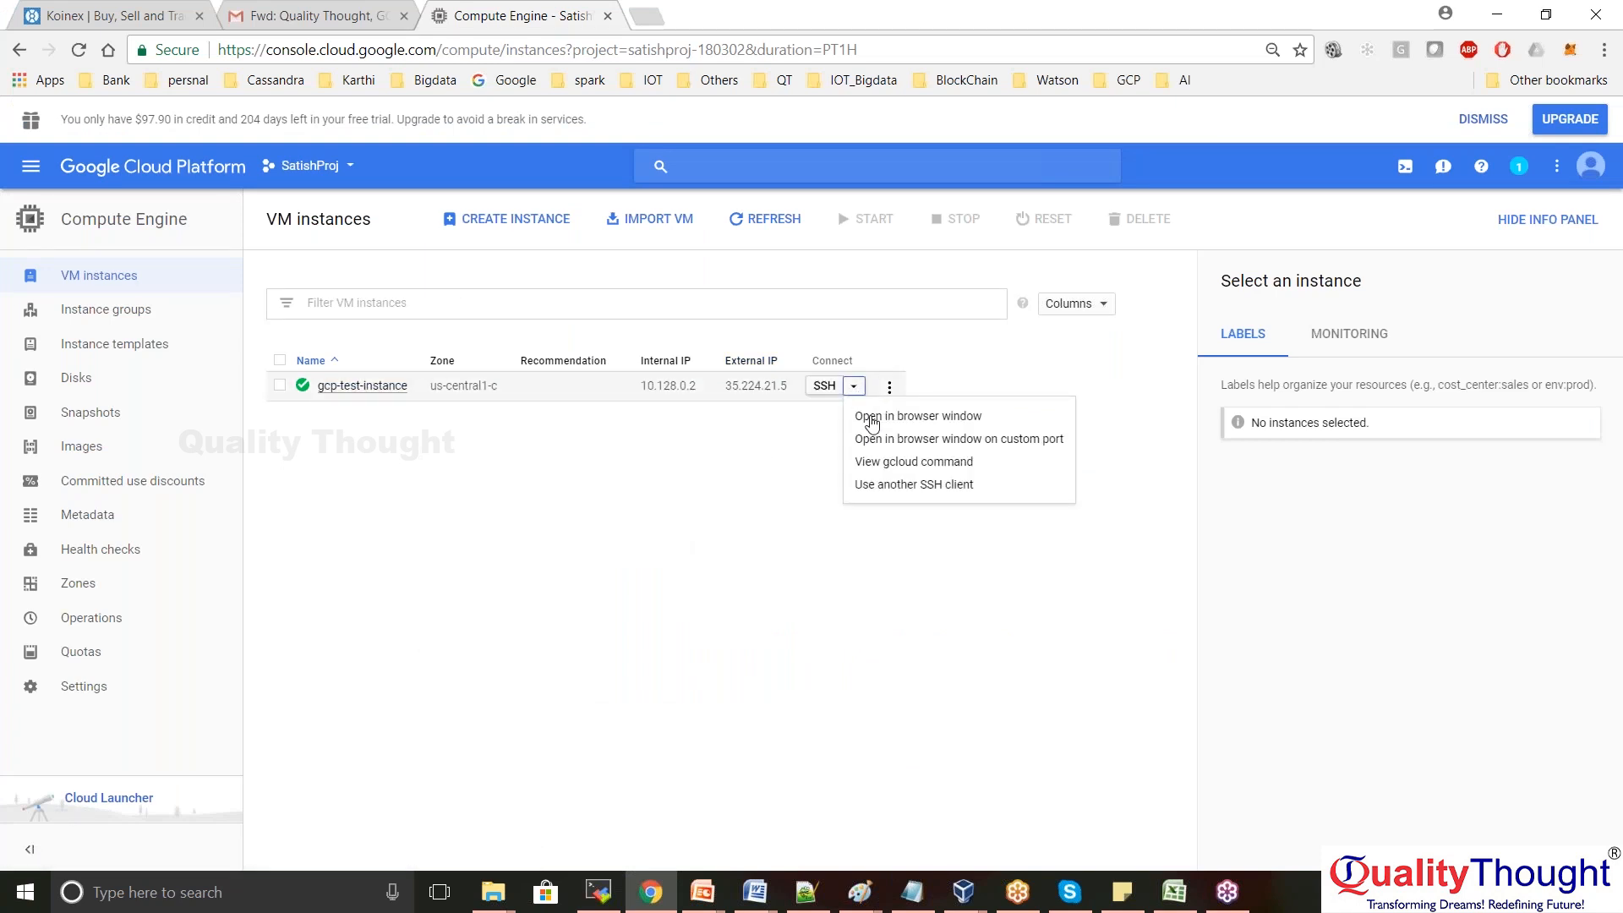
click(919, 418)
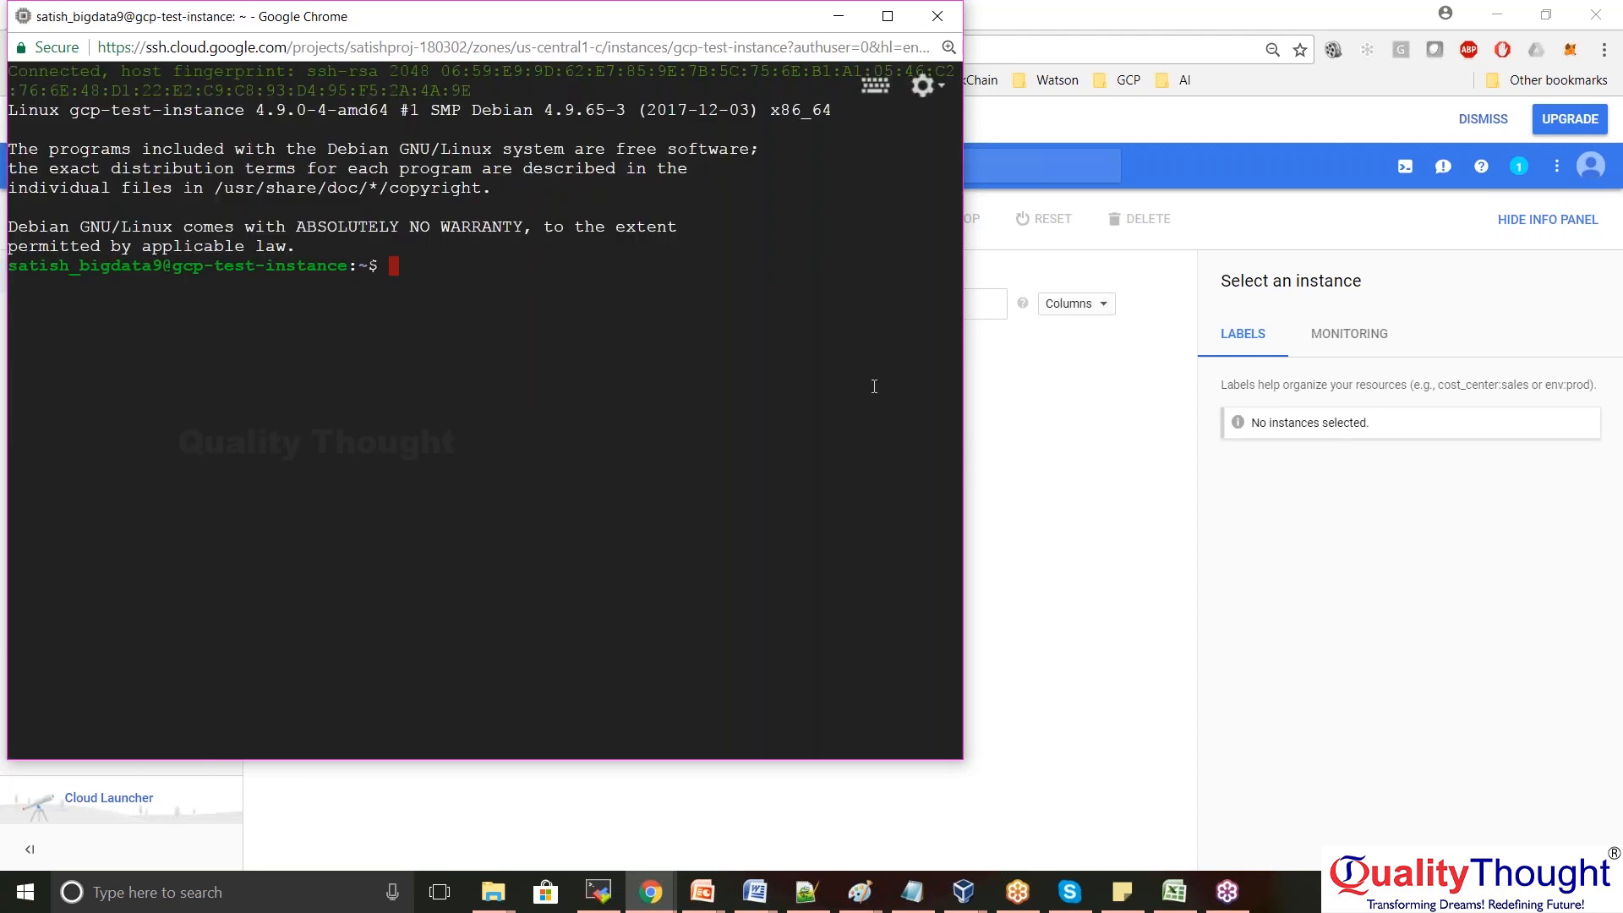
click(1062, 487)
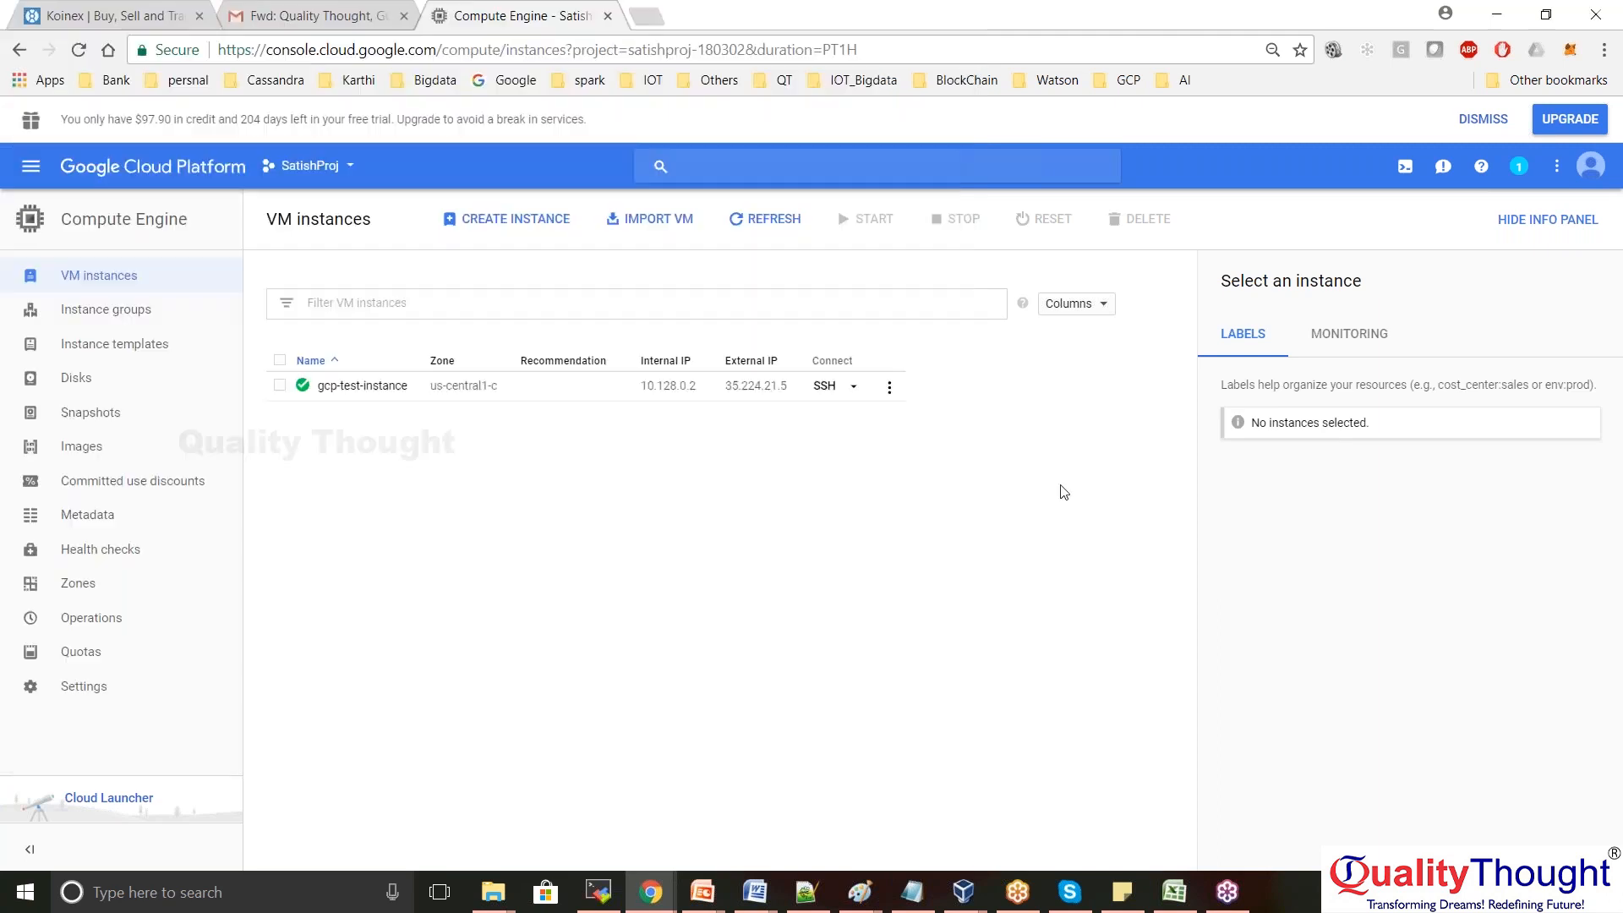
click(856, 390)
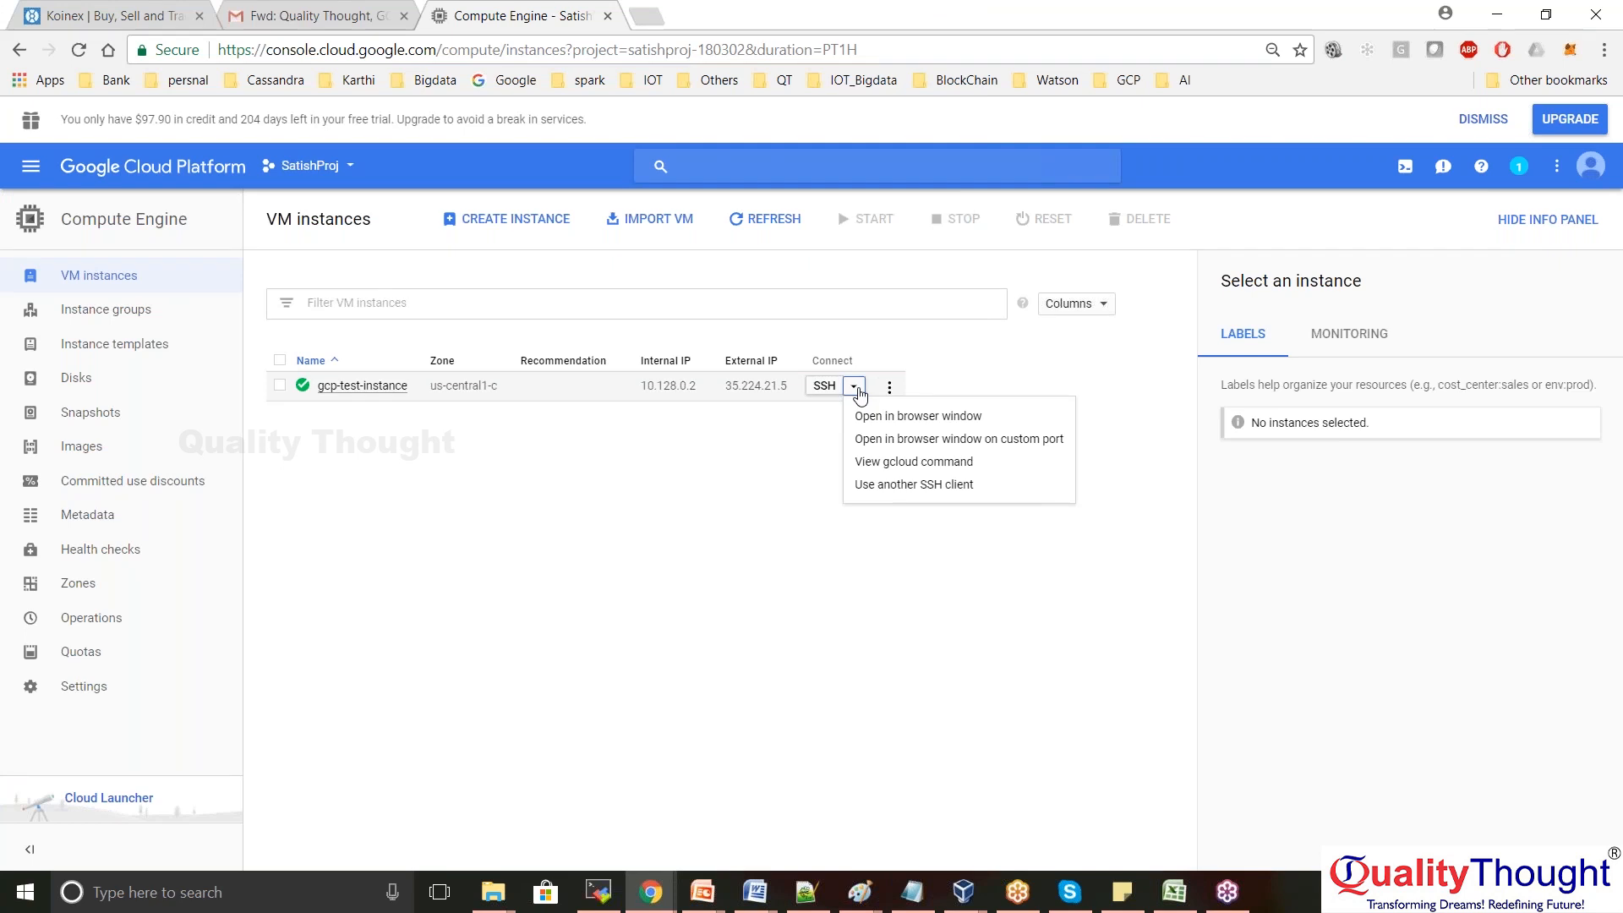
click(937, 416)
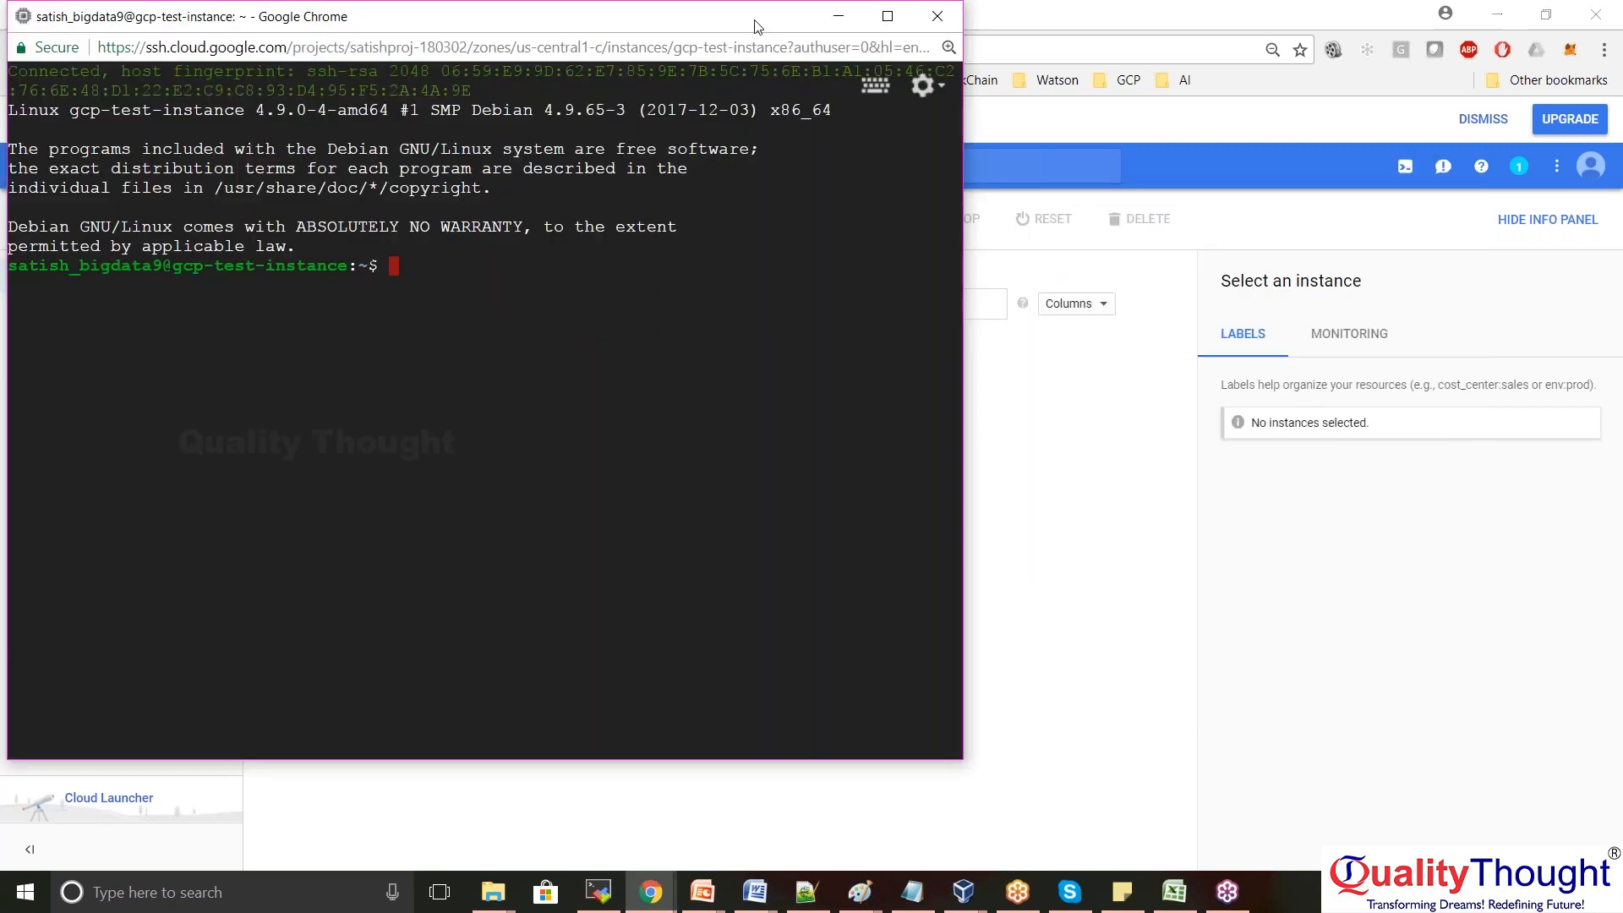
Move the SSH terminal into view and copy its login banner text
drag(678, 13, 833, 63)
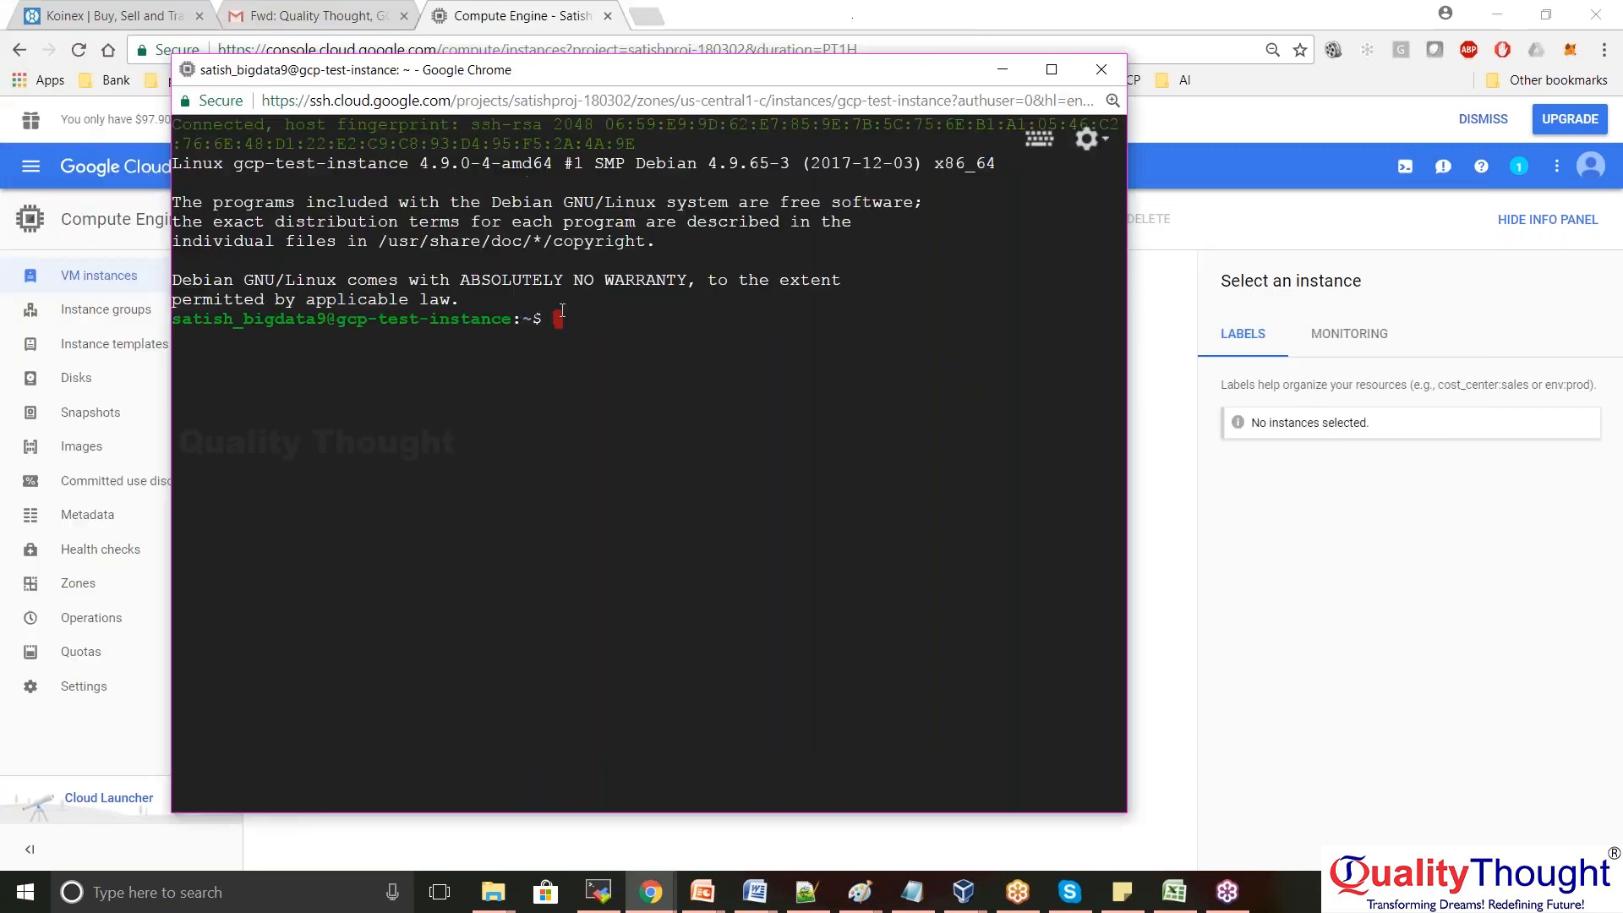
drag(565, 324, 174, 124)
key(ctrl+c)
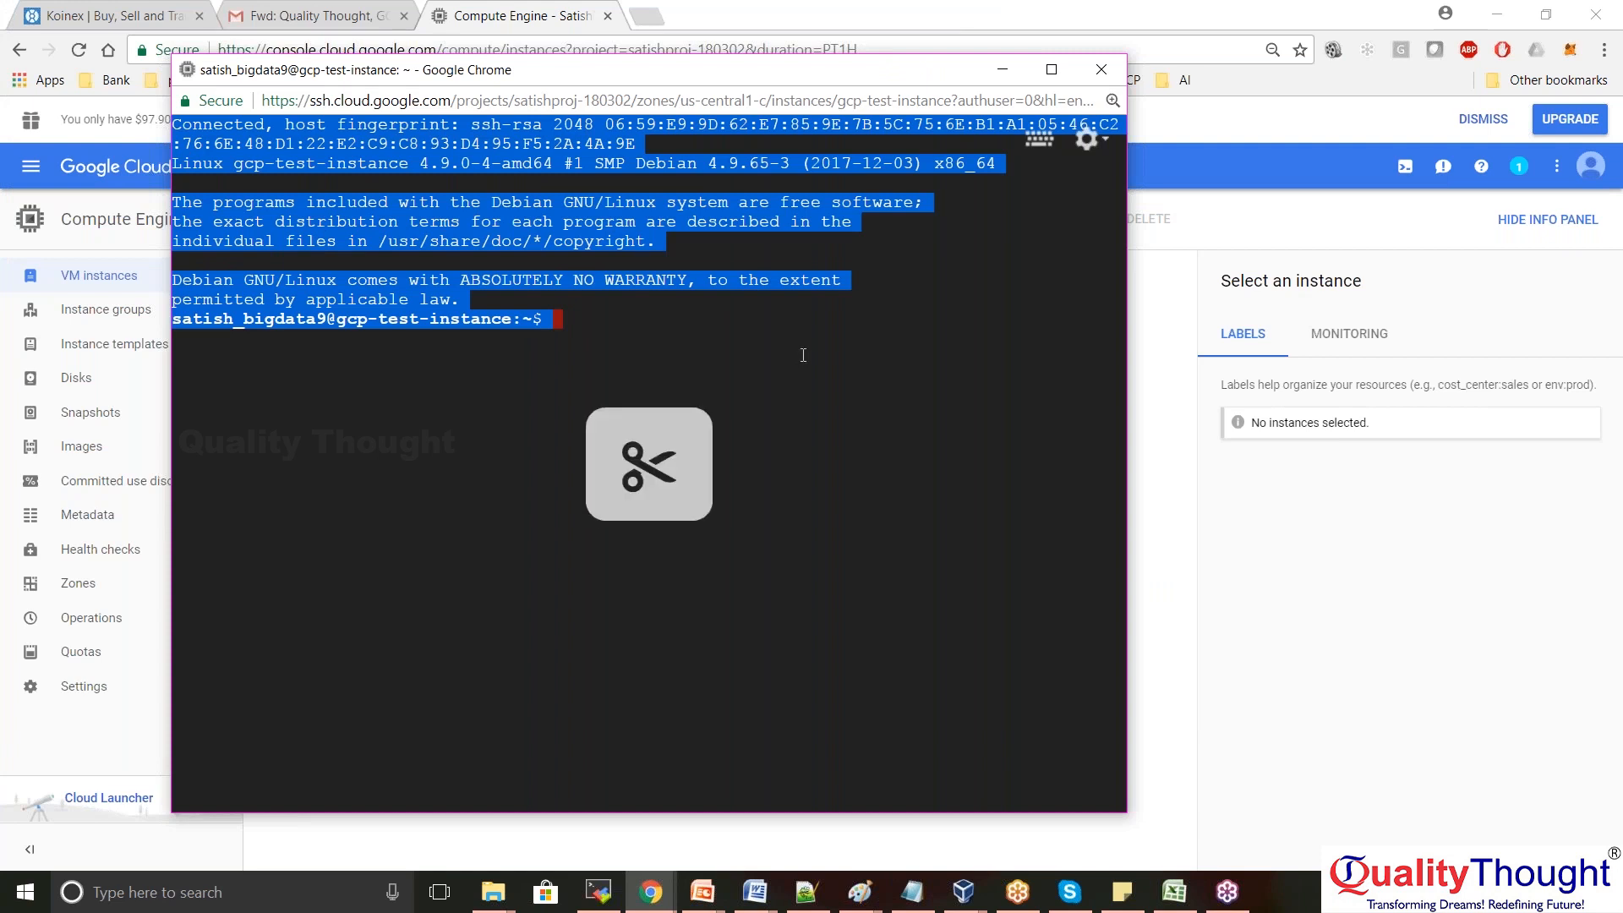
click(803, 355)
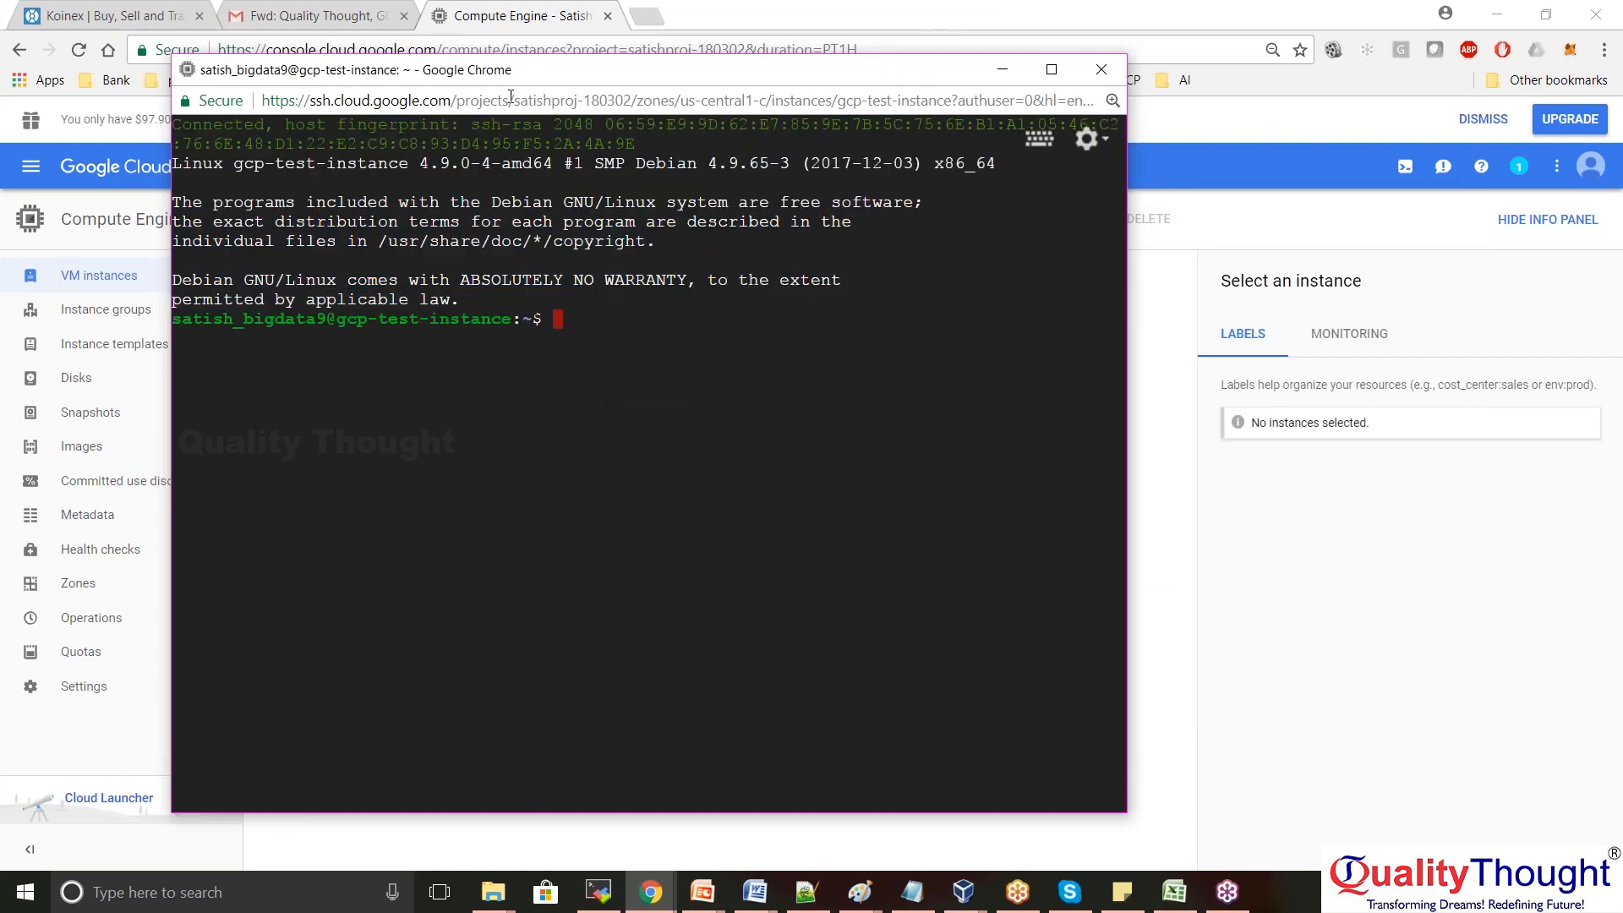
Close MobaXterm, then open the Compute Engine Disks page
click(597, 896)
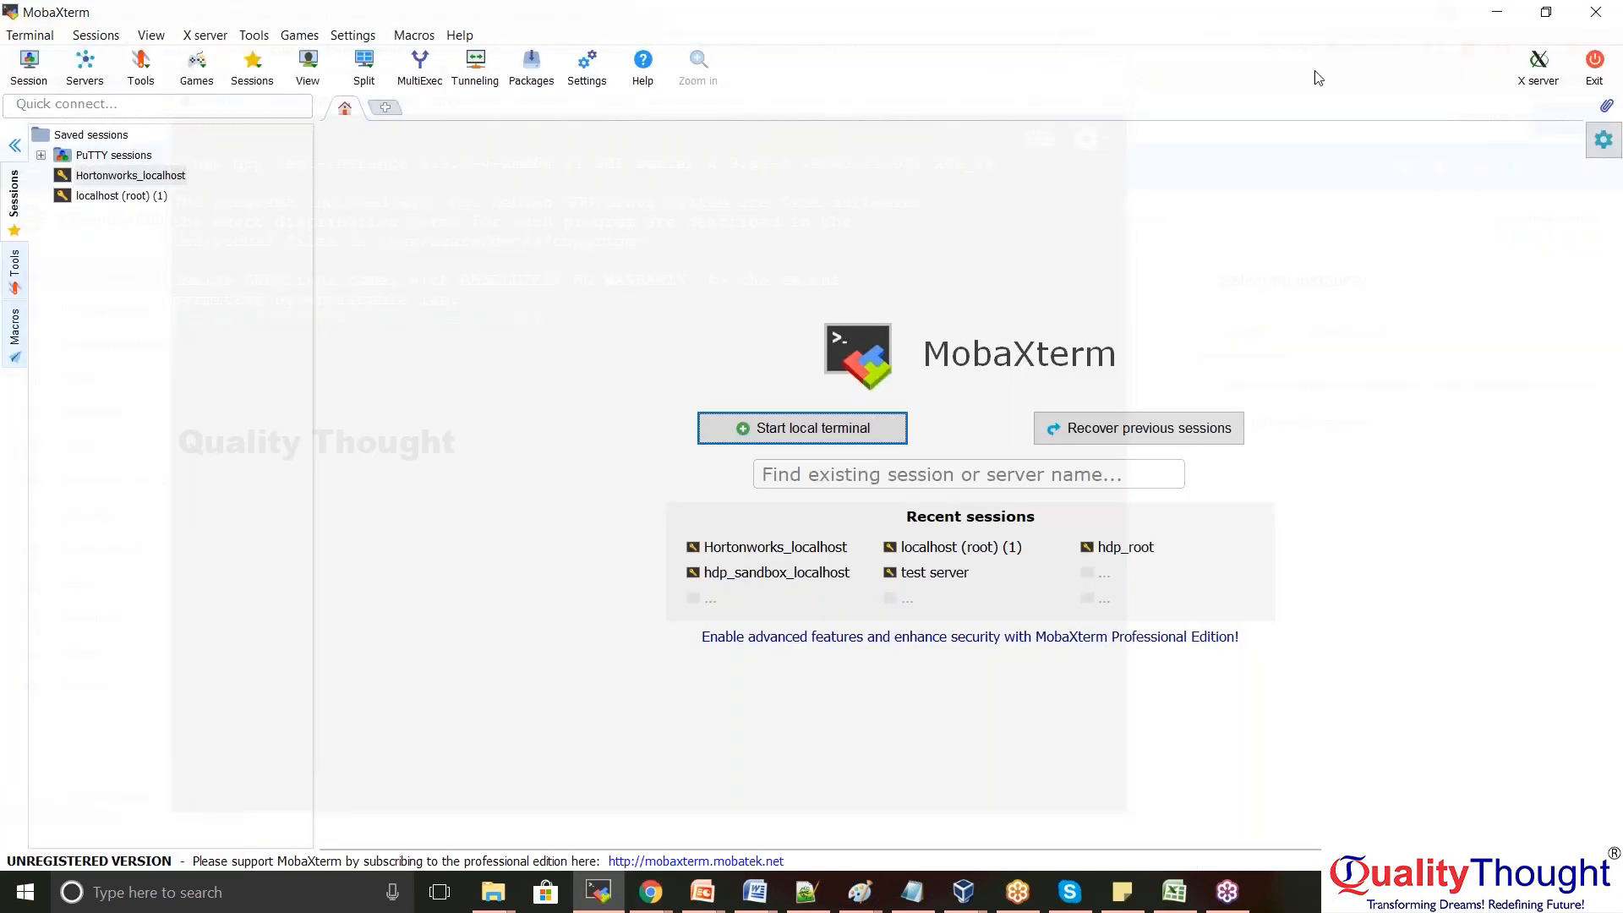
click(1595, 12)
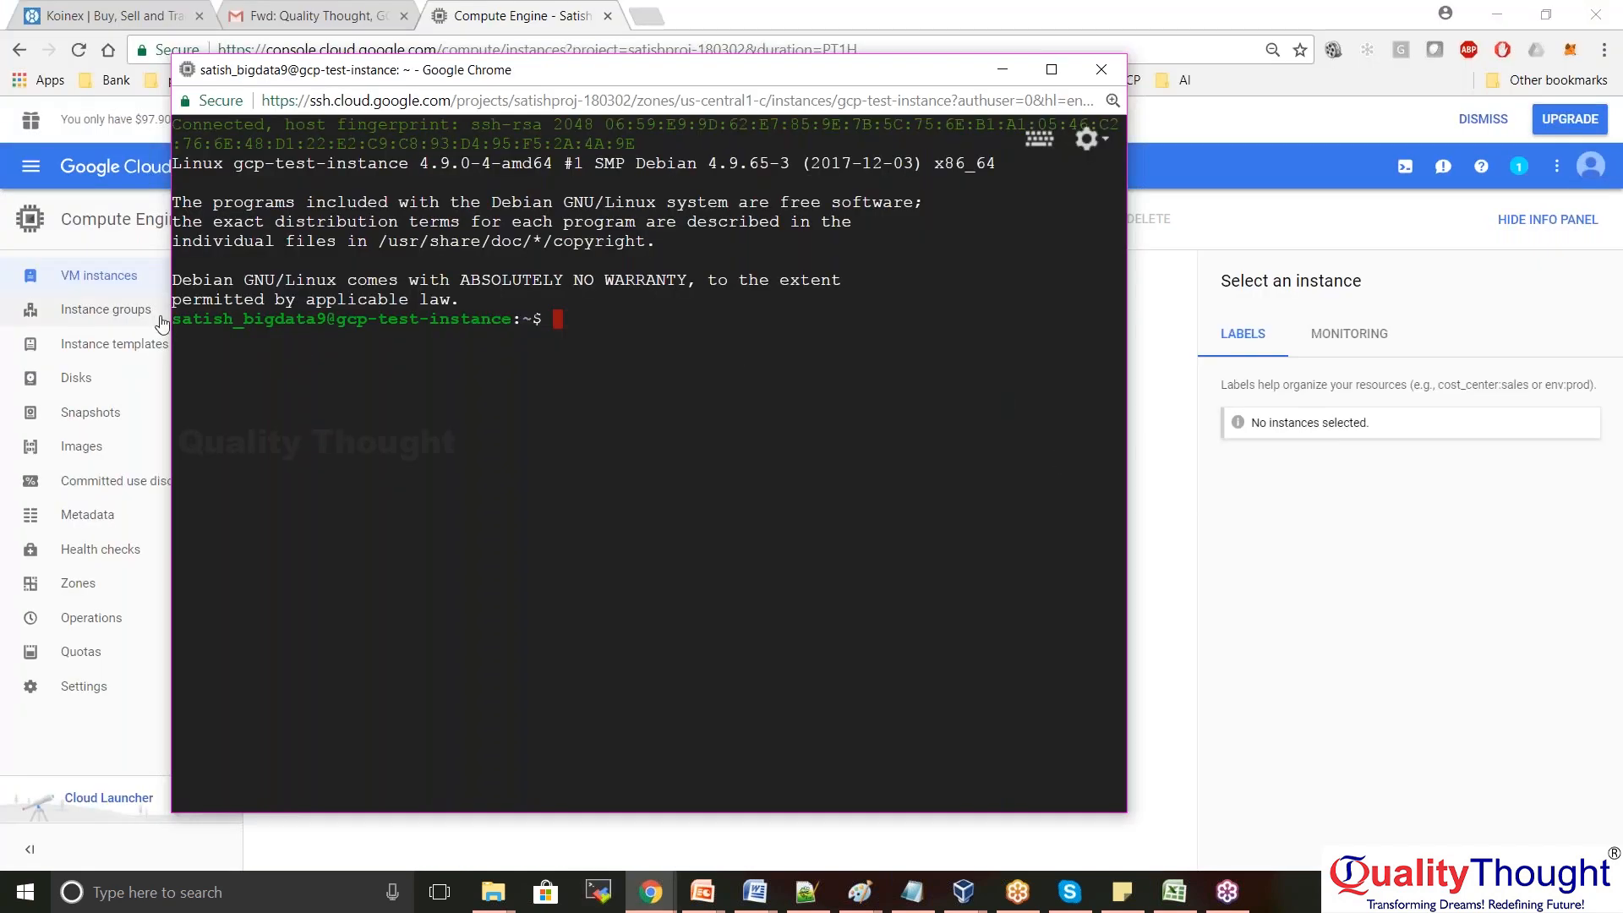
drag(182, 318, 326, 322)
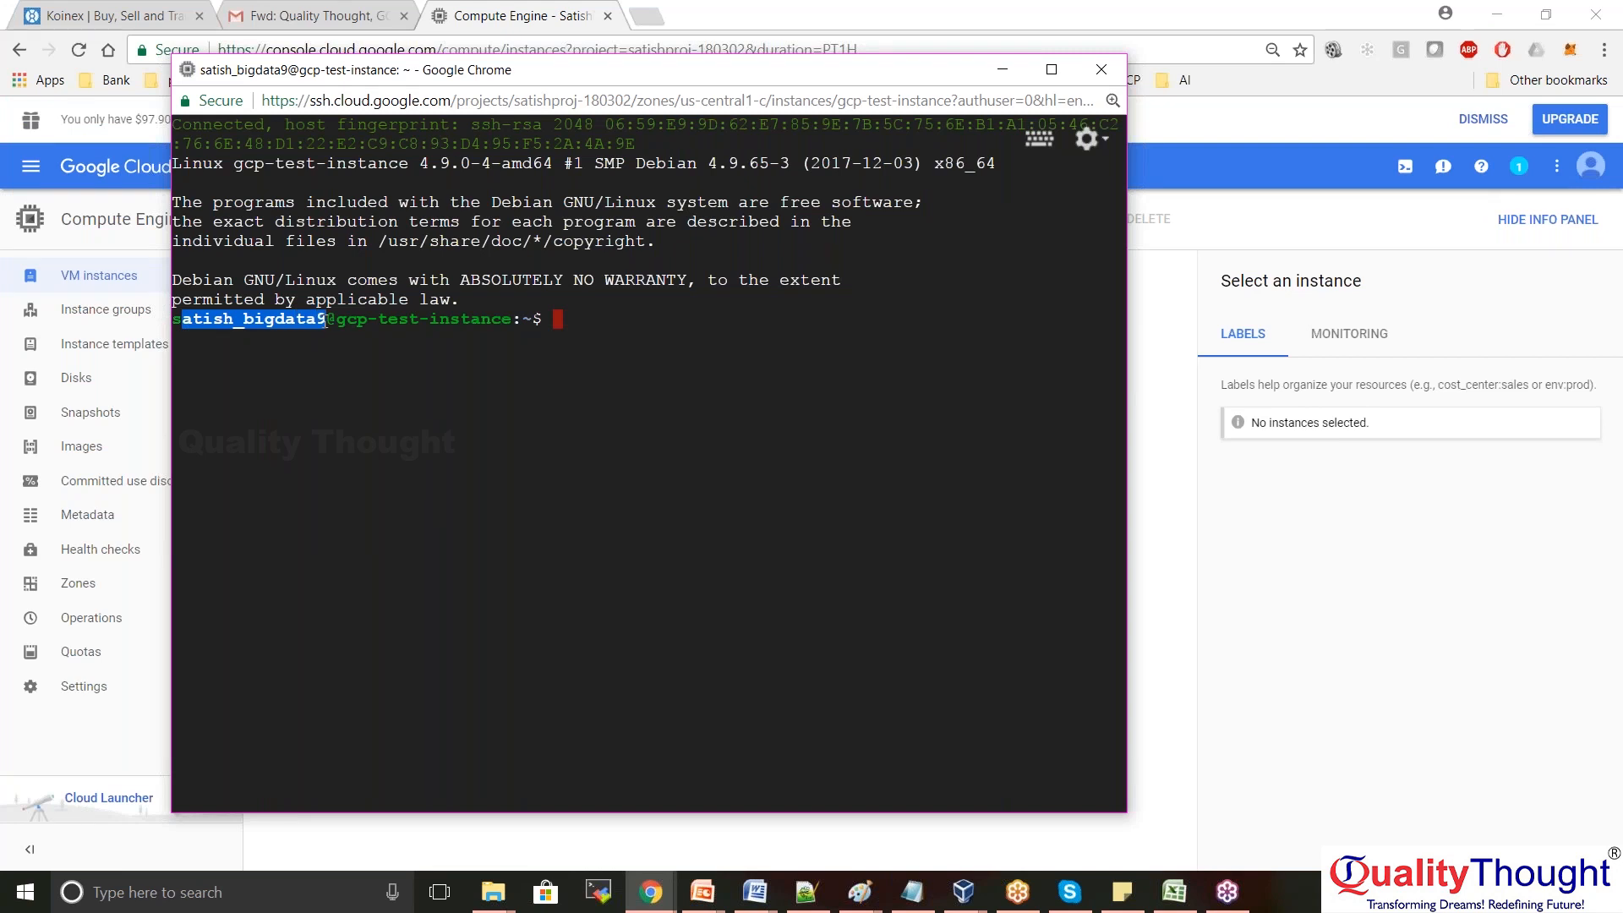
click(95, 374)
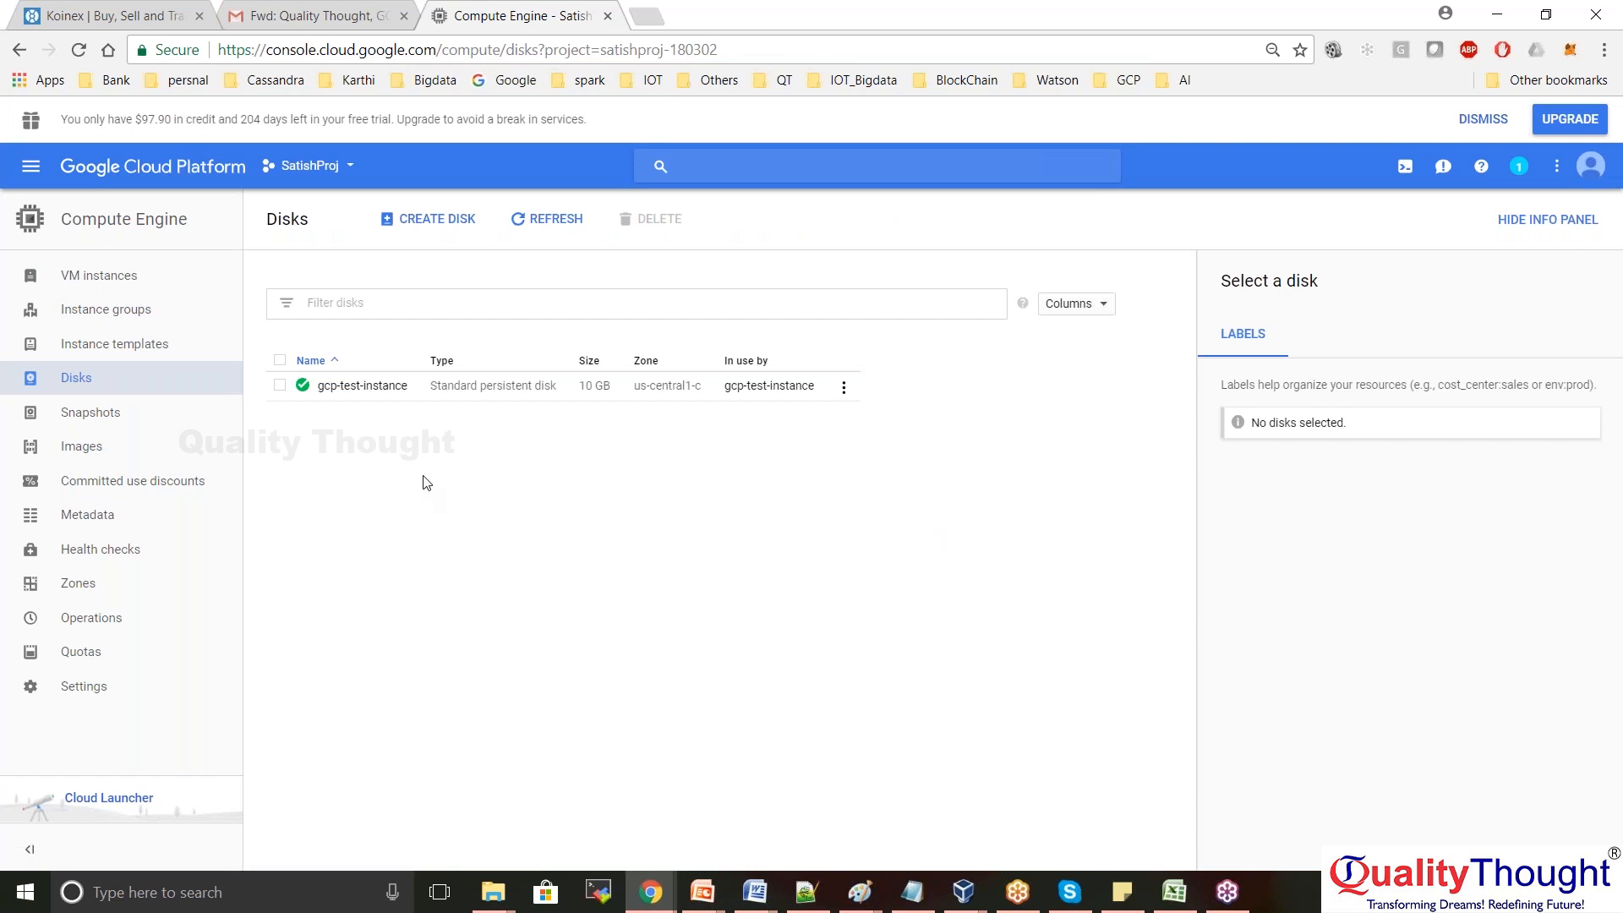
Bring the SSH terminal back to front and highlight the username and gcp-test-instance in the prompt
key(alt+Tab)
click(417, 418)
drag(338, 318, 512, 318)
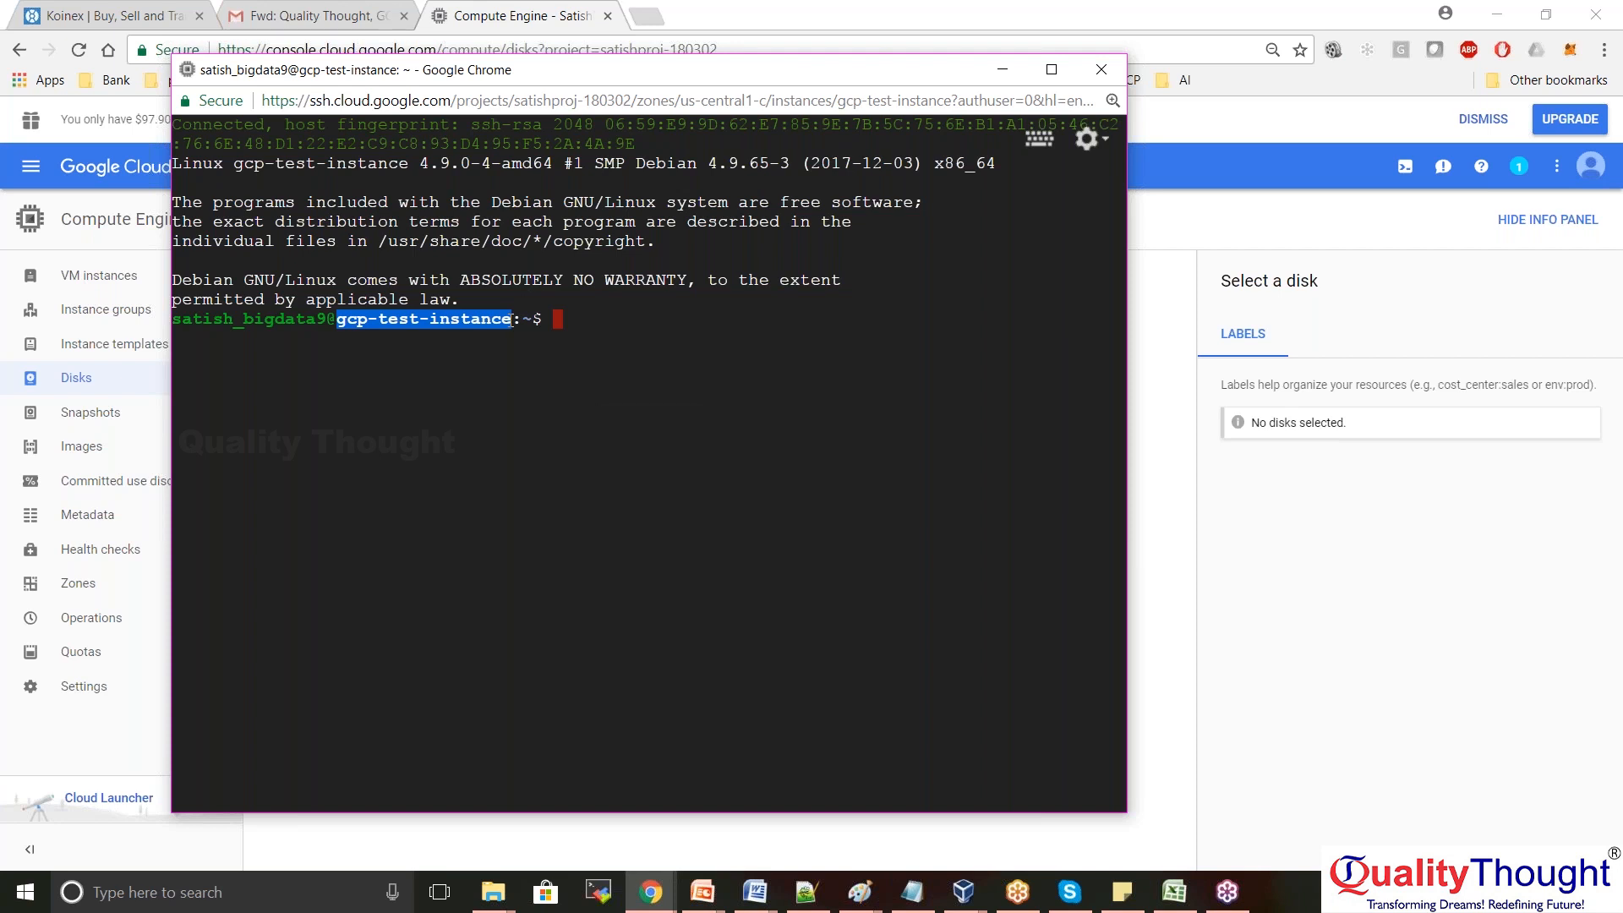
click(695, 323)
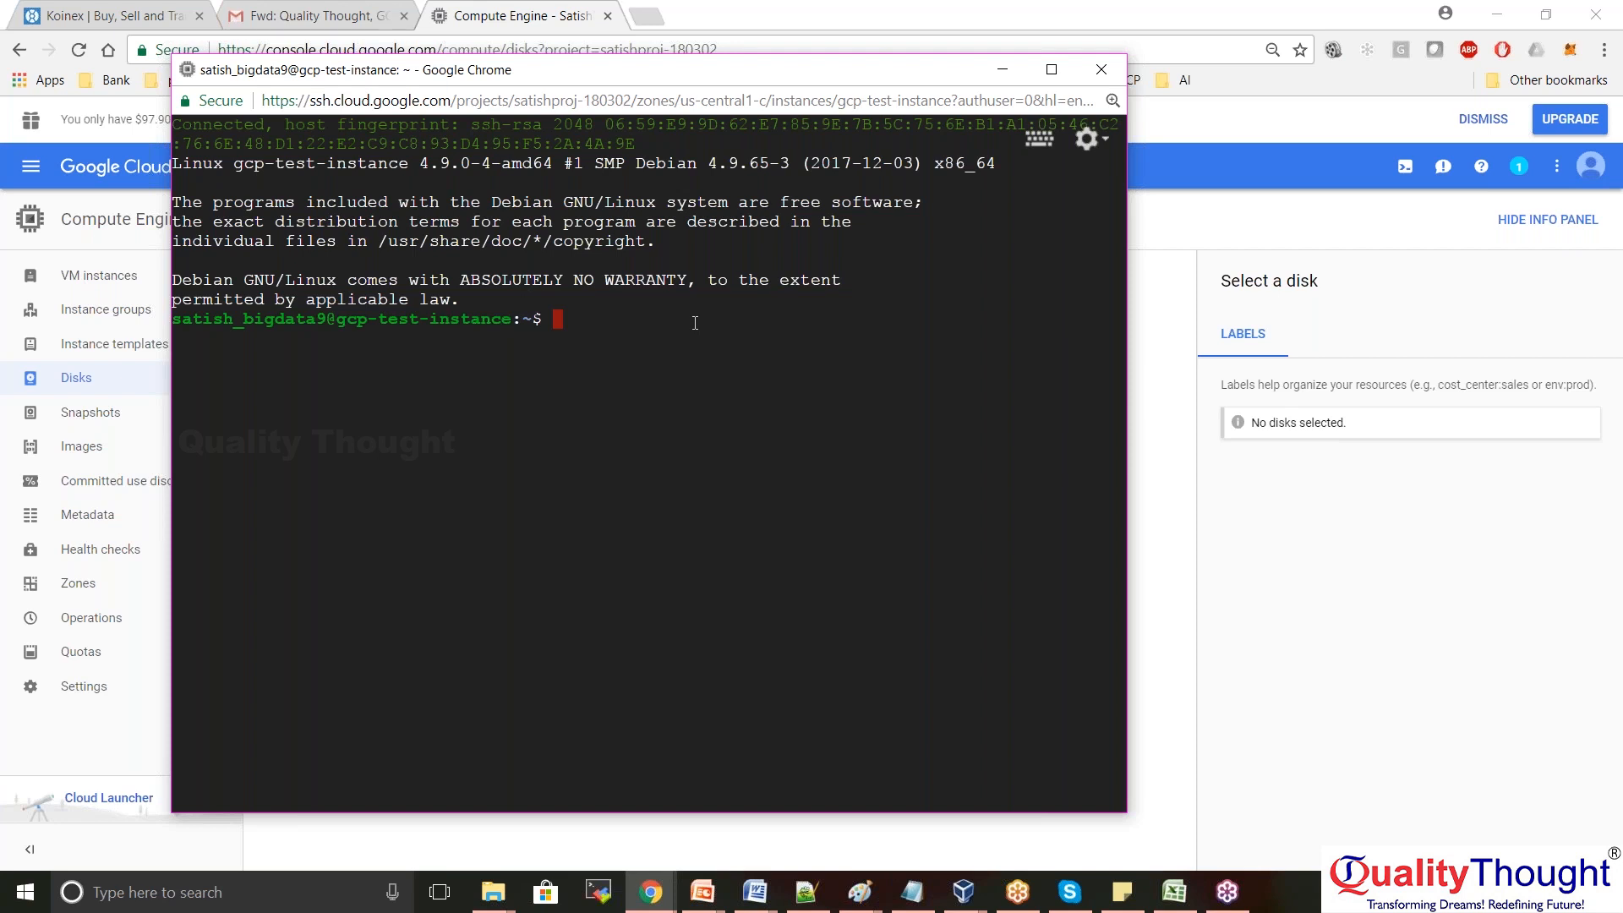
List the home directory contents with ls and ls -lrt
text(l)
text(s)
key(Return)
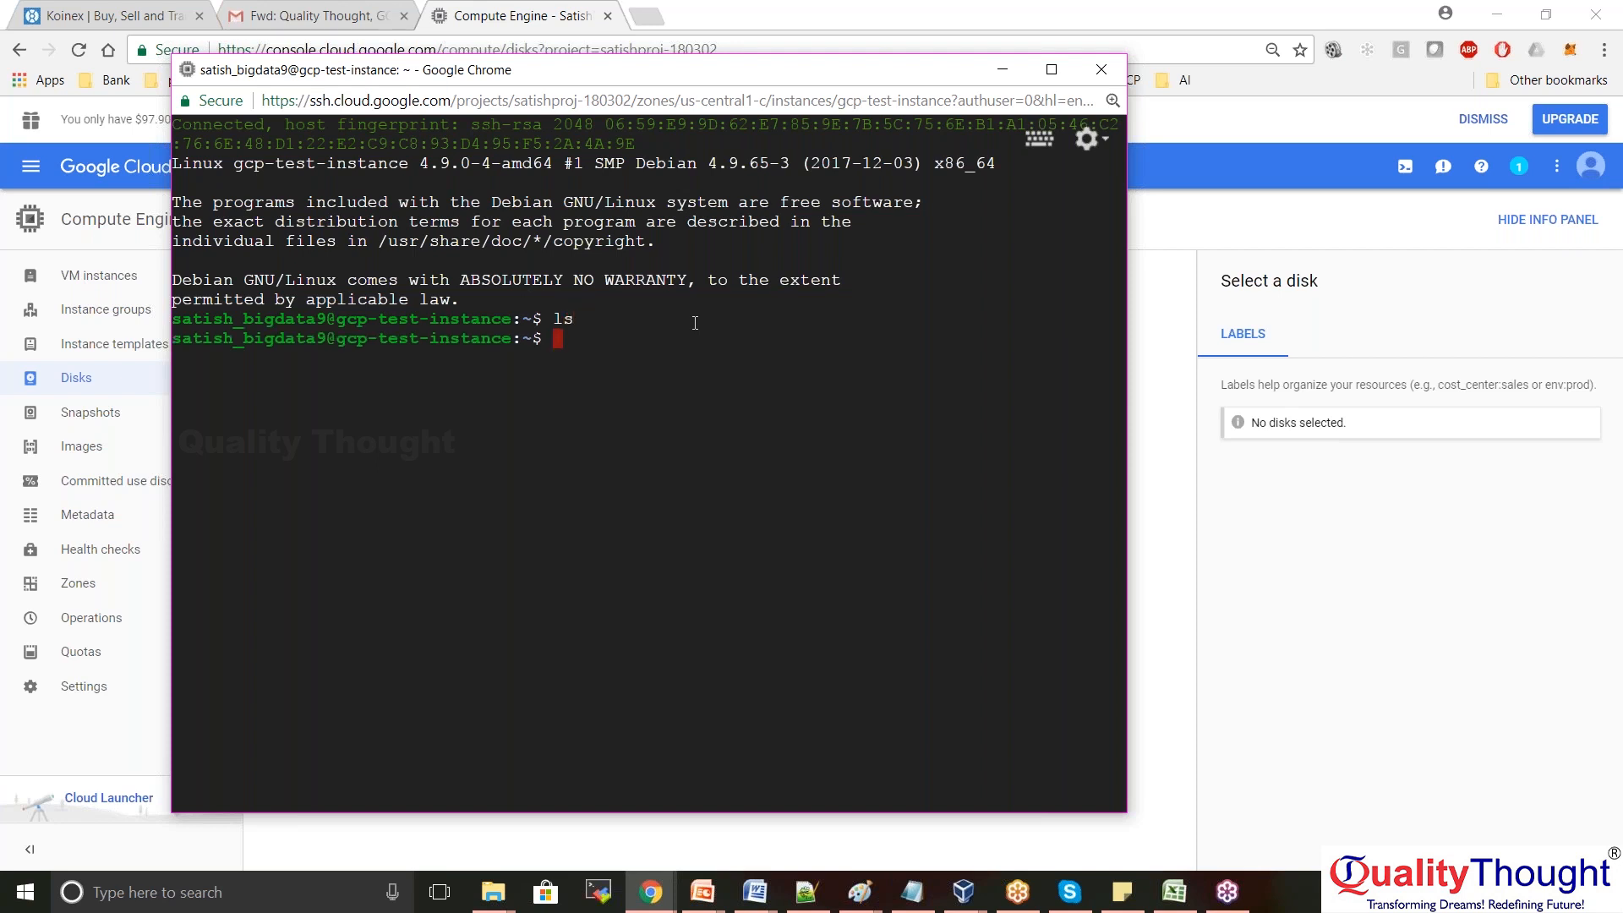
text(ls -lrt)
key(Return)
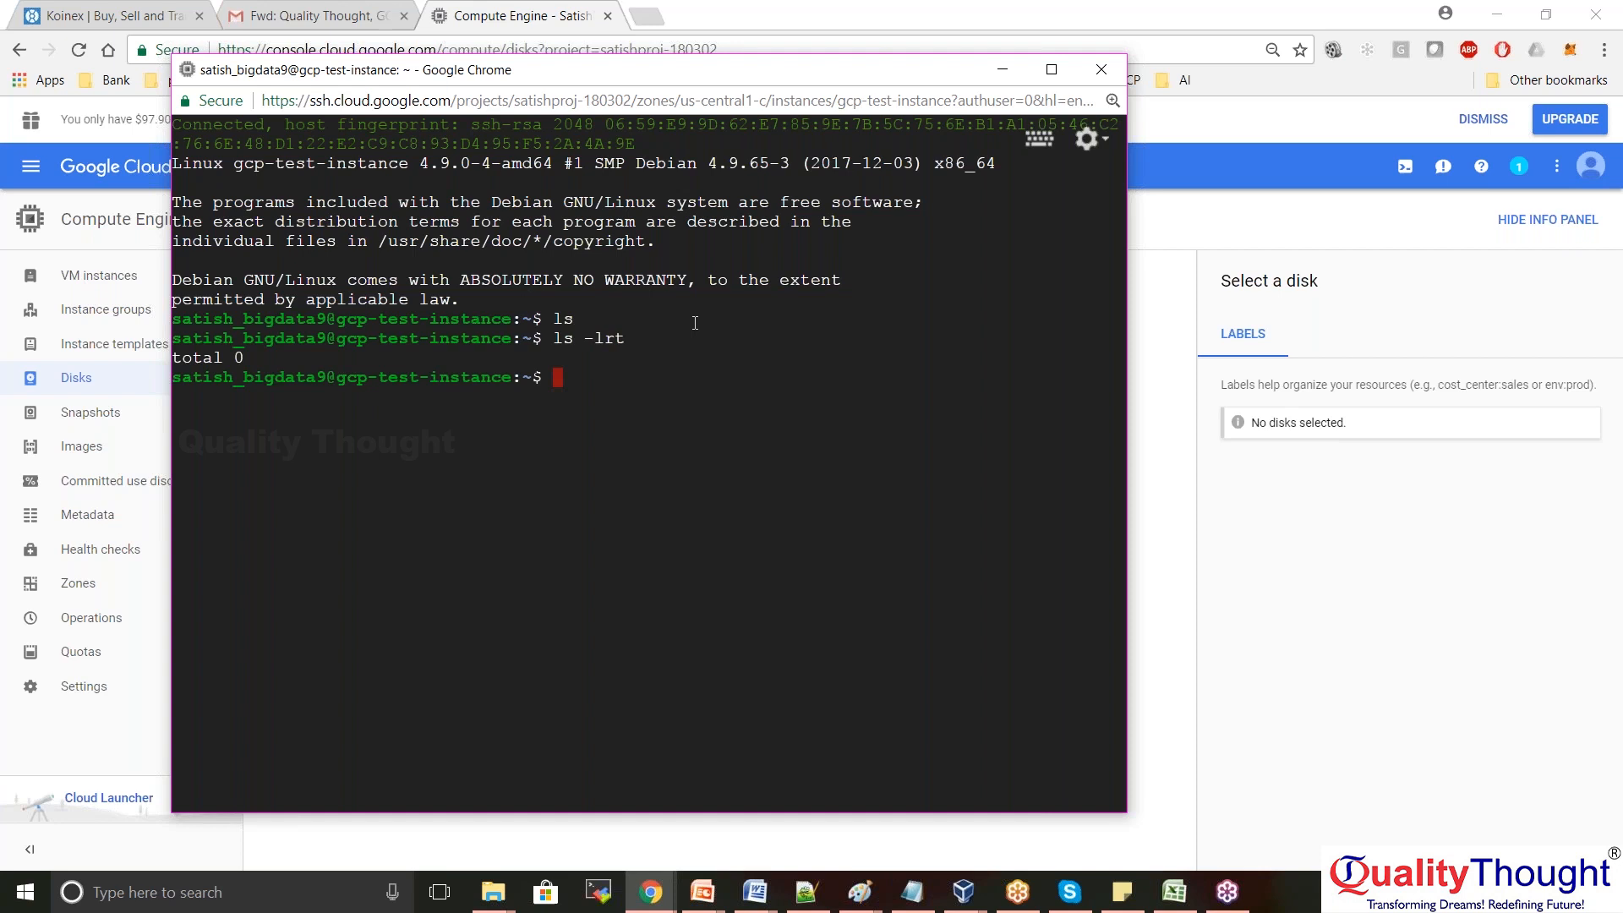
drag(203, 338, 388, 377)
Create the test directory with mkdir test and change into it with cd test
text(mkdir test)
key(Return)
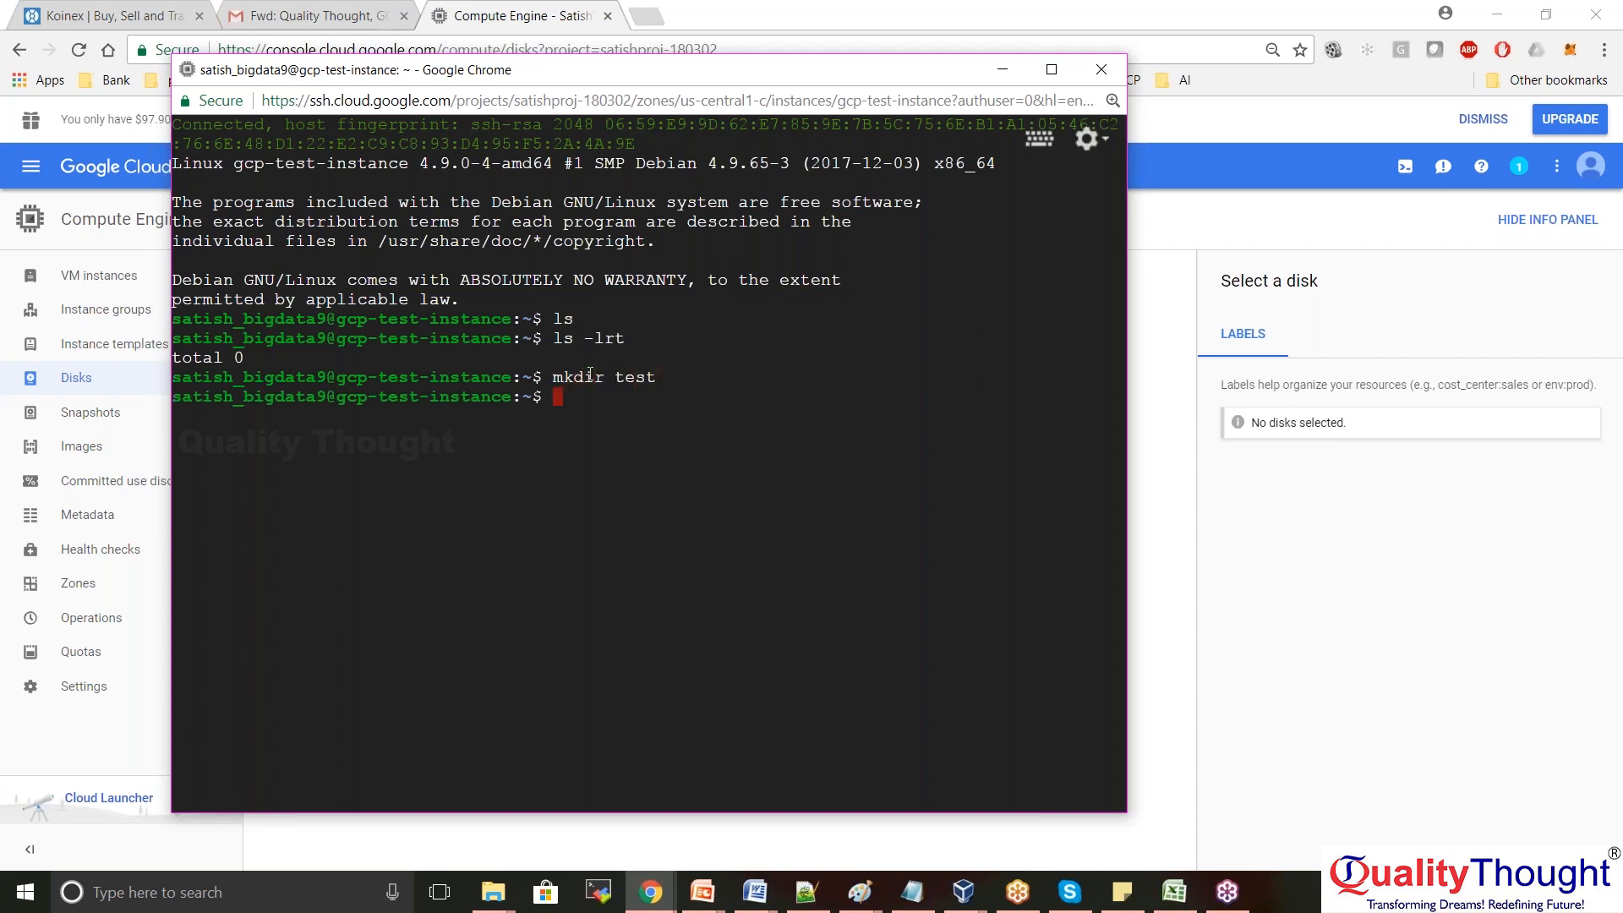
text(ls)
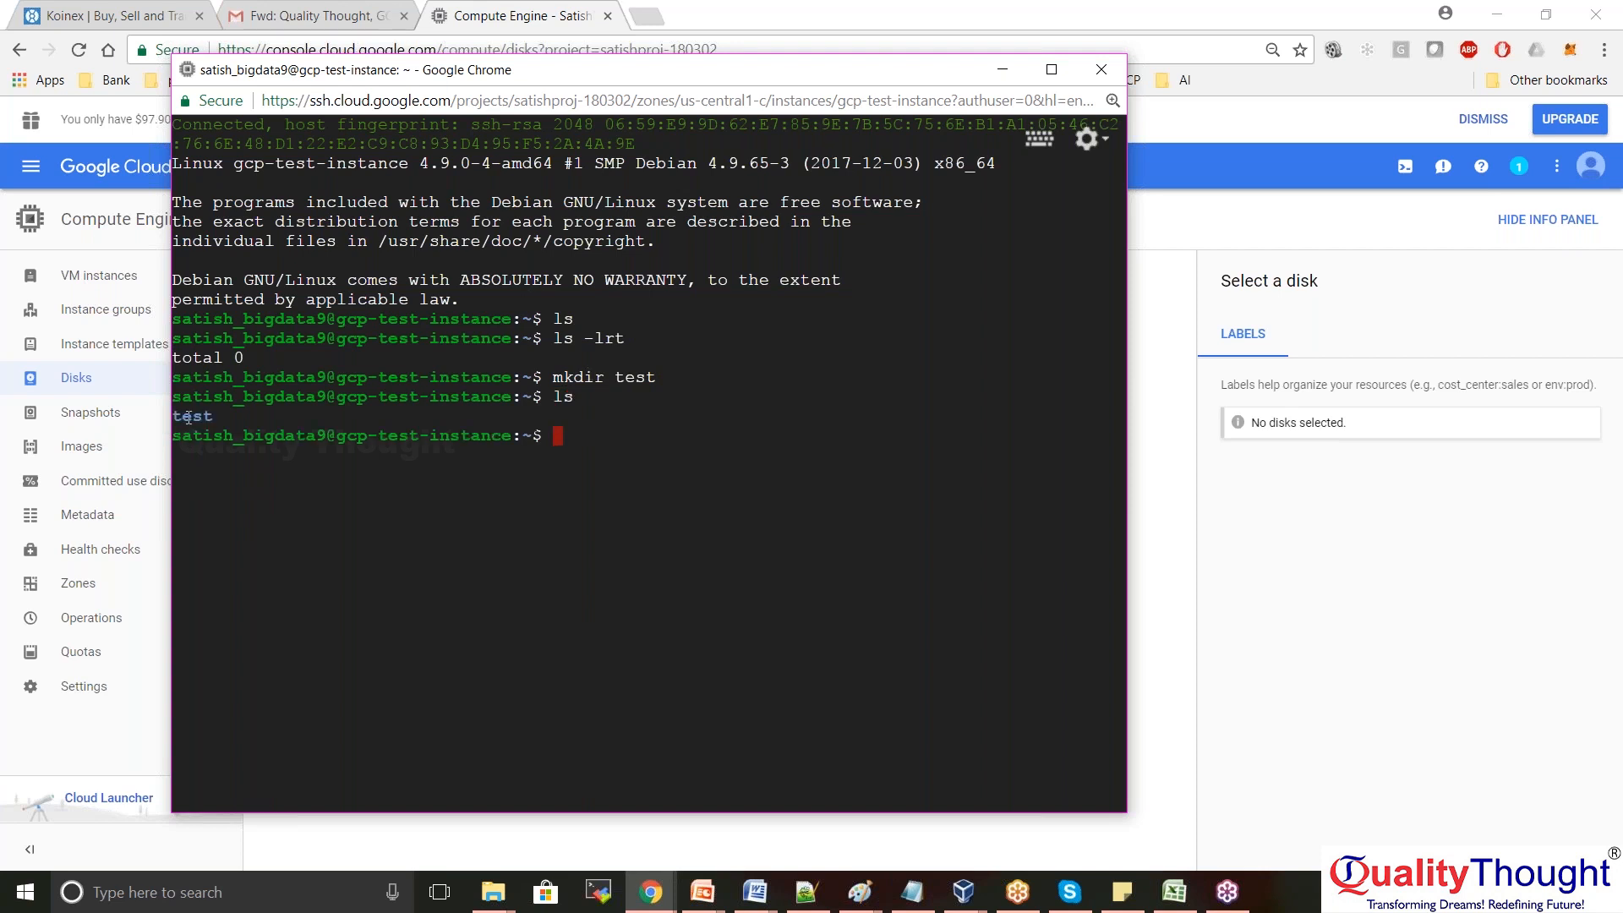
text(cd test)
key(Return)
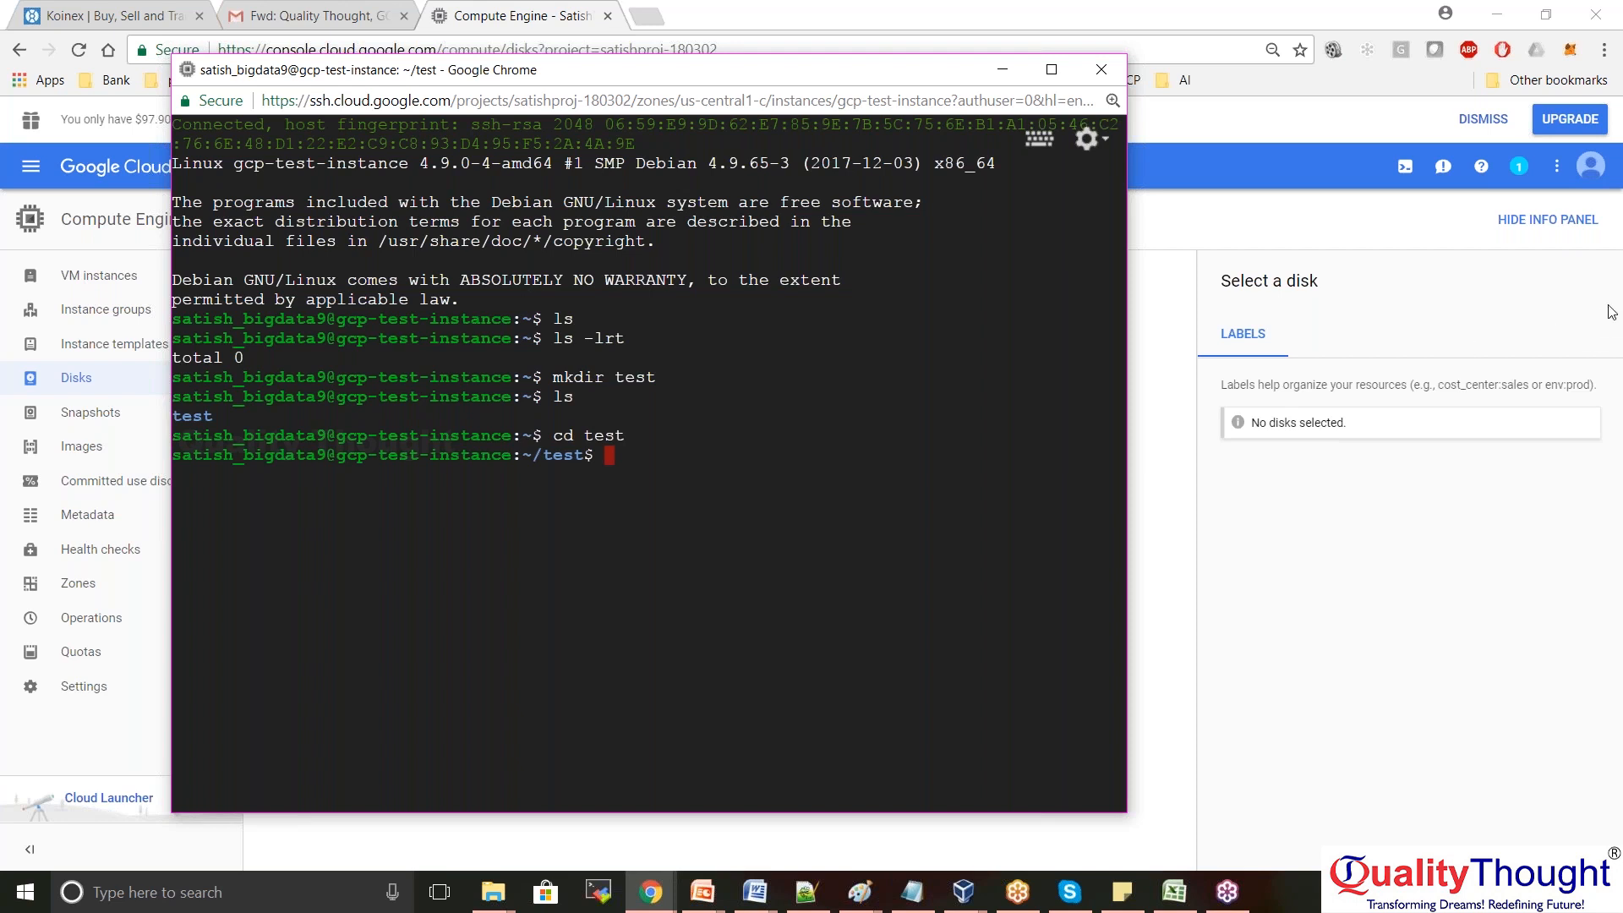
click(1431, 630)
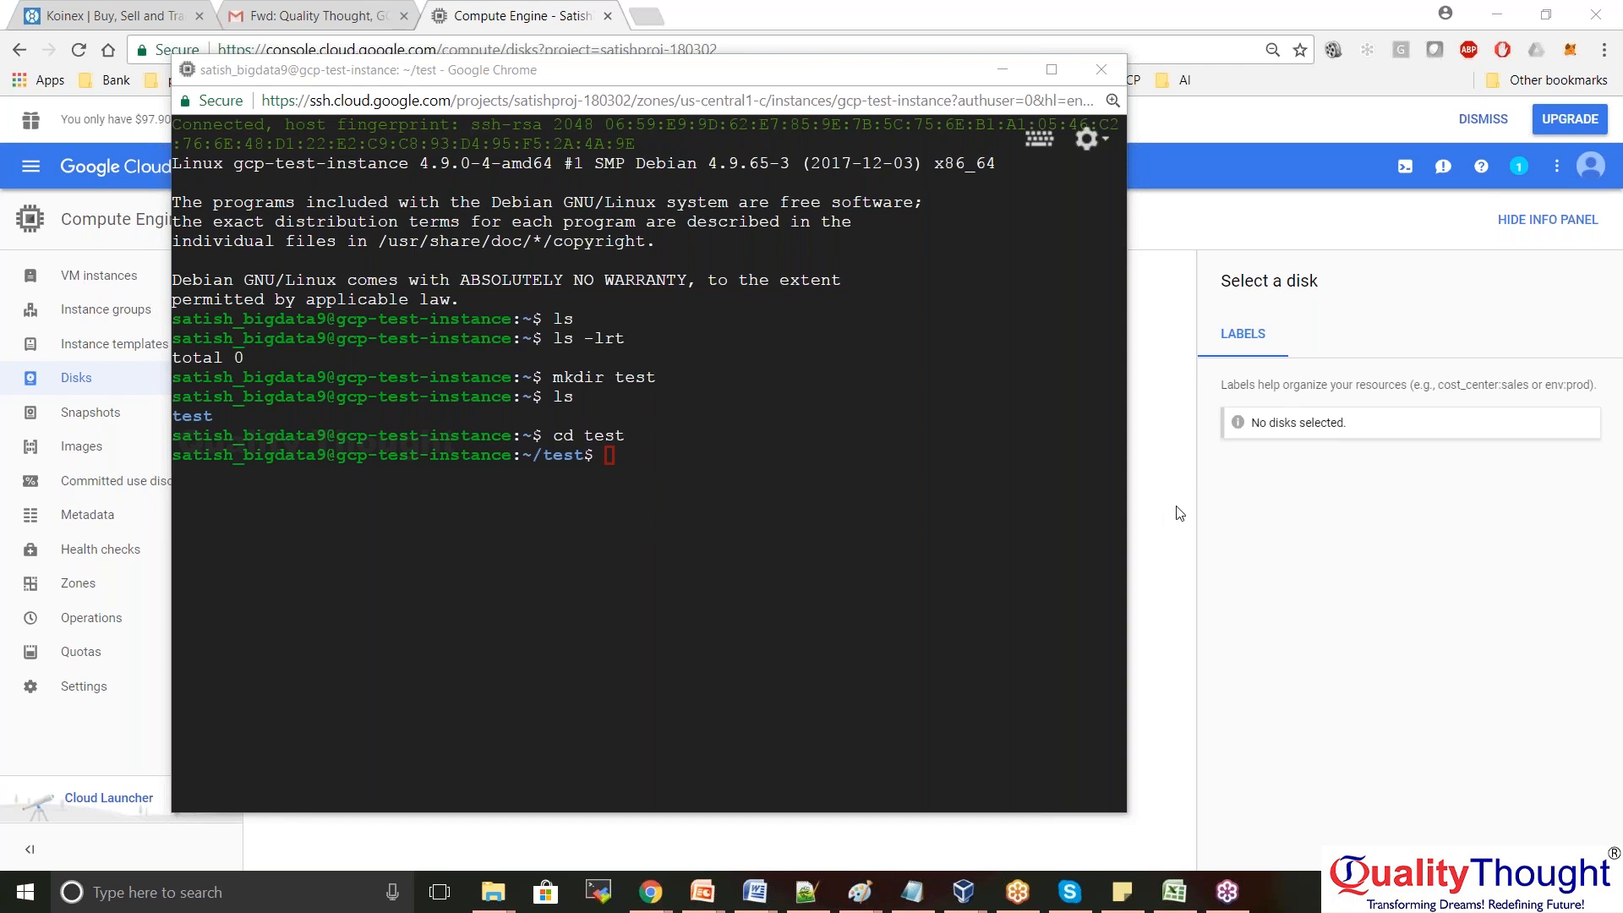
click(850, 459)
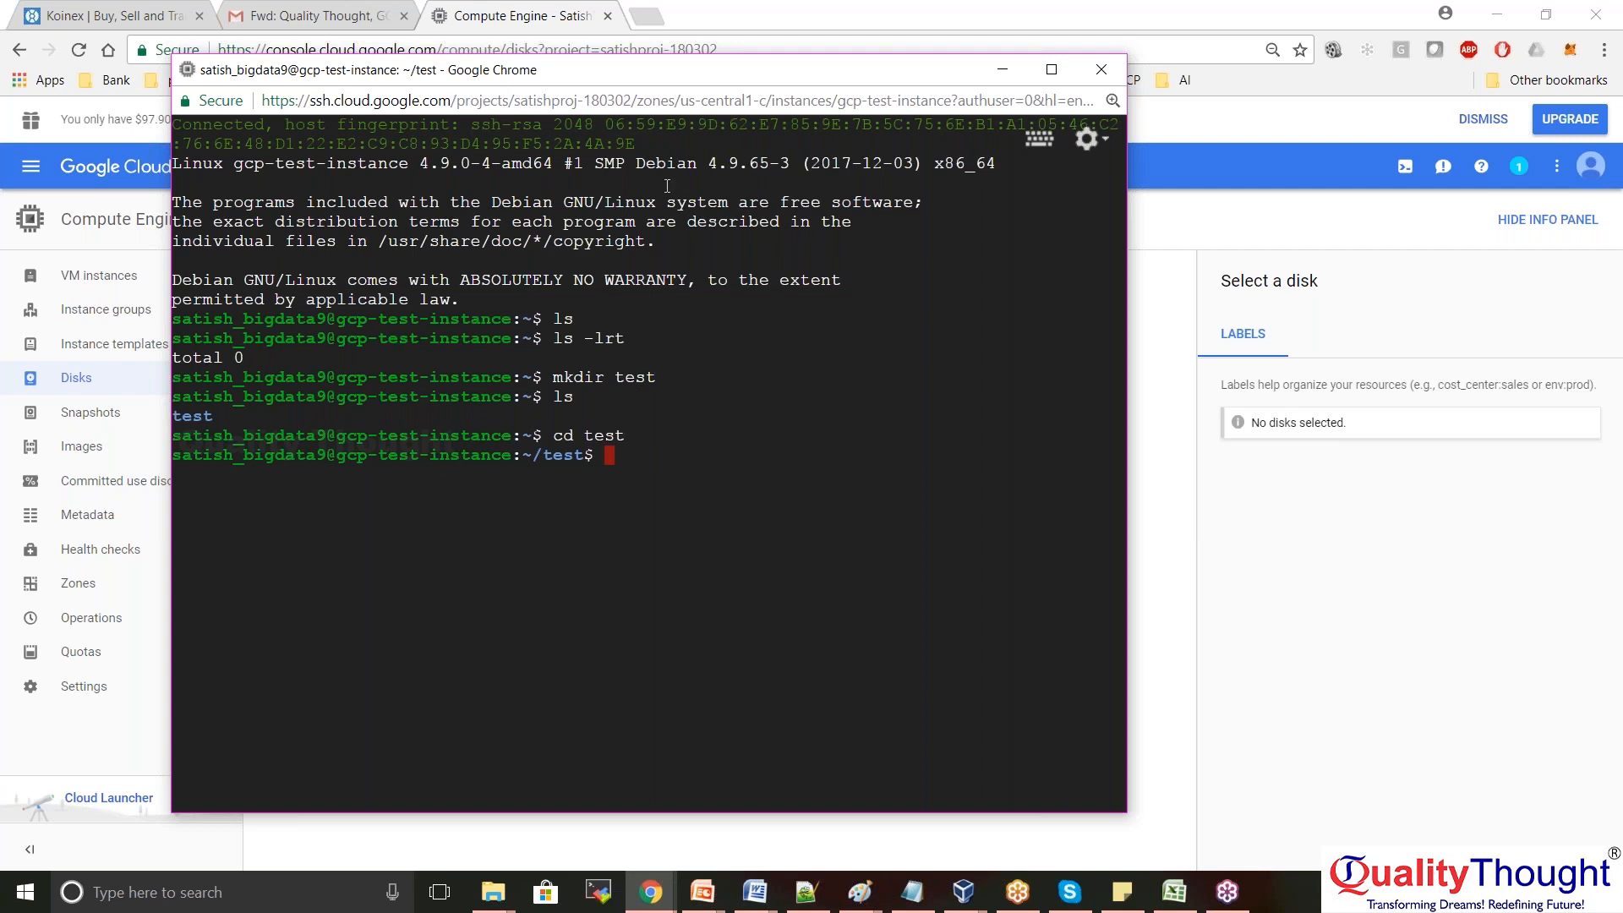
drag(634, 450, 173, 281)
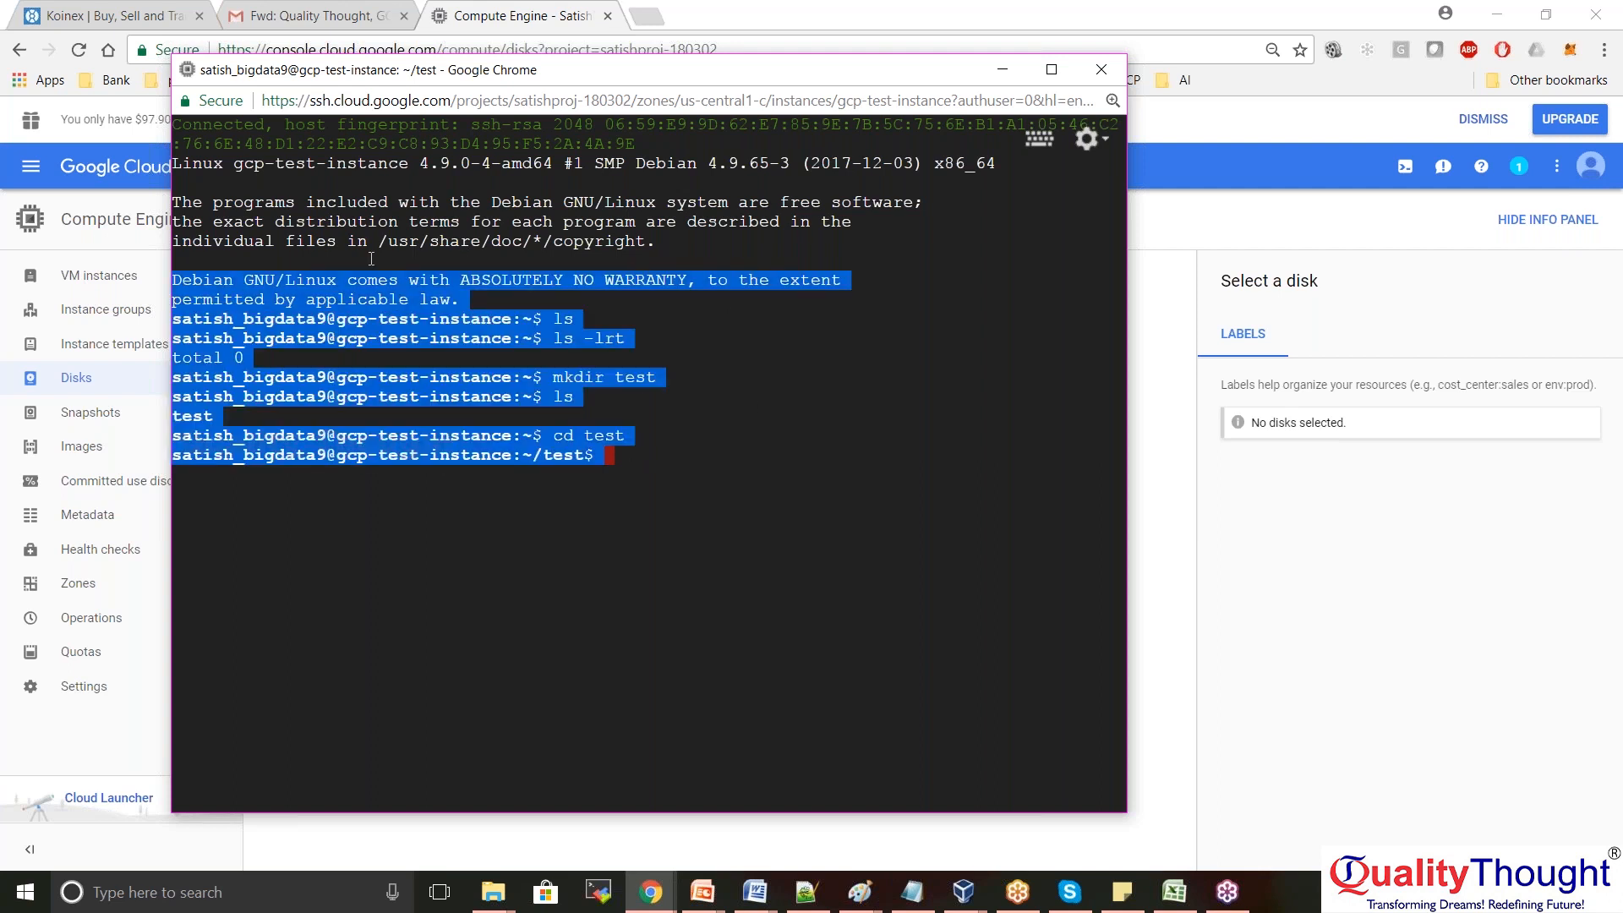
click(842, 477)
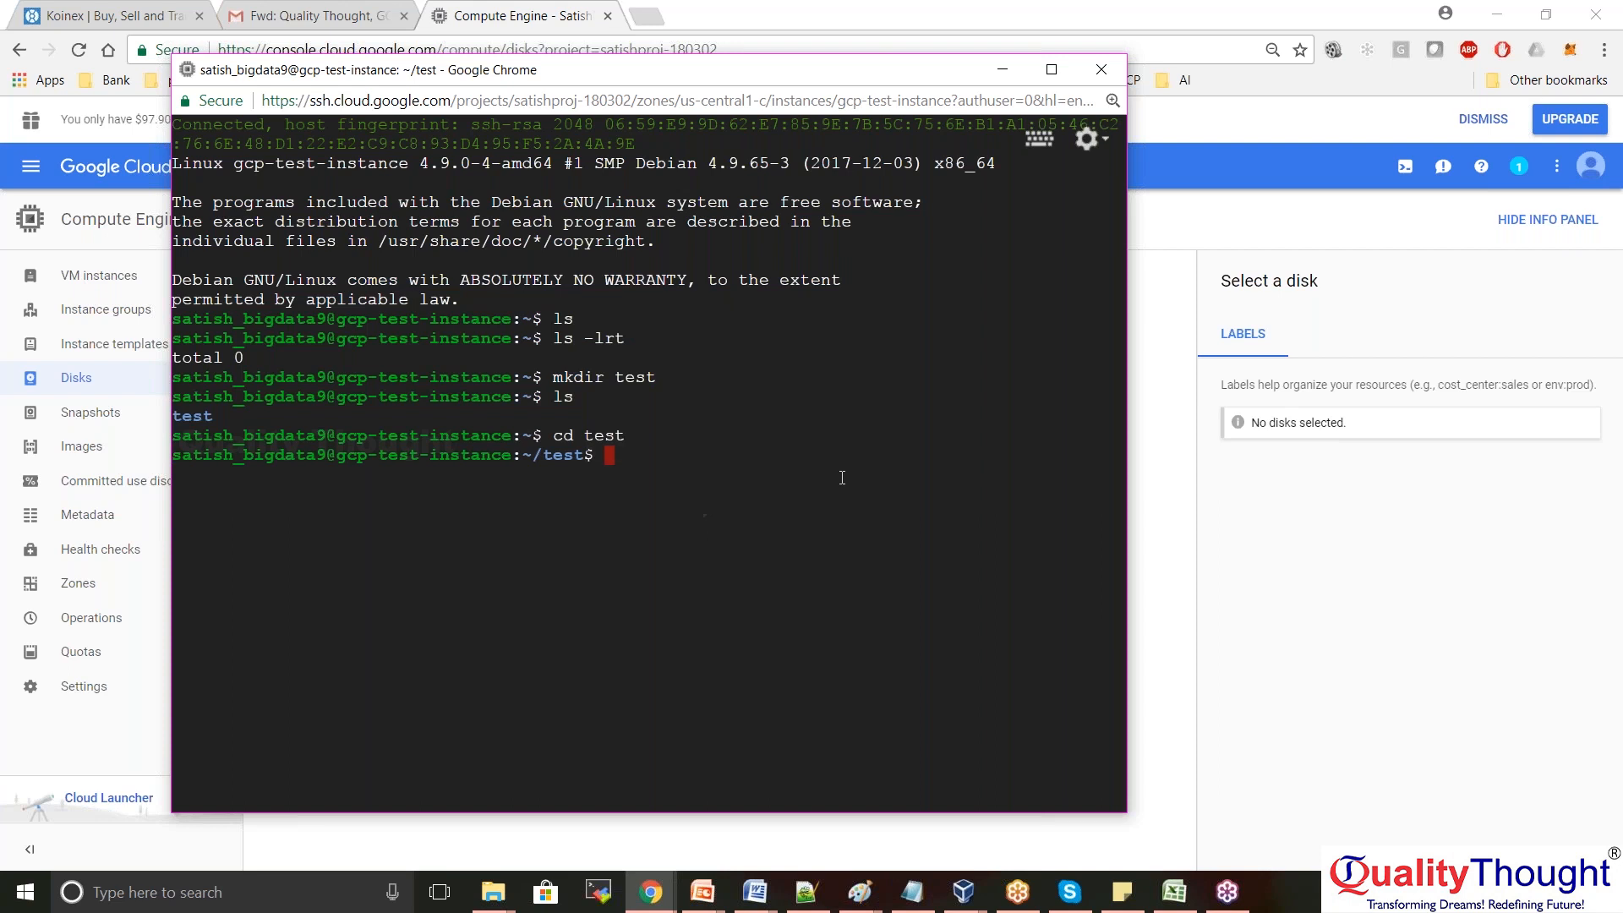
click(1162, 506)
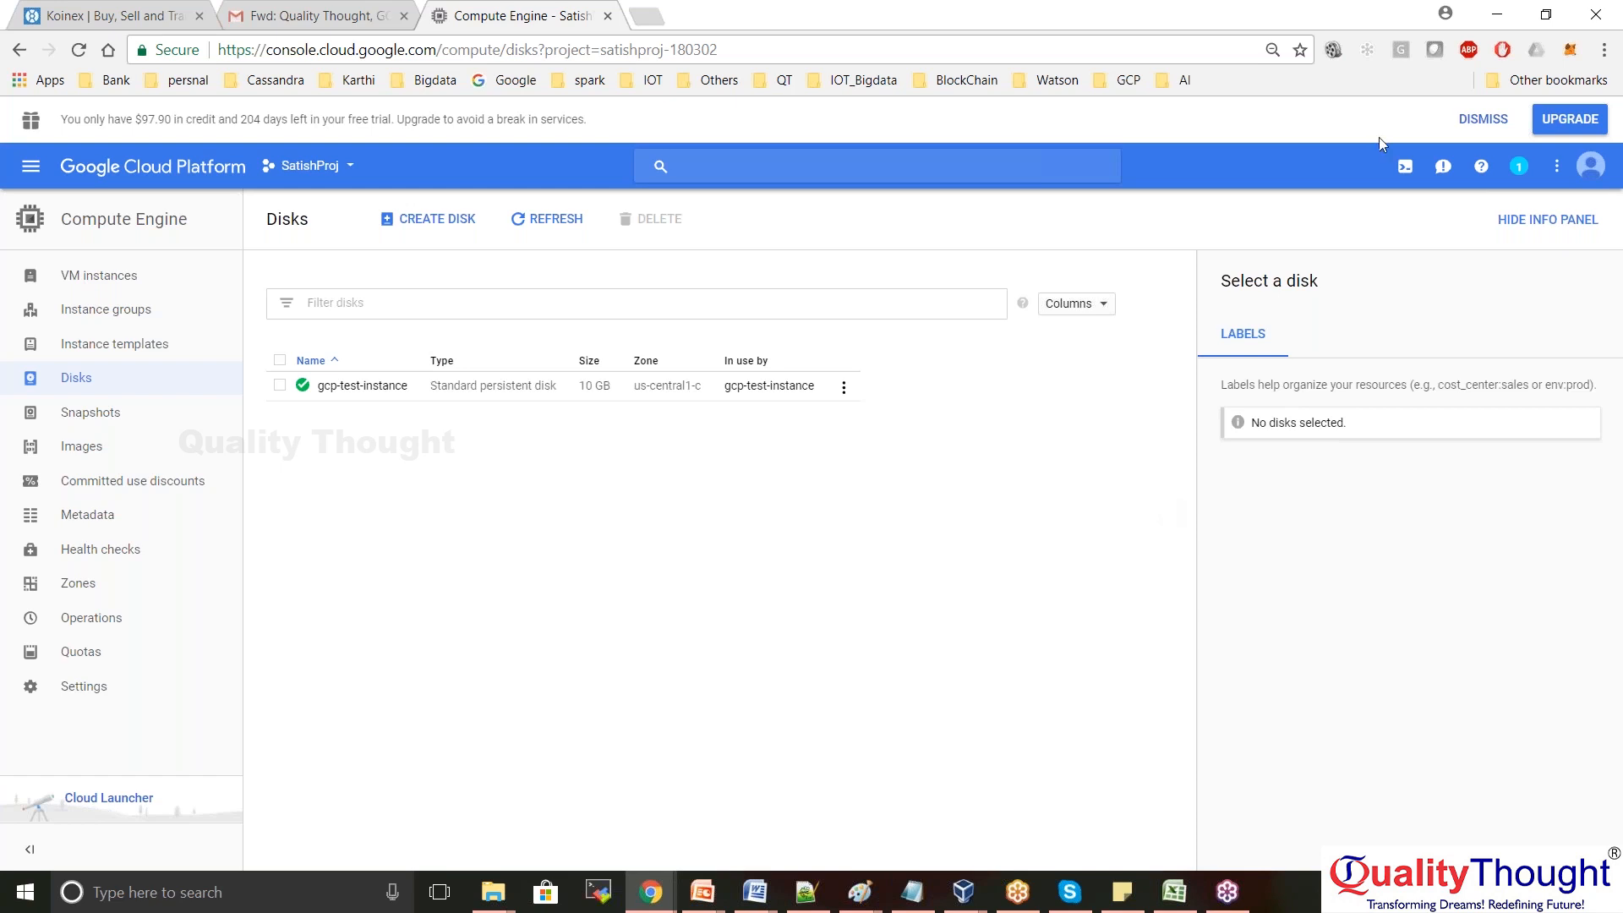
key(alt+Tab)
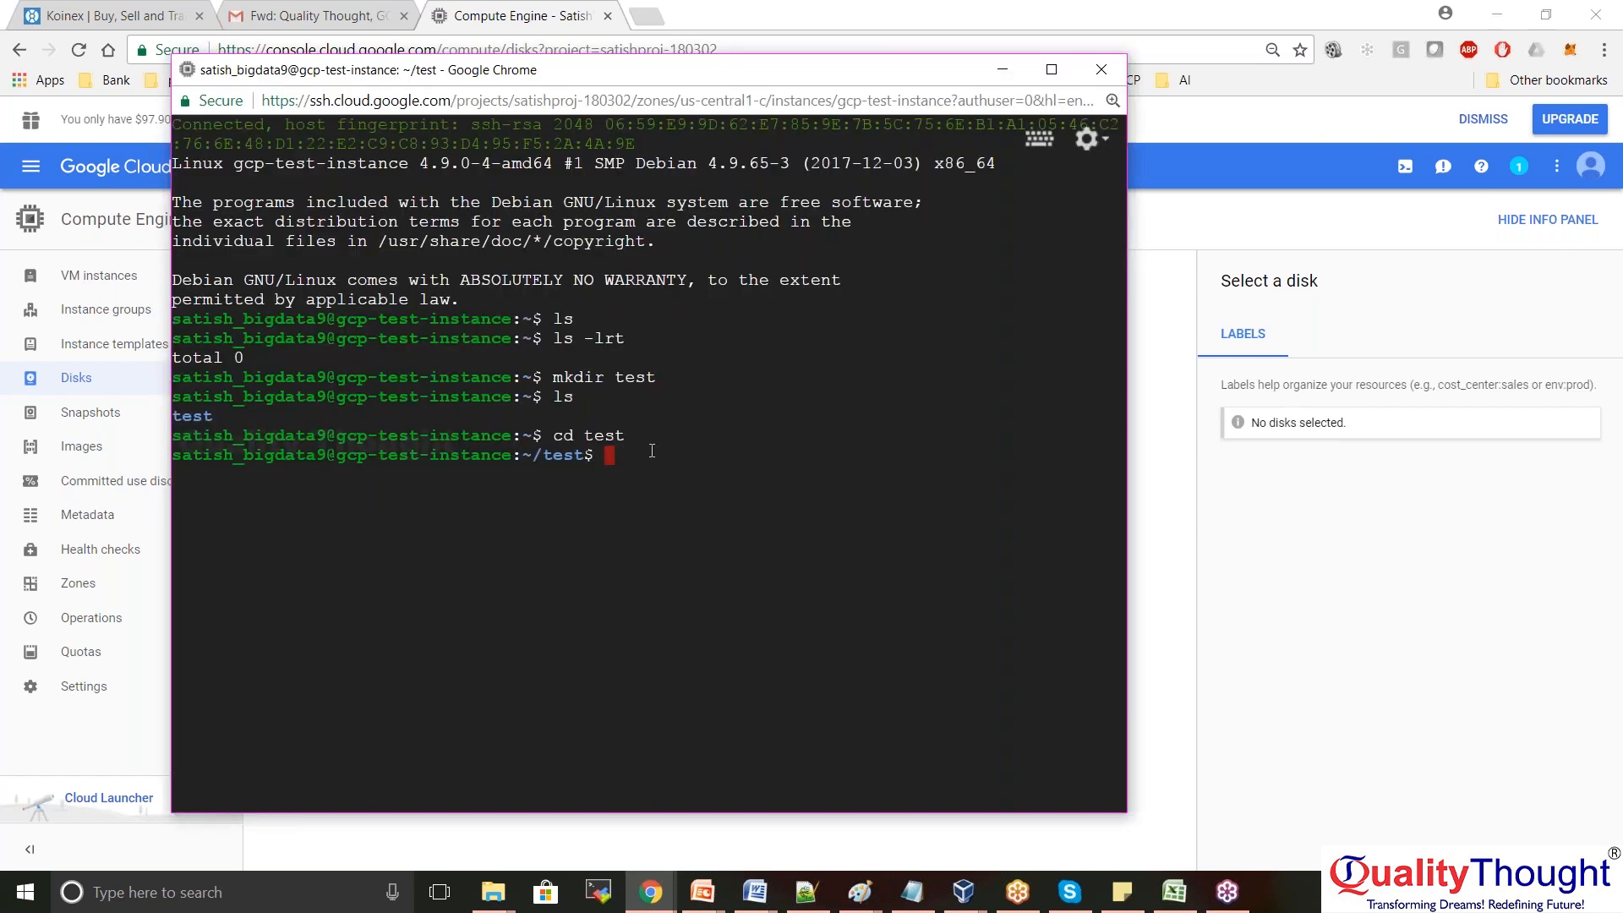
key(Return)
key(Return)
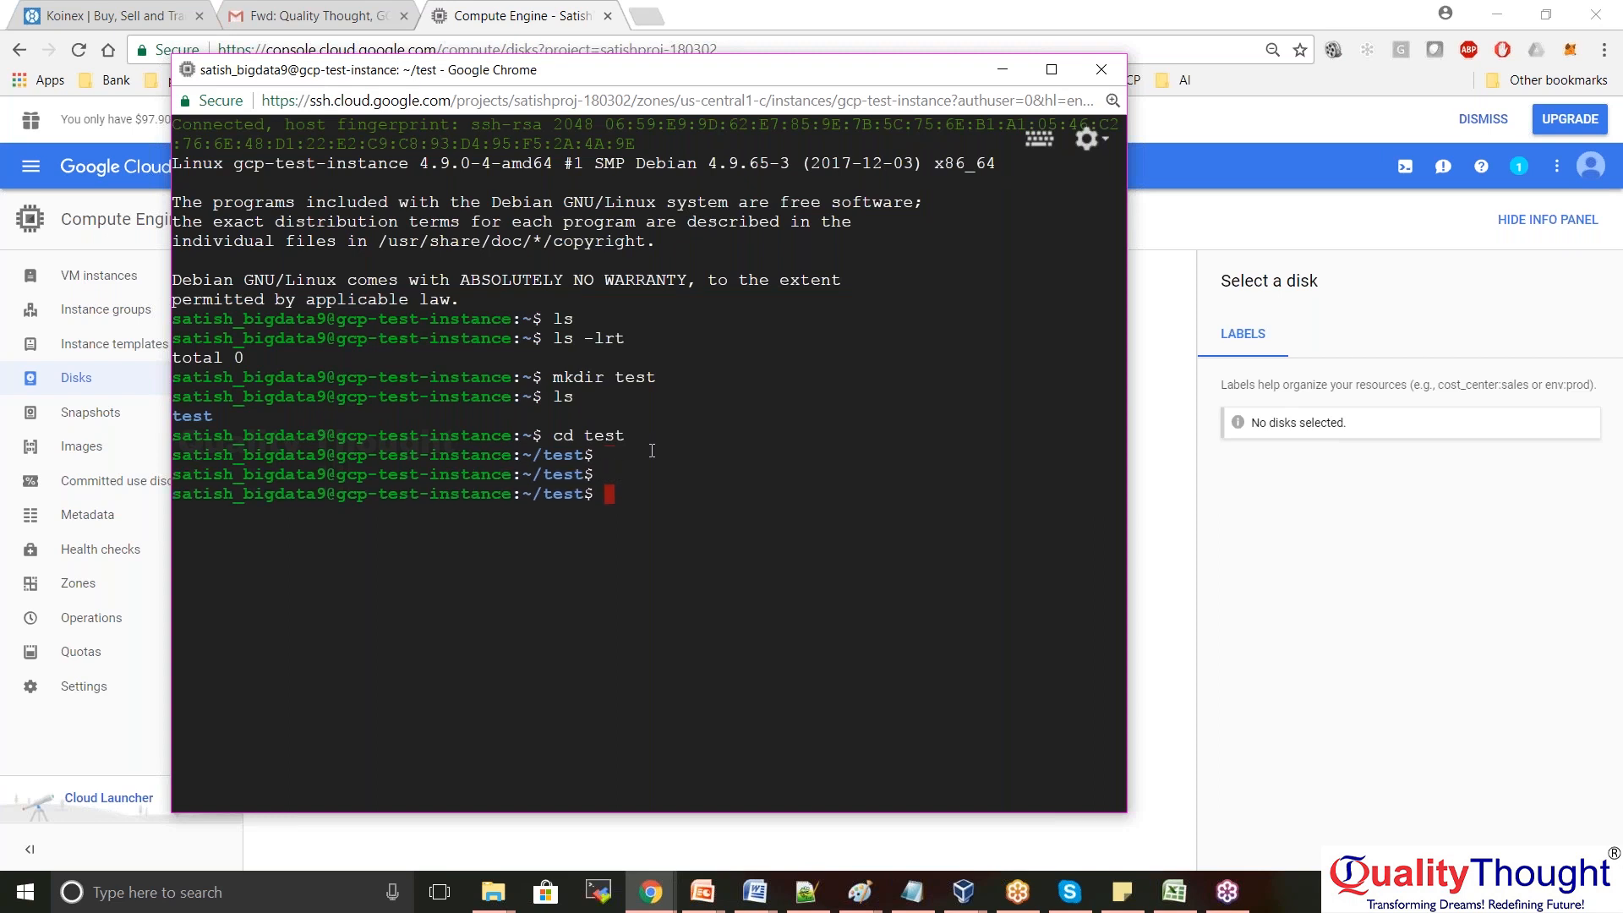
Run java, python (leaving with exit()) and scala to see which are installed
text(java)
key(Return)
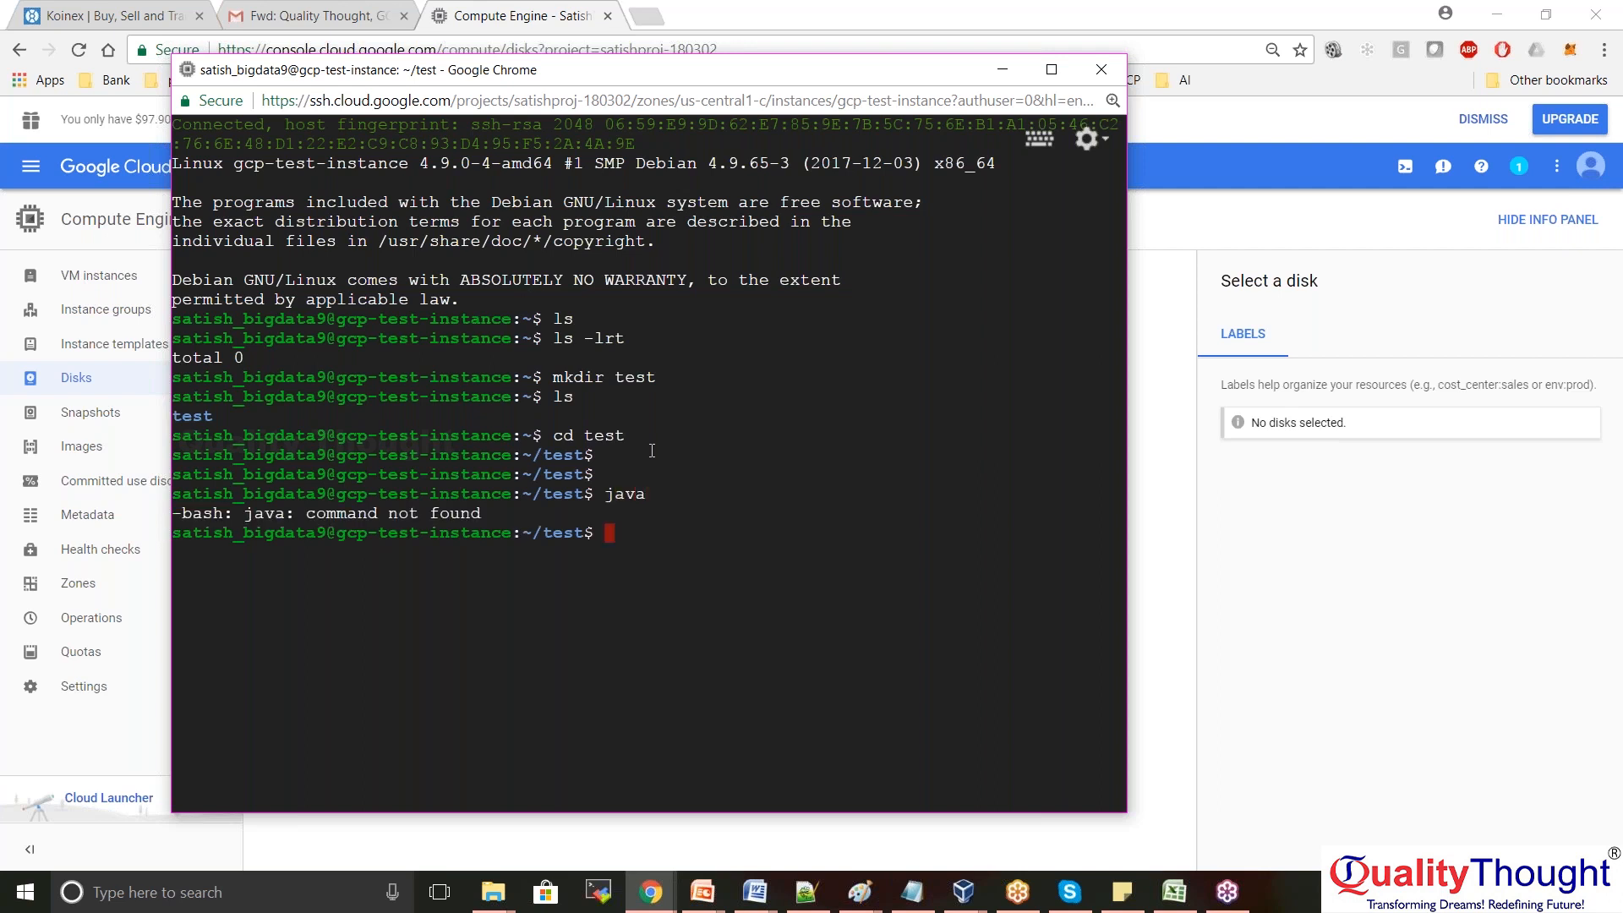
text(python)
key(Return)
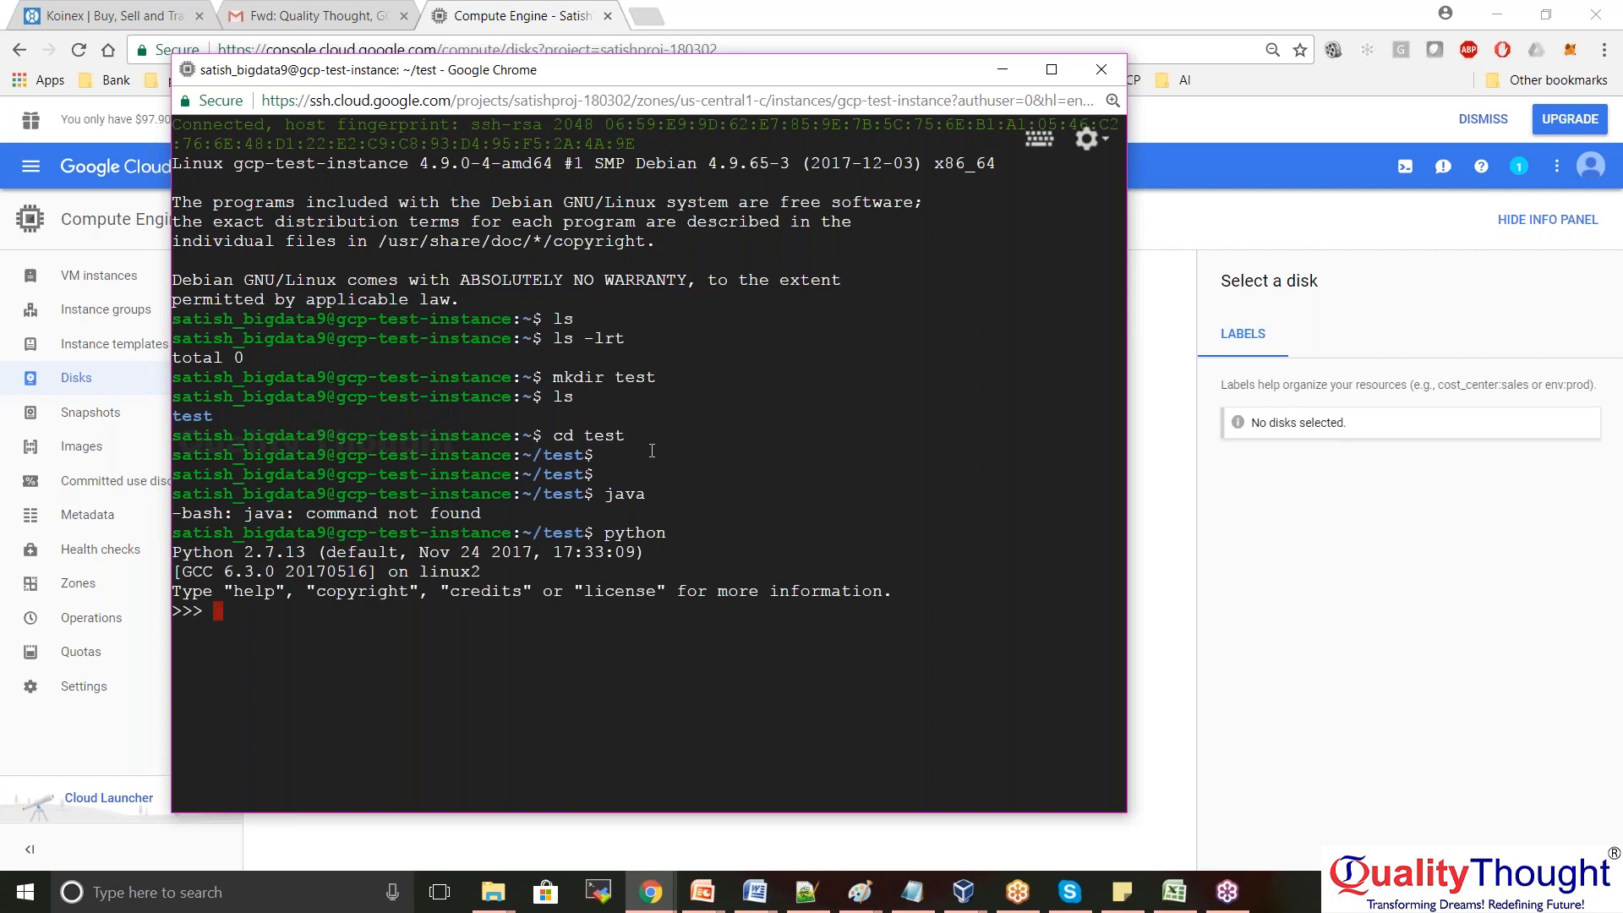
text(exit())
key(Return)
text(scala)
key(Return)
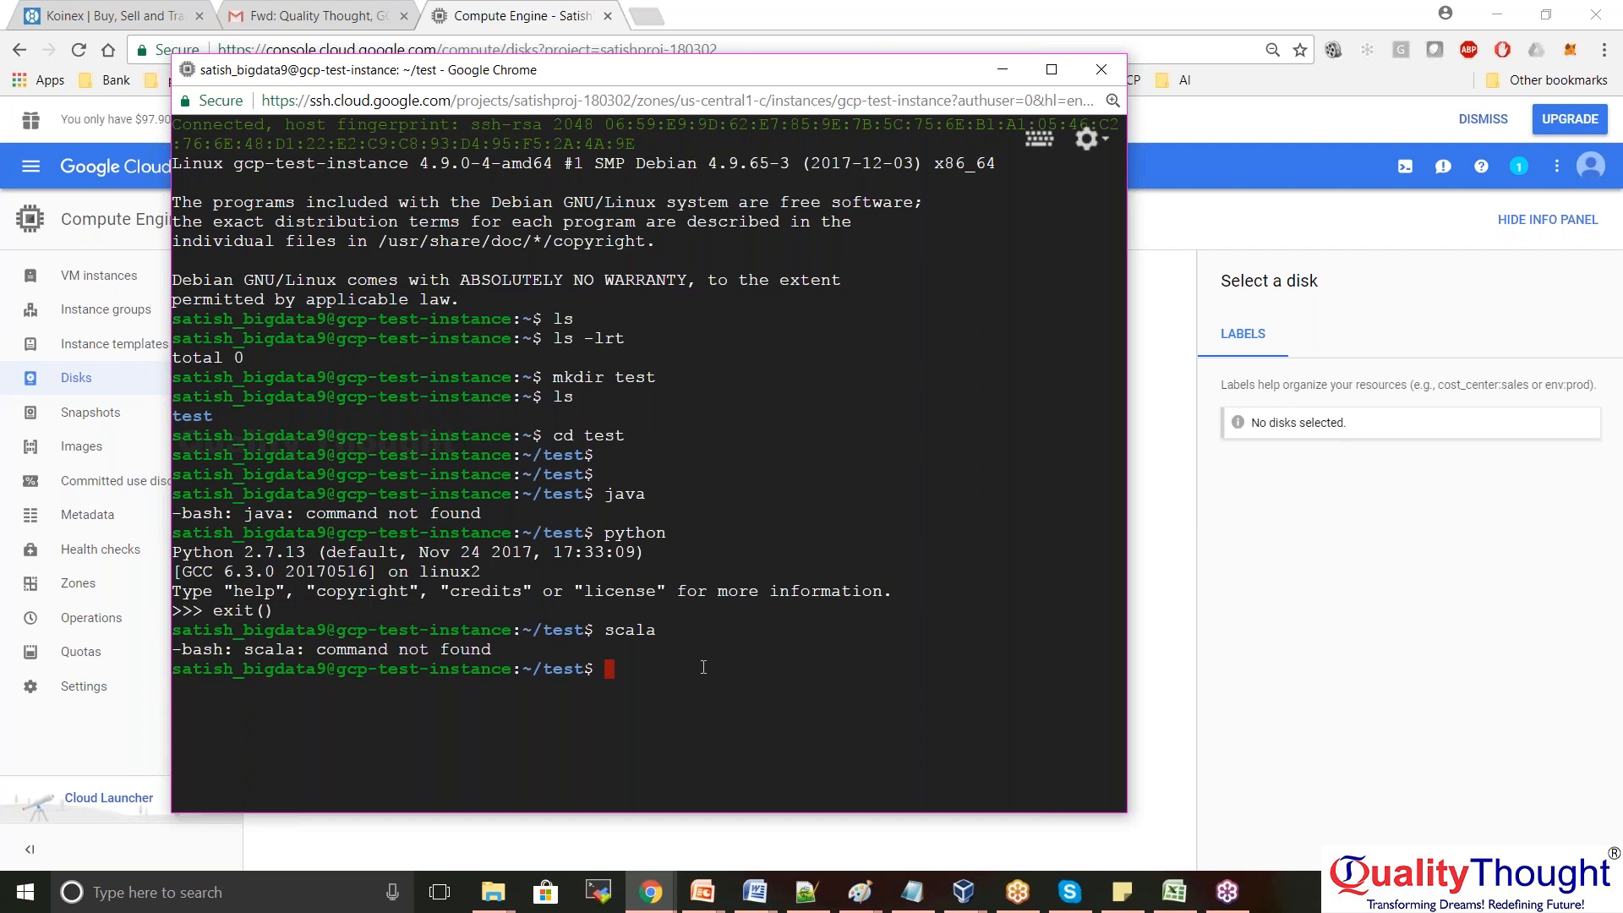
Clear the terminal and run 'sudo apt-get update'
key(ctrl+l)
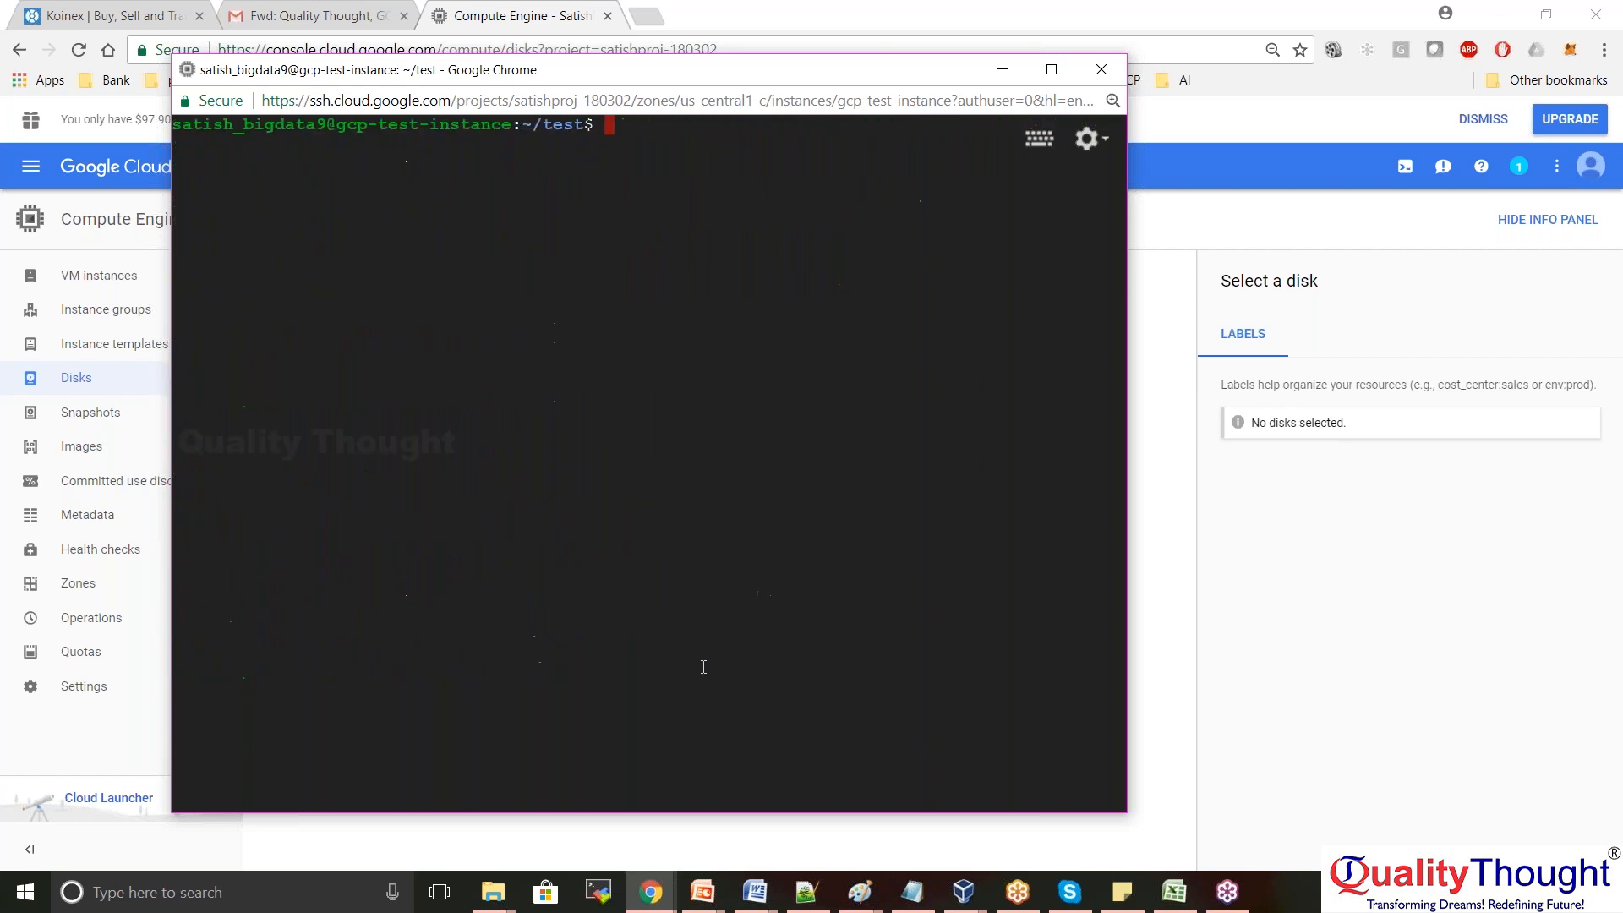
key(Return)
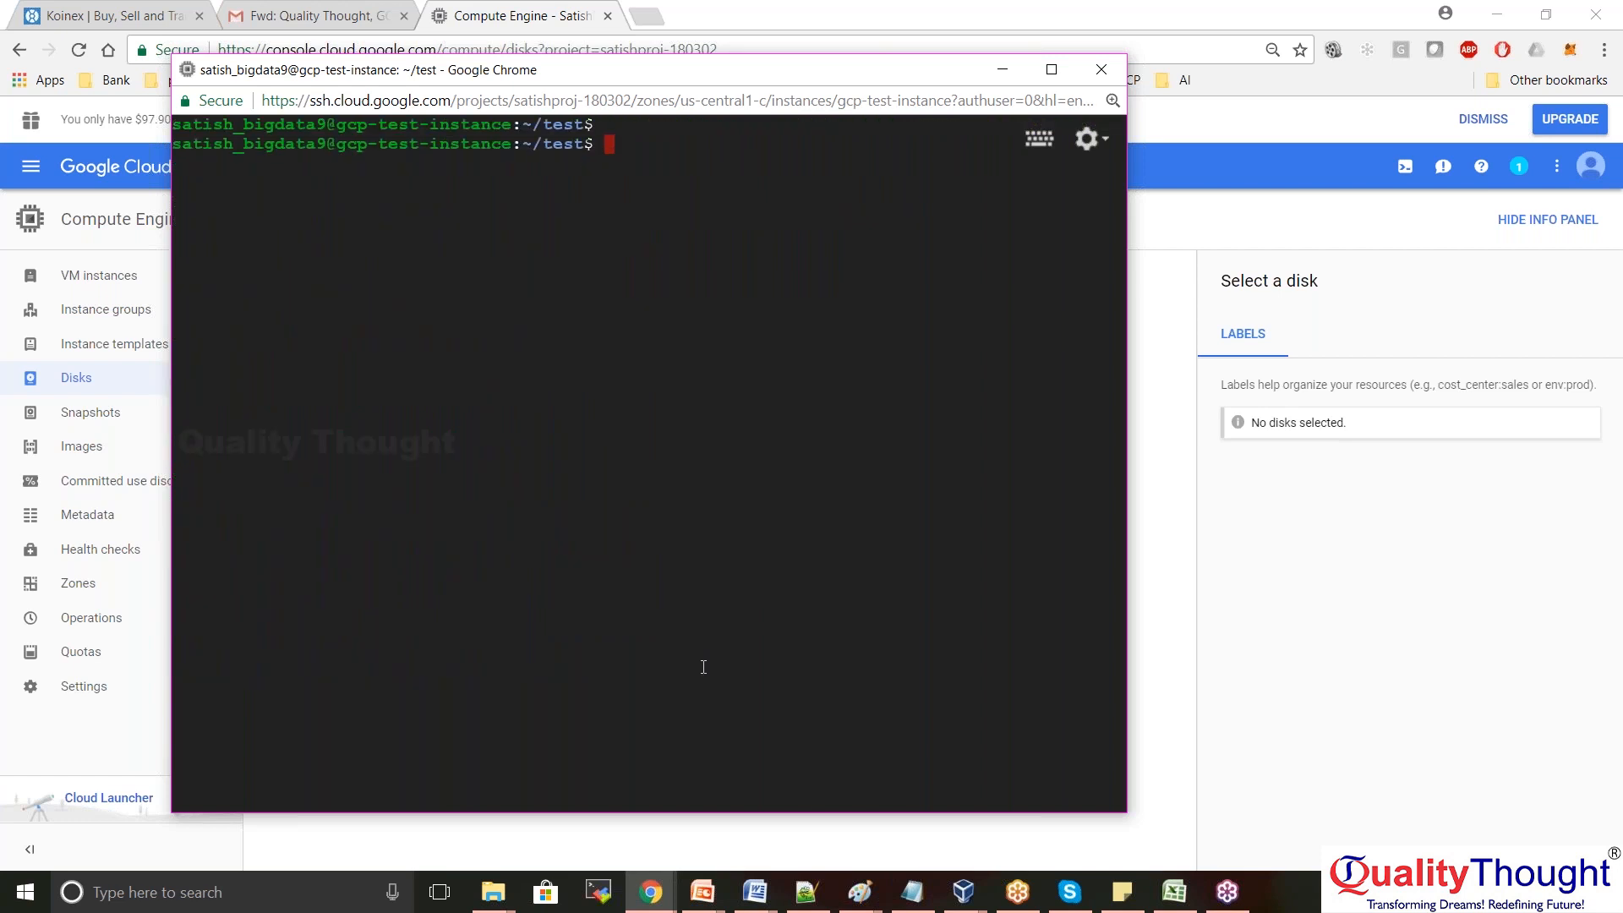
text(sudo apt-get update)
key(Return)
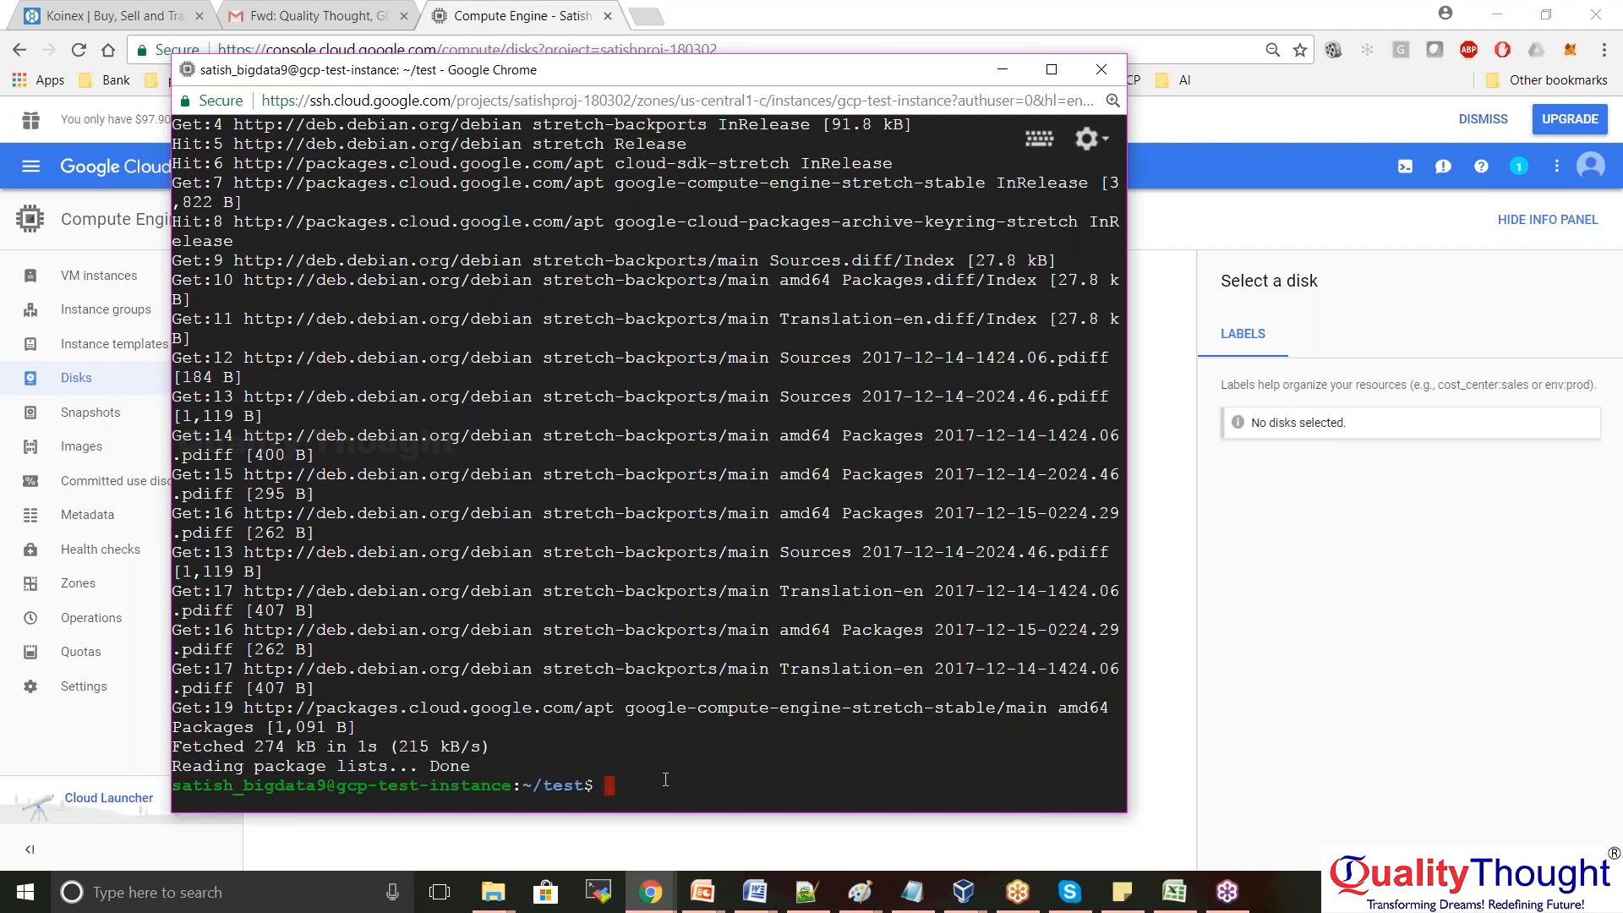
Clear the screen, retype and copy 'sudo apt-get update', rerun it, and return to Disks
key(ctrl+l)
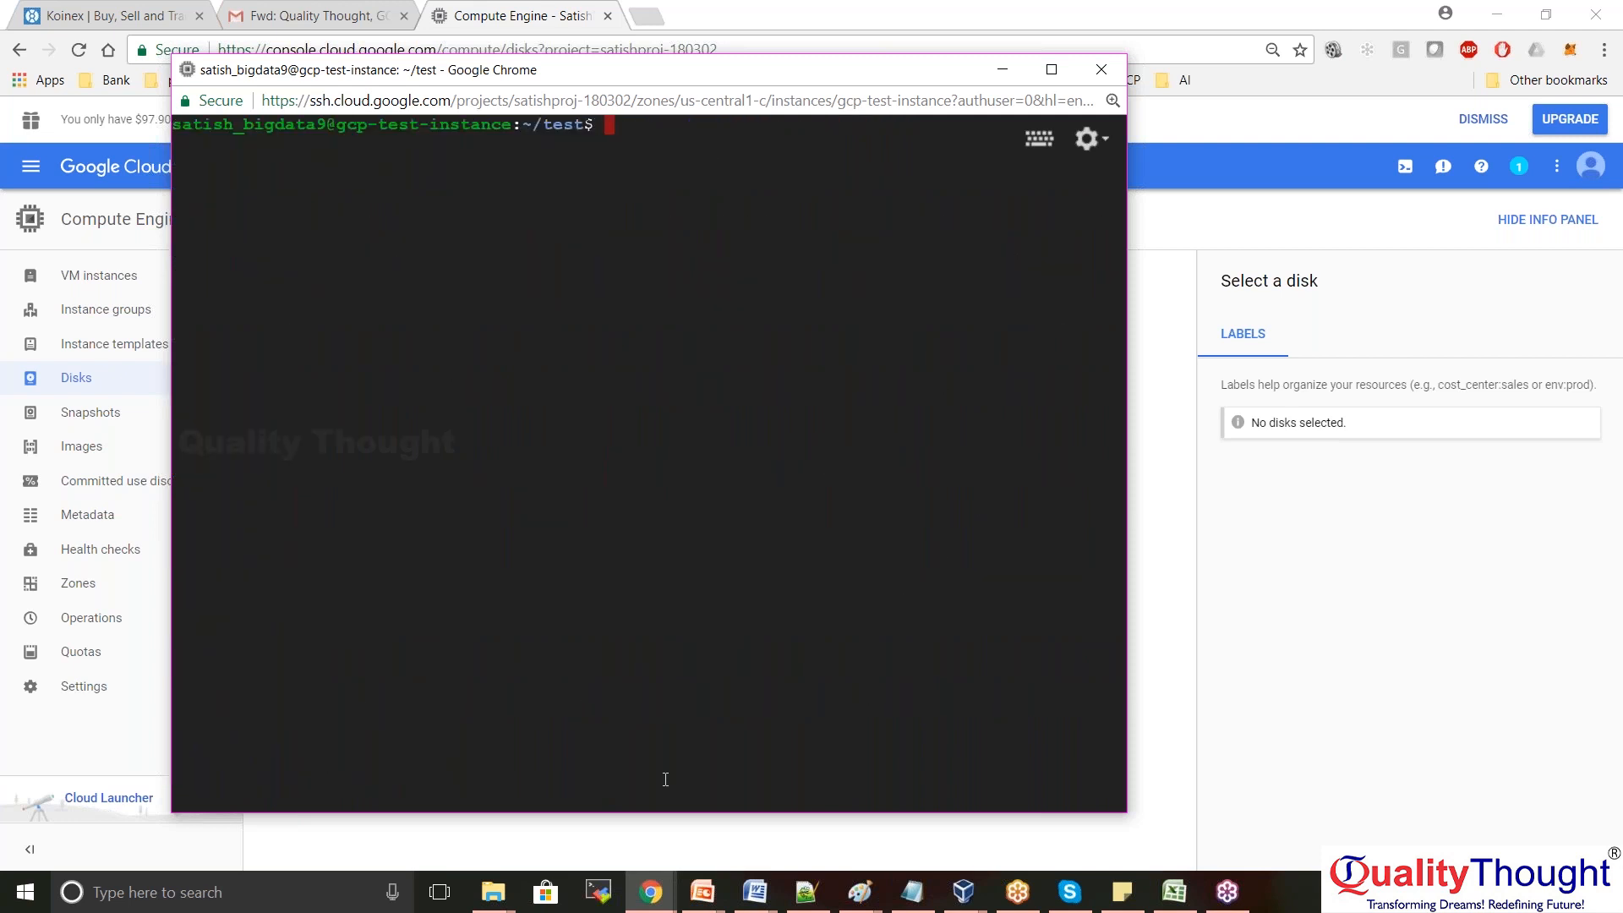
text(sudo apt-get update)
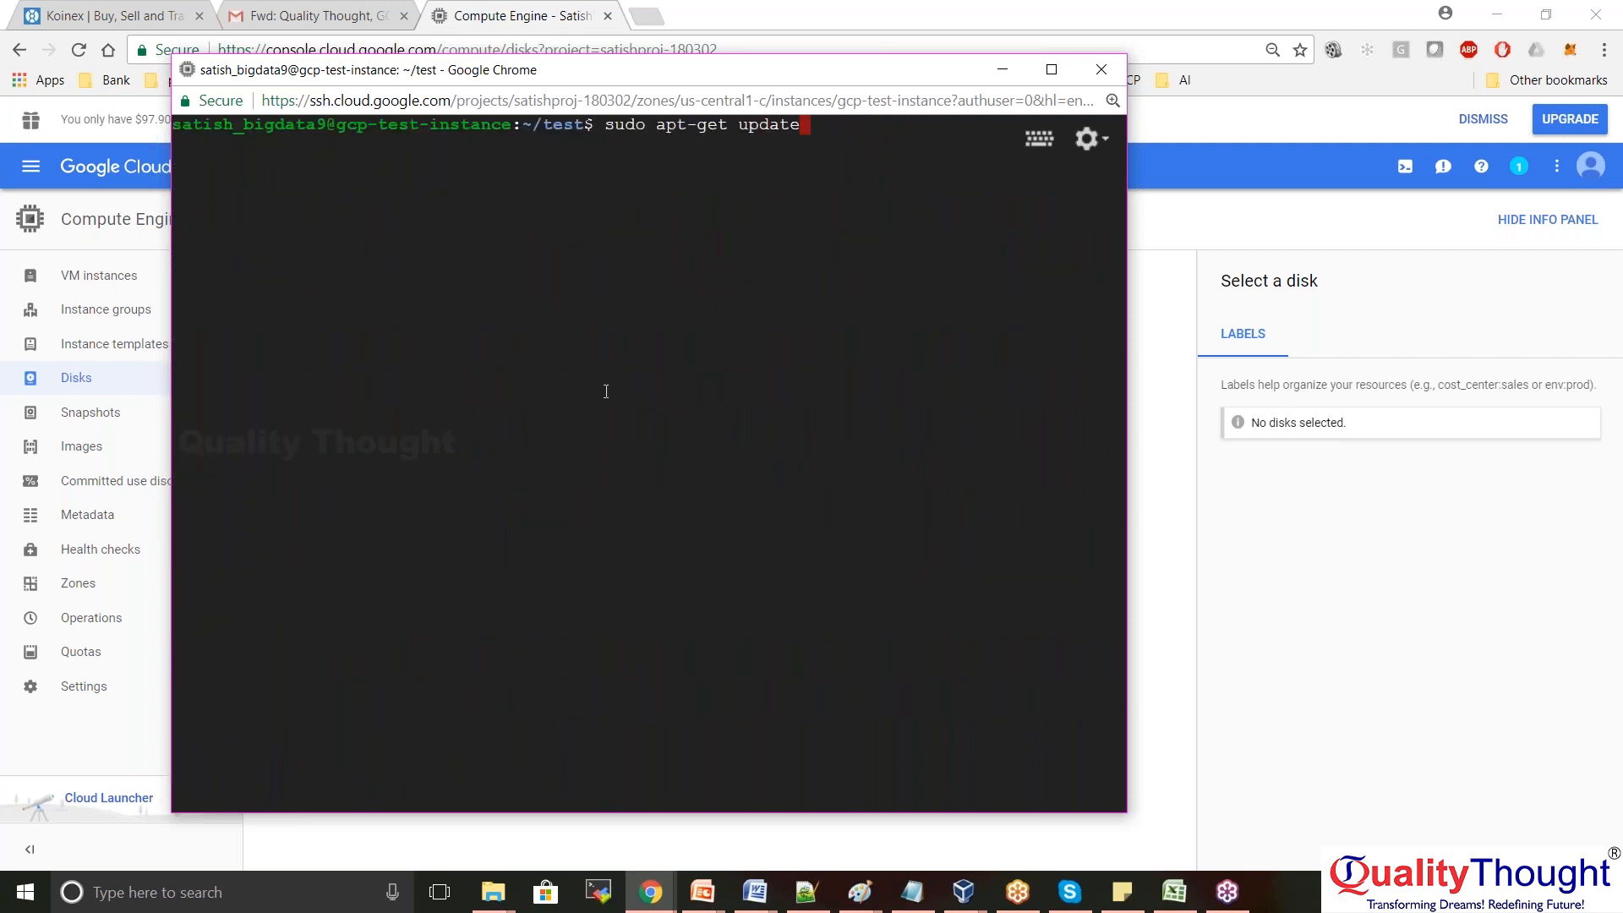
drag(605, 127, 800, 127)
click(659, 156)
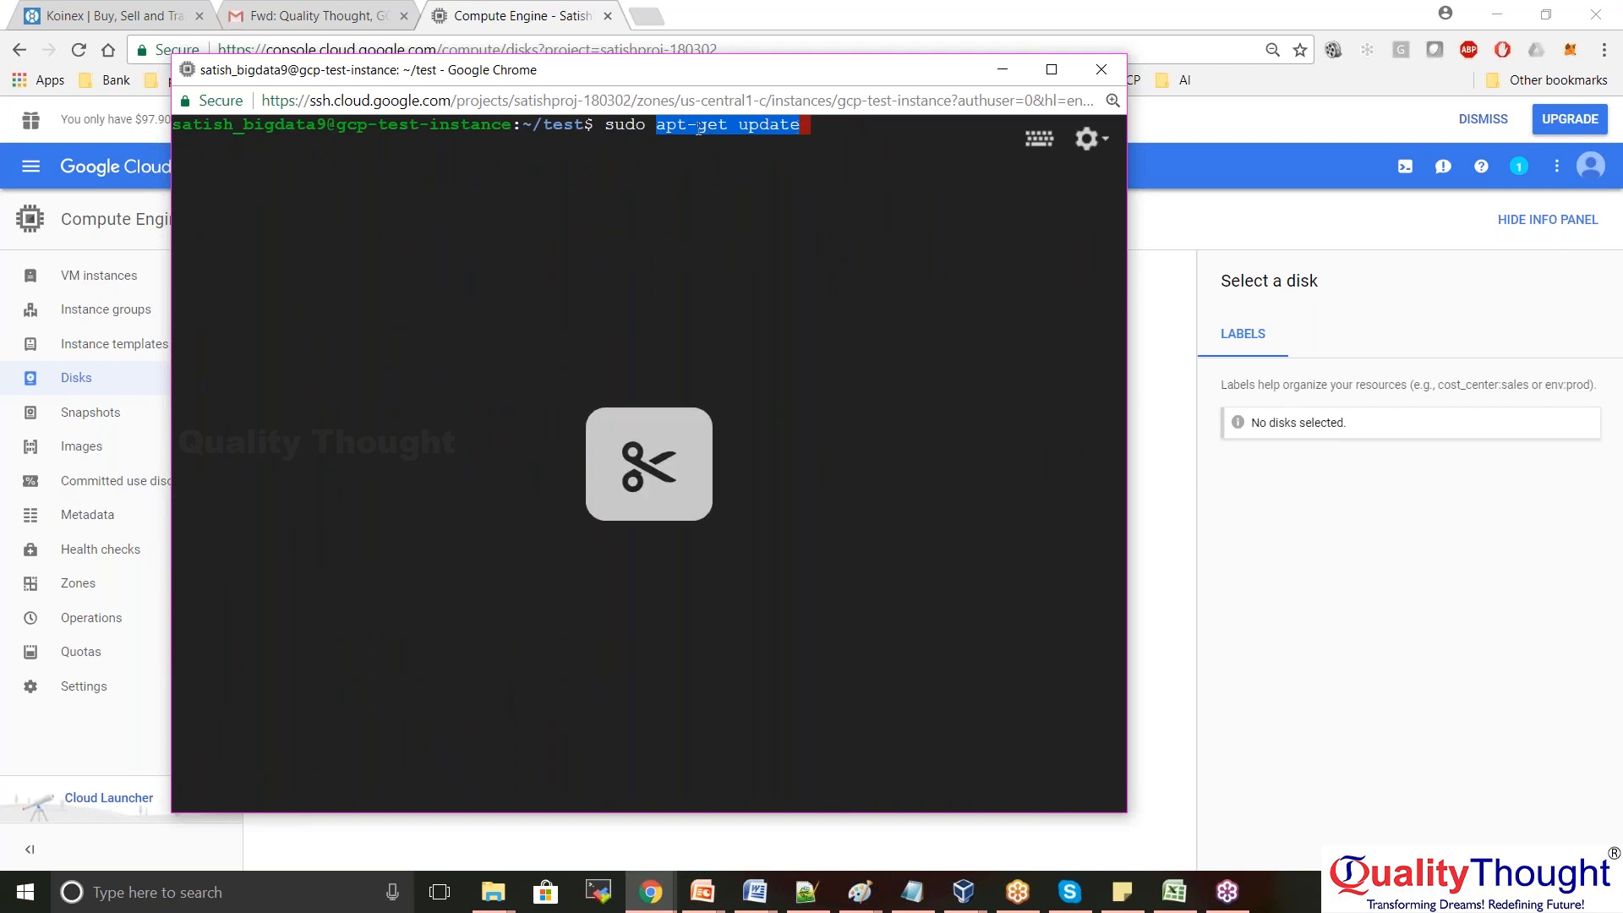
drag(607, 128, 797, 126)
click(1386, 540)
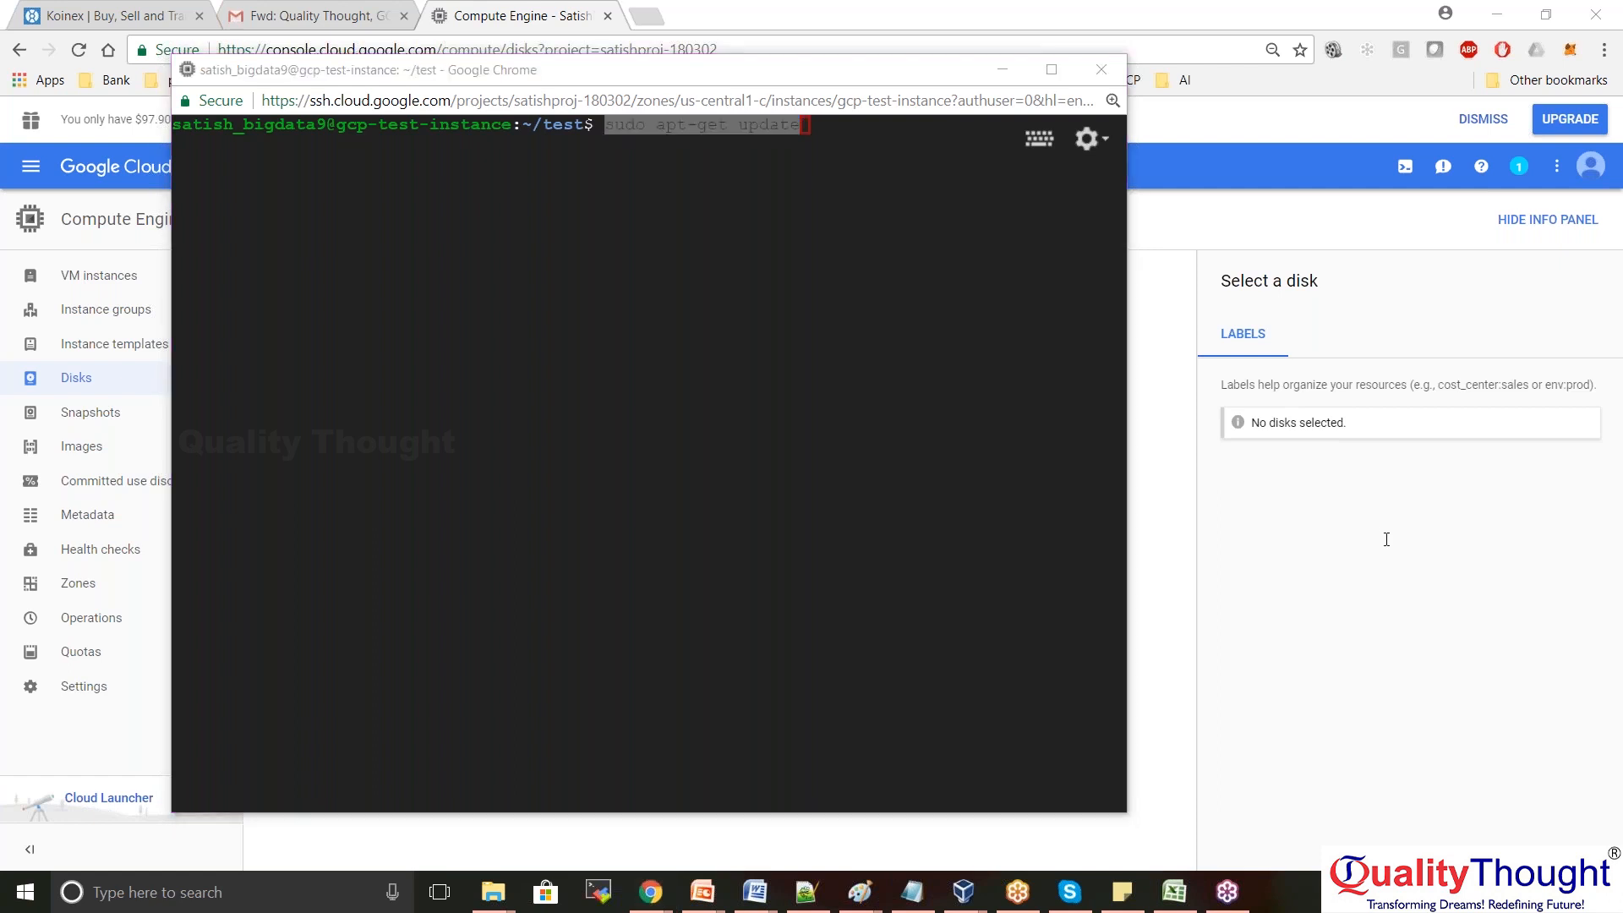
click(863, 196)
key(Return)
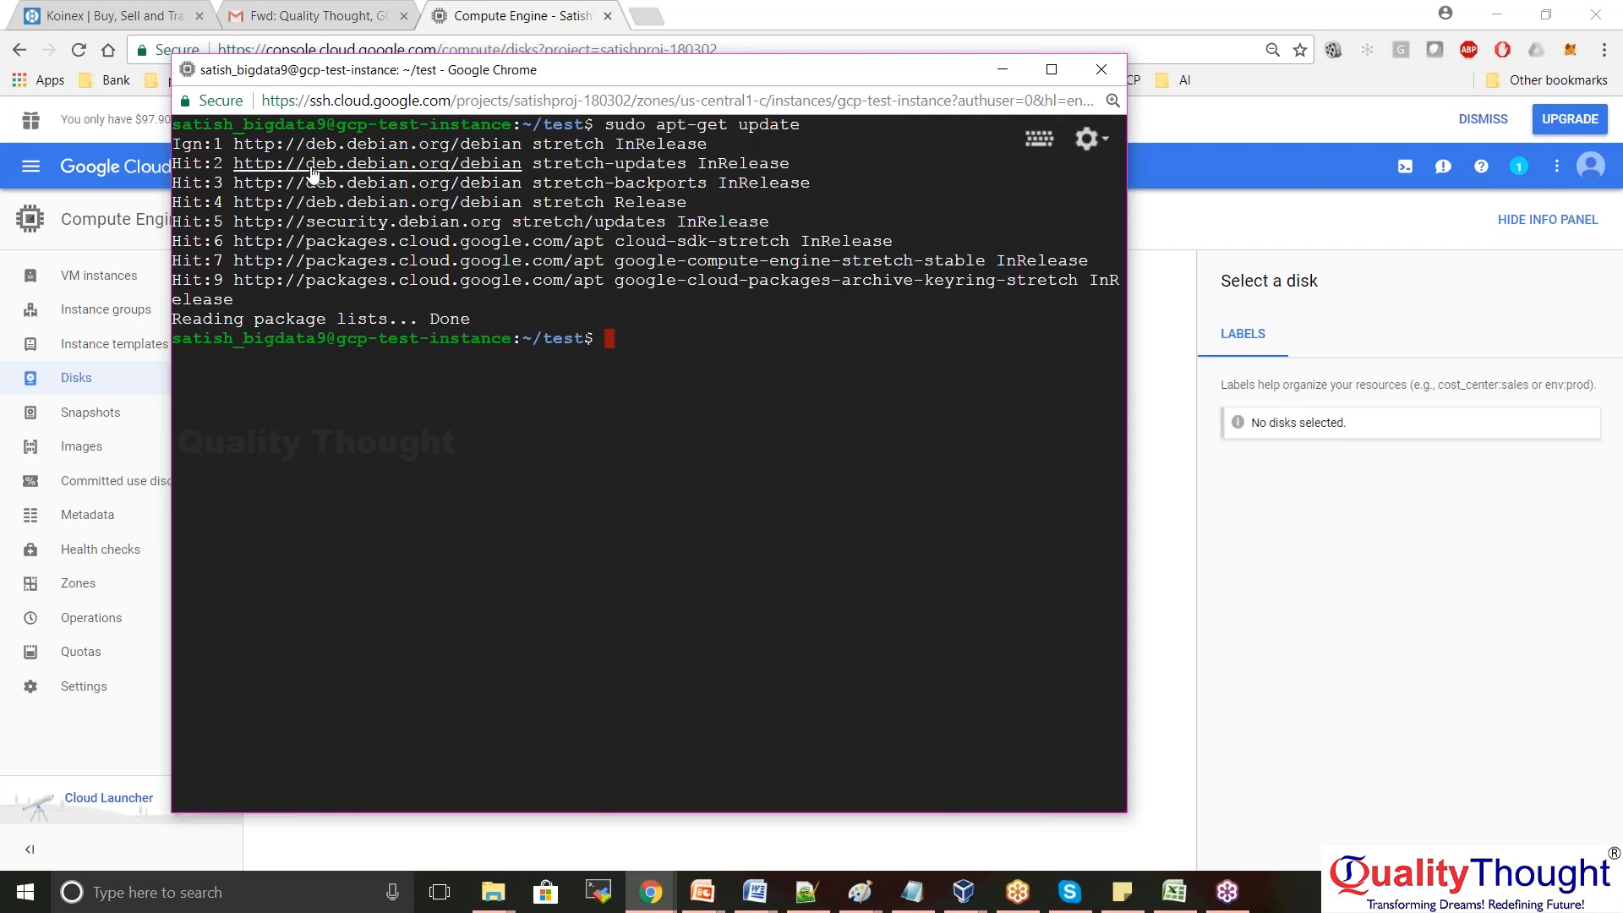
click(1166, 551)
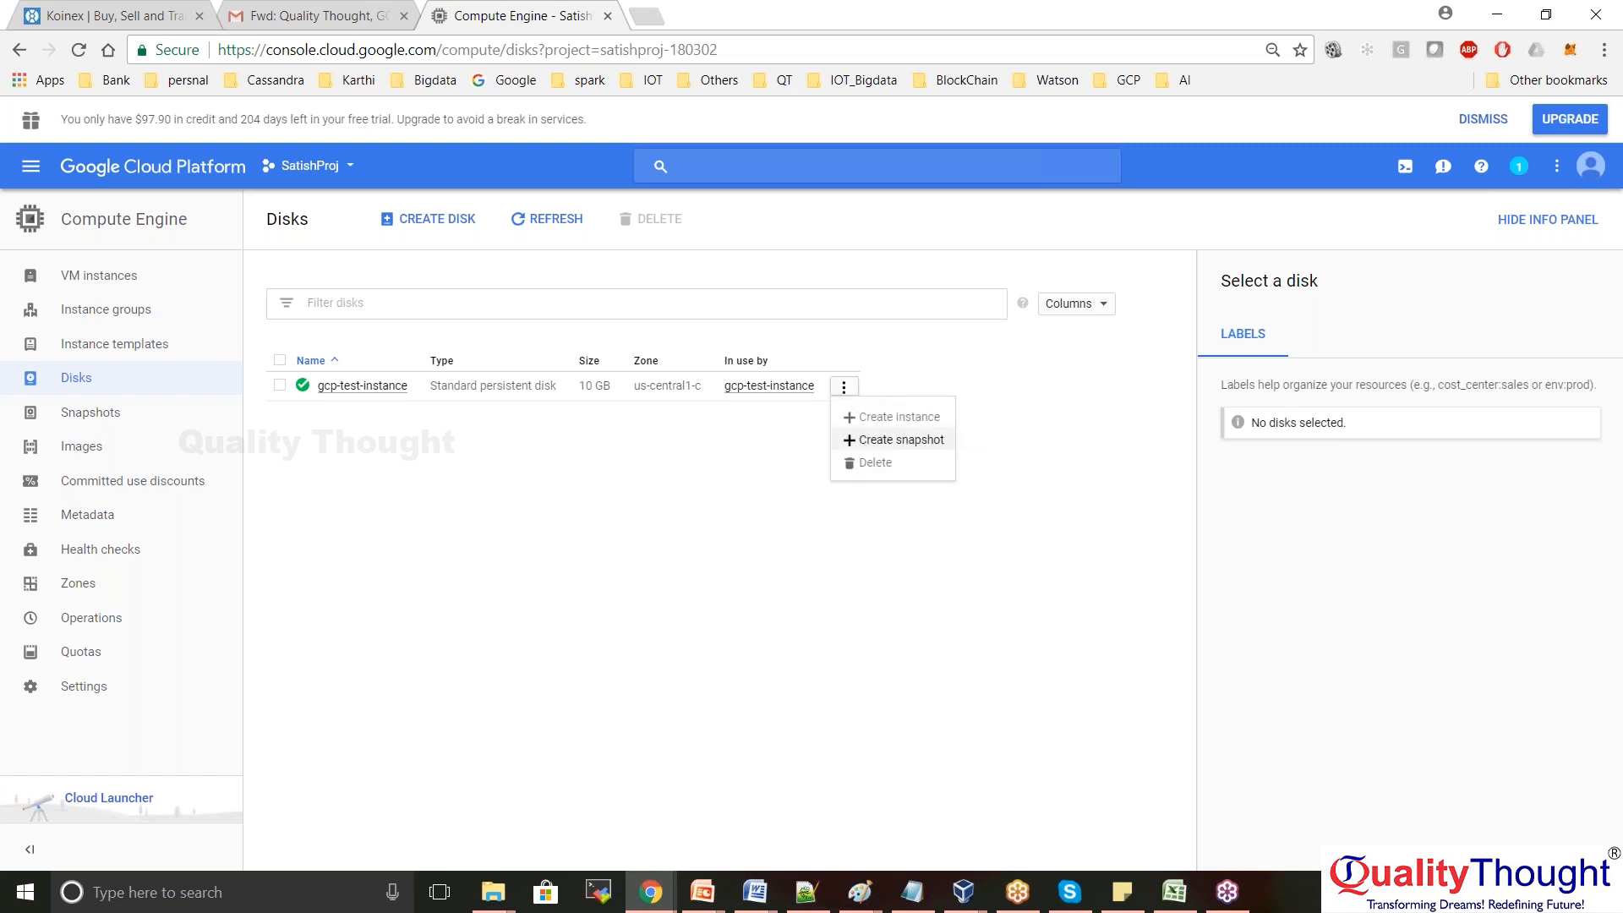
click(723, 483)
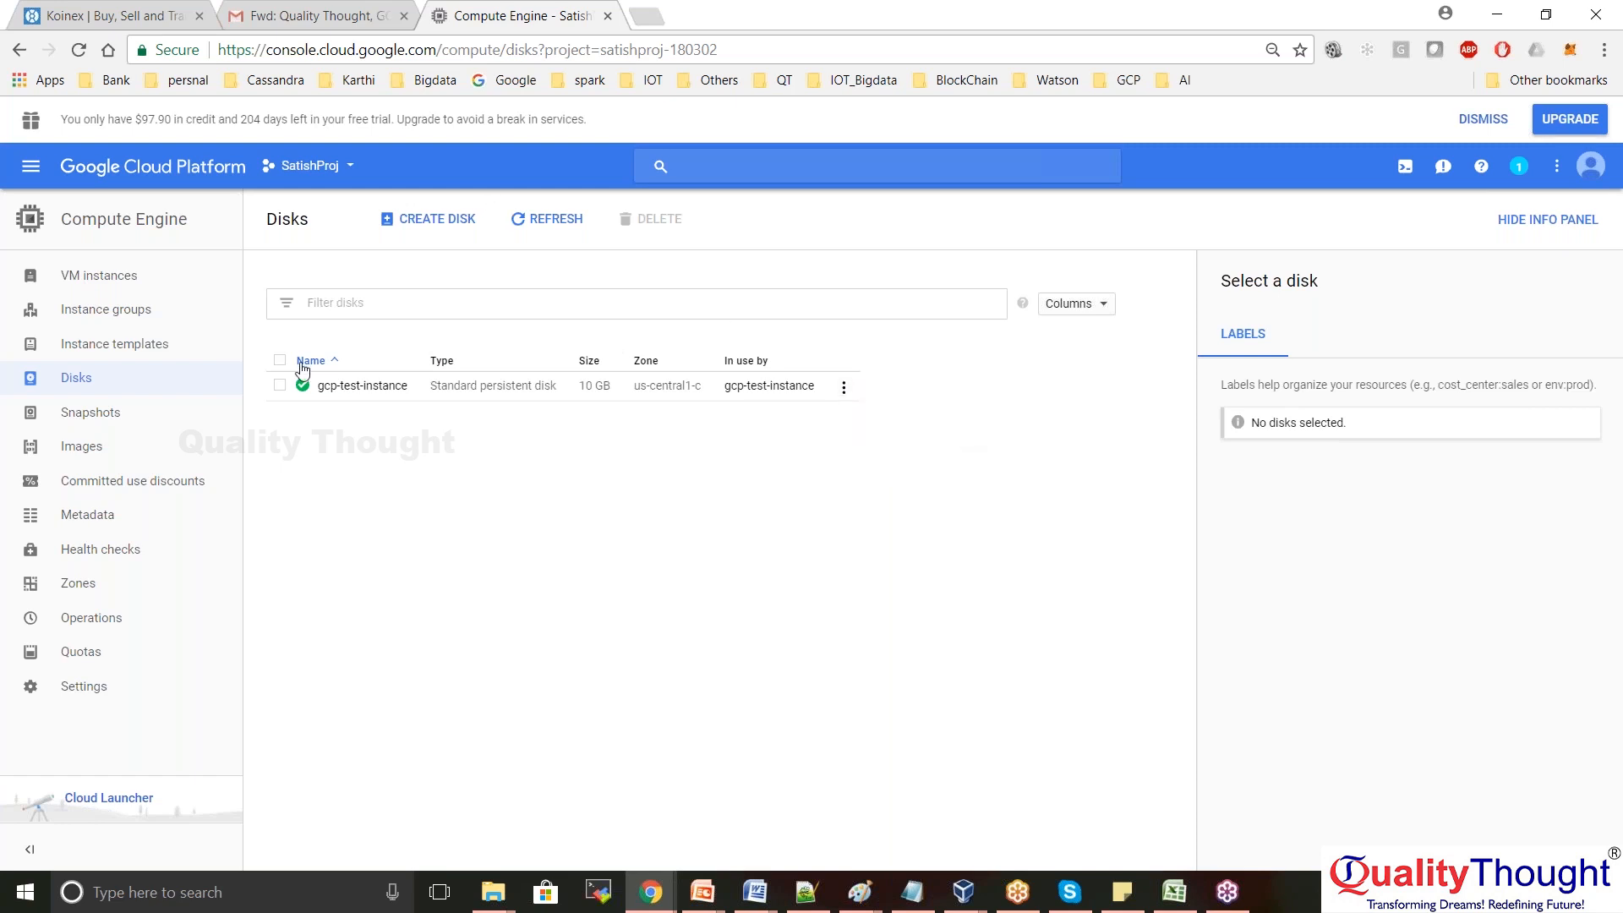
click(280, 388)
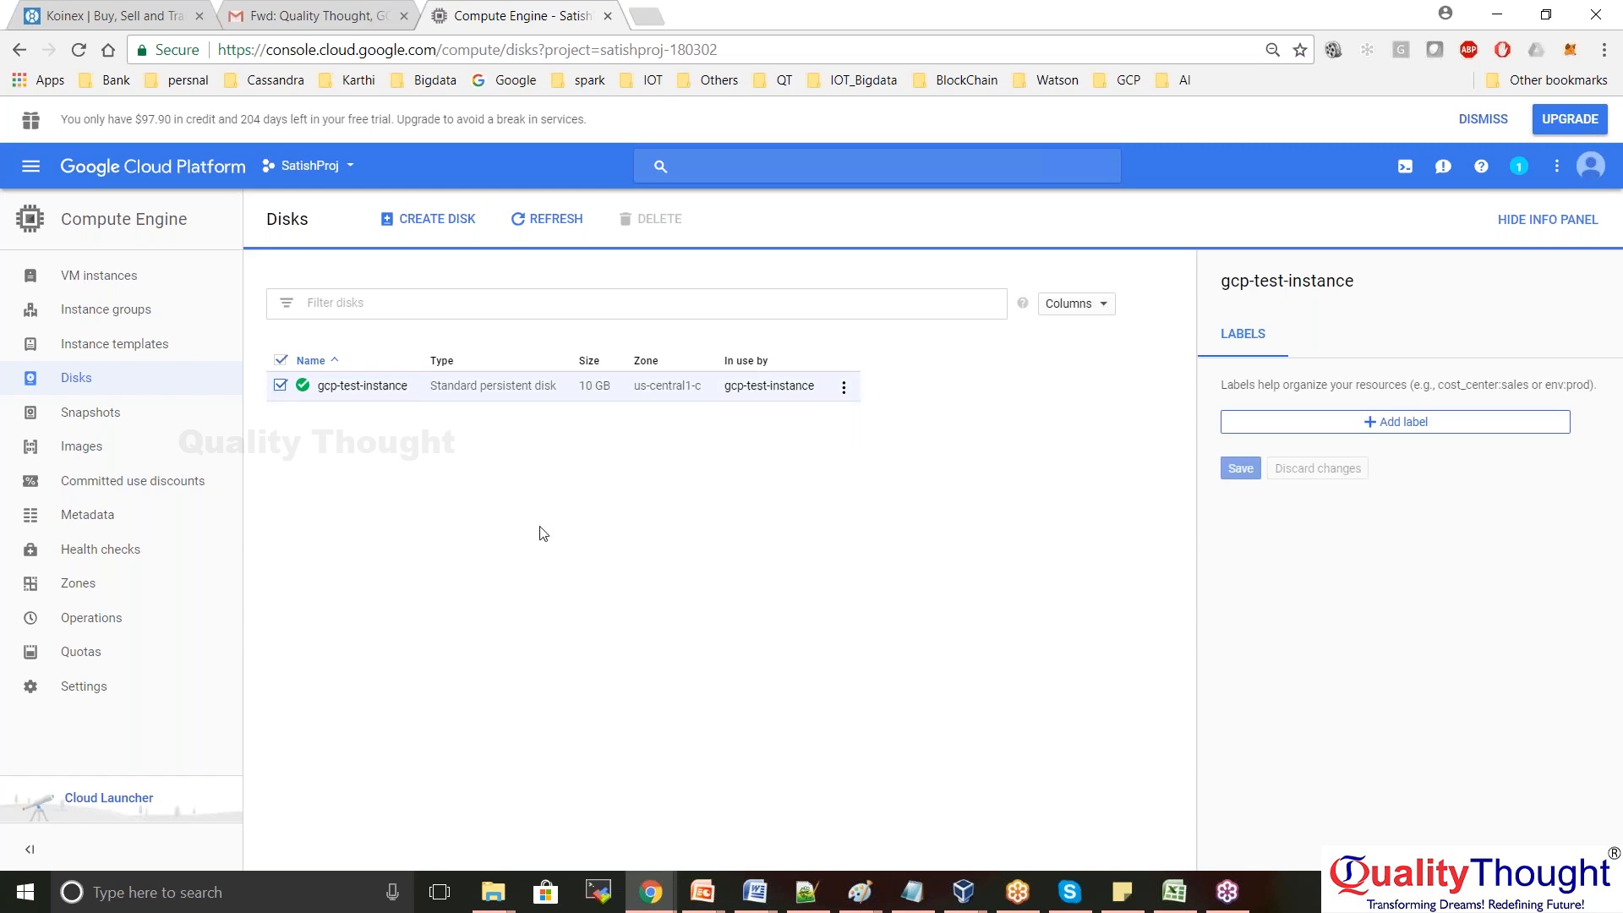
click(548, 218)
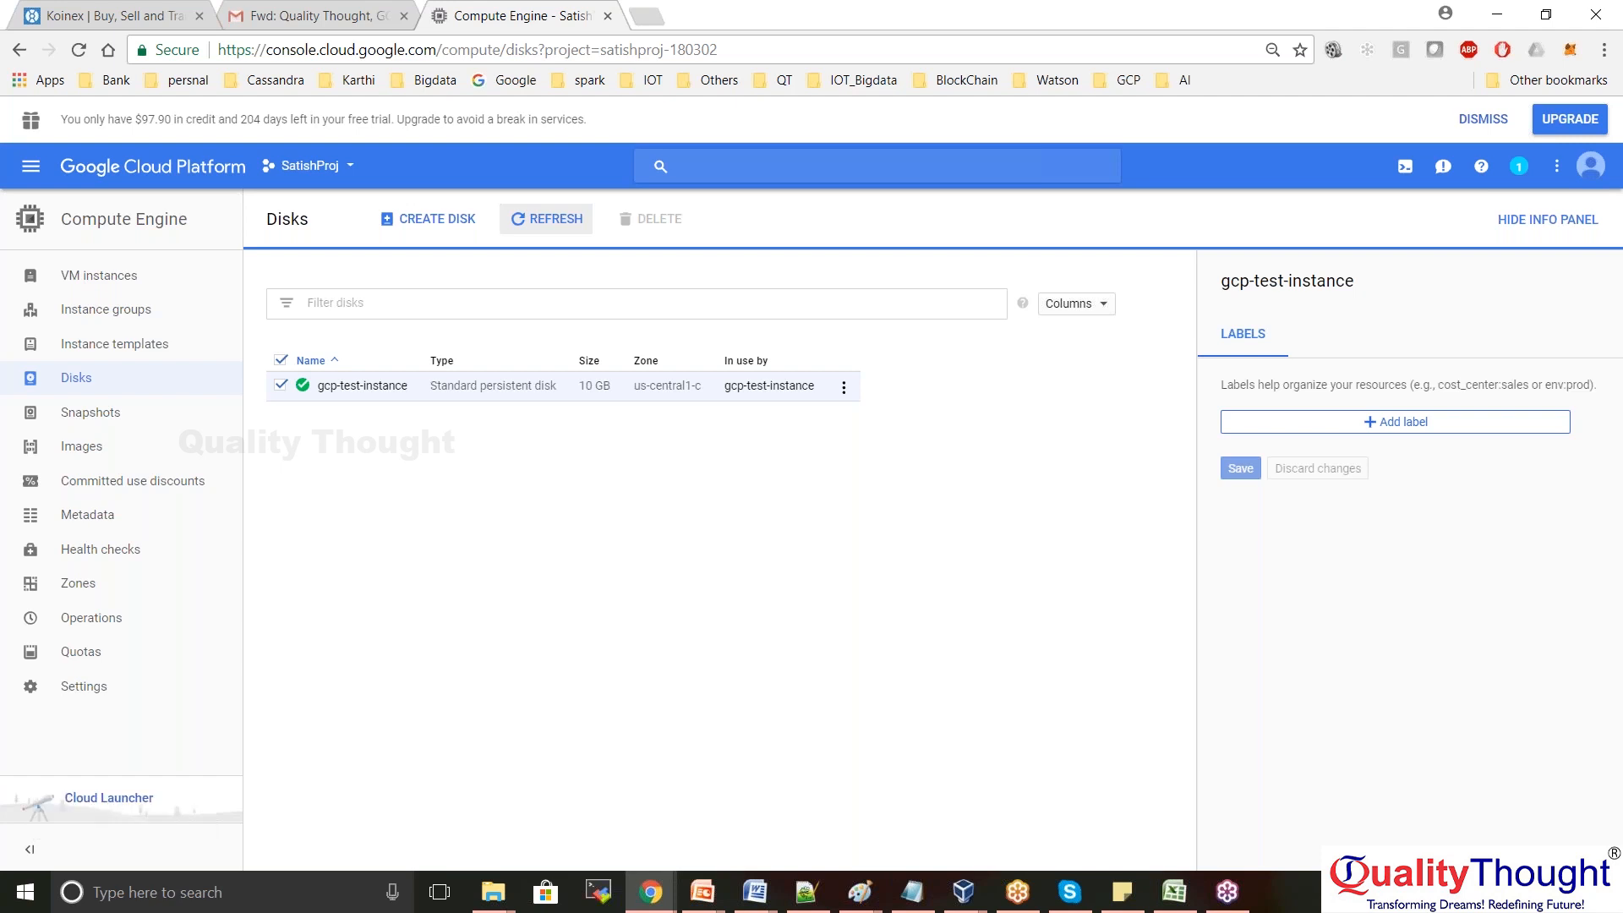
click(362, 387)
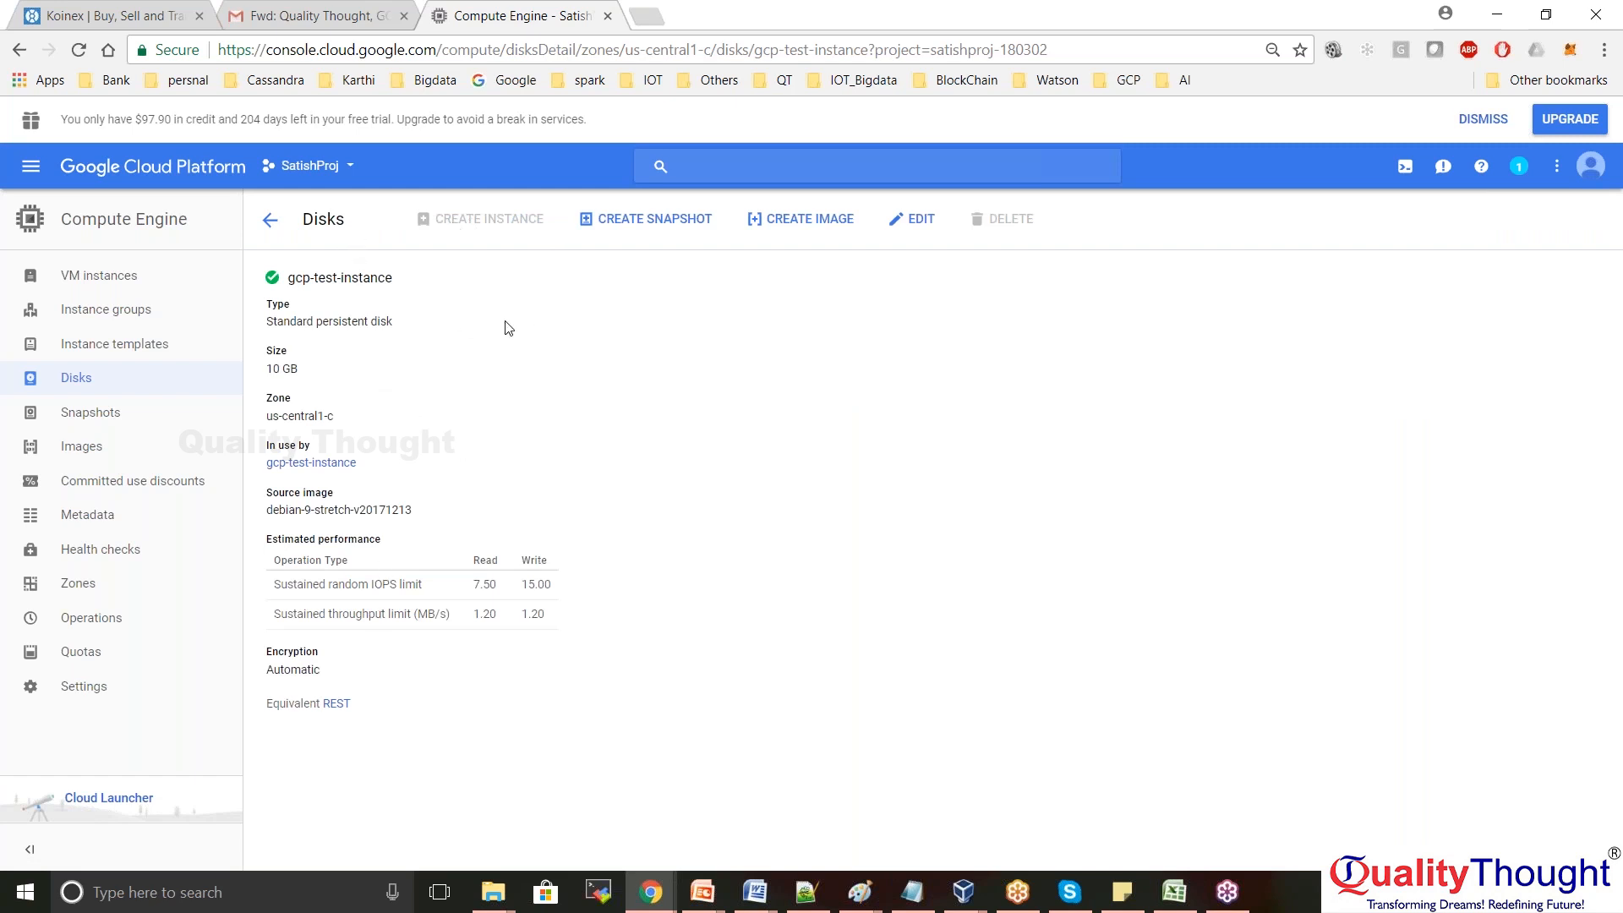
drag(446, 735, 268, 269)
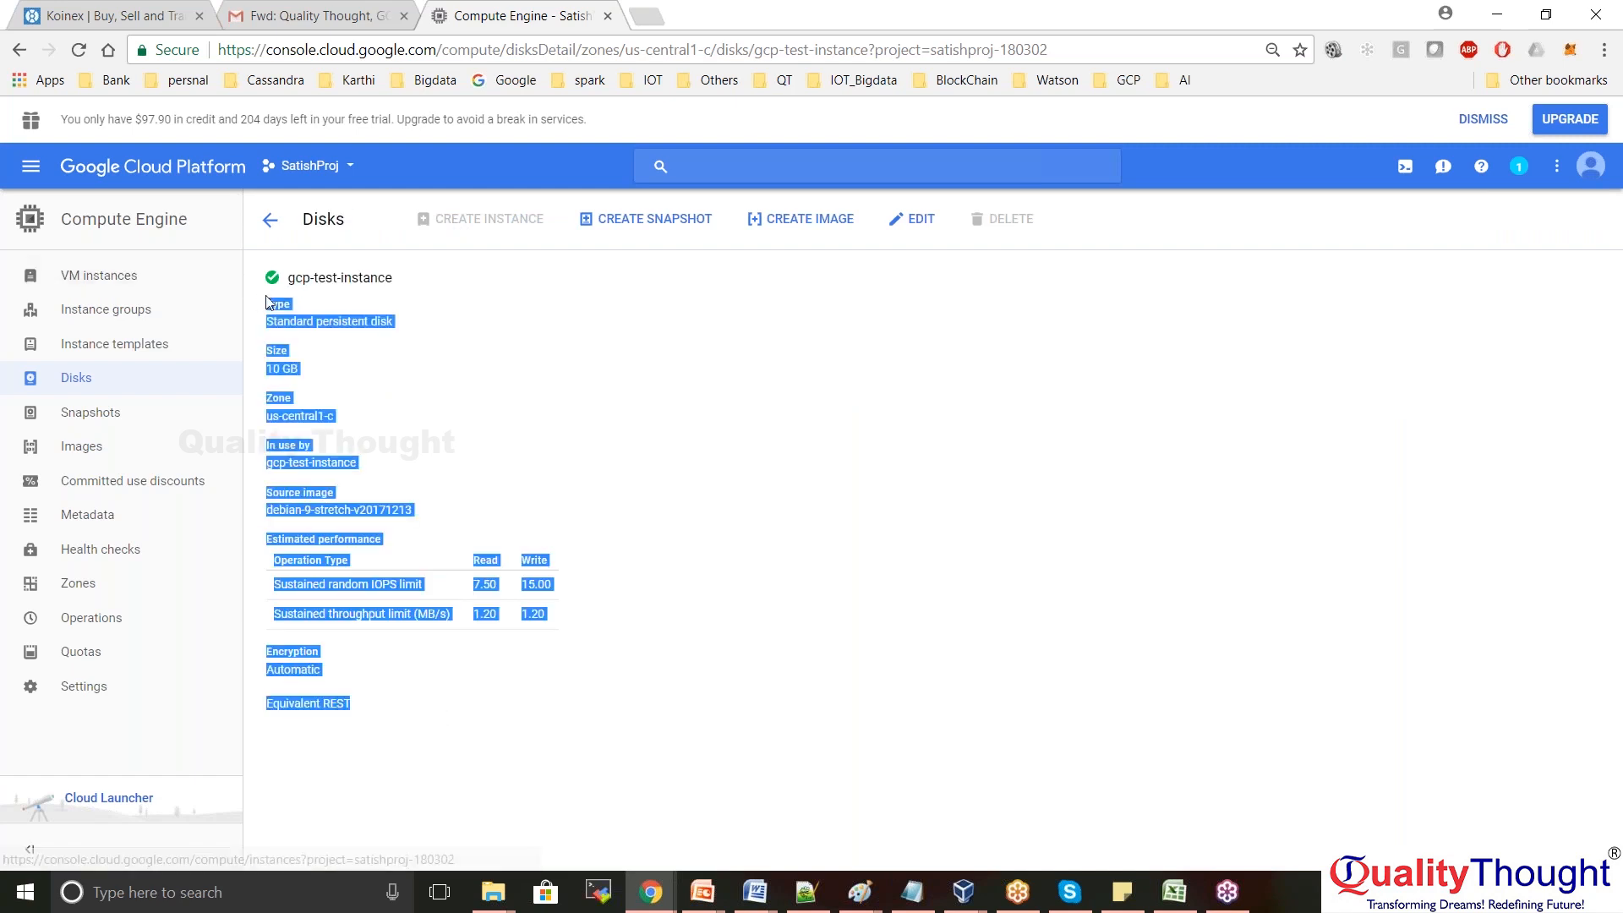
click(500, 417)
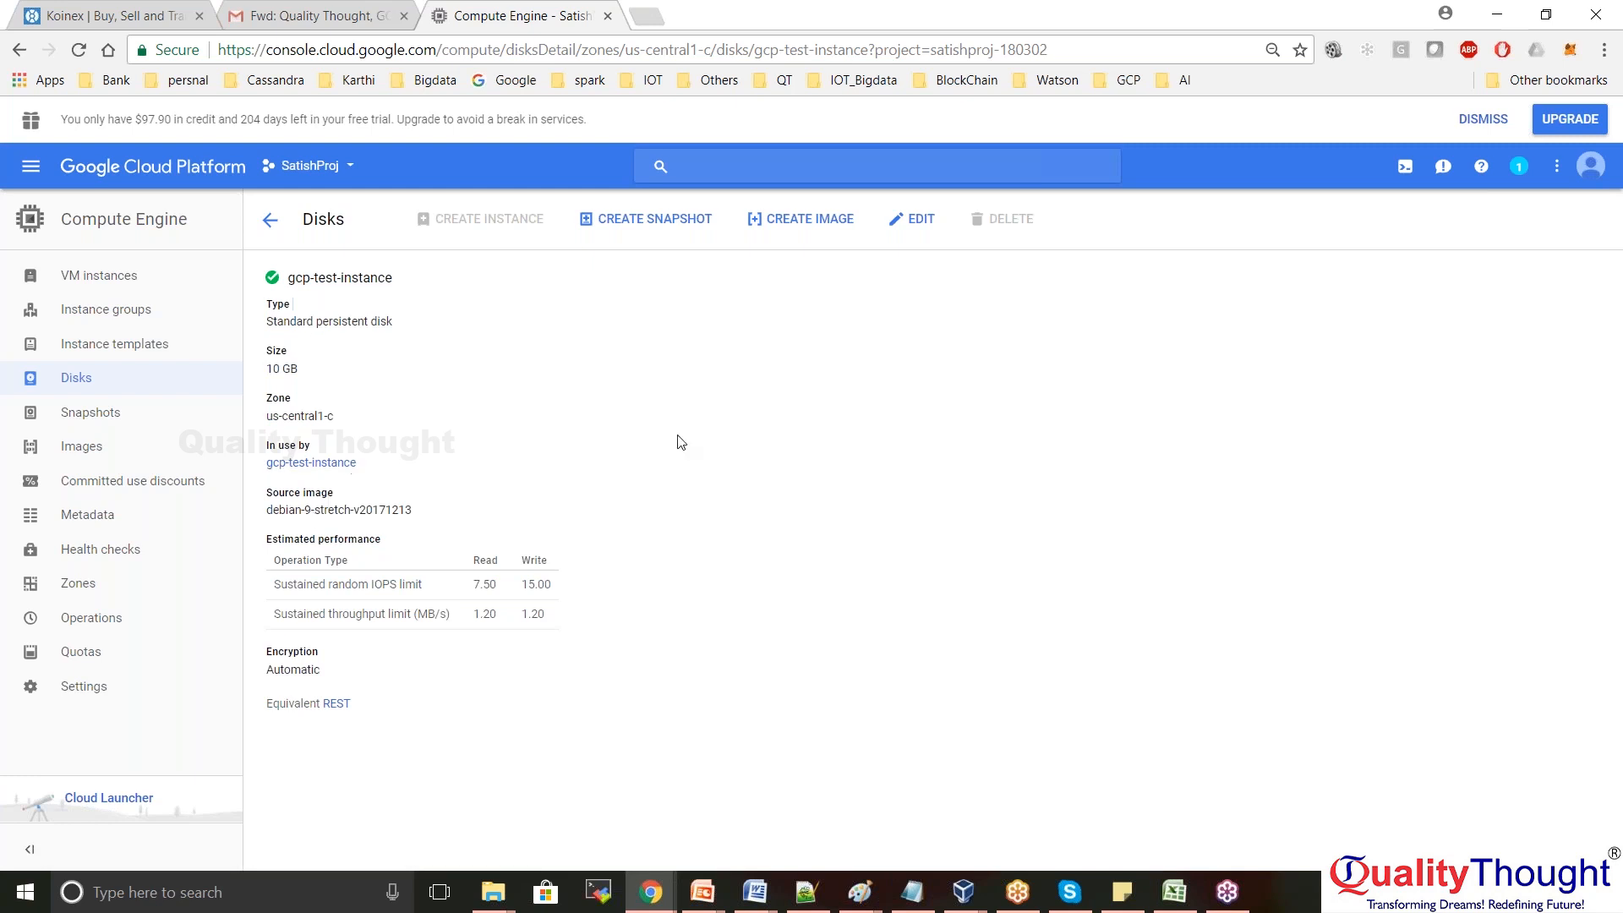
drag(415, 512, 269, 517)
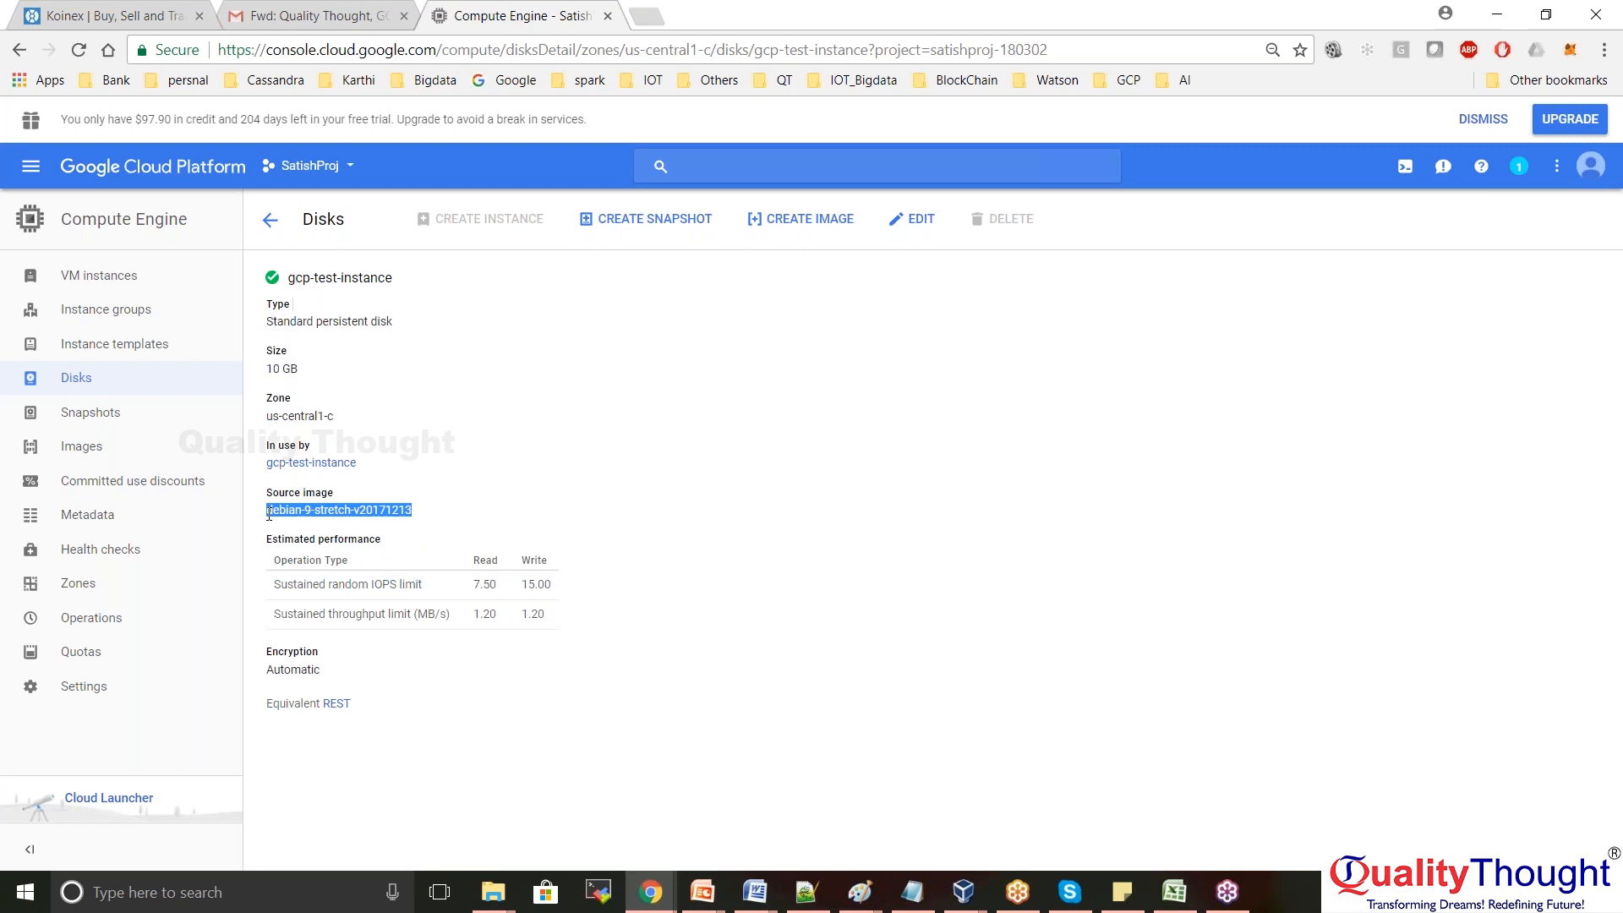
drag(561, 642, 233, 564)
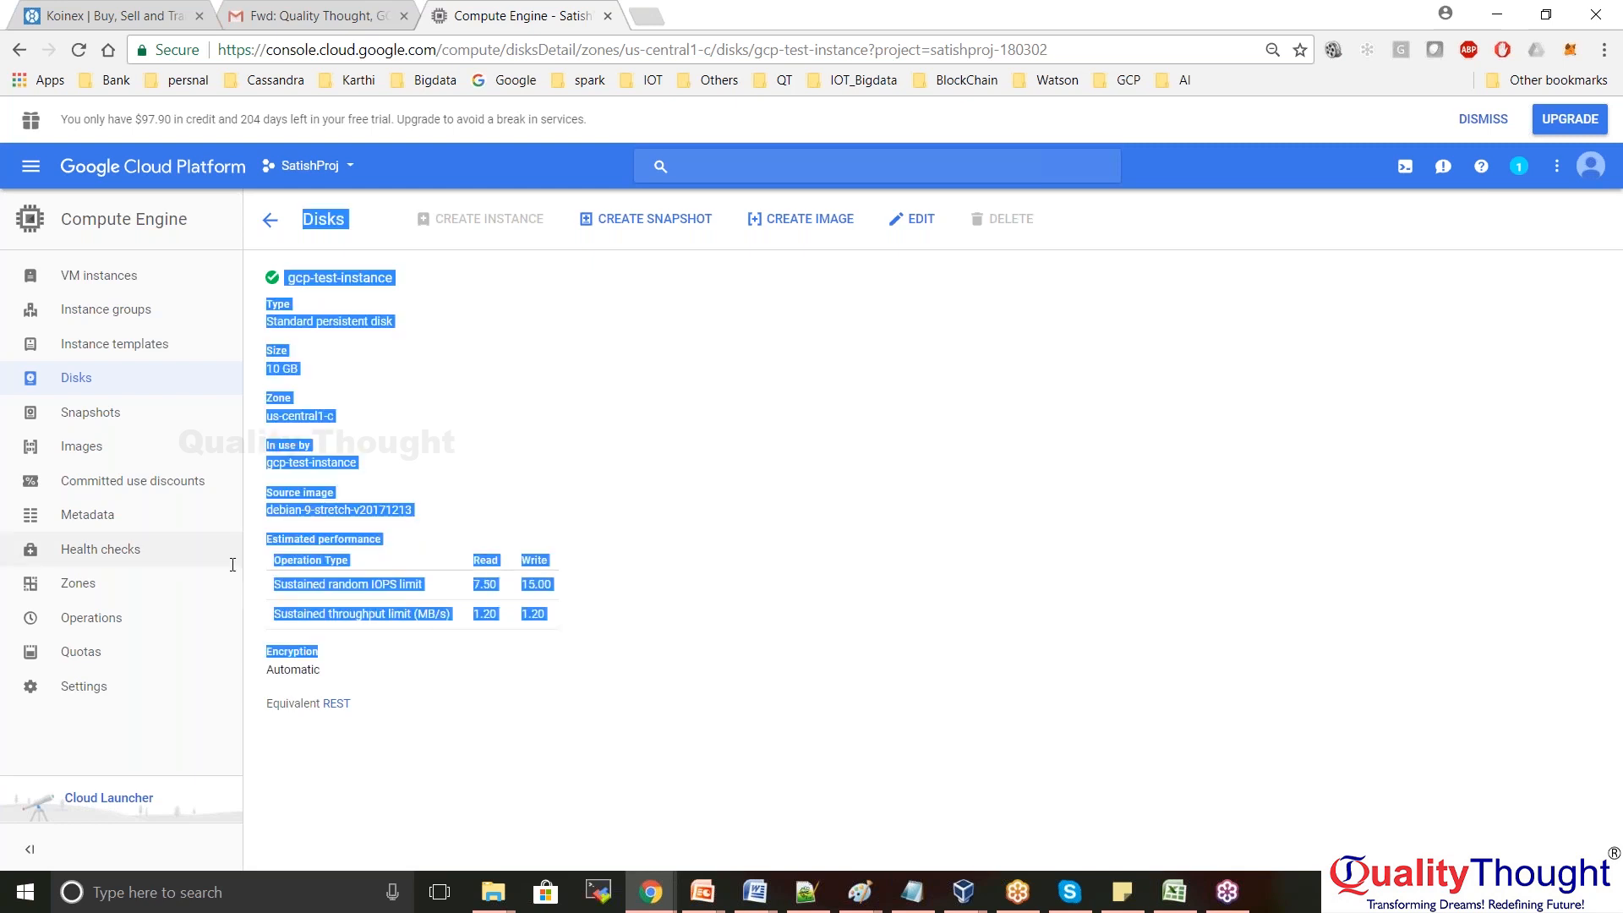
click(452, 602)
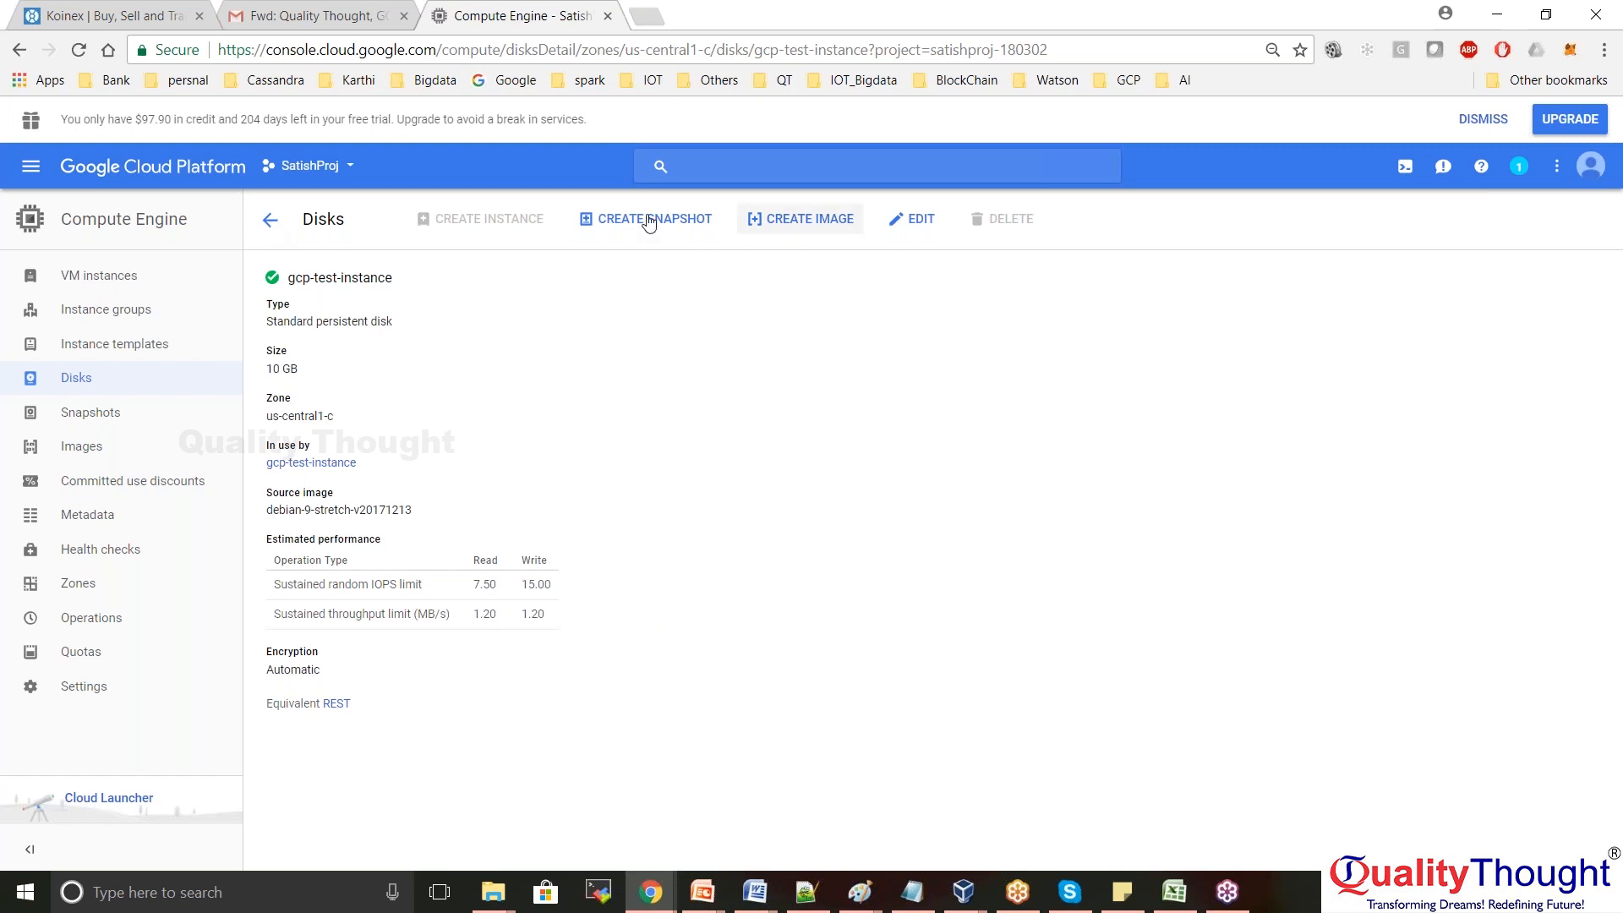
click(270, 224)
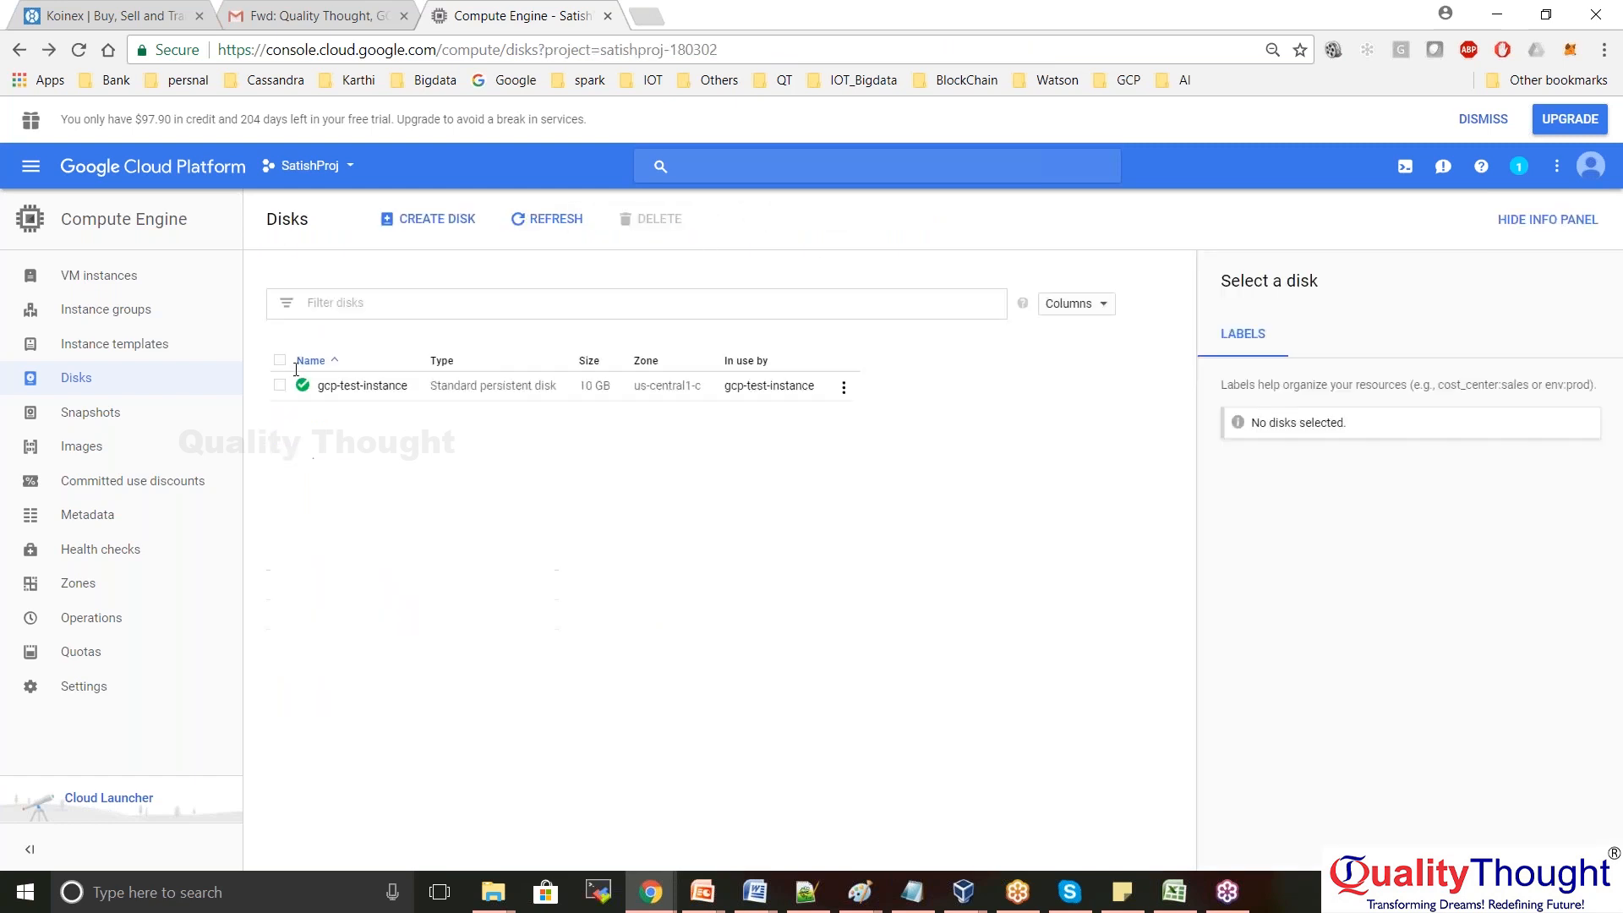
Open the gcp-test-instance disk, start editing its 10 GB size, then back out to Disks unsaved
click(363, 388)
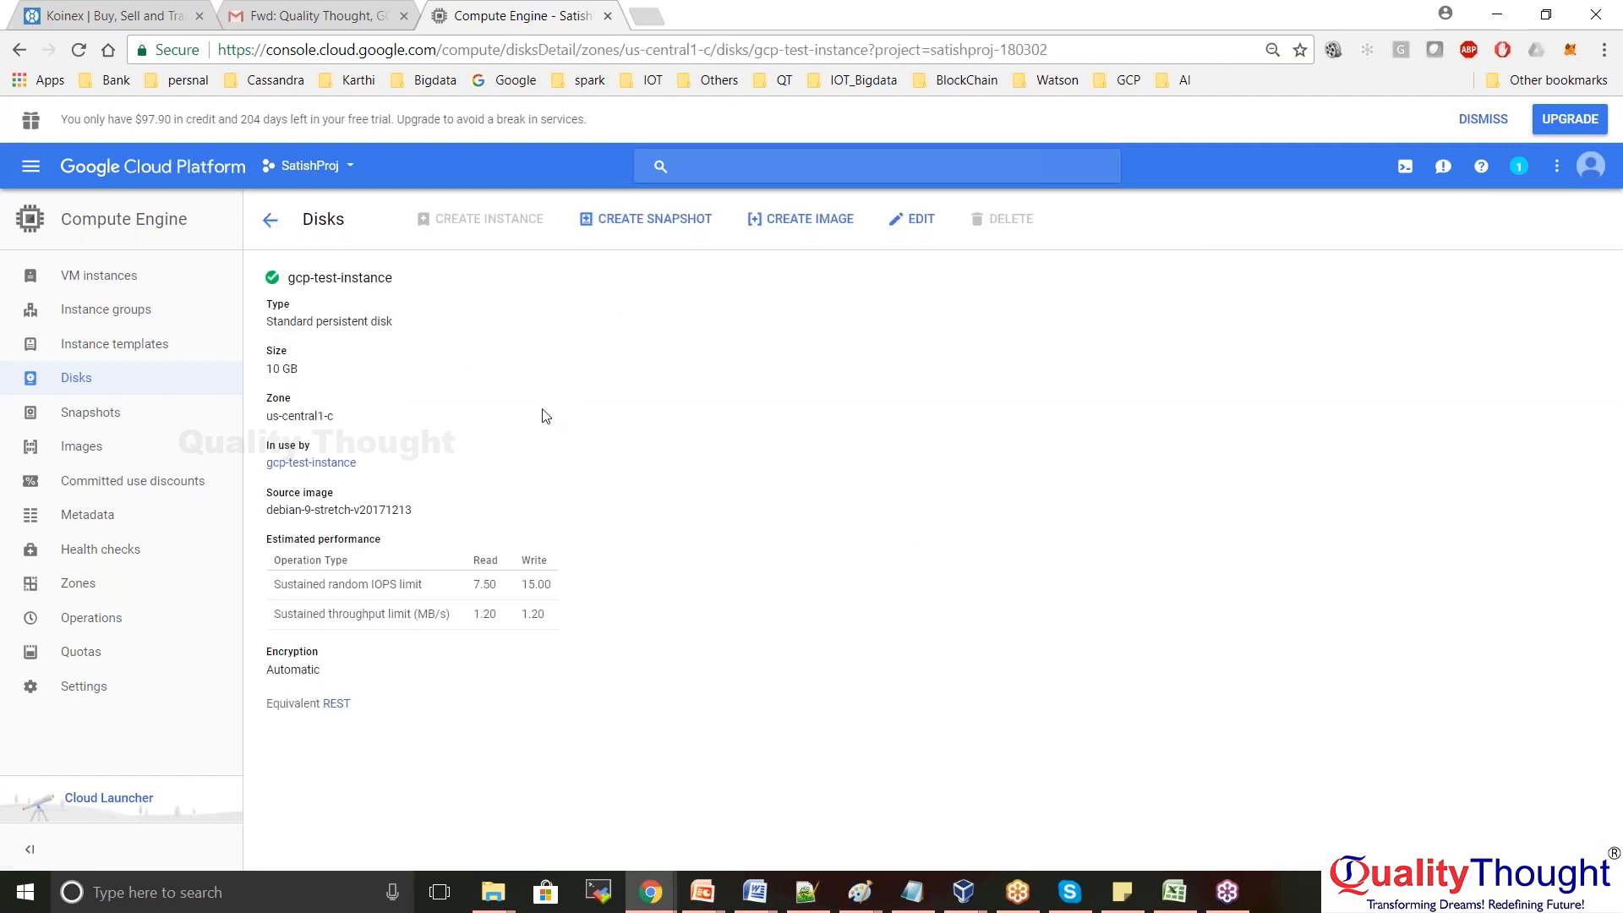
click(917, 219)
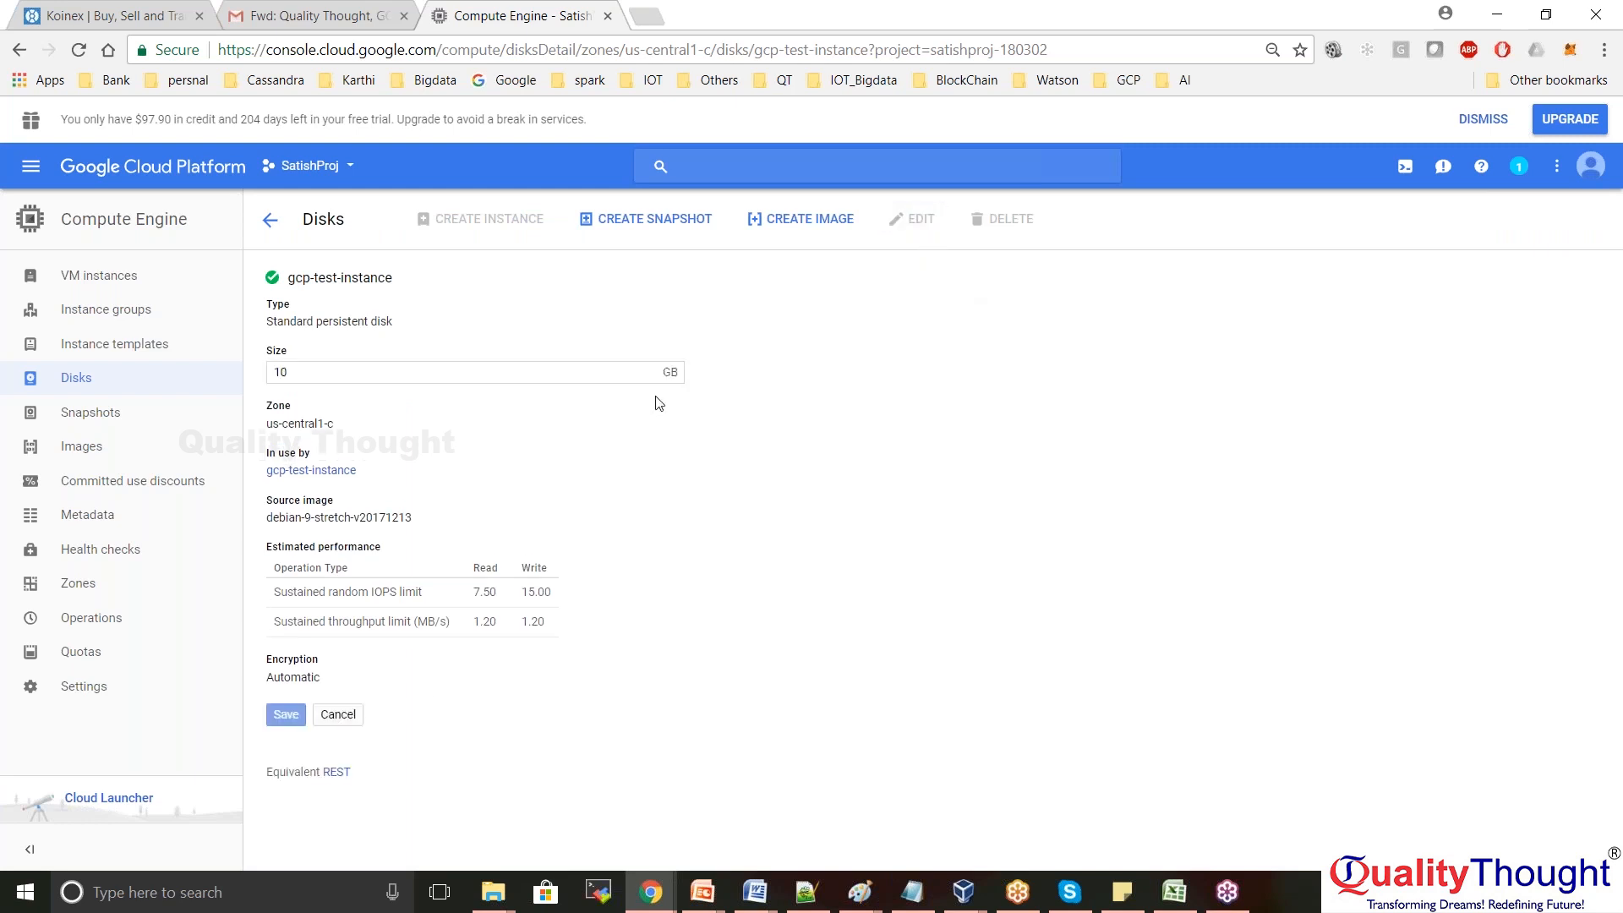
double_click(312, 366)
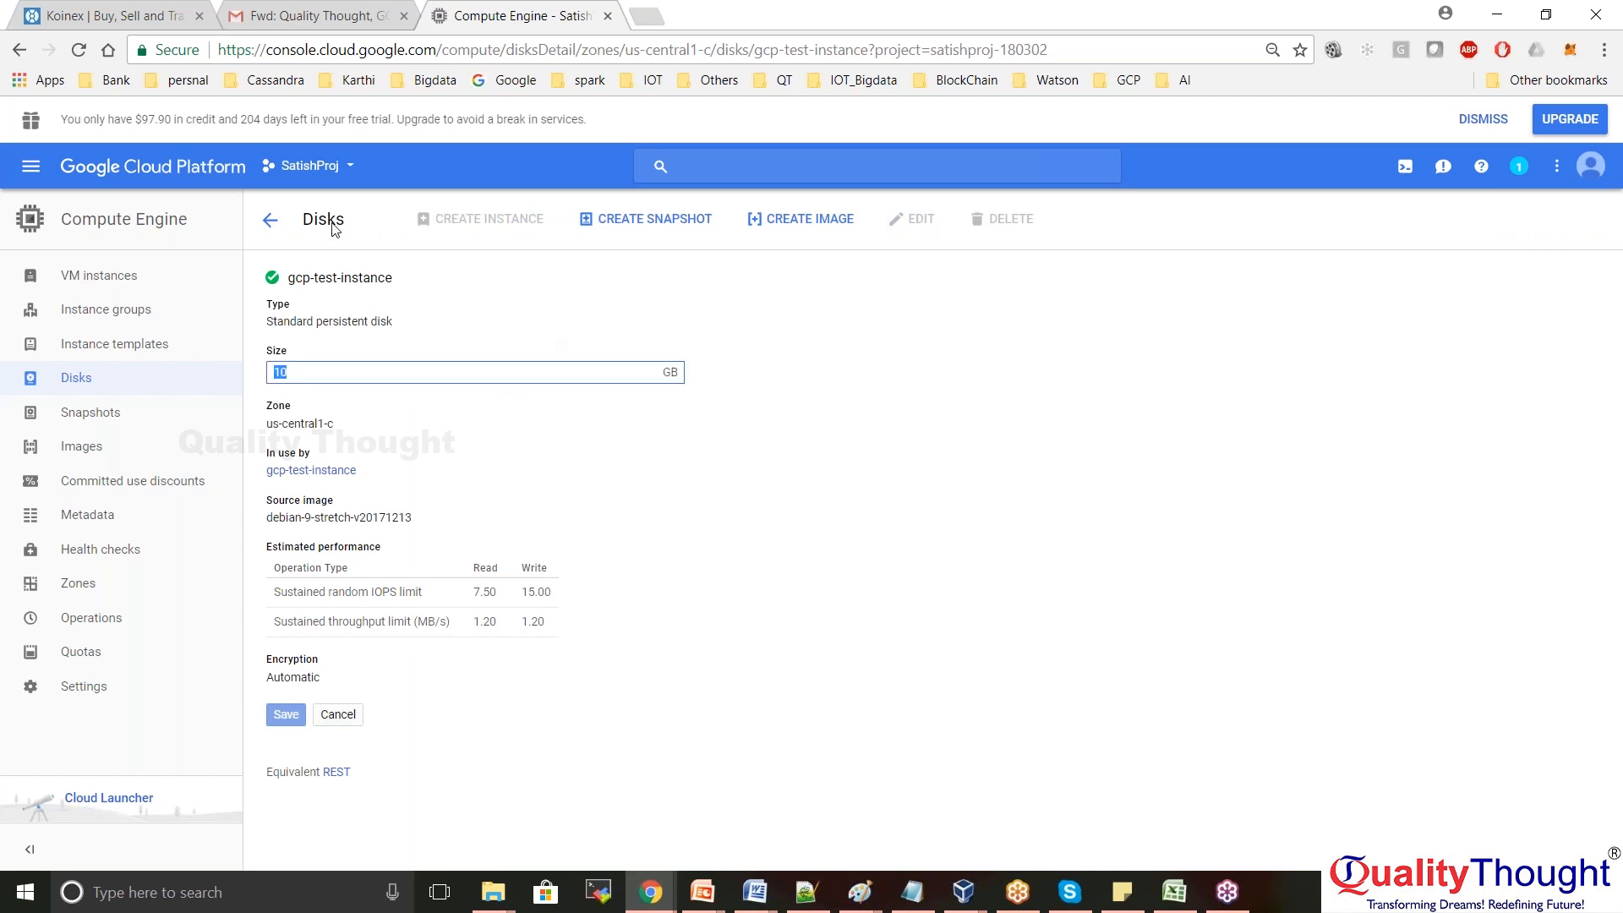
click(268, 225)
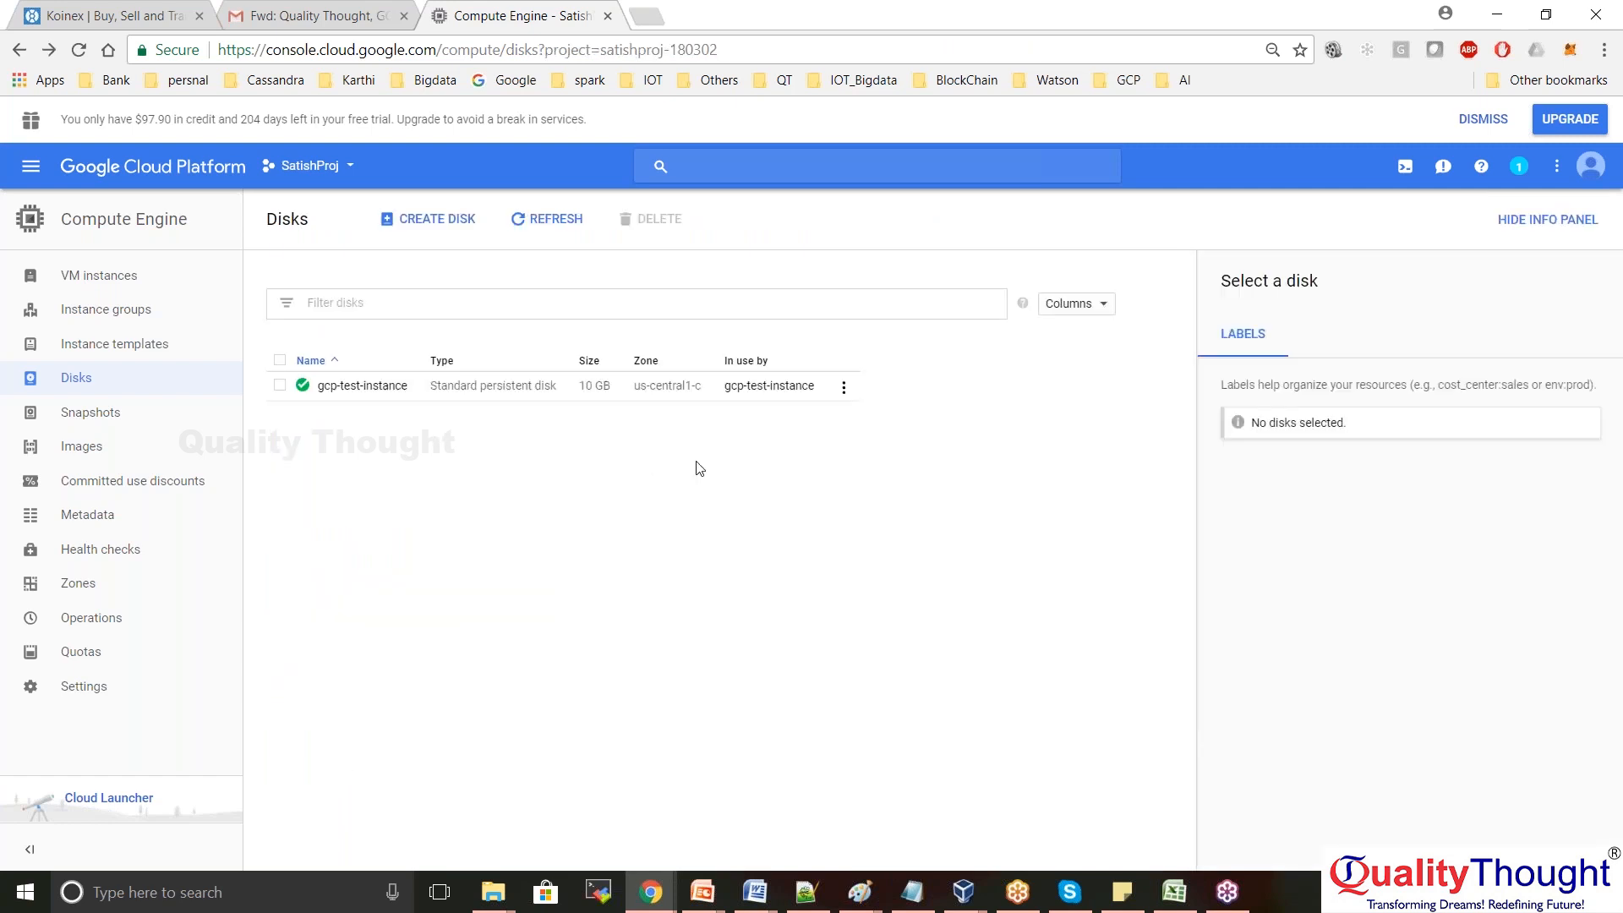
click(338, 389)
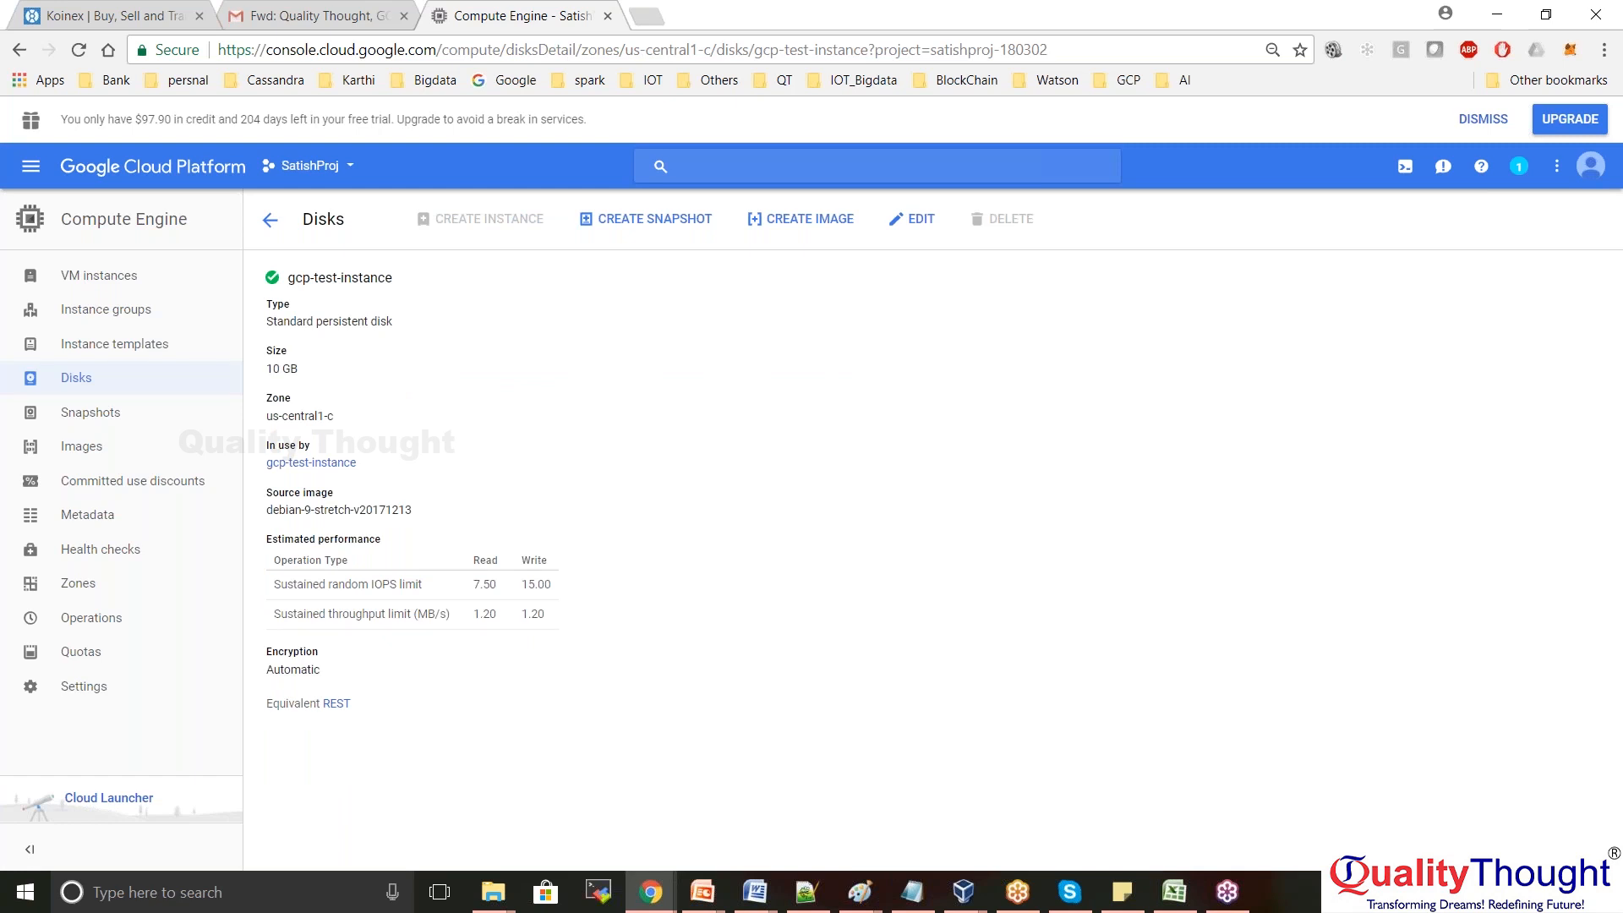
click(270, 222)
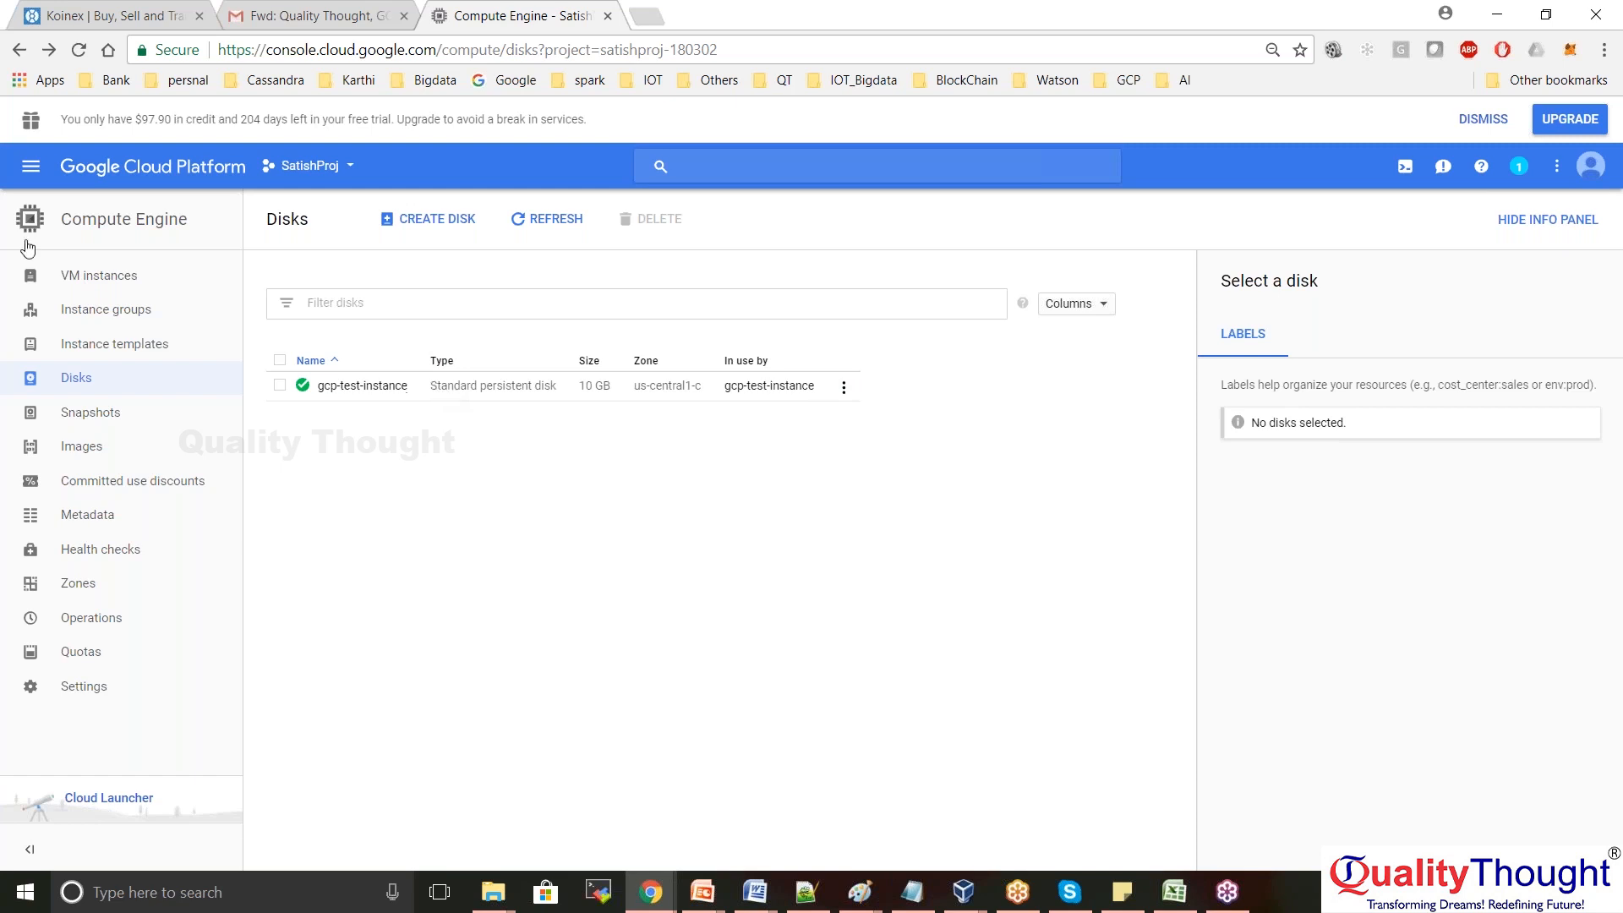
Browse the Products & services menu and go to Compute Engine > VM instances
click(32, 168)
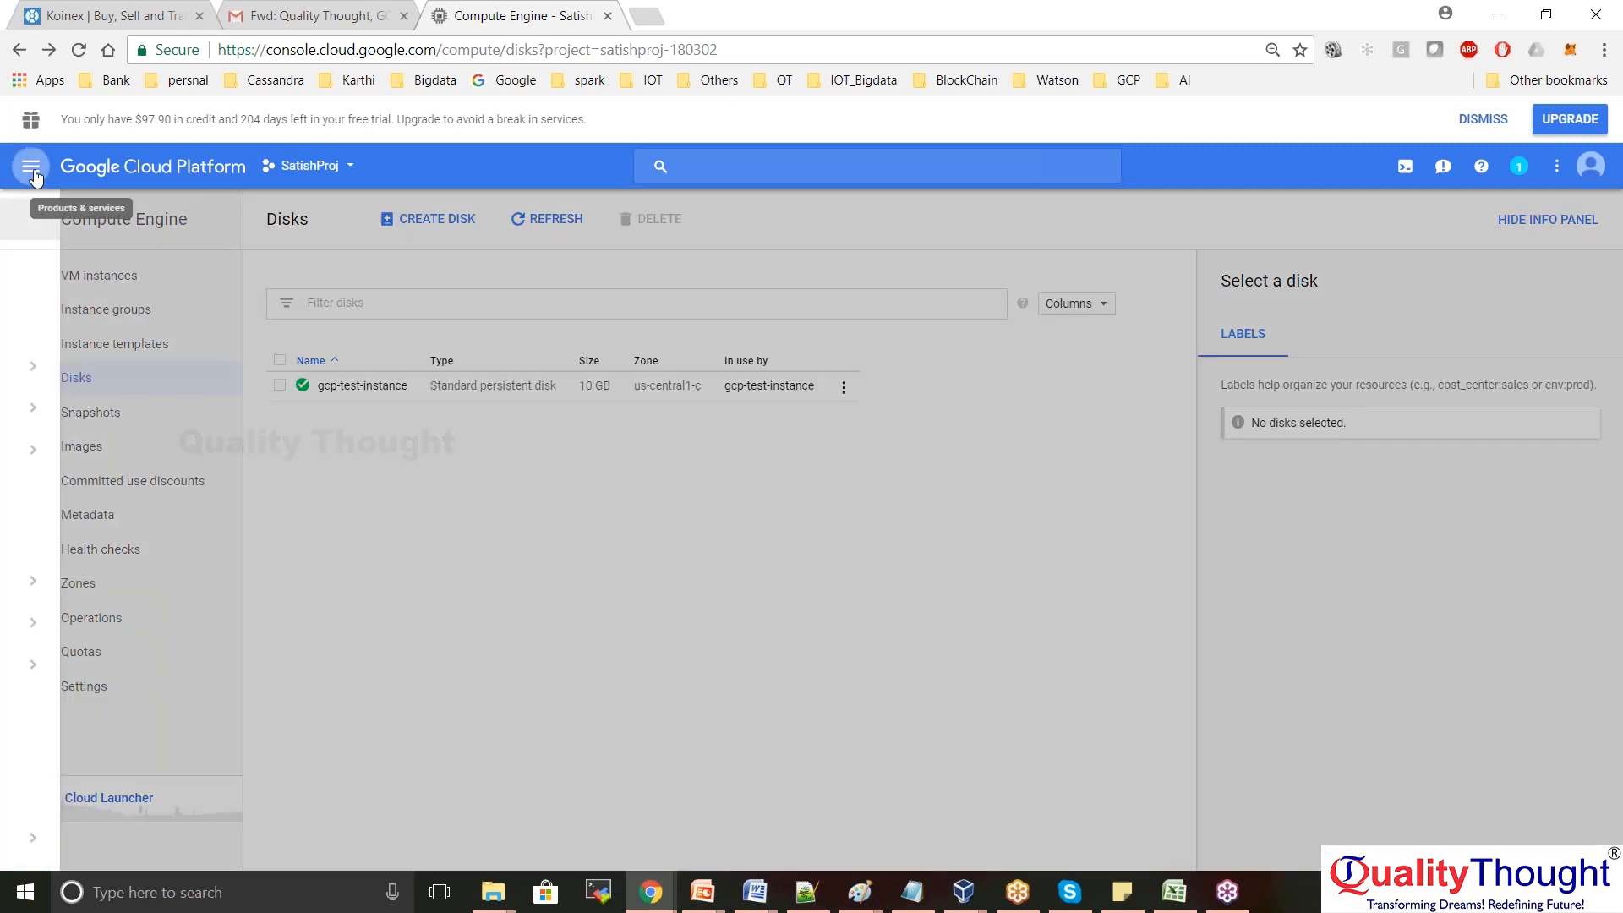
mouse_move(135, 581)
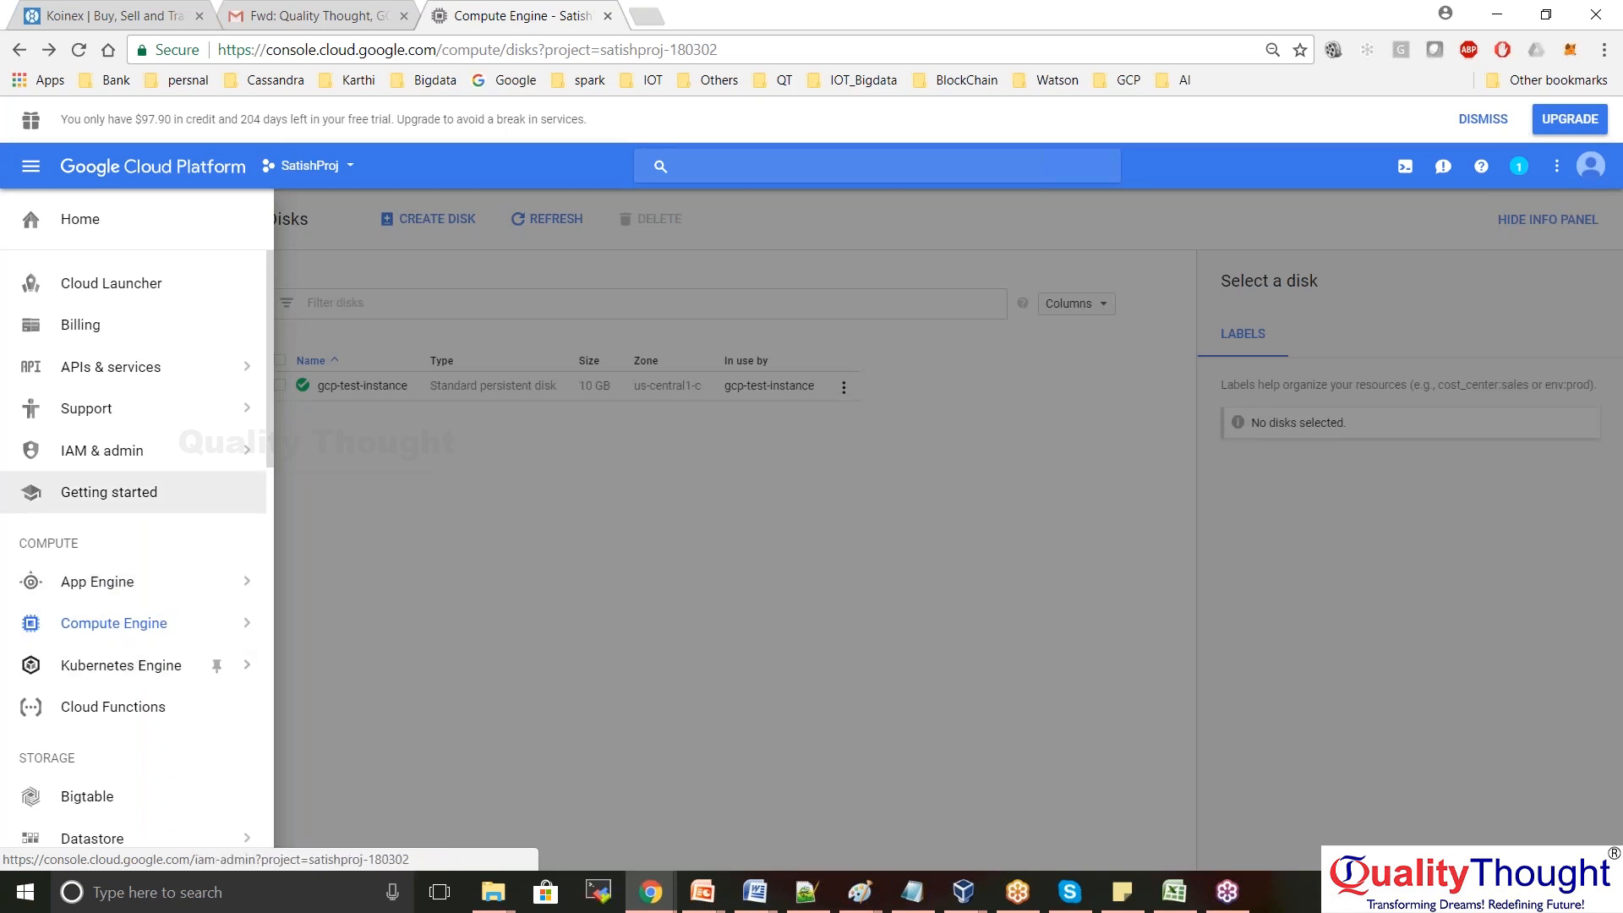
mouse_move(265, 372)
drag(267, 333, 262, 476)
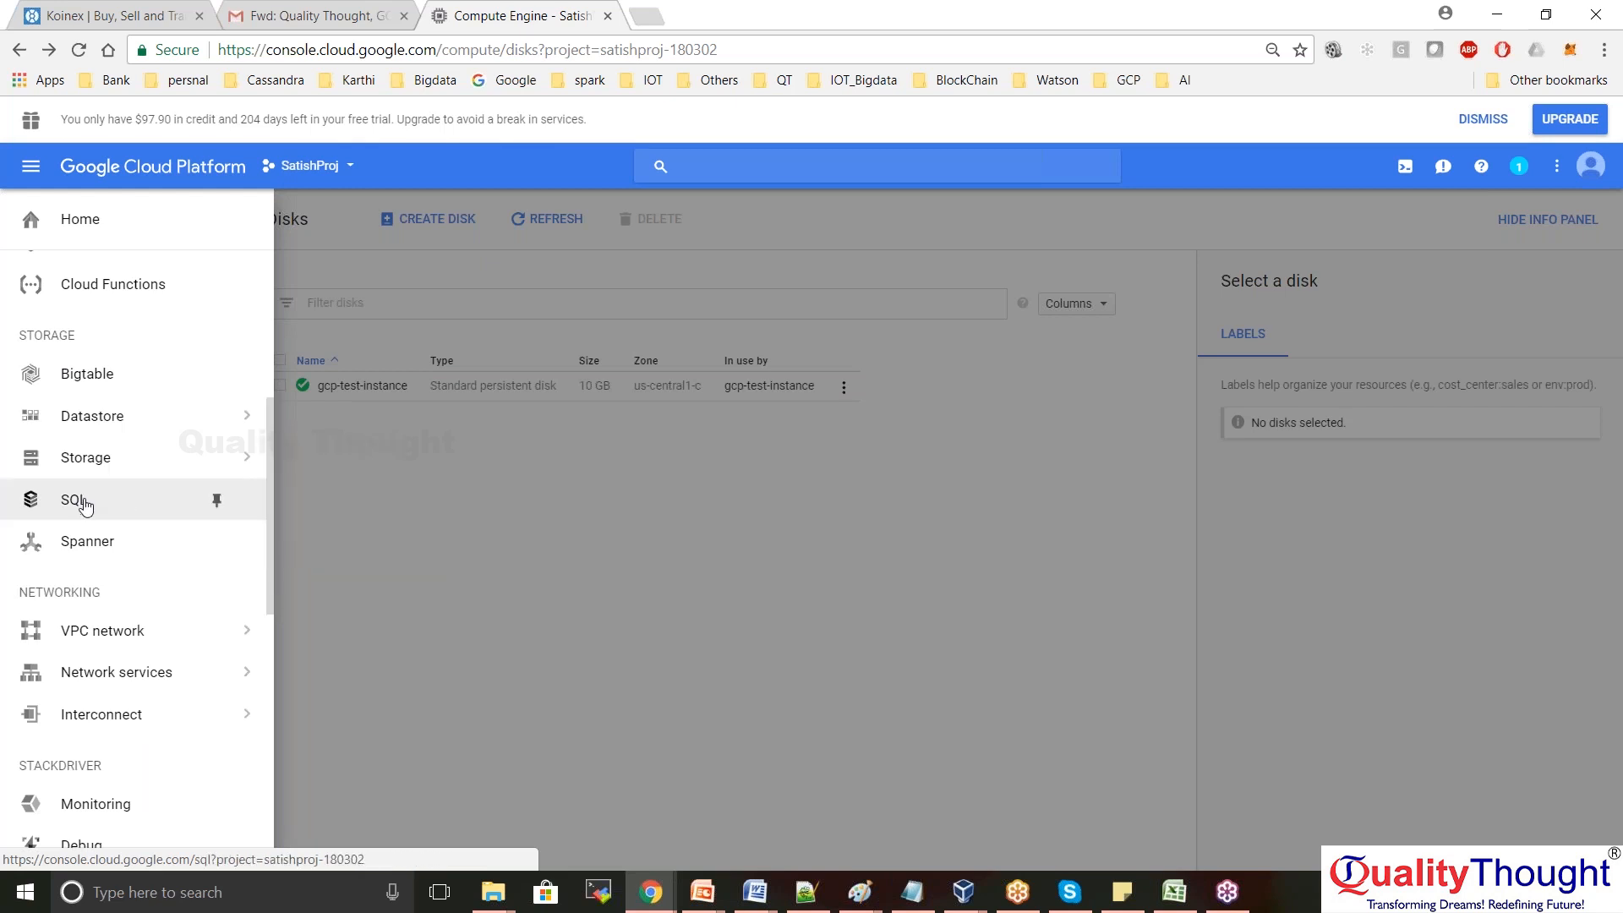
mouse_move(91, 431)
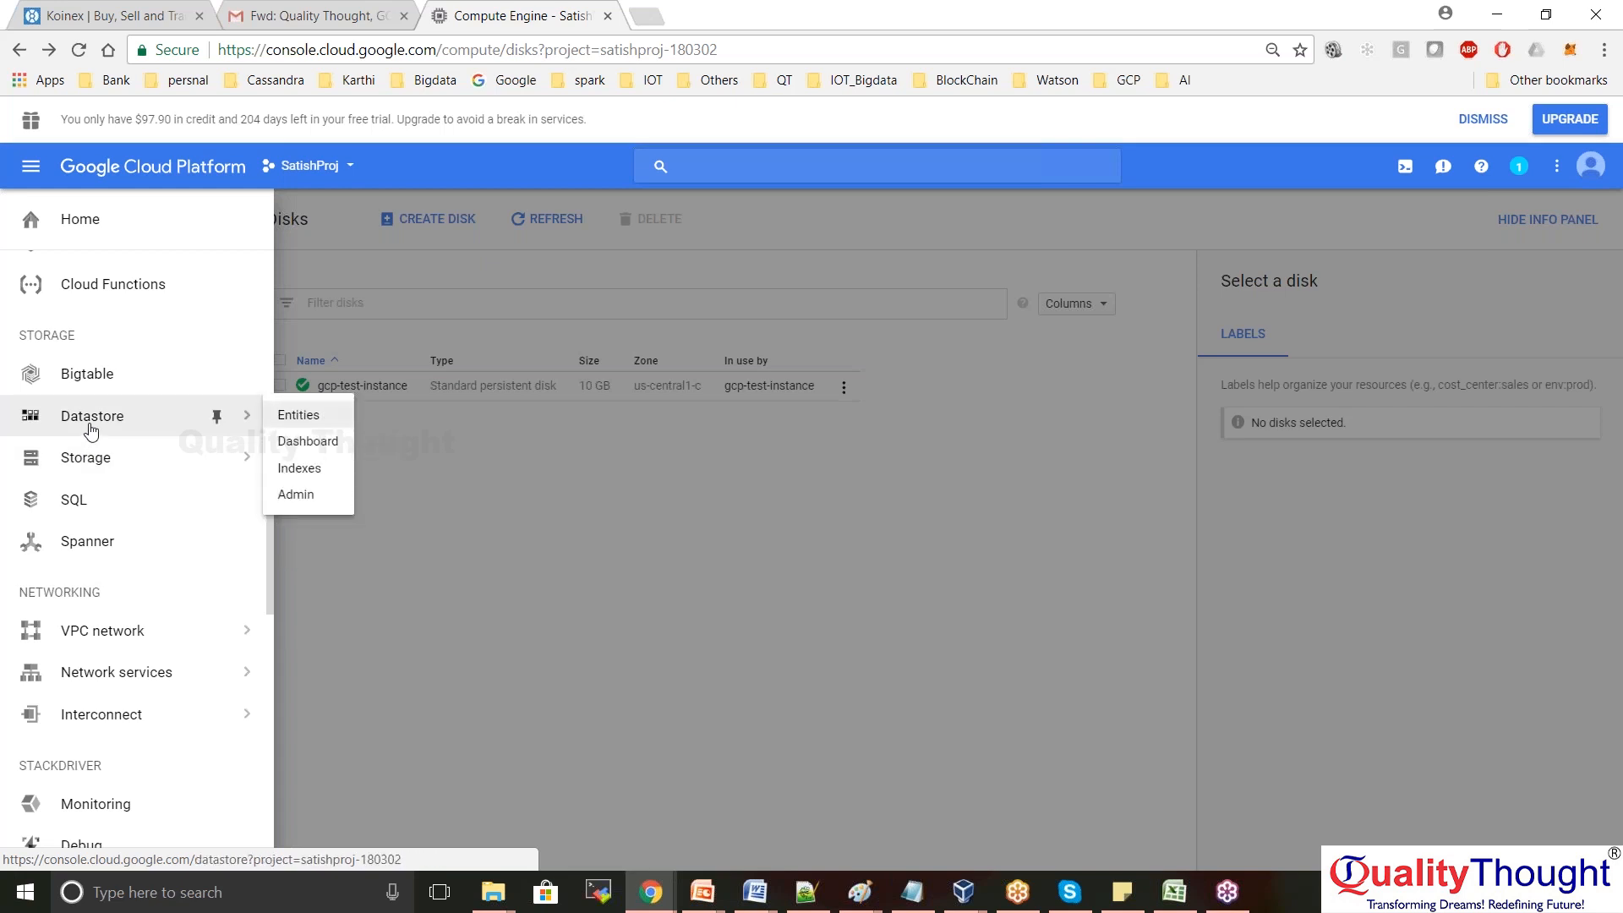
mouse_move(169, 457)
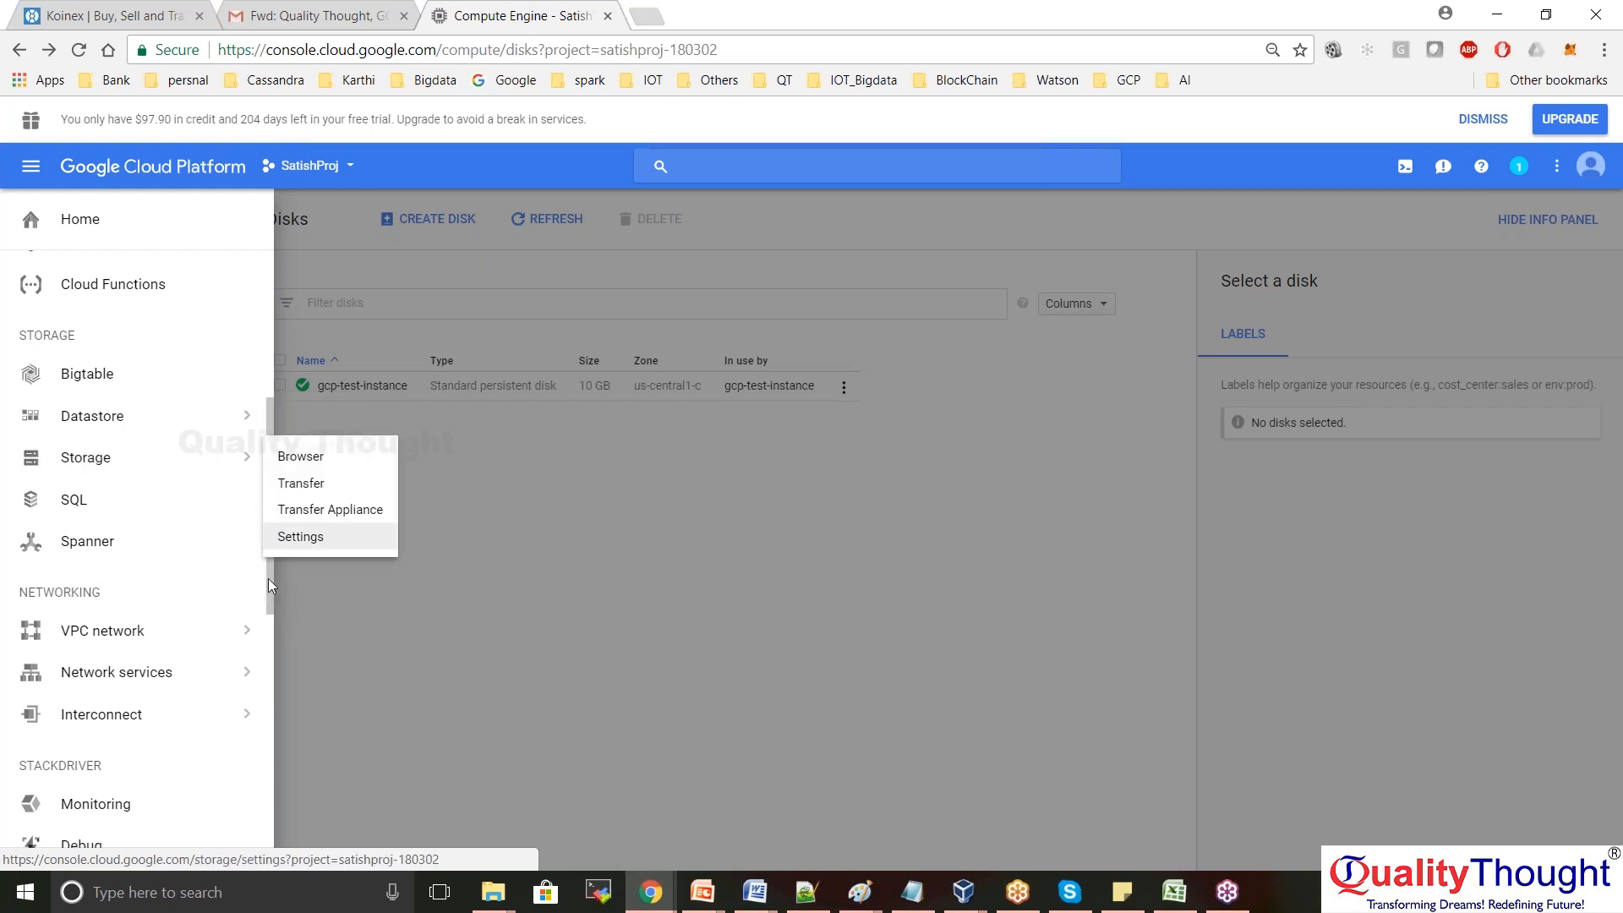
drag(268, 581, 267, 844)
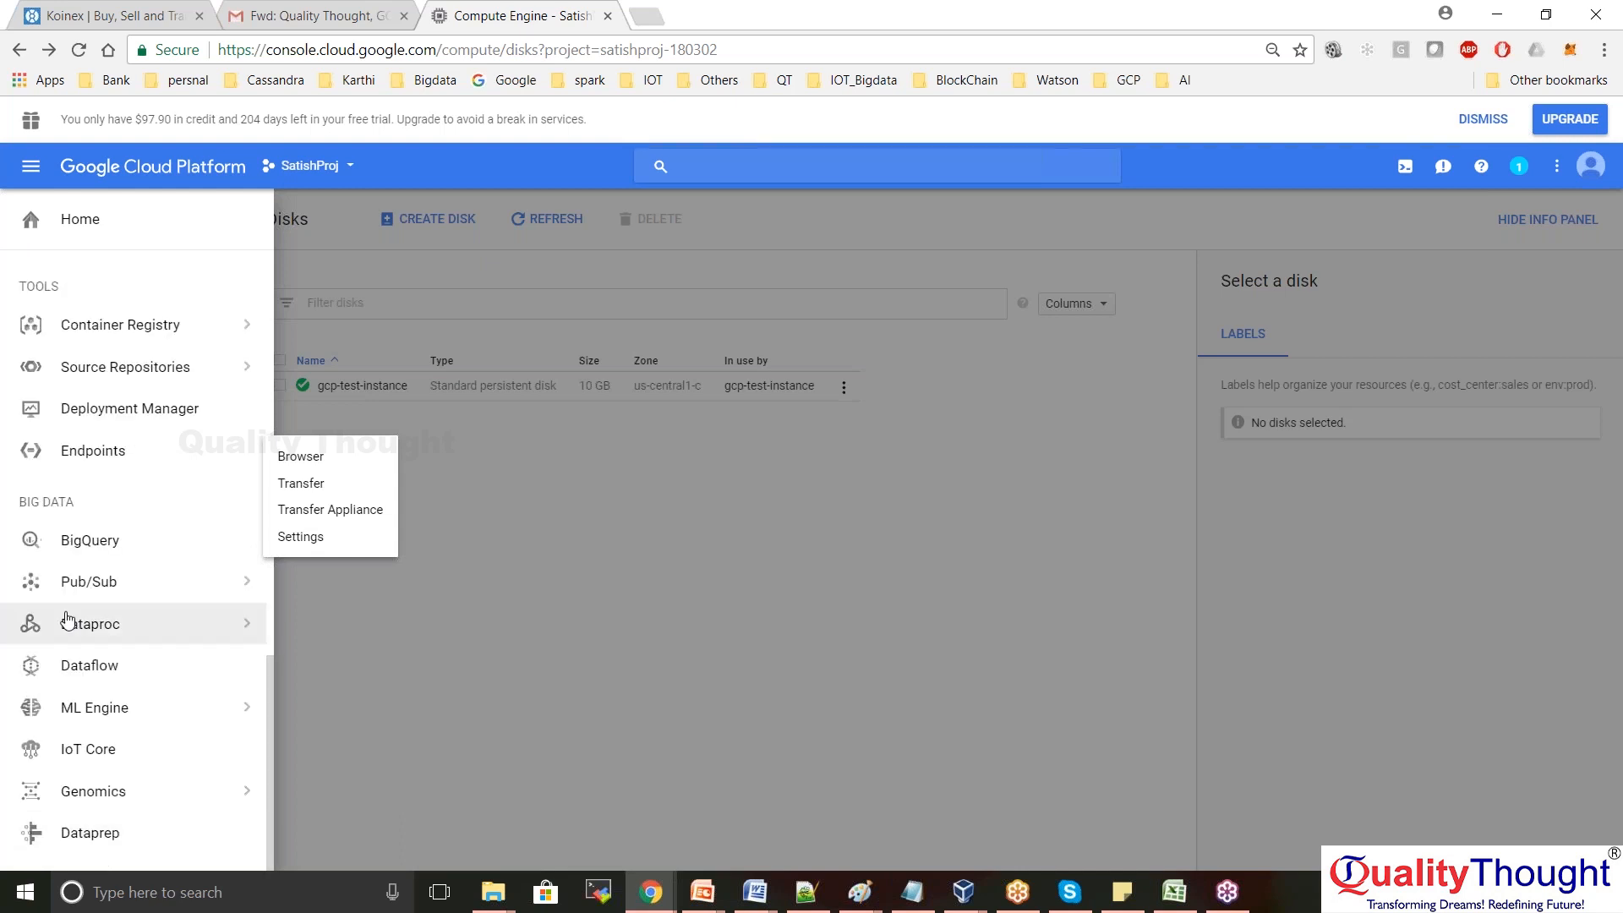
mouse_move(84, 583)
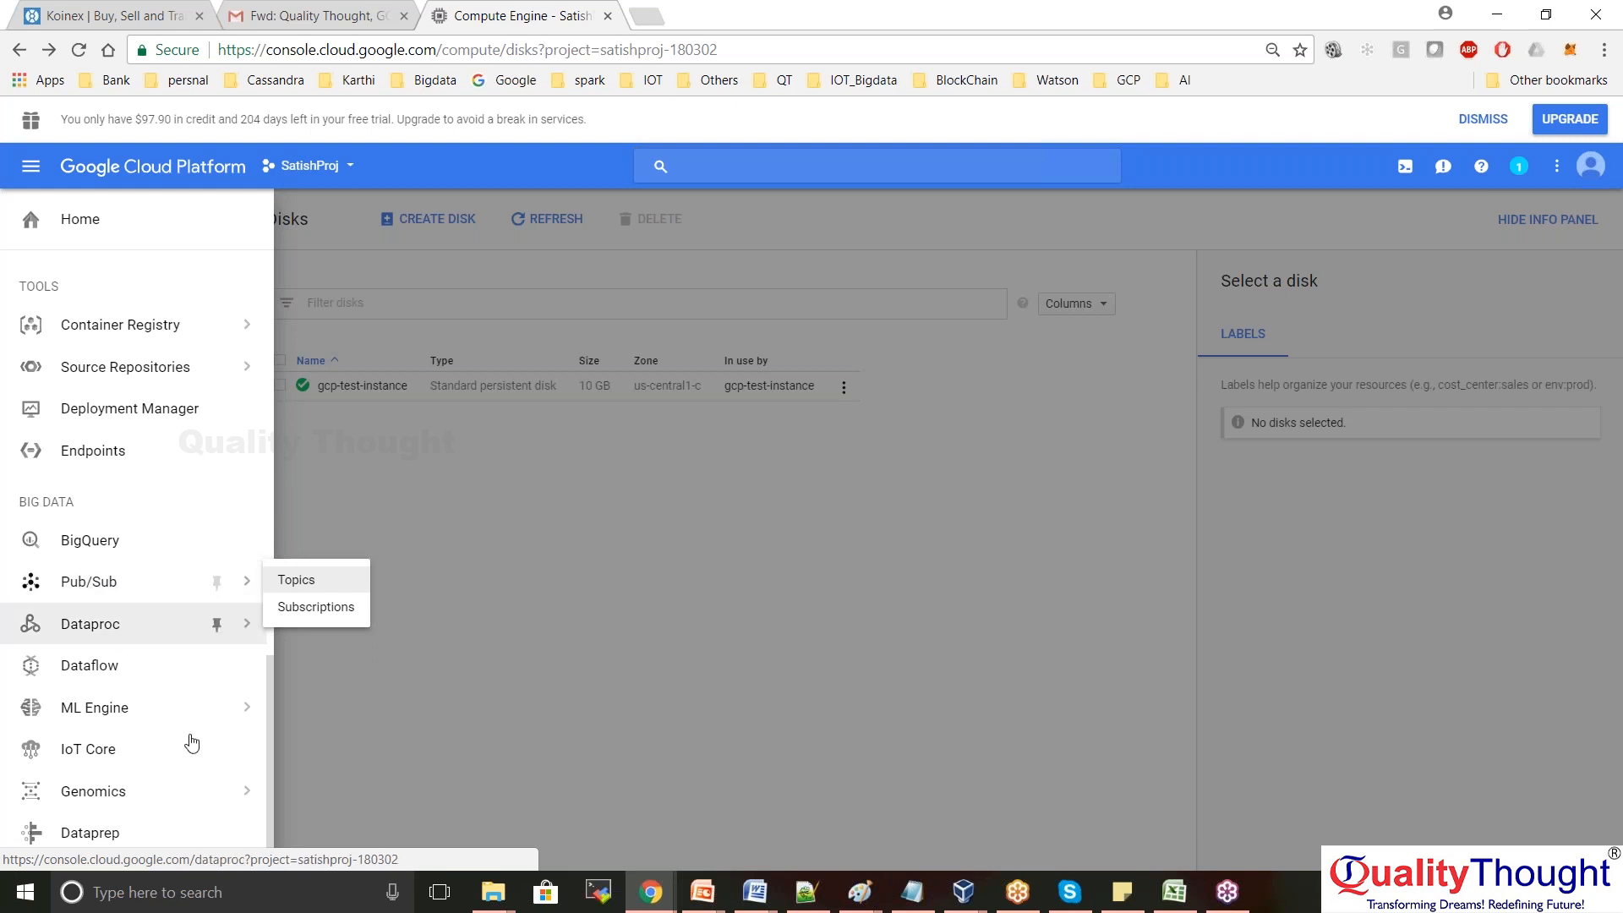
drag(270, 733, 276, 275)
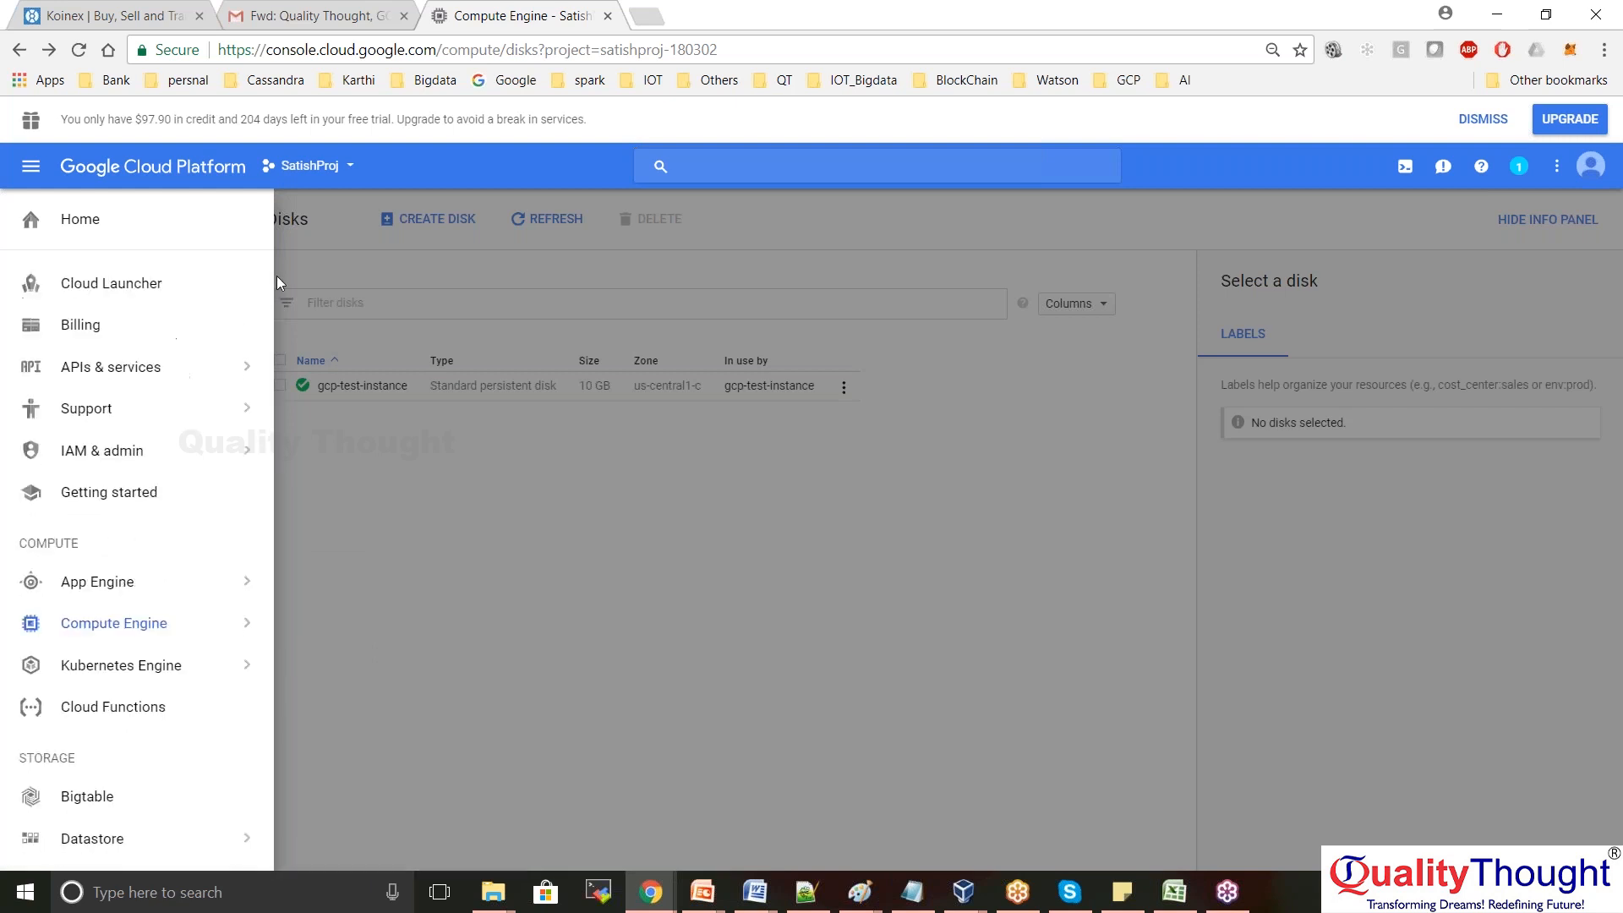
click(152, 630)
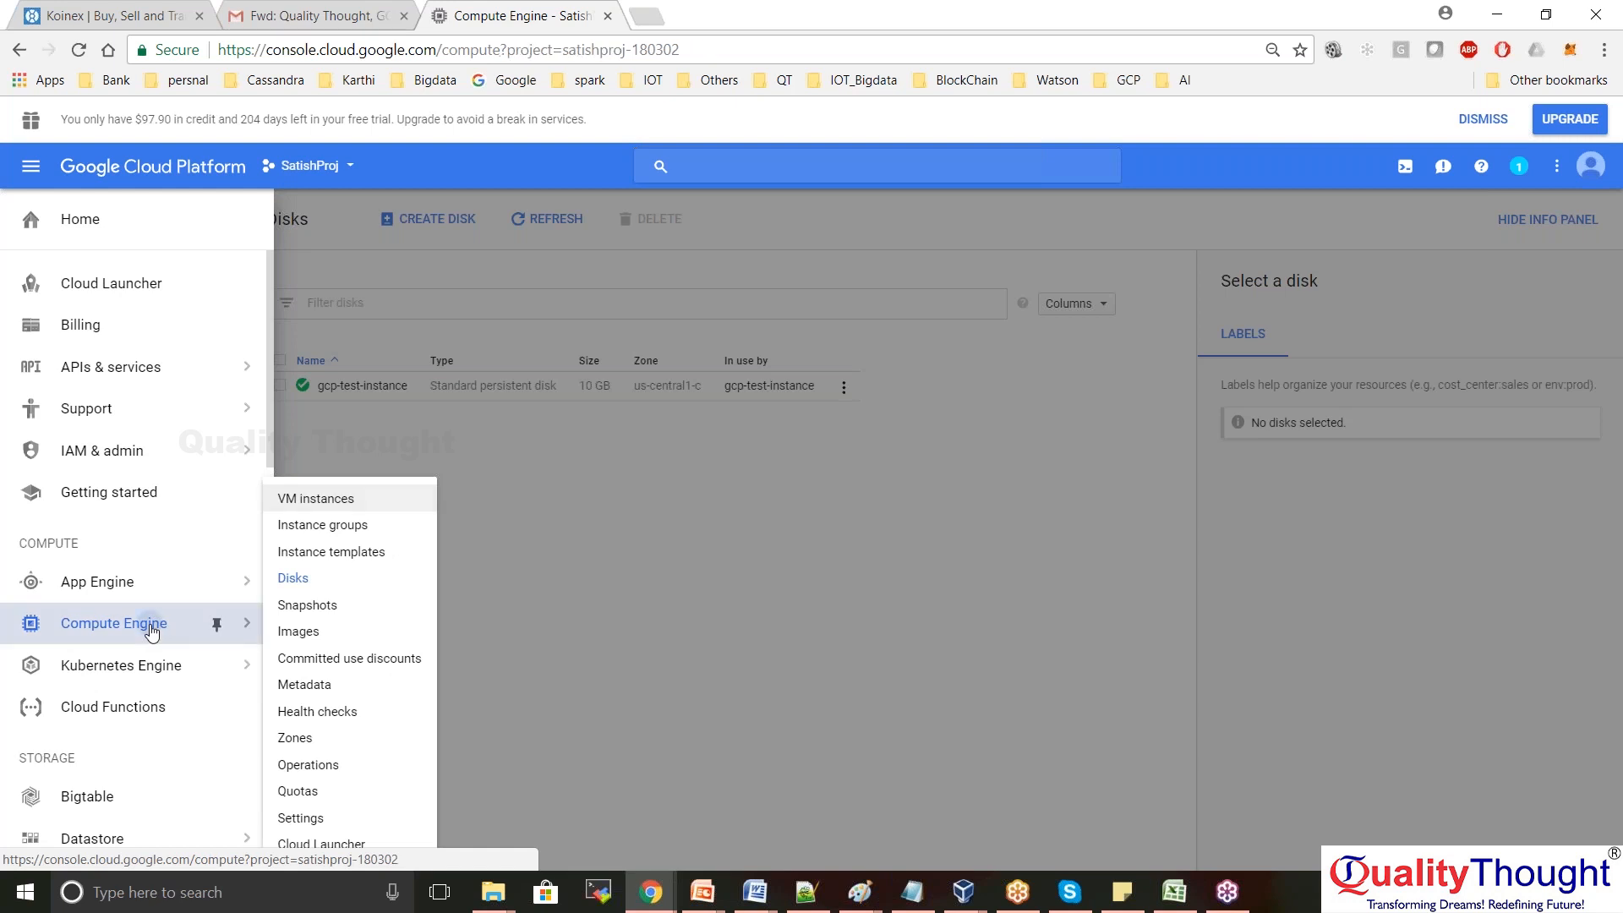
click(676, 500)
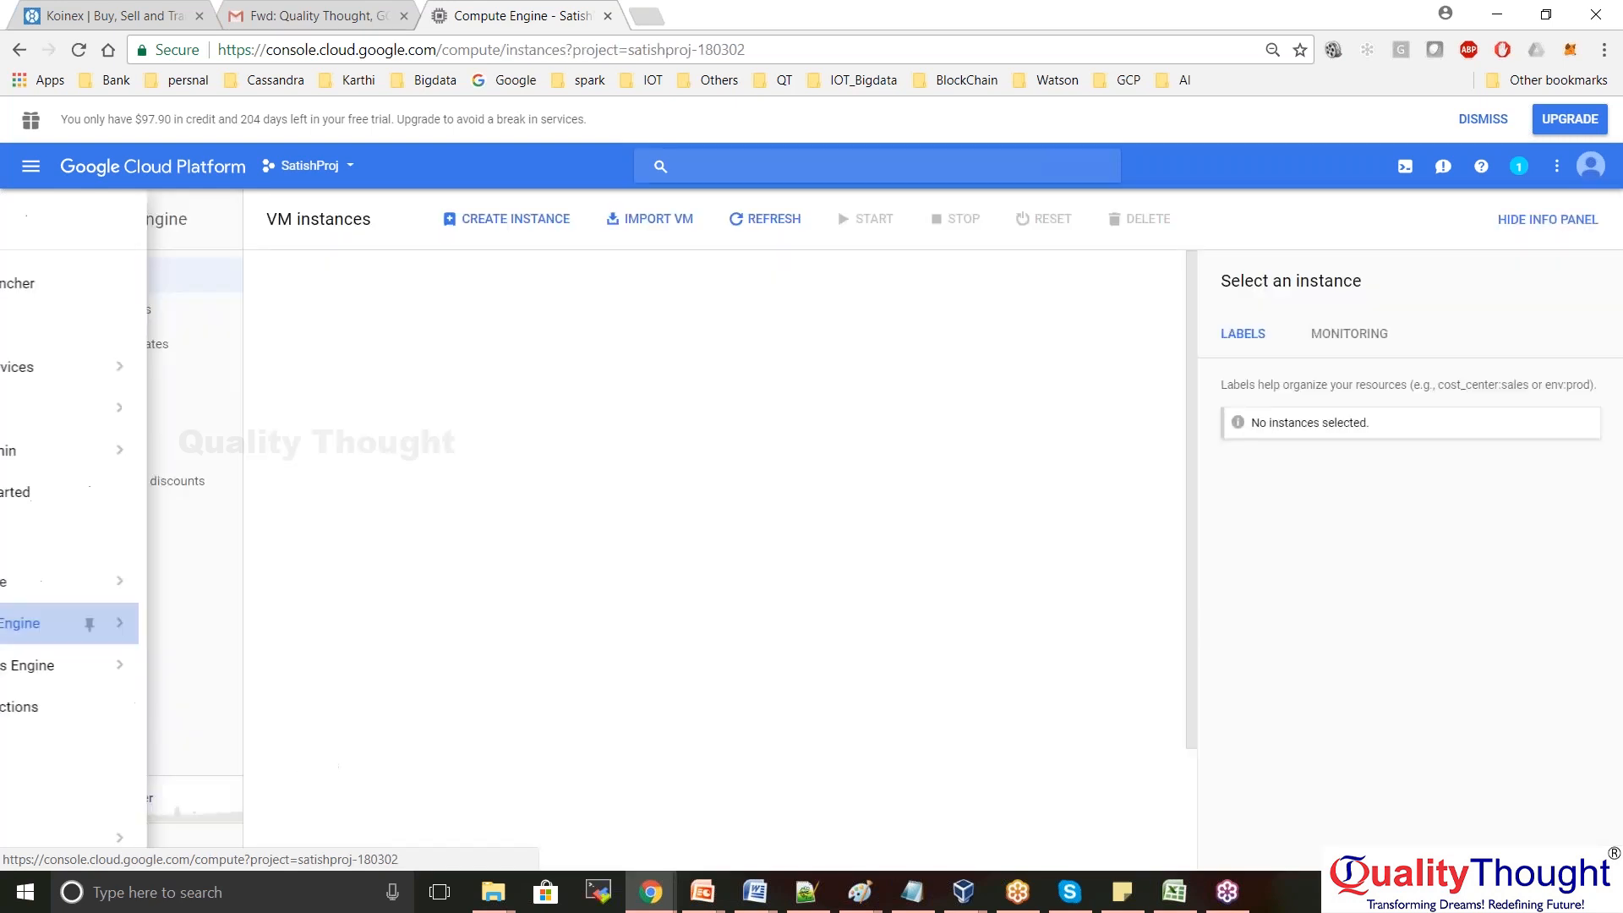
From the home dashboard, open Cloud SQL and select the testsql instance to show its details
click(144, 169)
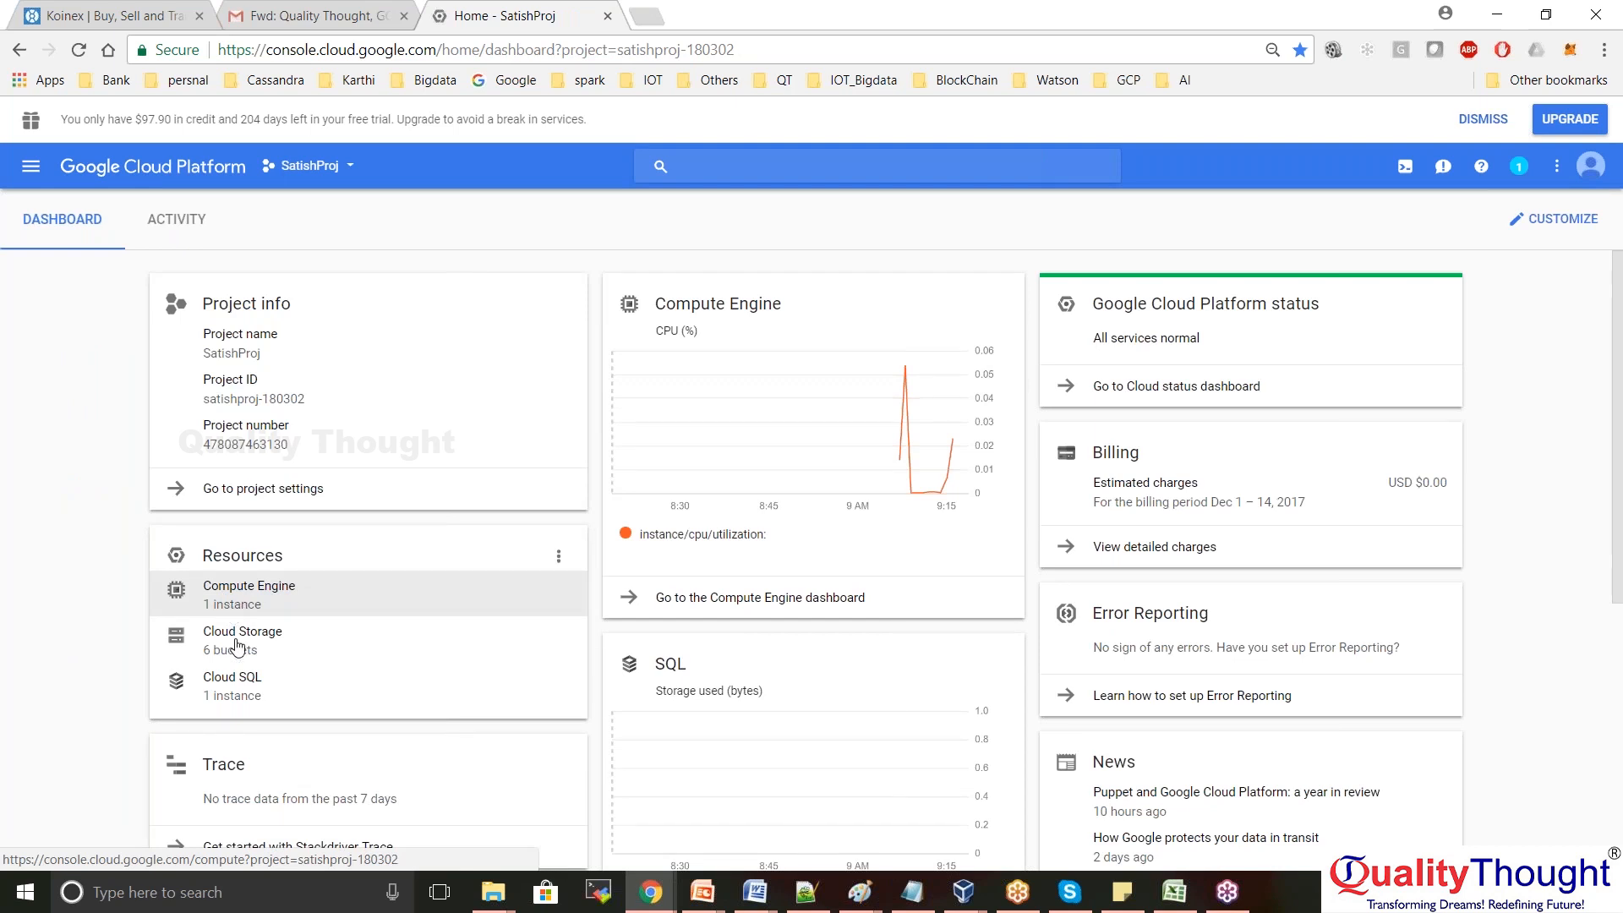
click(234, 700)
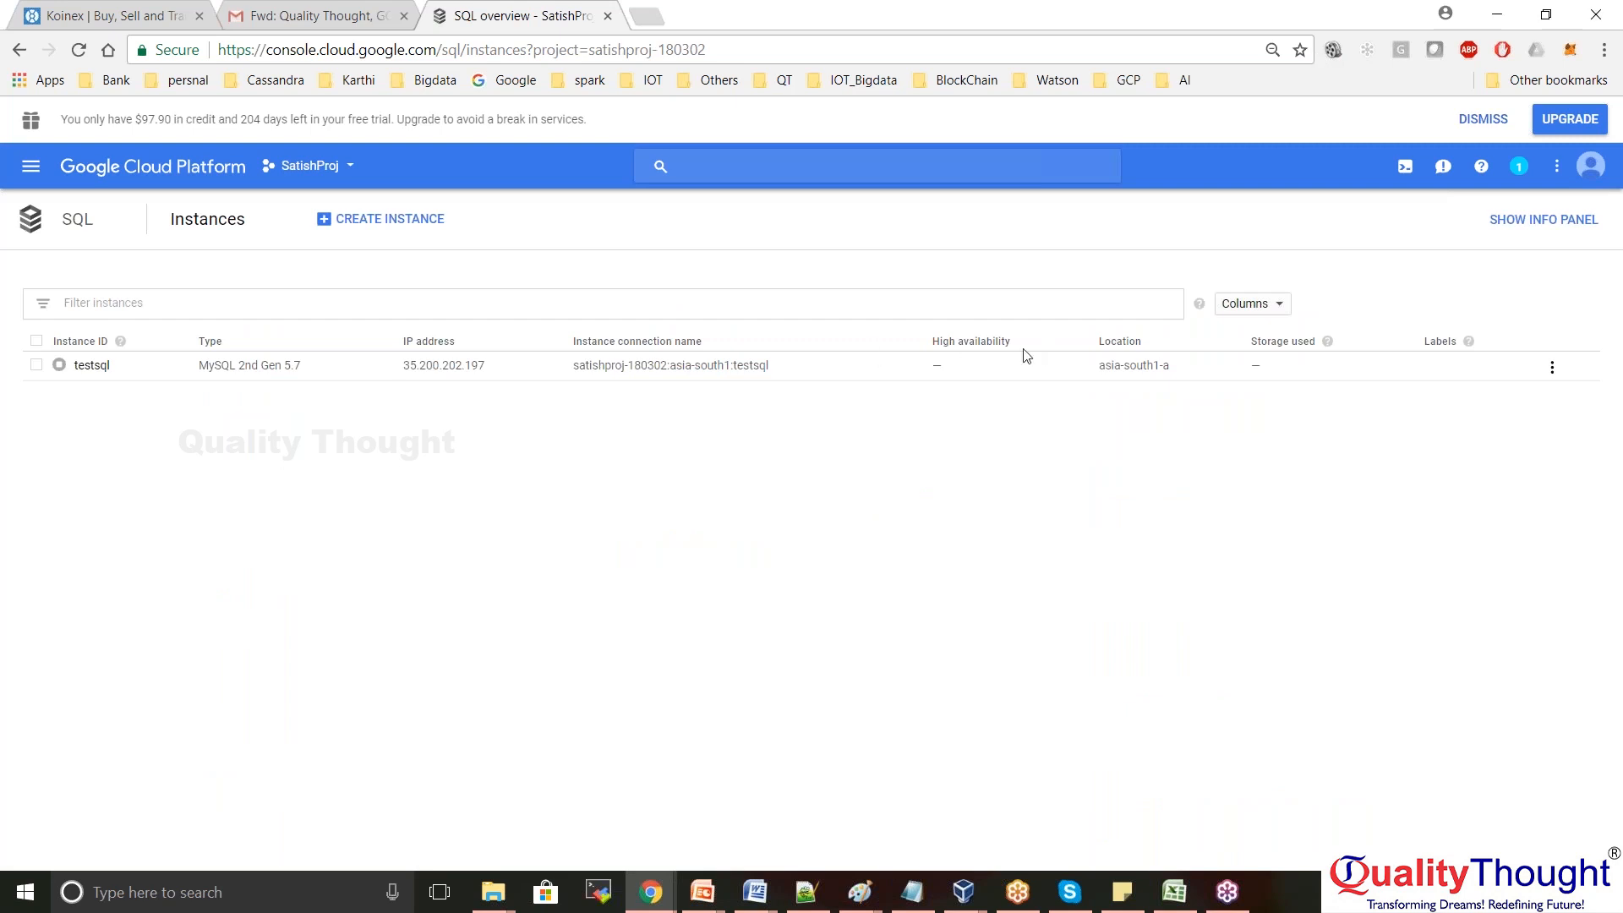
mouse_move(50, 372)
drag(136, 119, 171, 120)
click(34, 368)
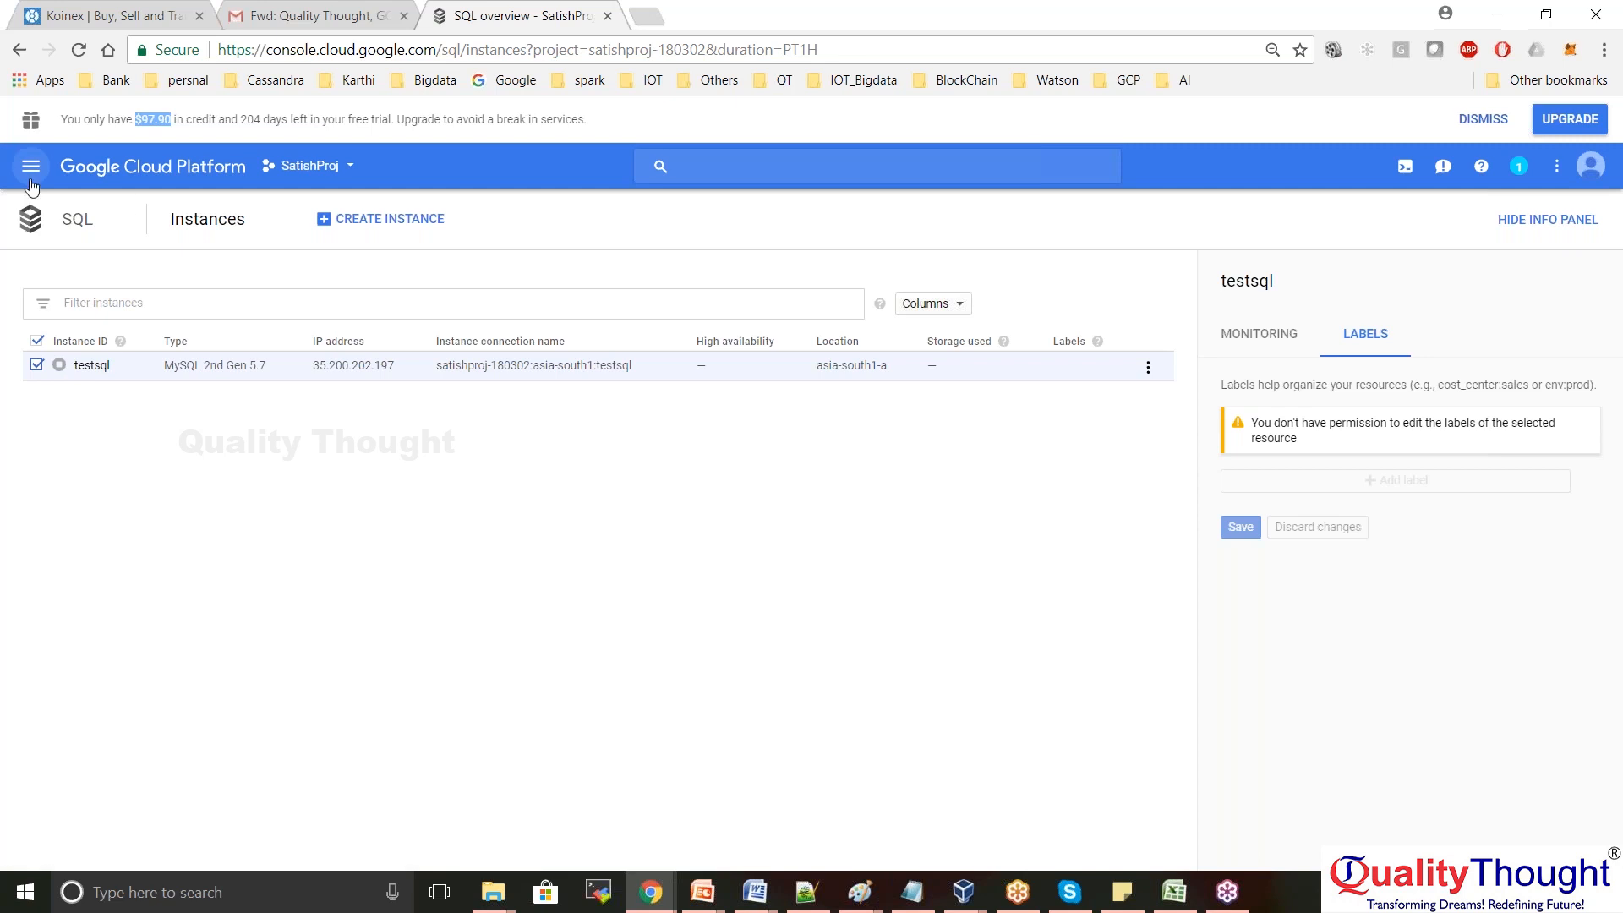
From Home, go to Compute Engine VM instances and open an SSH browser window to gcp-test-instance
click(118, 172)
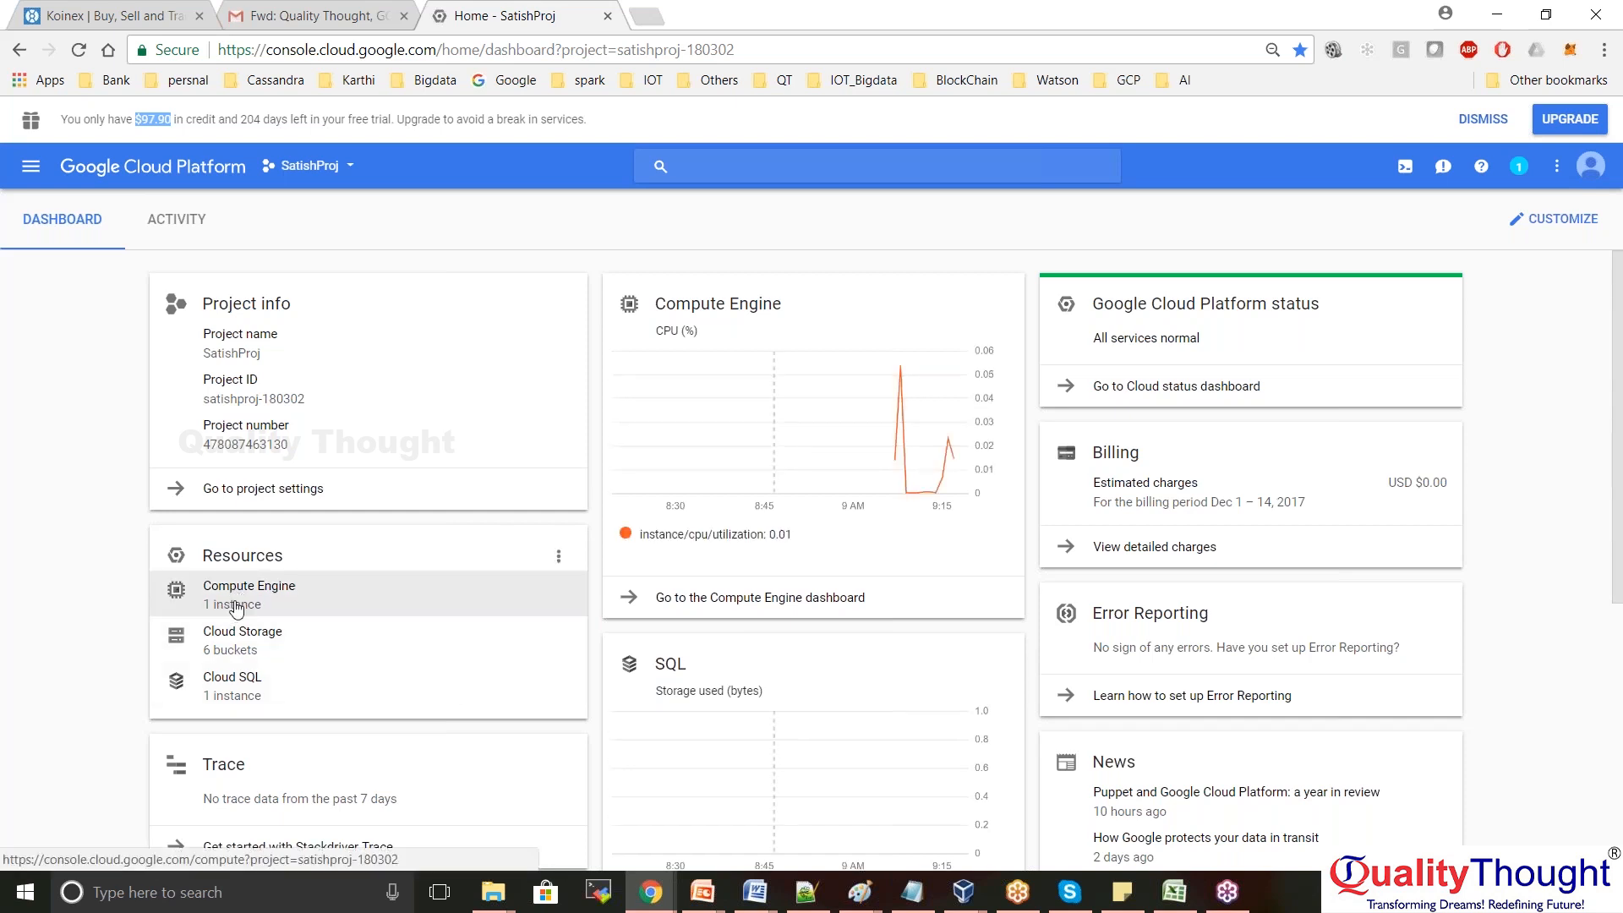
click(236, 606)
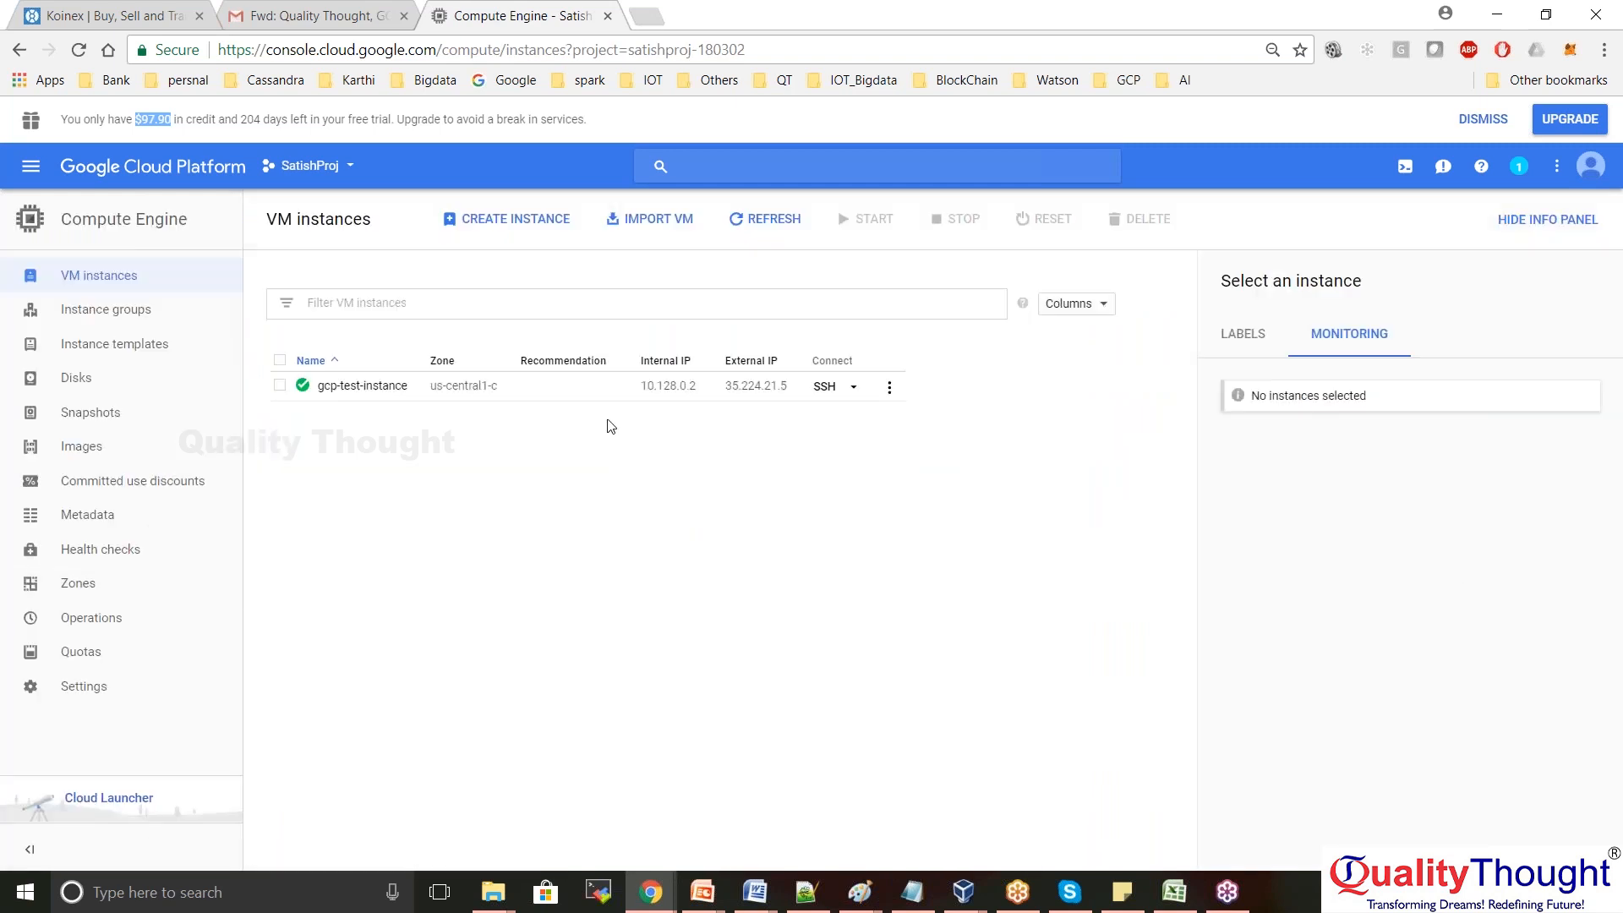
click(854, 387)
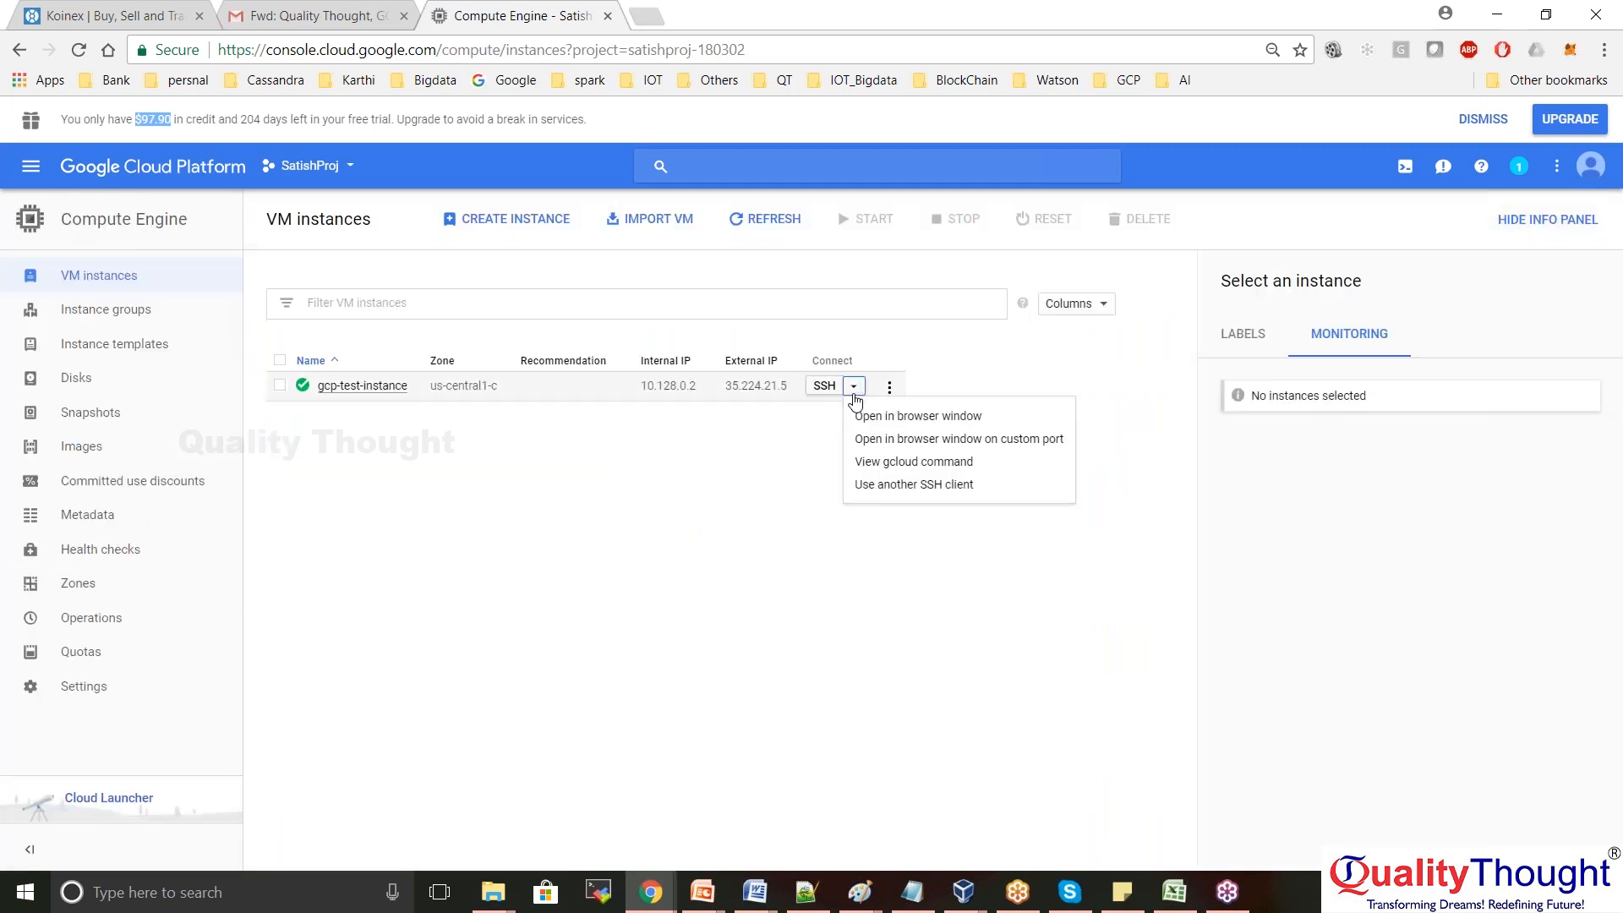
click(907, 416)
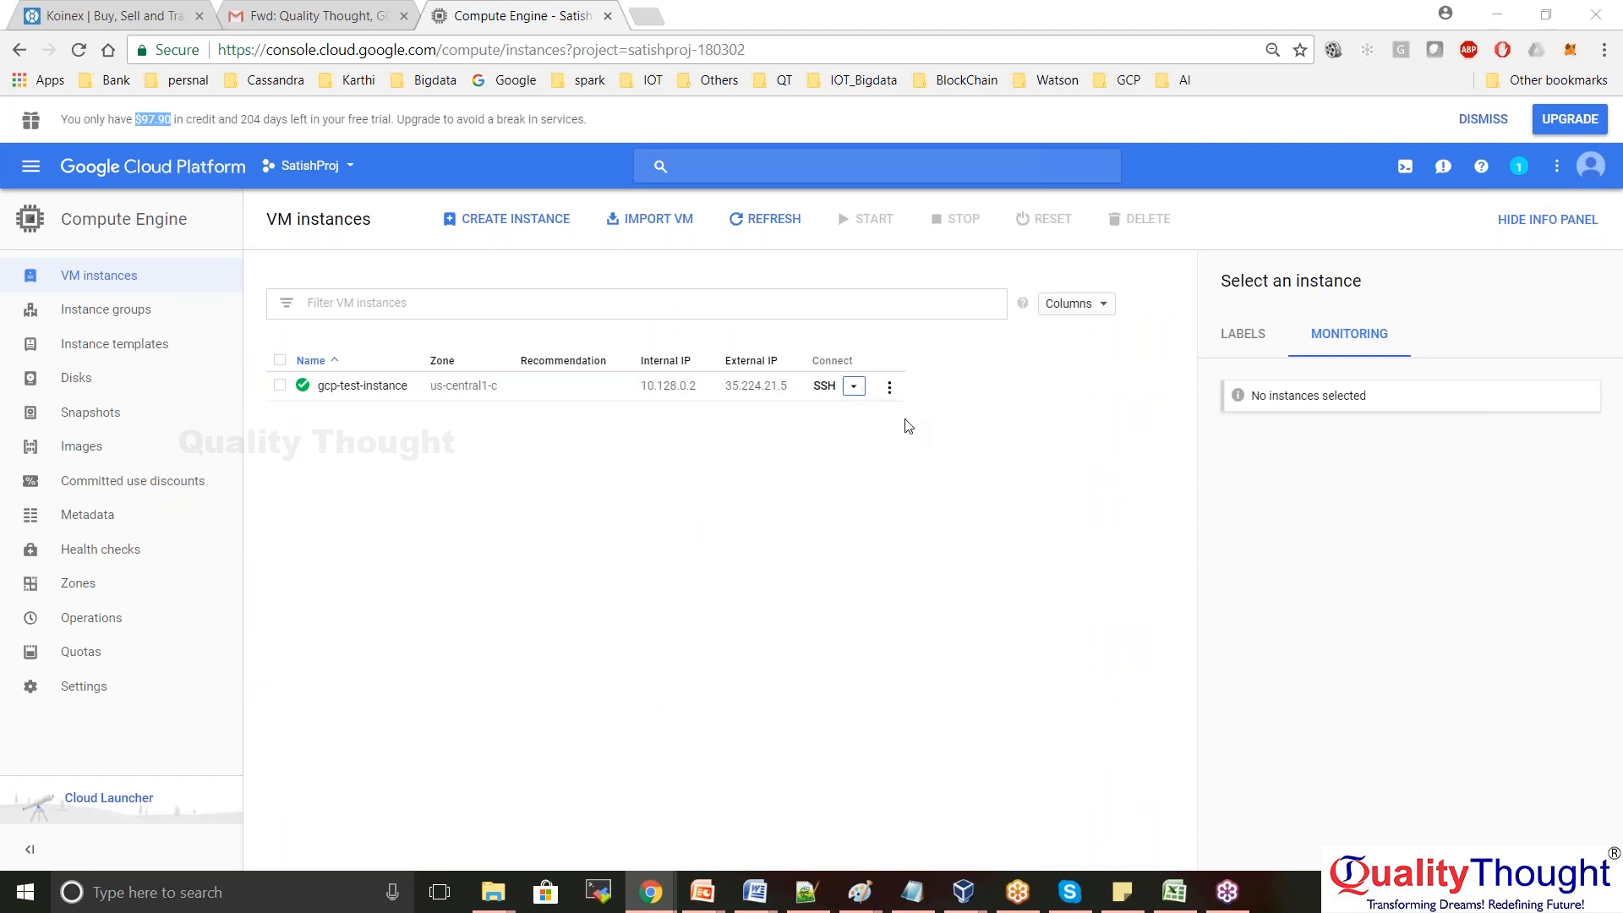
Switch between the terminal sessions, keeping the ~/test terminal in front
mouse_move(661, 903)
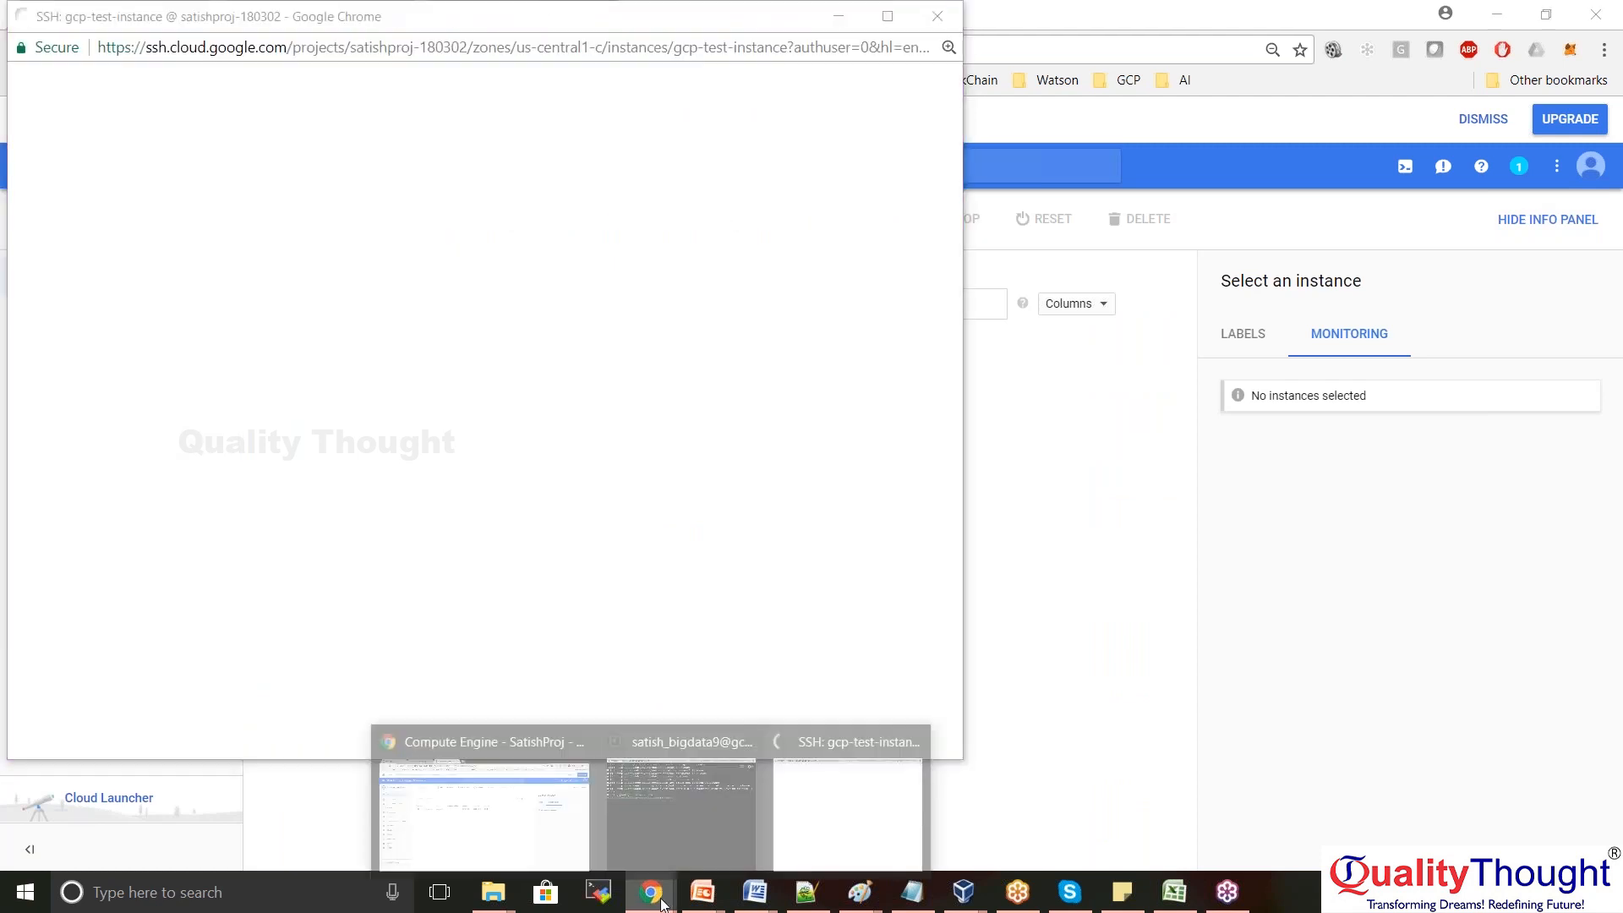
click(686, 793)
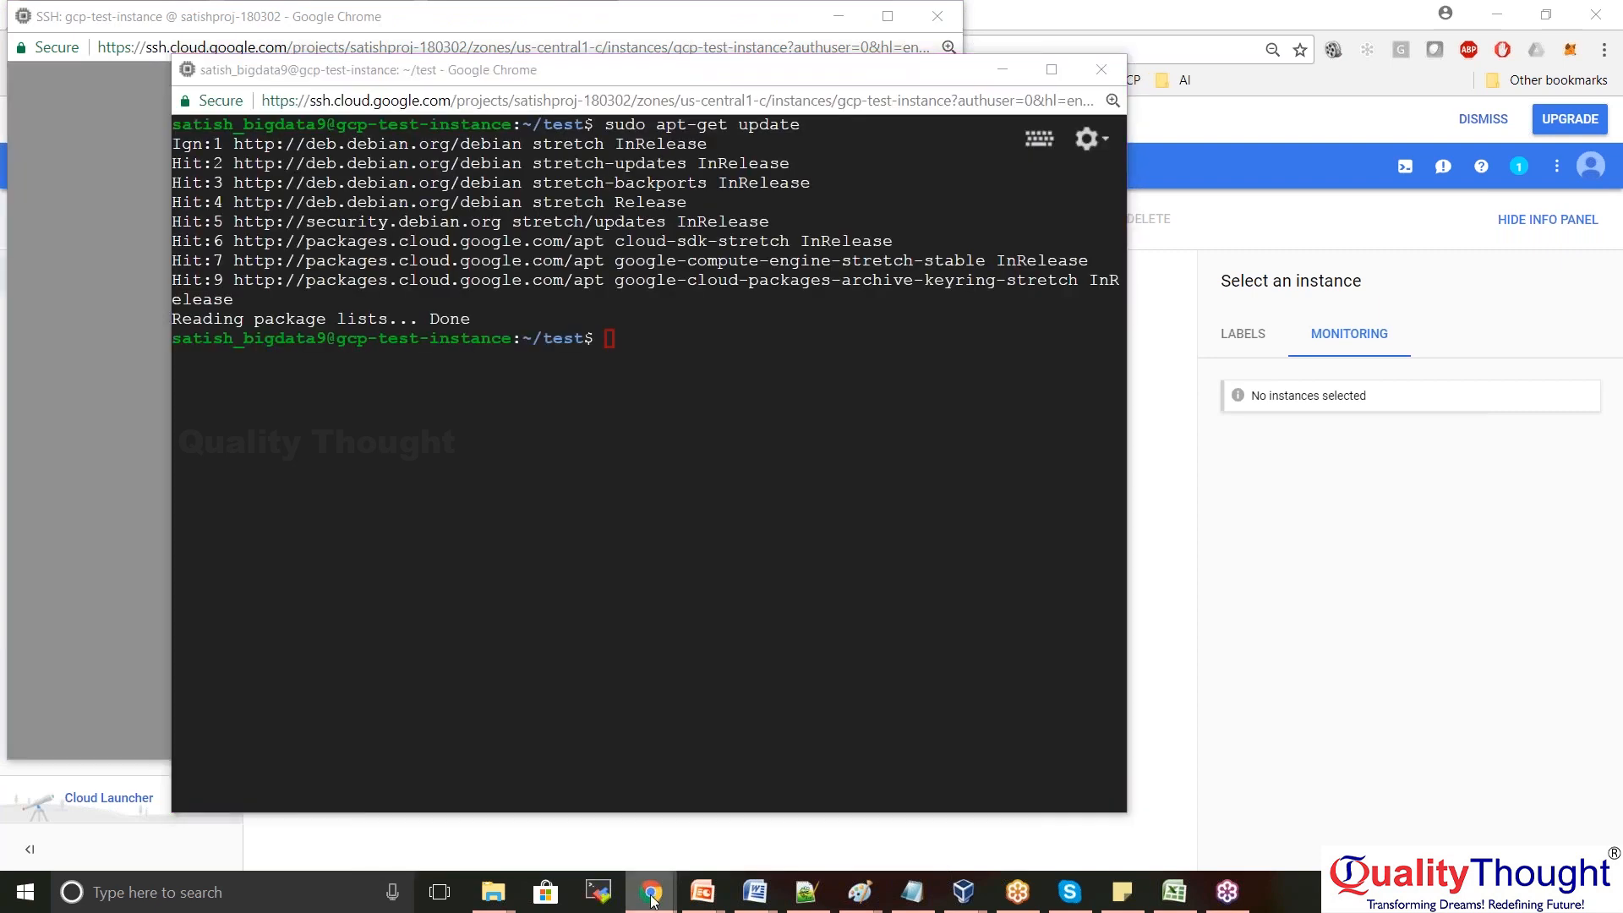
mouse_move(652, 901)
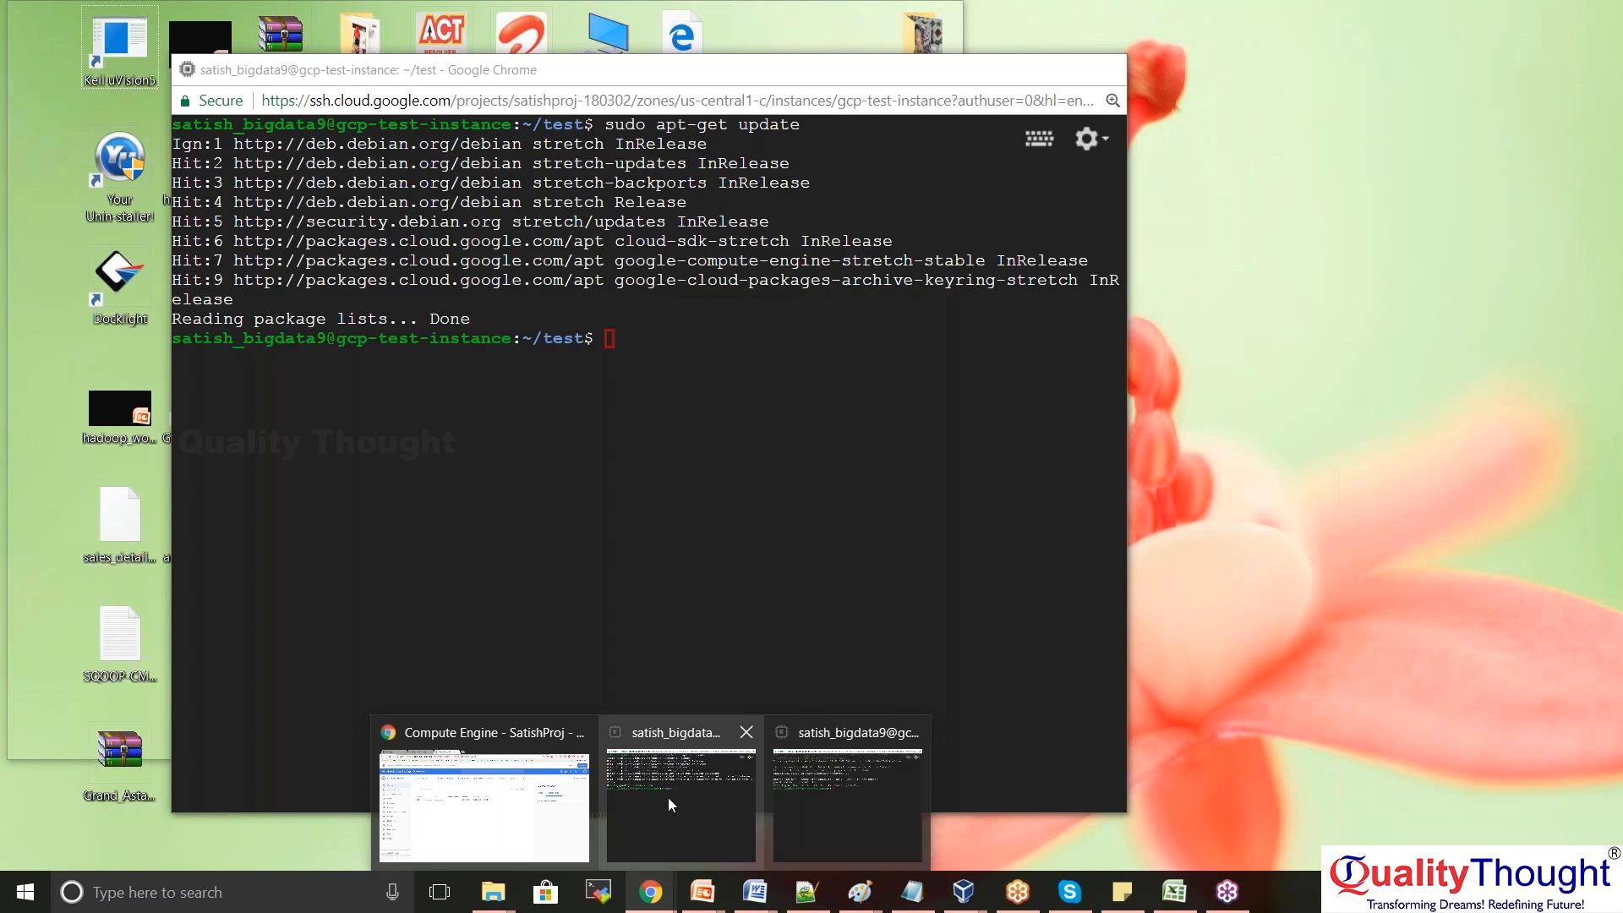
click(668, 804)
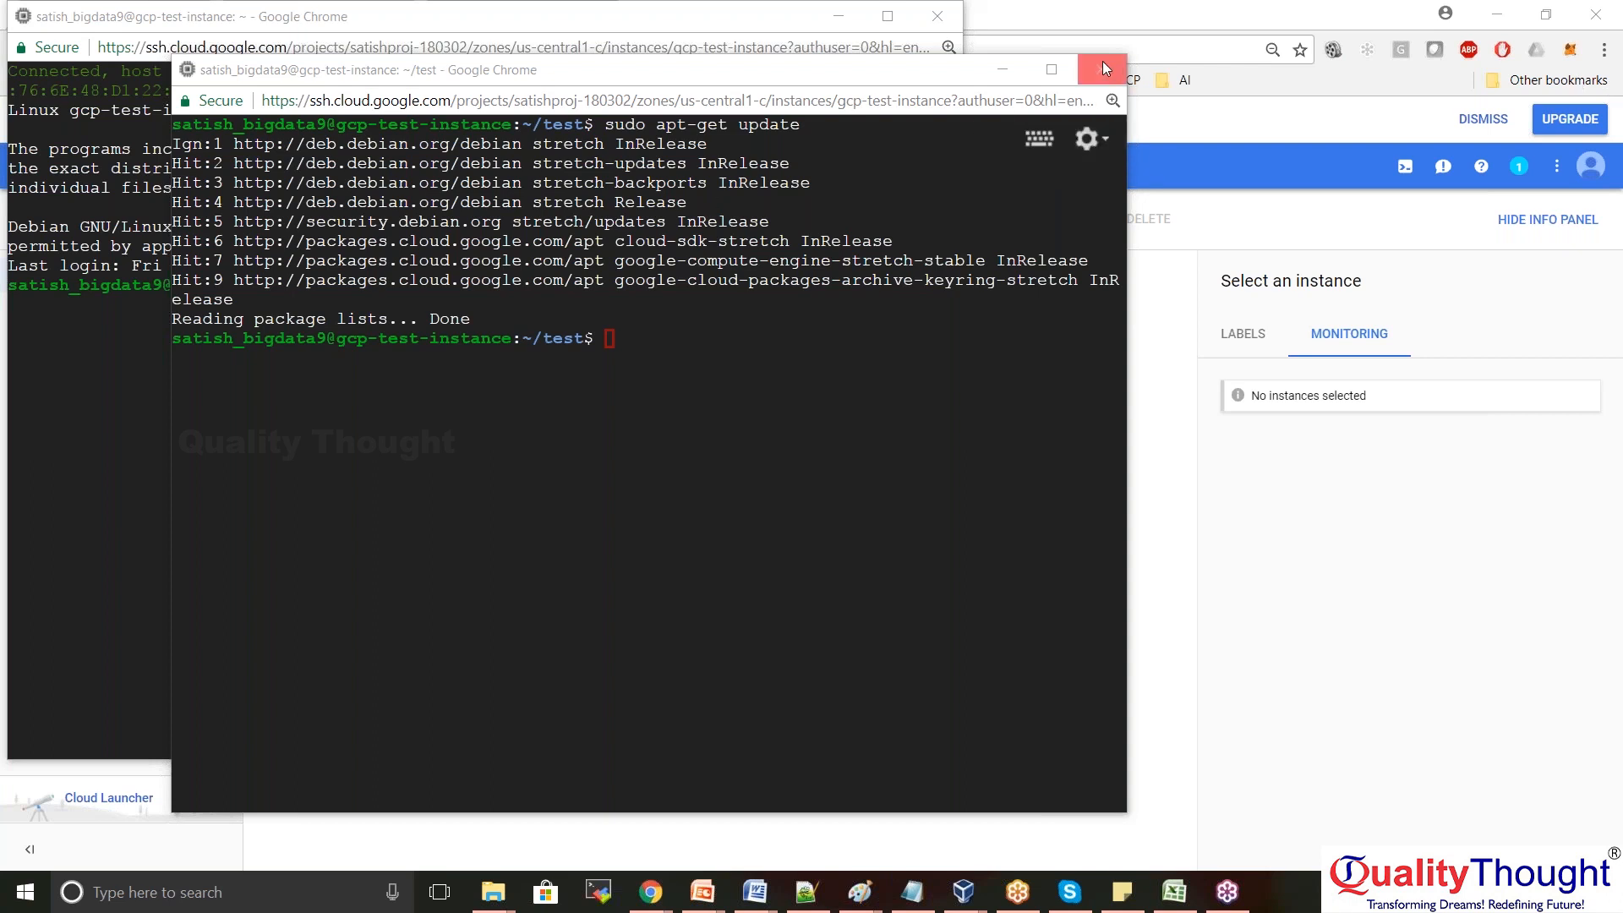
Close both SSH terminal windows and bring up the open PowerPoint presentations
click(666, 340)
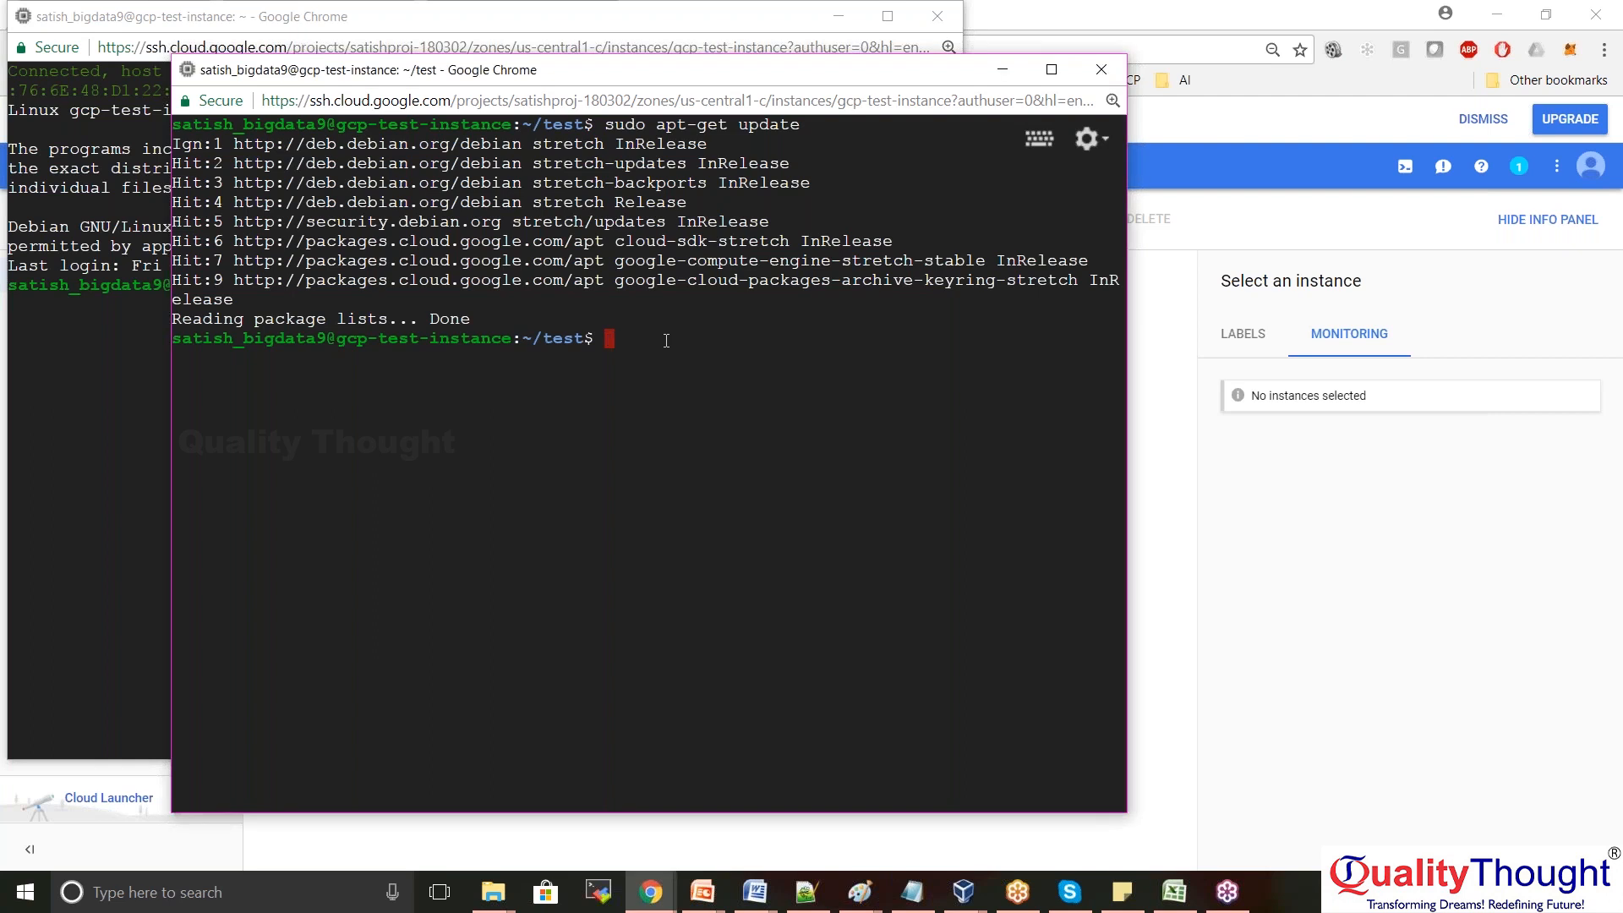
click(1098, 73)
click(736, 210)
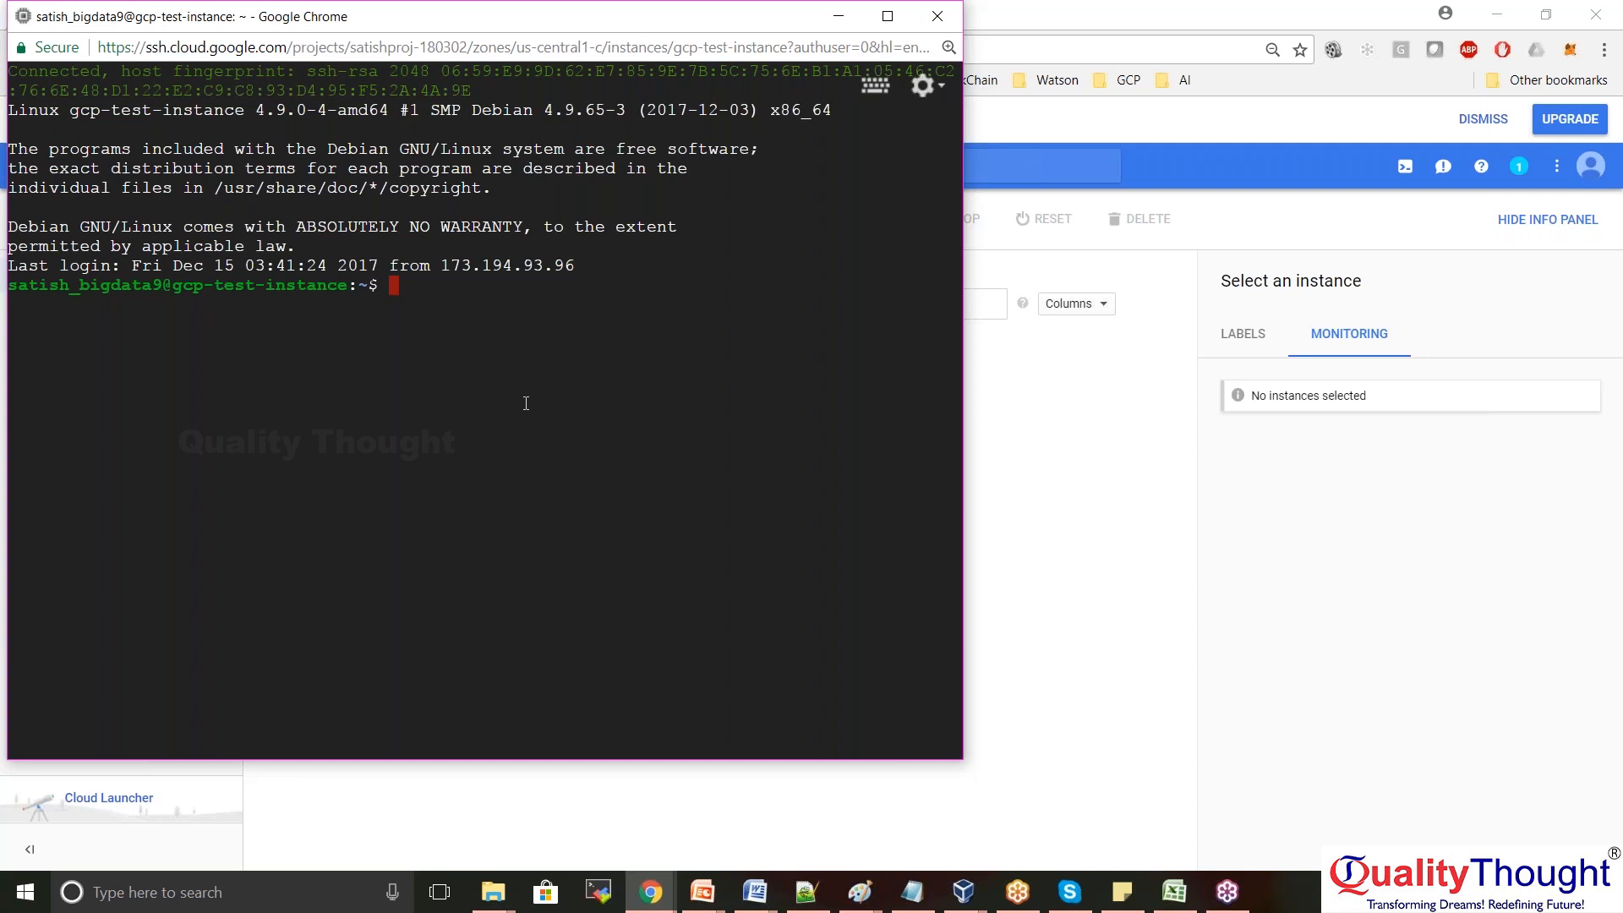
click(1042, 460)
mouse_move(702, 892)
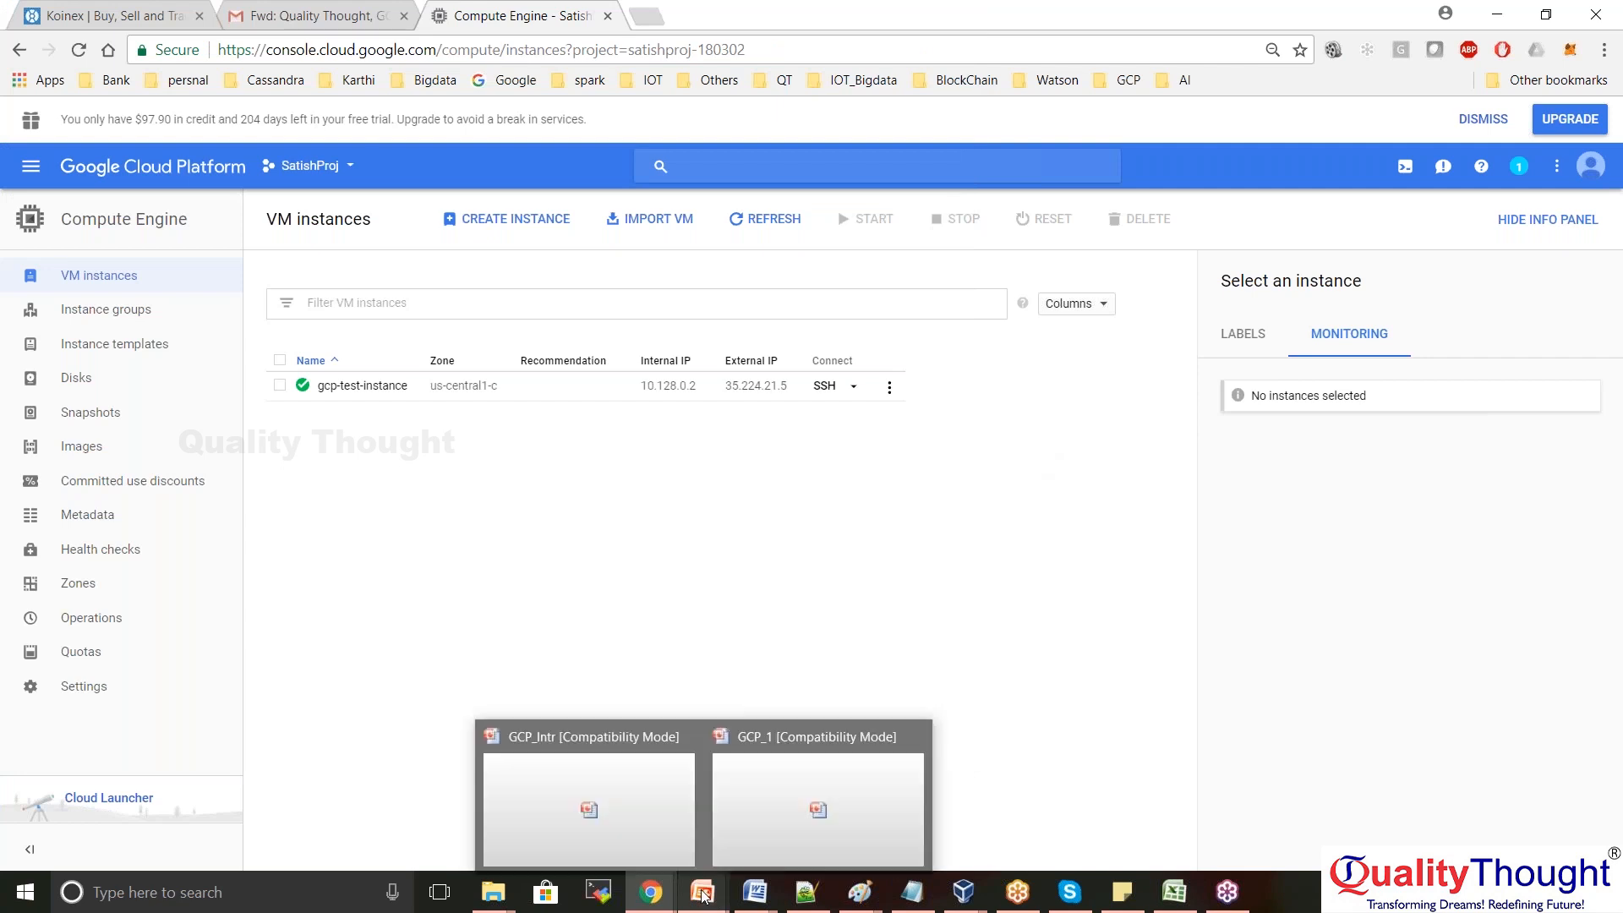
Switch to the GCP_1 presentation and advance to slide 15
click(799, 826)
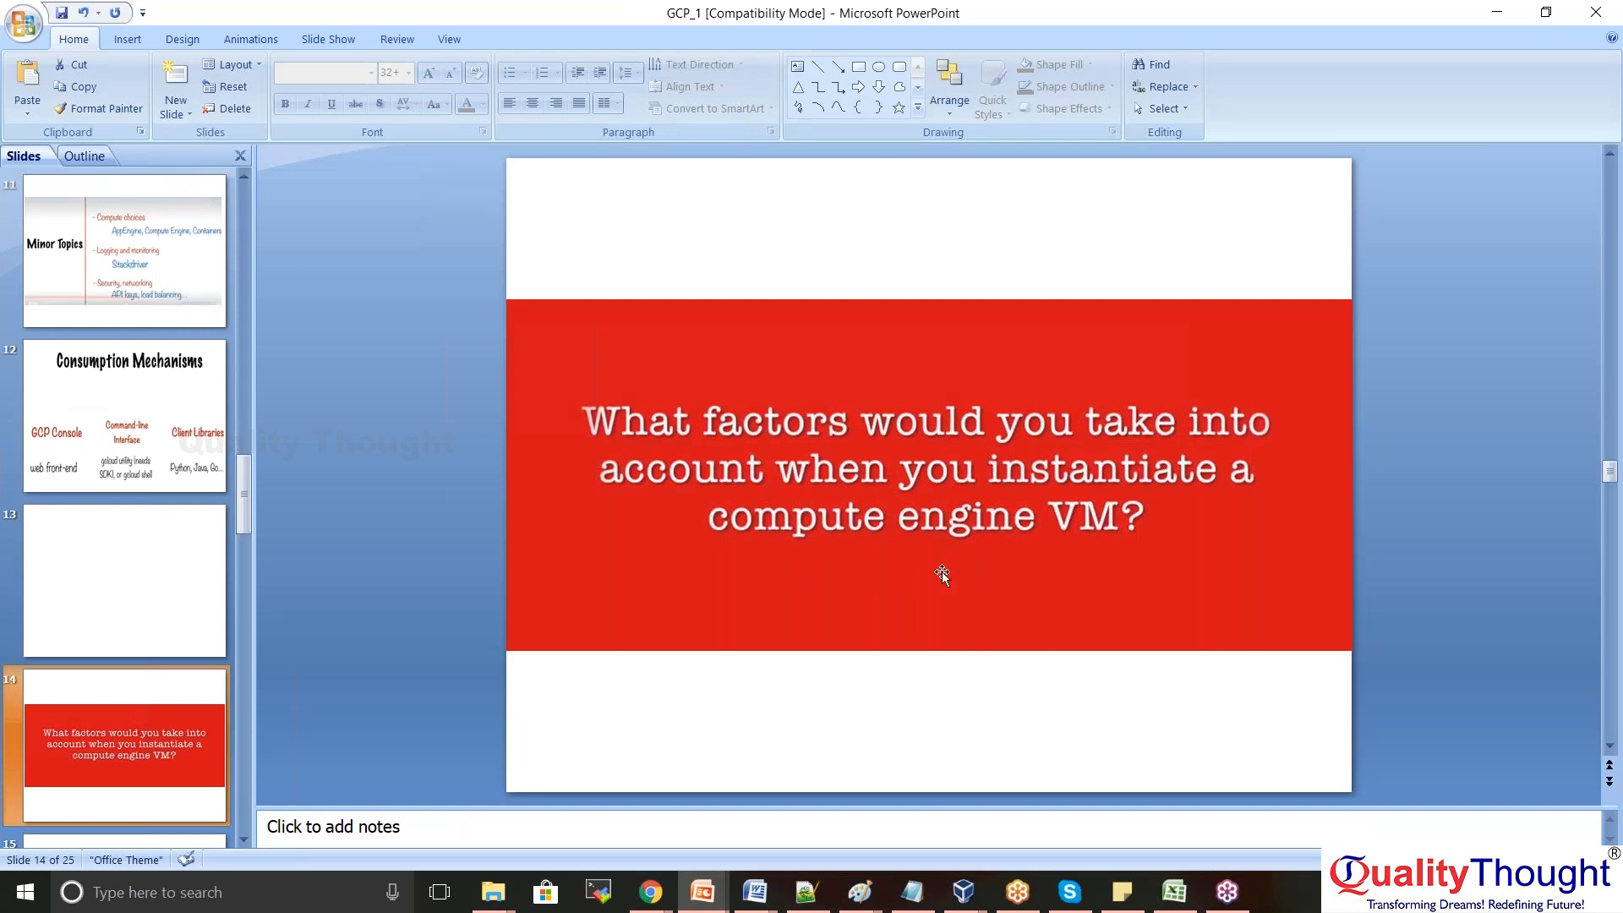
click(244, 840)
click(91, 589)
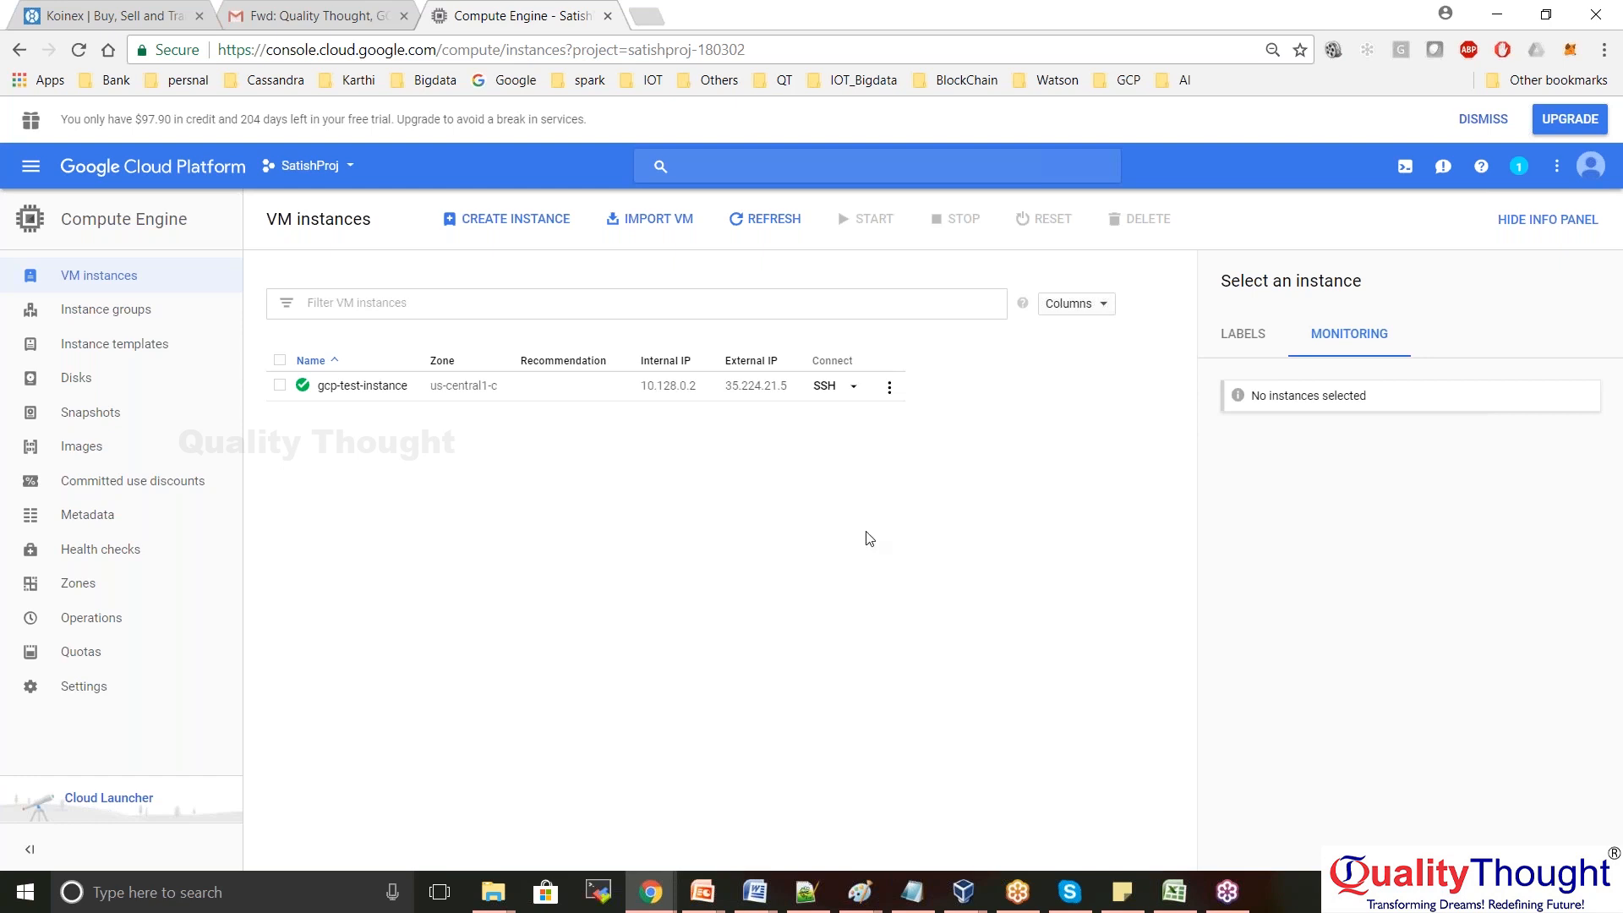
Open gcp-test-instance's details page and scroll down to Availability policies
click(363, 386)
scroll(1620, 672, down, 2)
scroll(1620, 672, down, 2)
Highlight the availability policies table, then scroll back to the top
drag(735, 630, 265, 548)
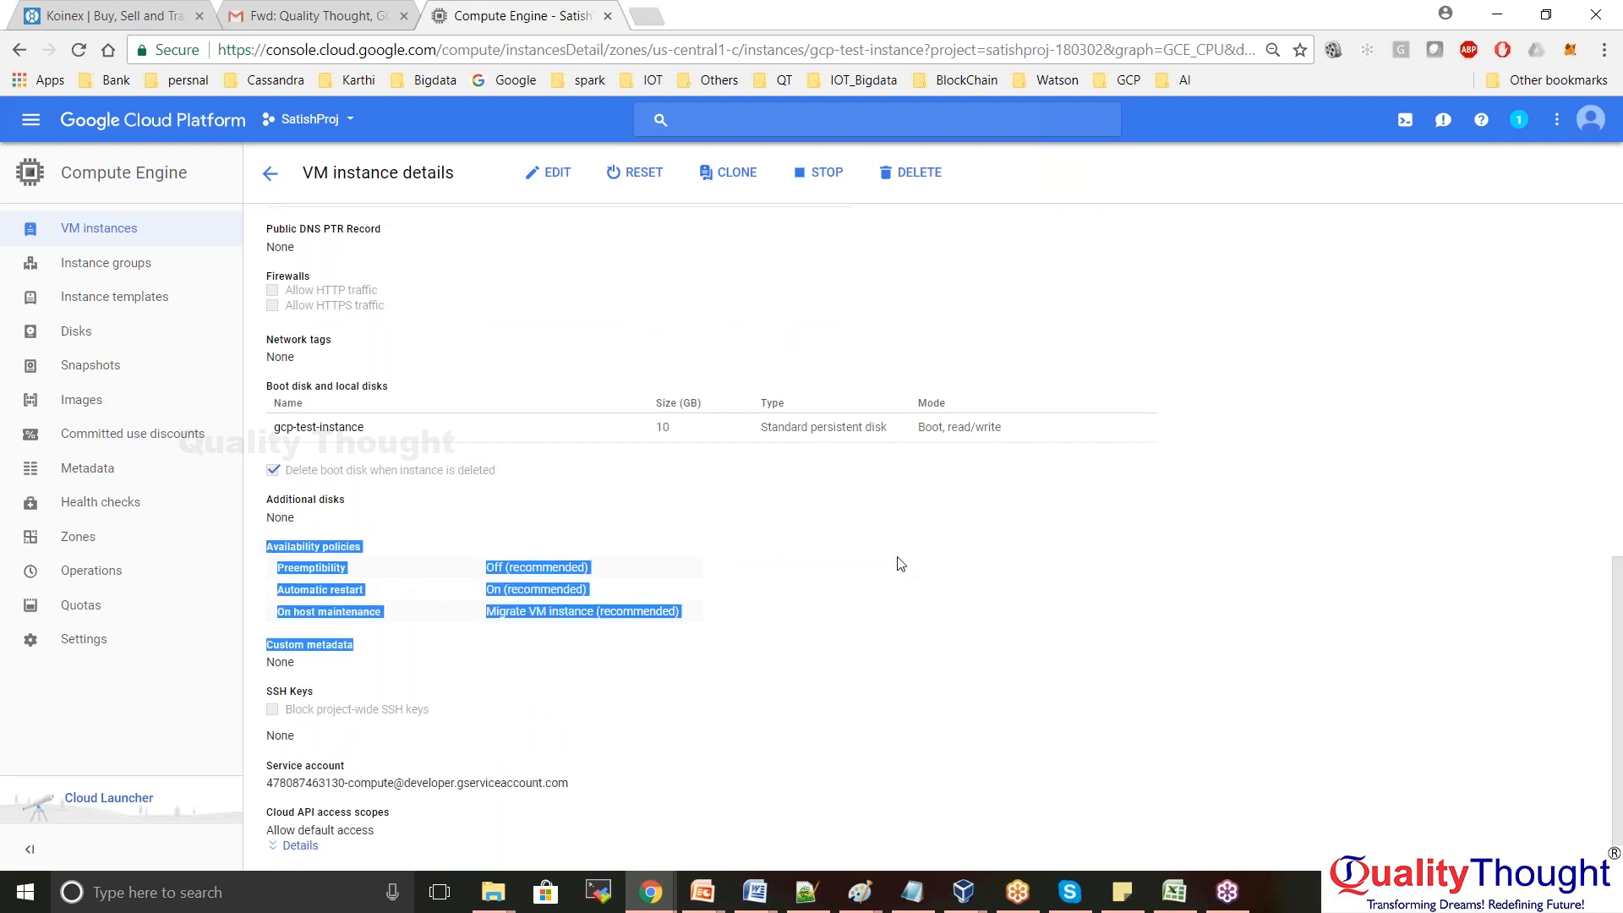
click(823, 587)
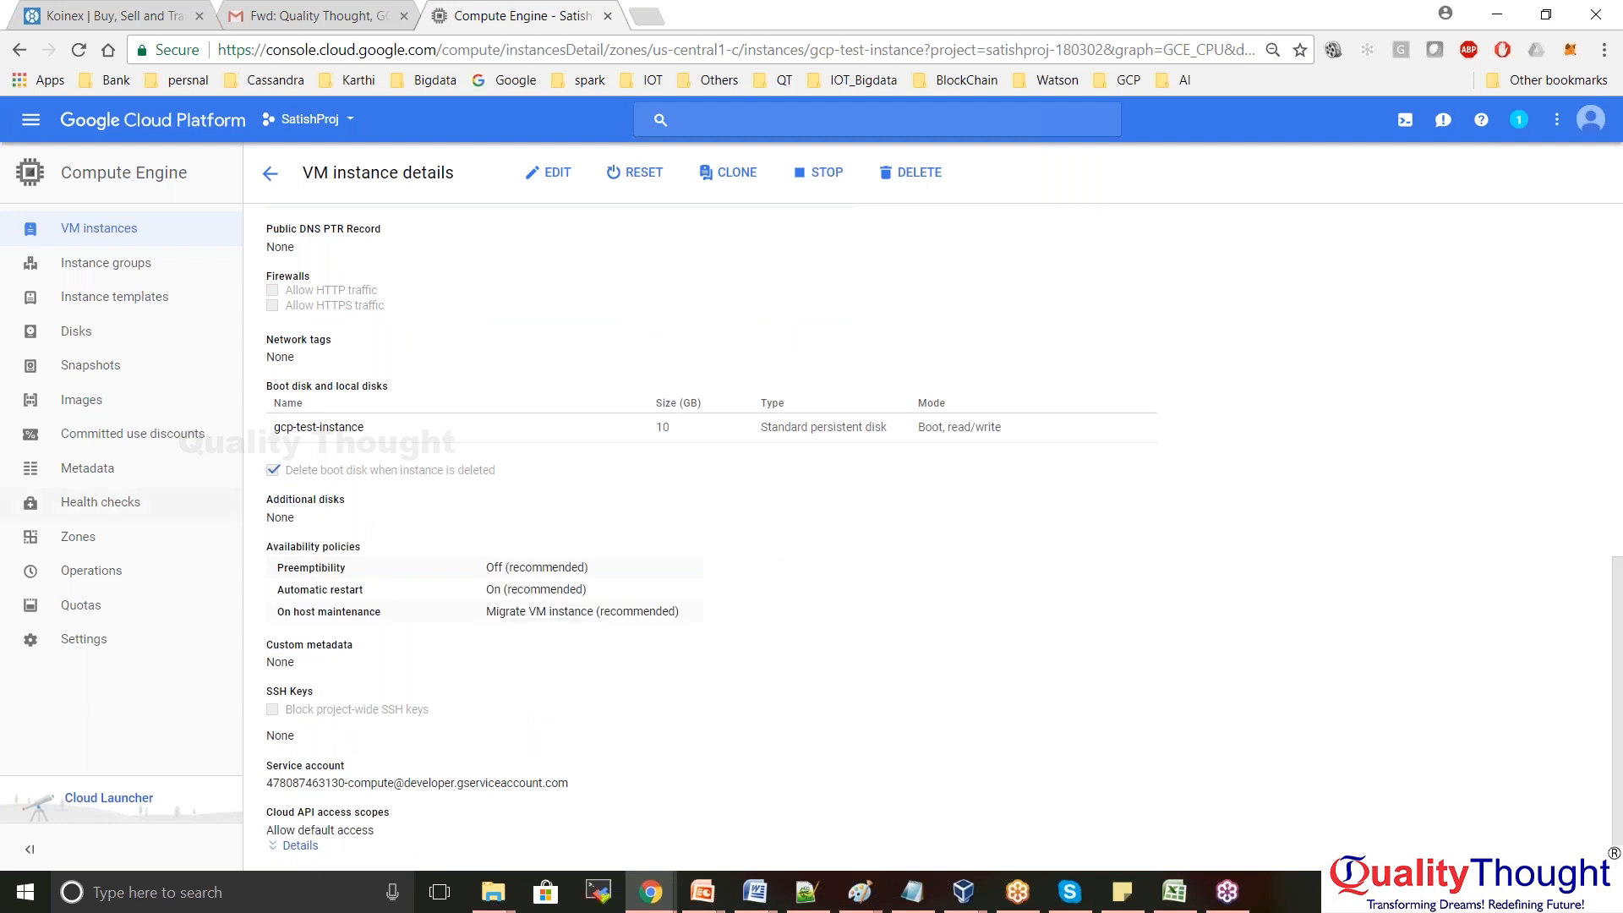
drag(717, 621, 250, 556)
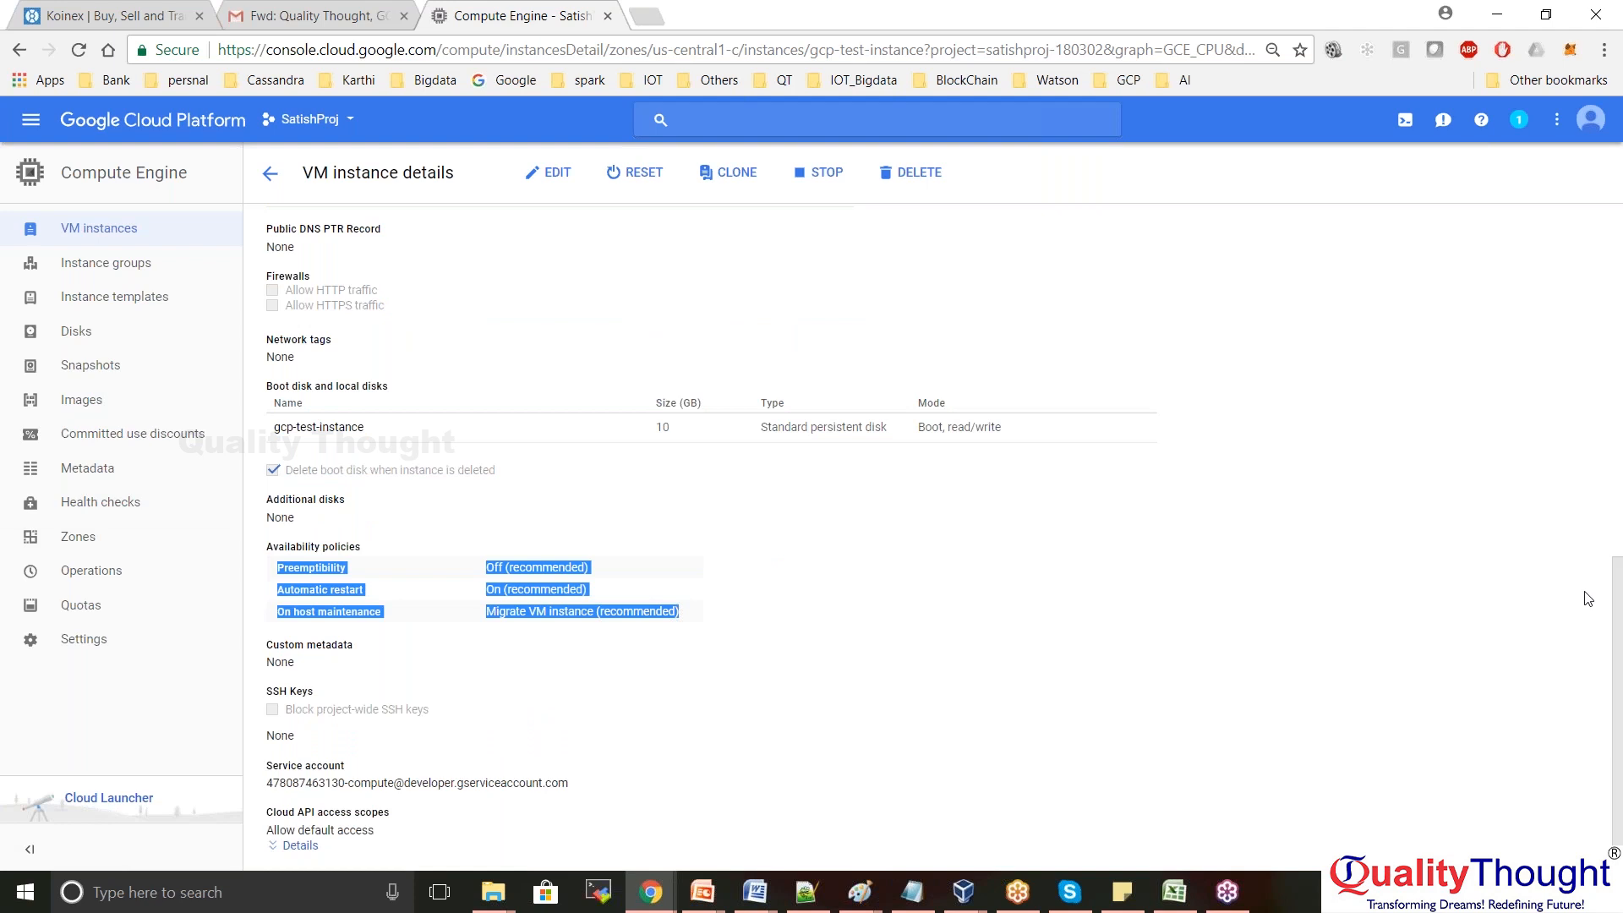
drag(1613, 632, 1613, 249)
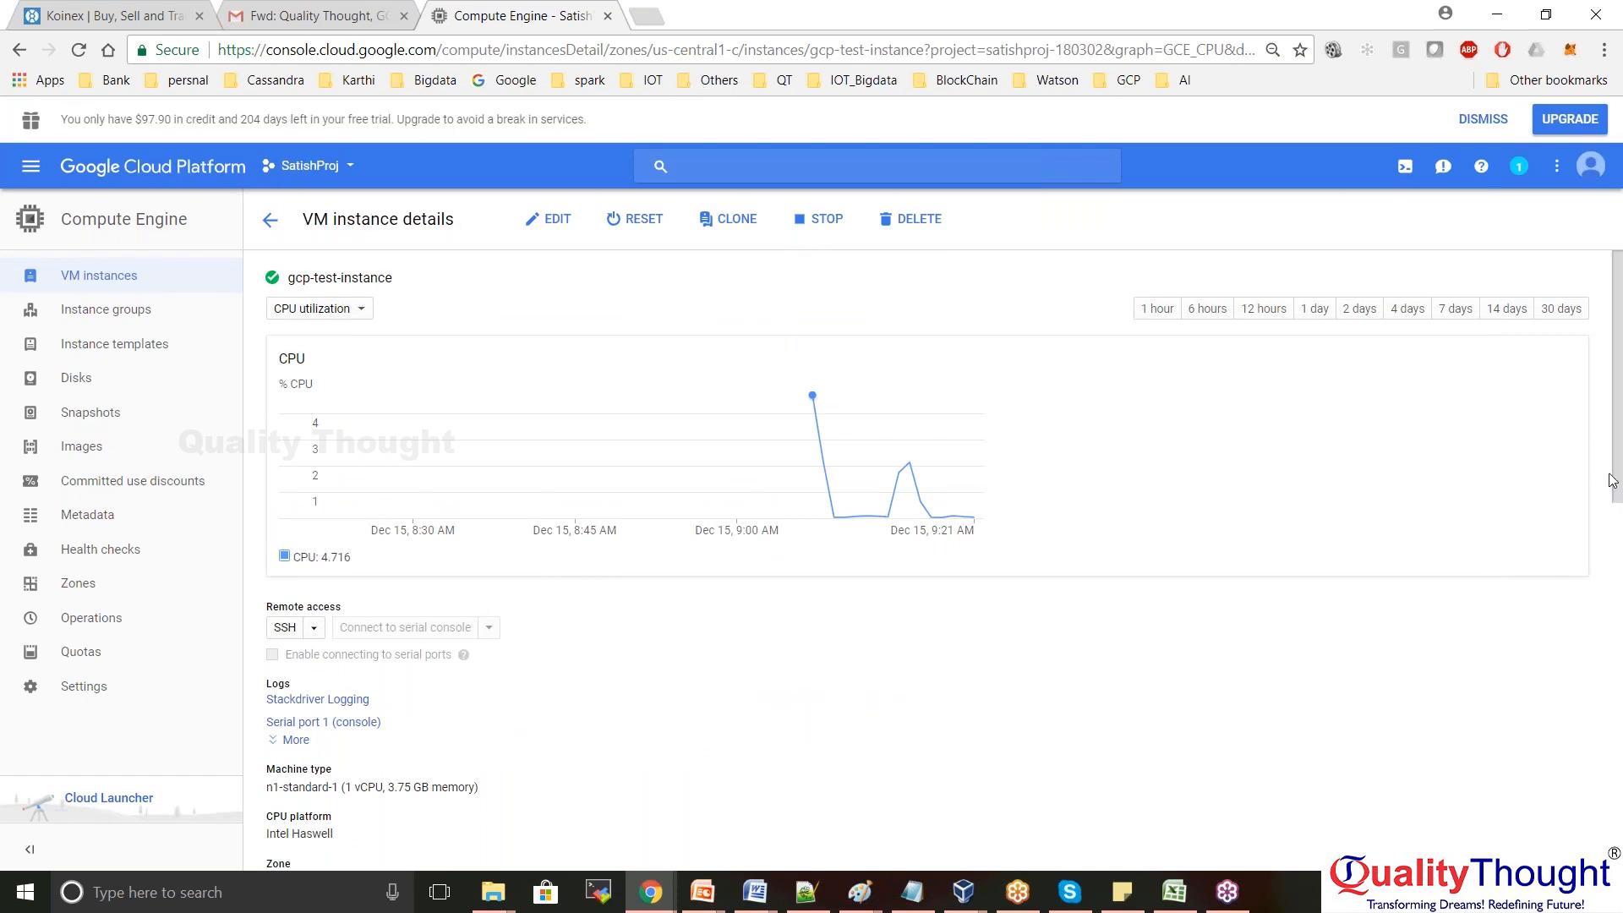
drag(1611, 480, 1614, 316)
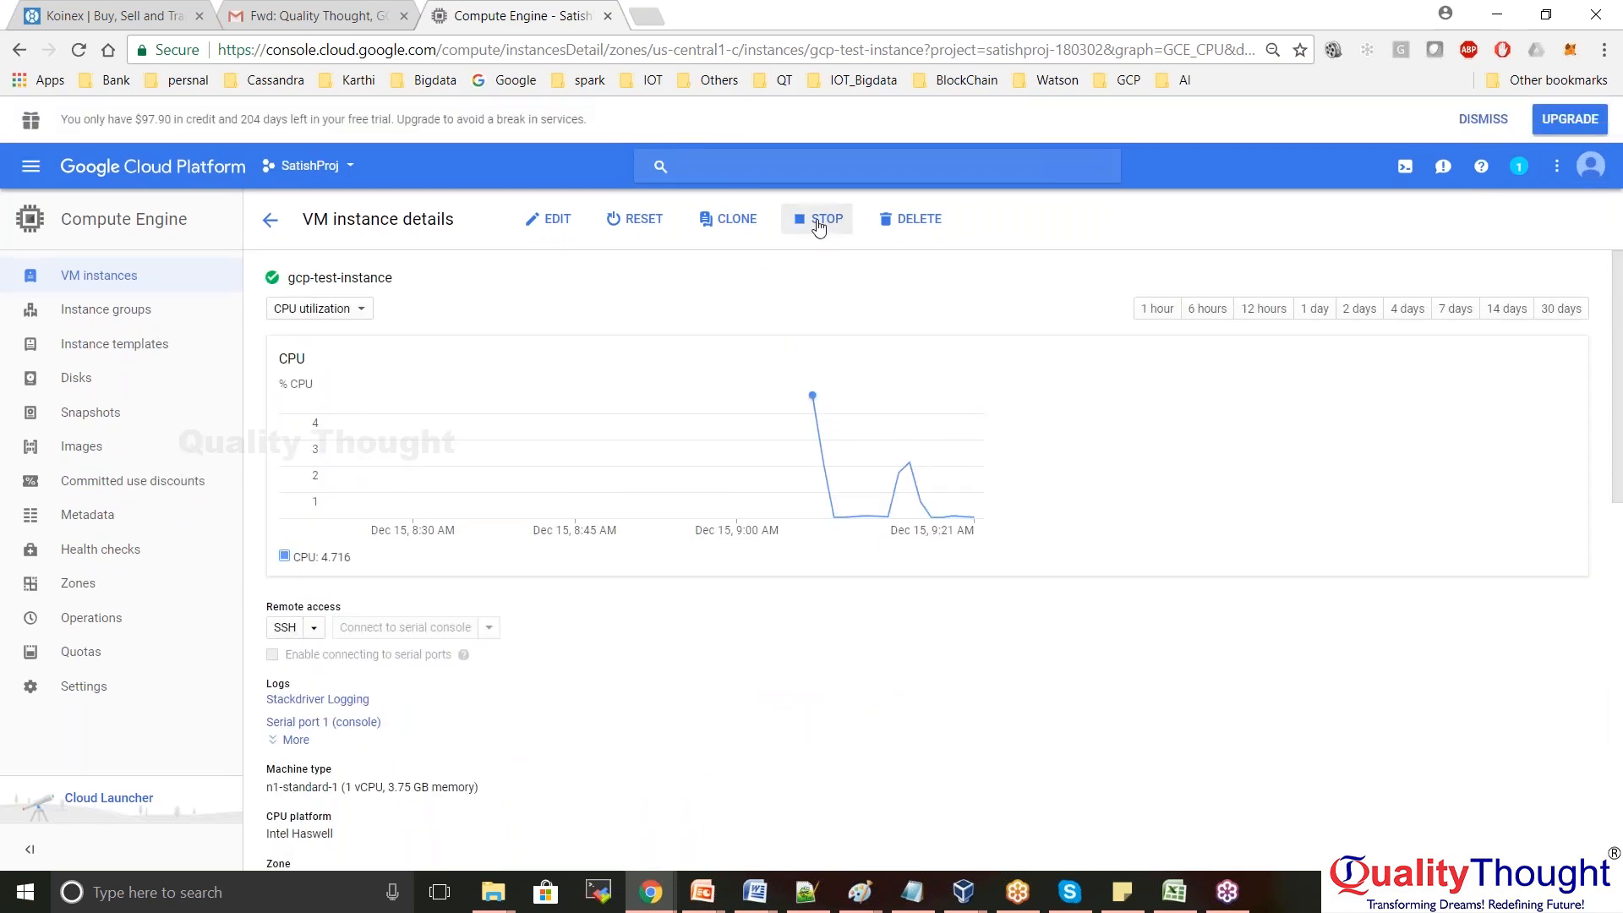
Stop gcp-test-instance, confirming STOP in the dialog
click(819, 222)
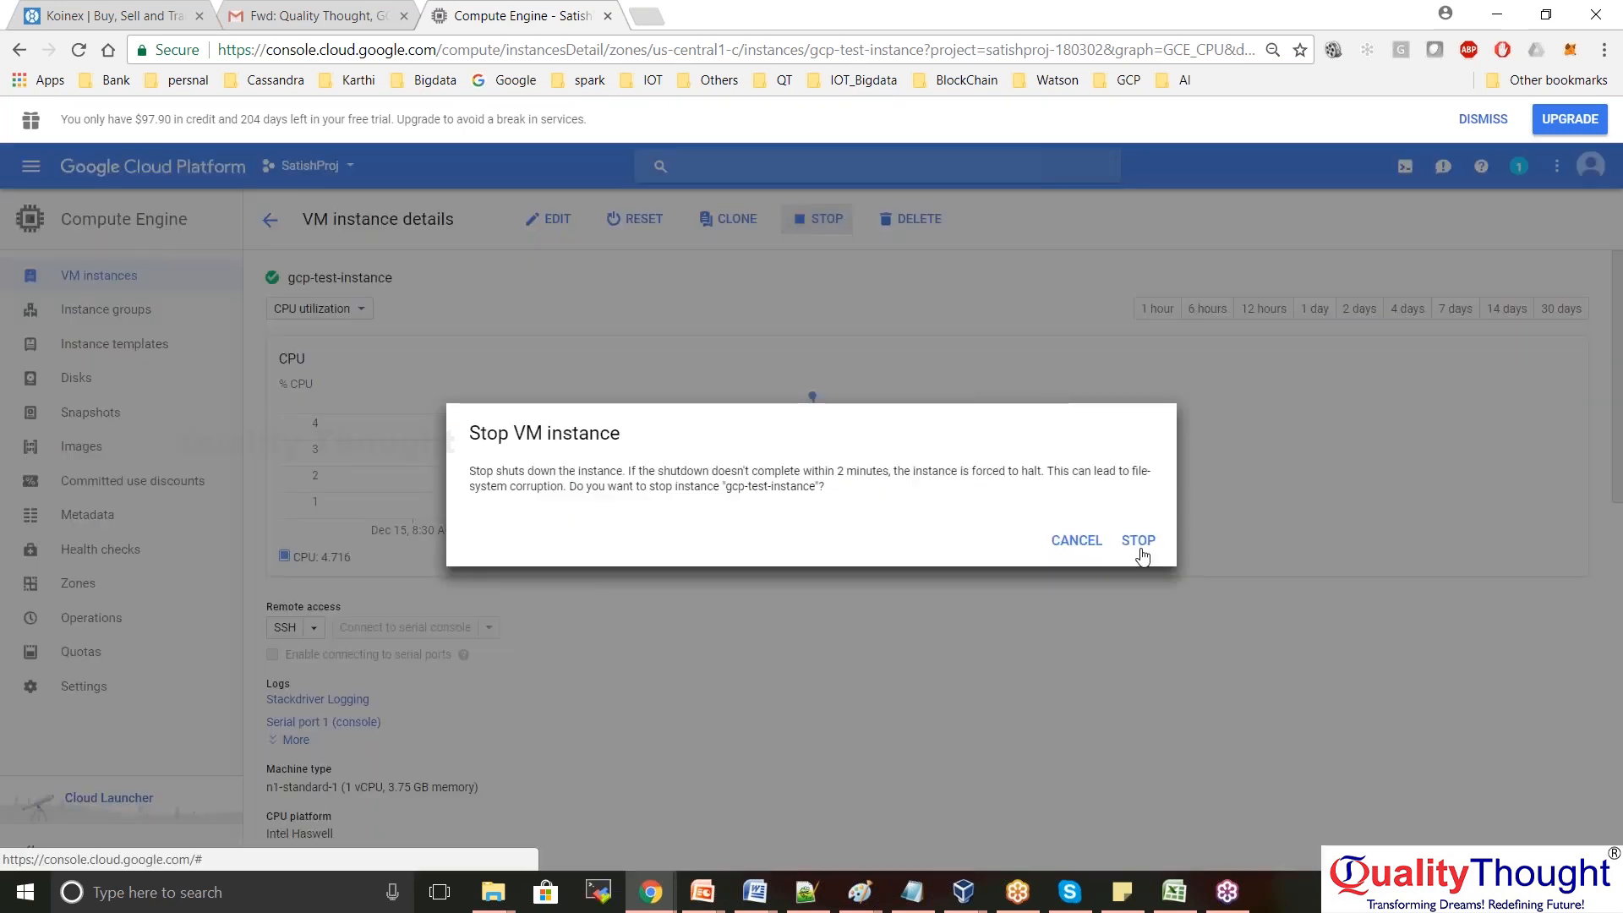
click(1138, 542)
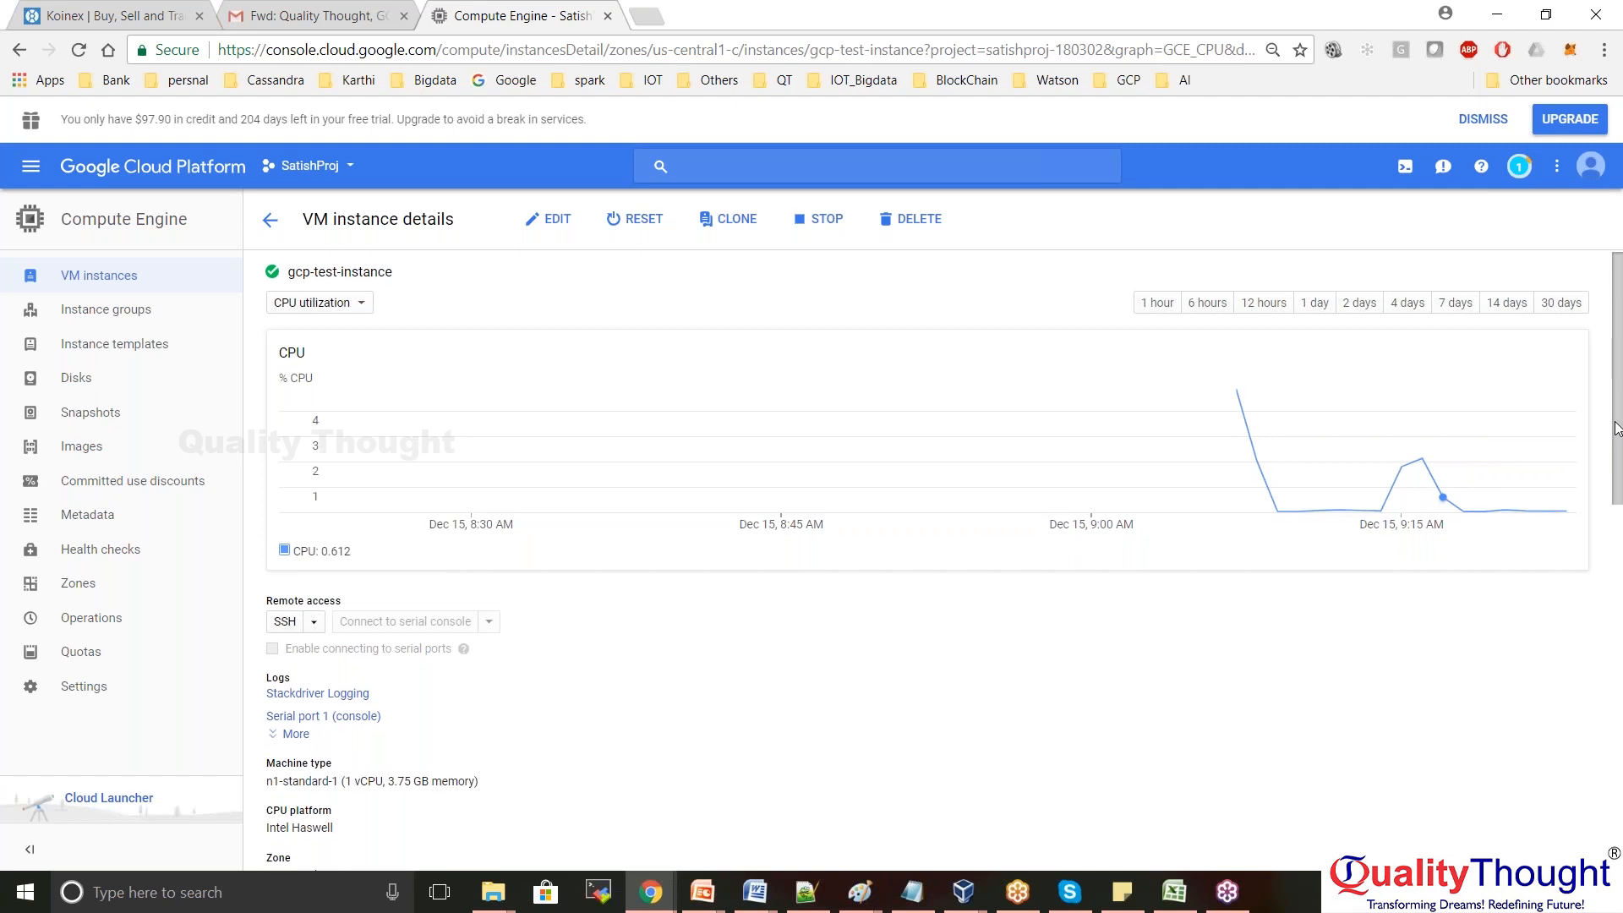
scroll(1616, 423, down, 2)
scroll(366, 326, up, 2)
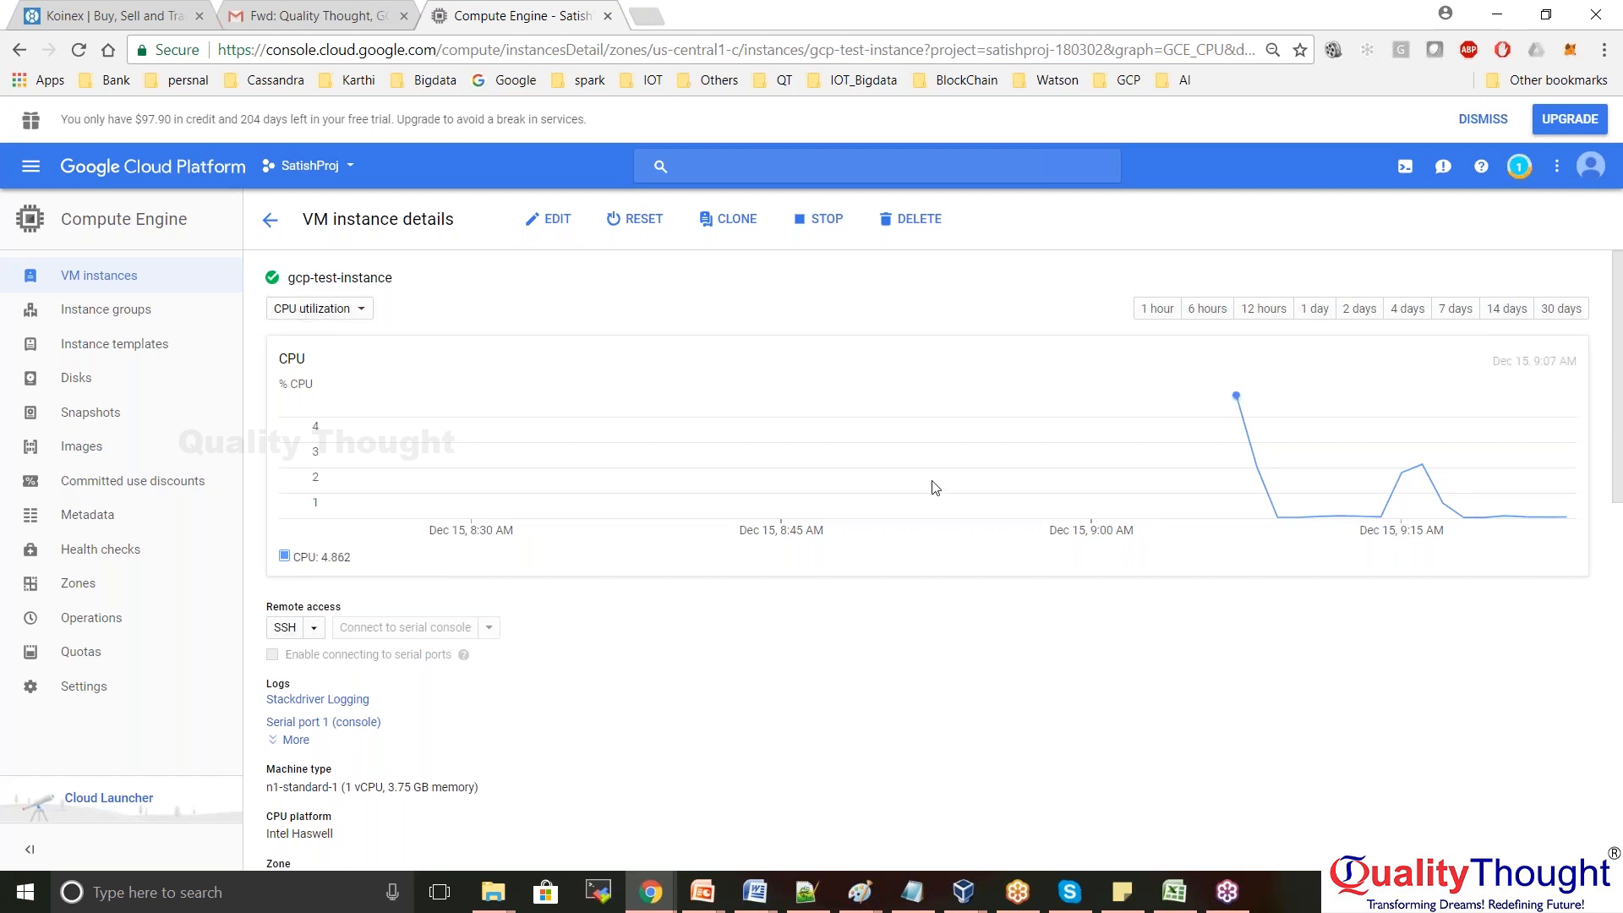
Chart Network bytes over 1, 6 and 12 hours, then show CPU utilization for 1 hour
click(362, 311)
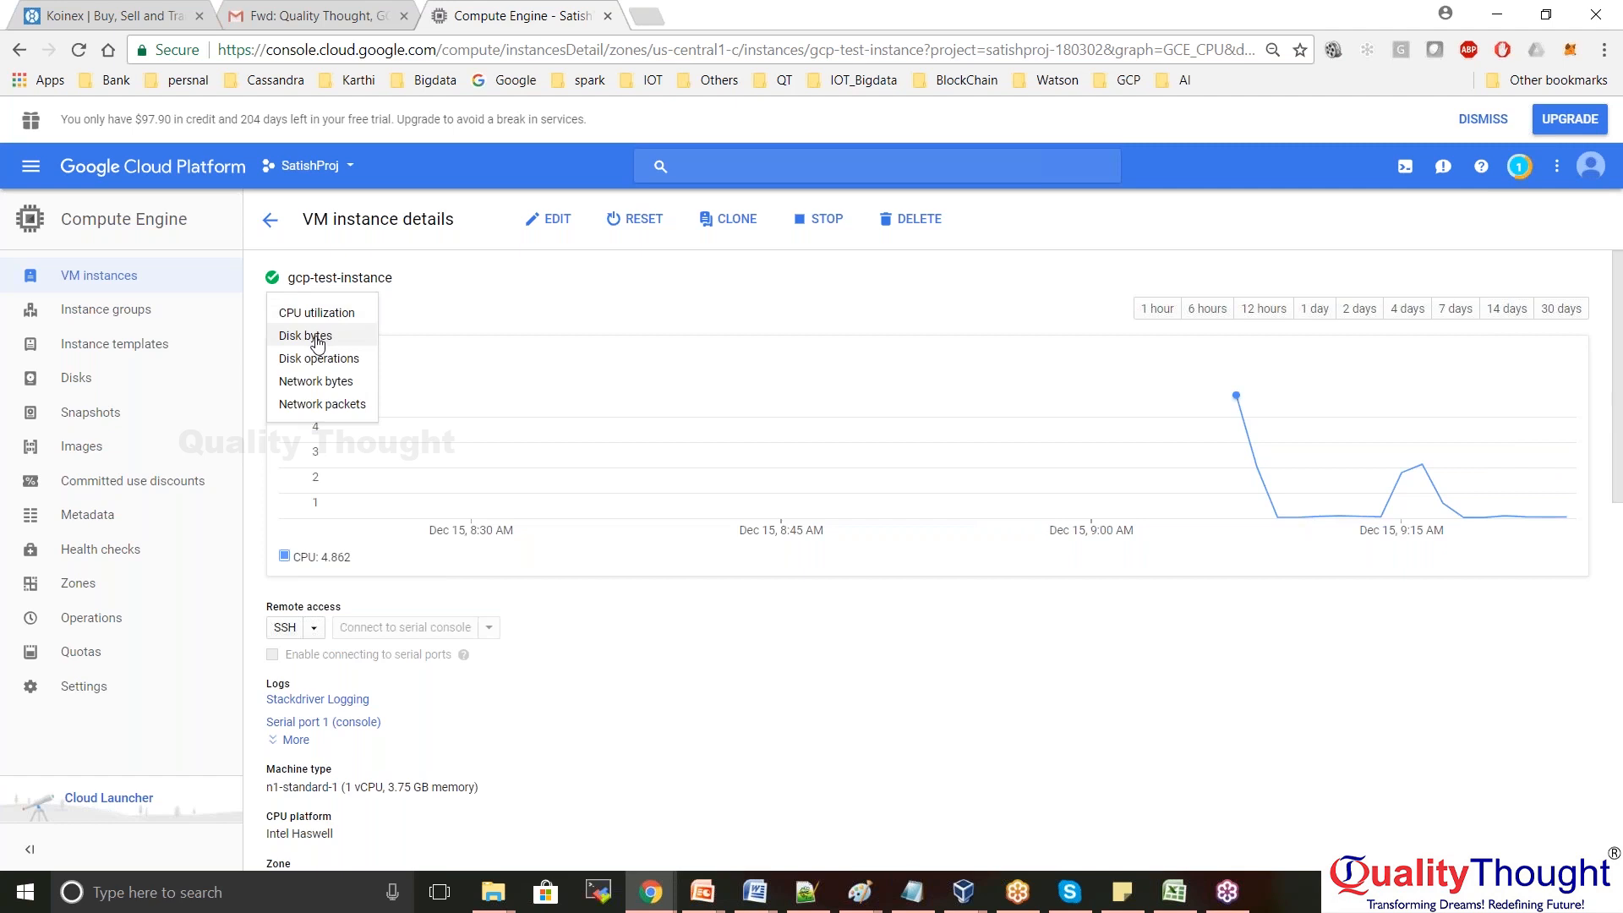
click(334, 382)
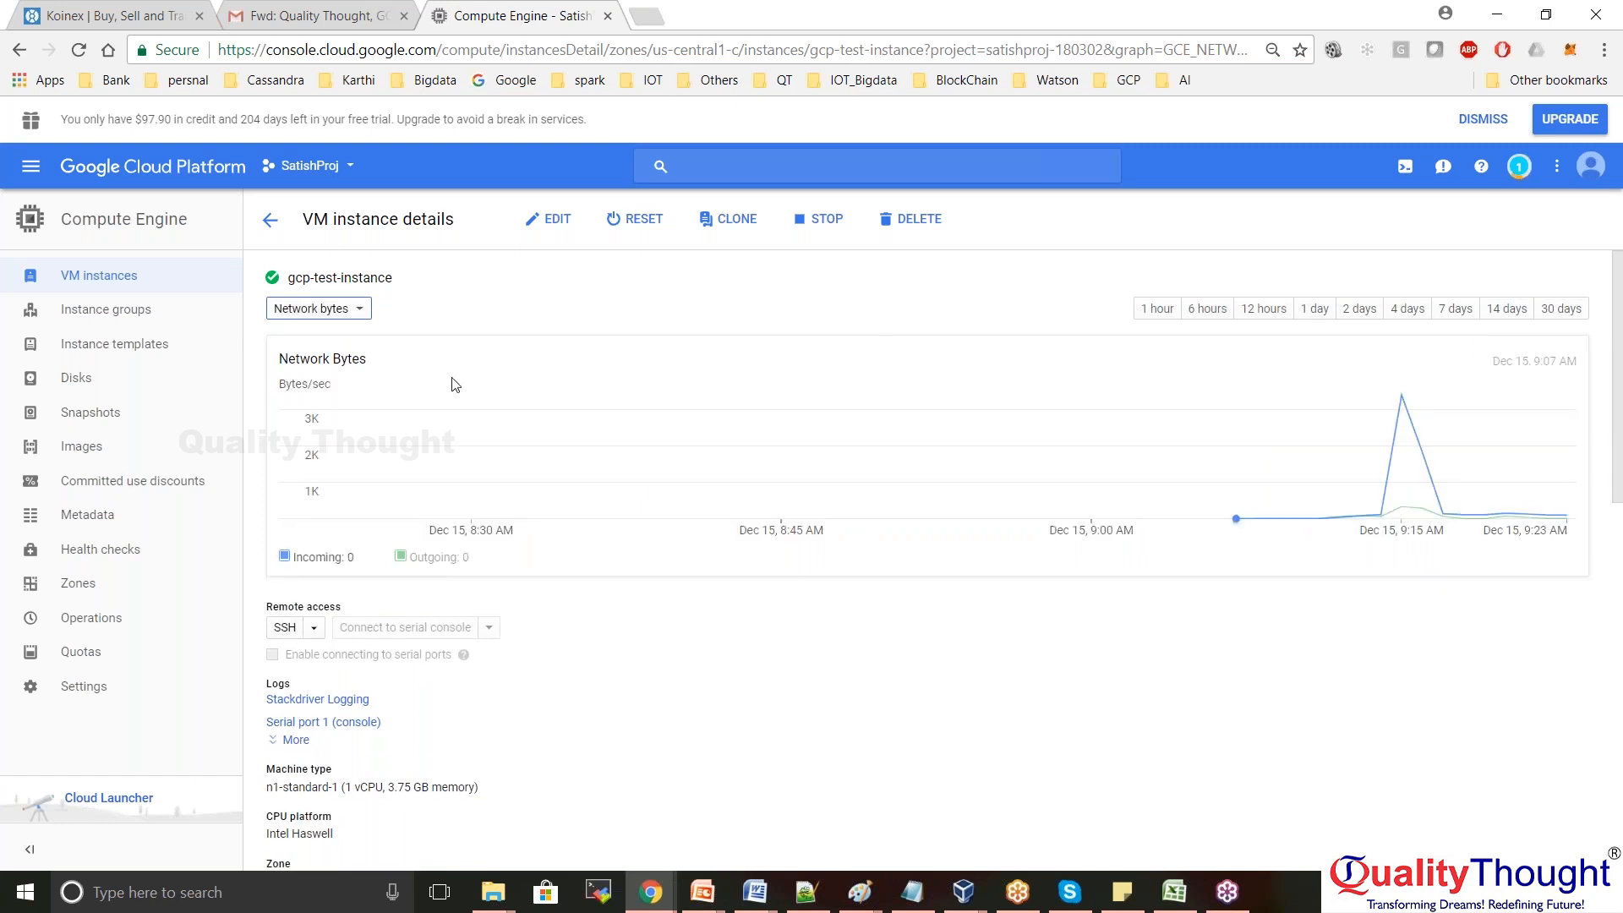
click(1158, 313)
click(1204, 311)
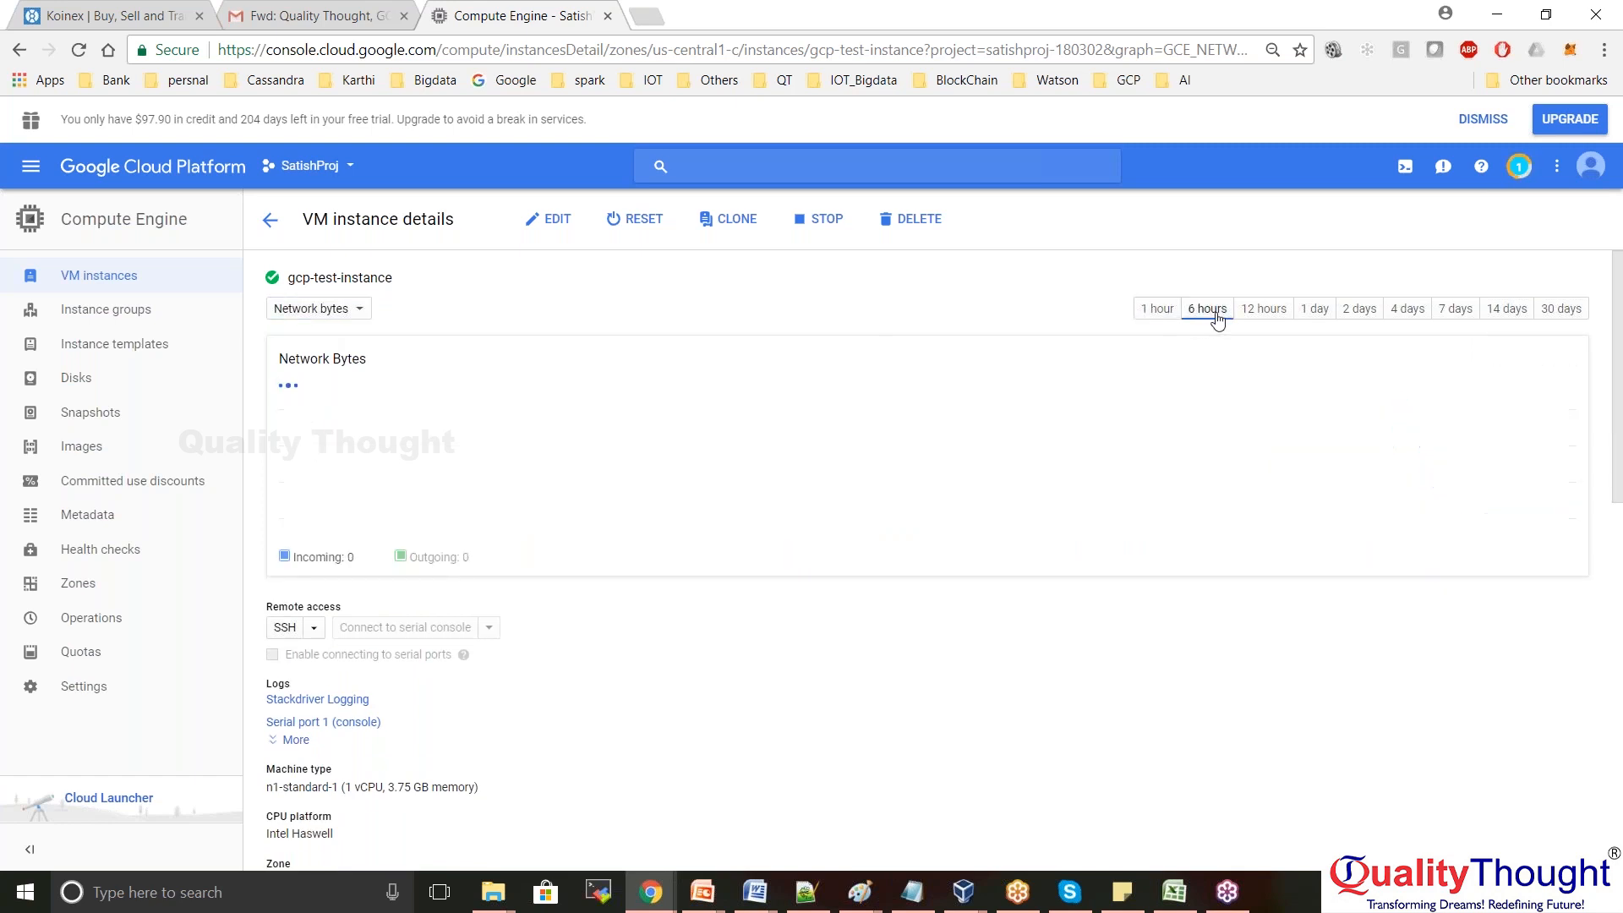
click(1265, 311)
click(1158, 311)
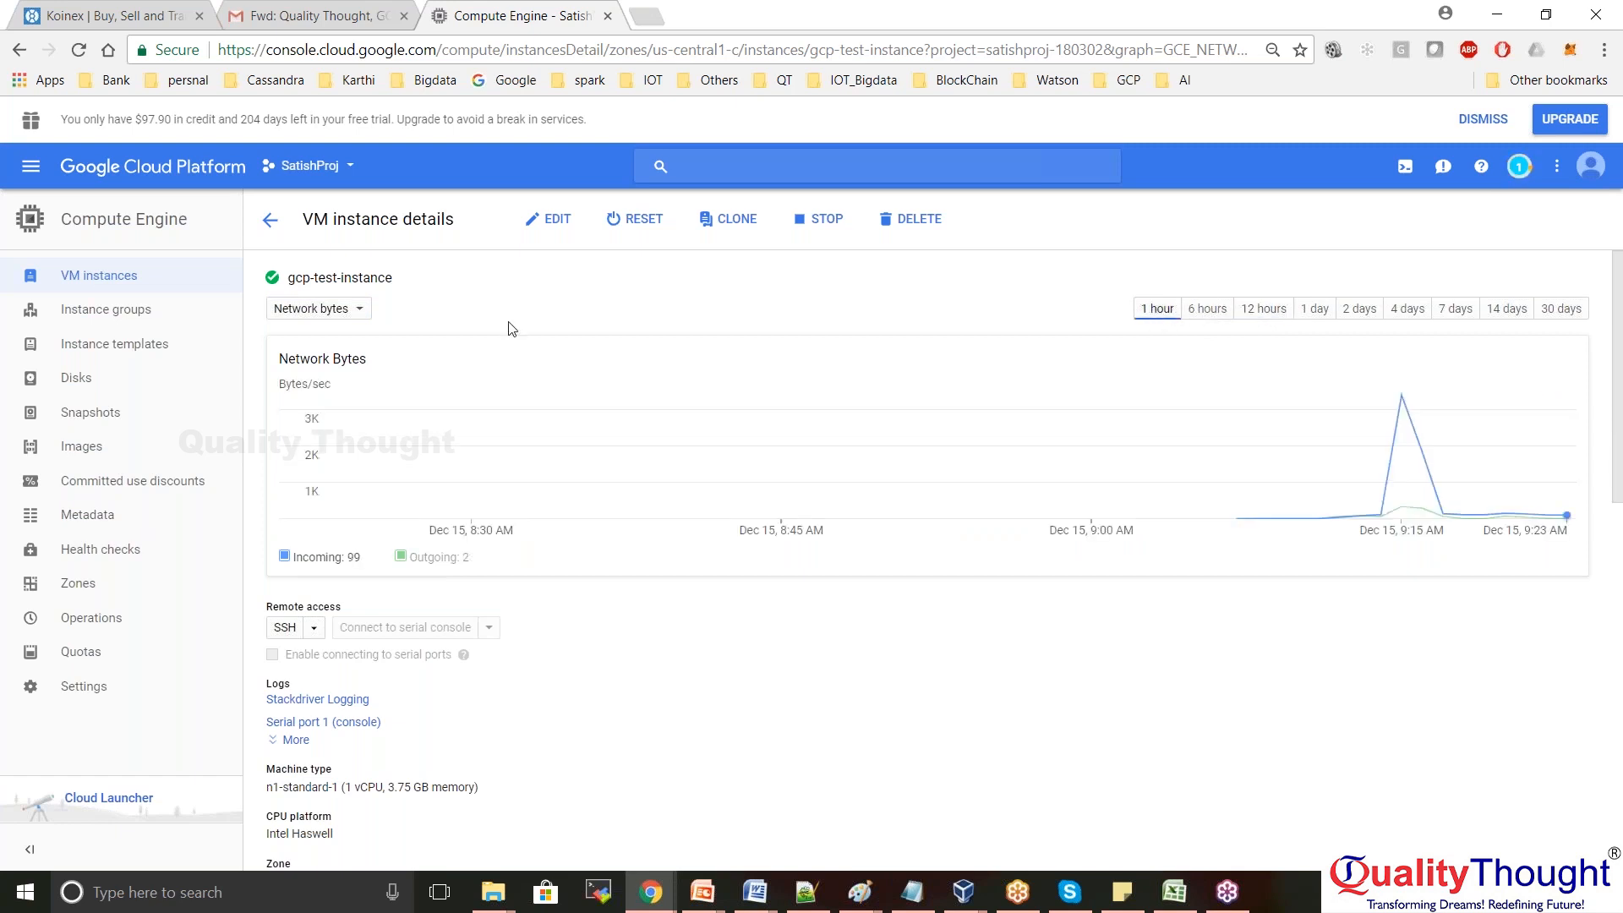
click(342, 309)
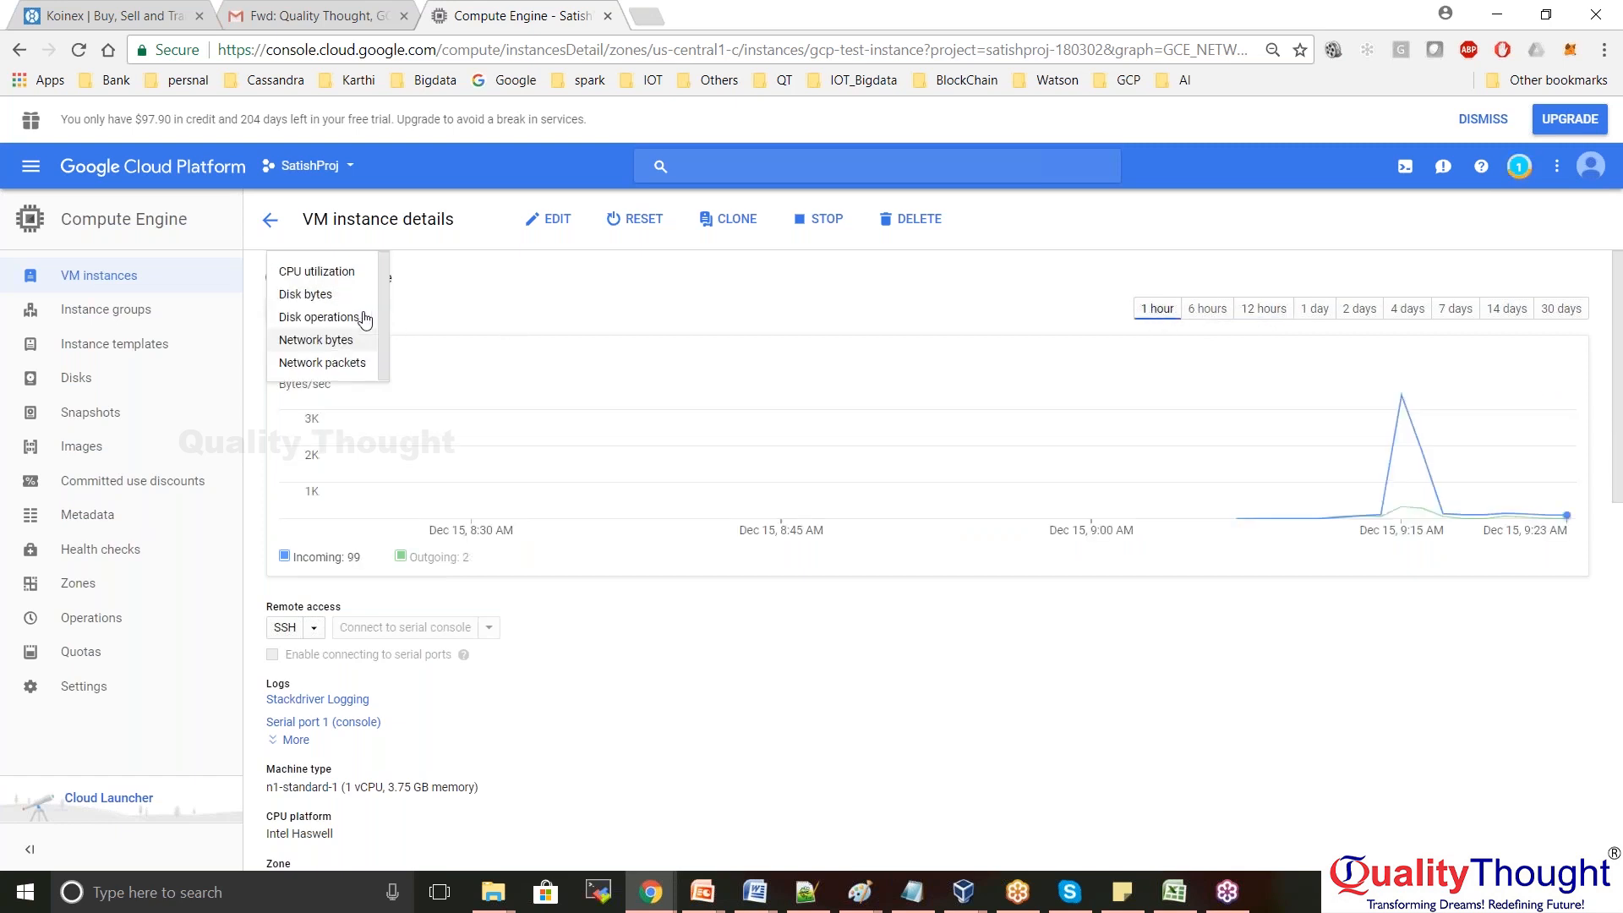
click(329, 275)
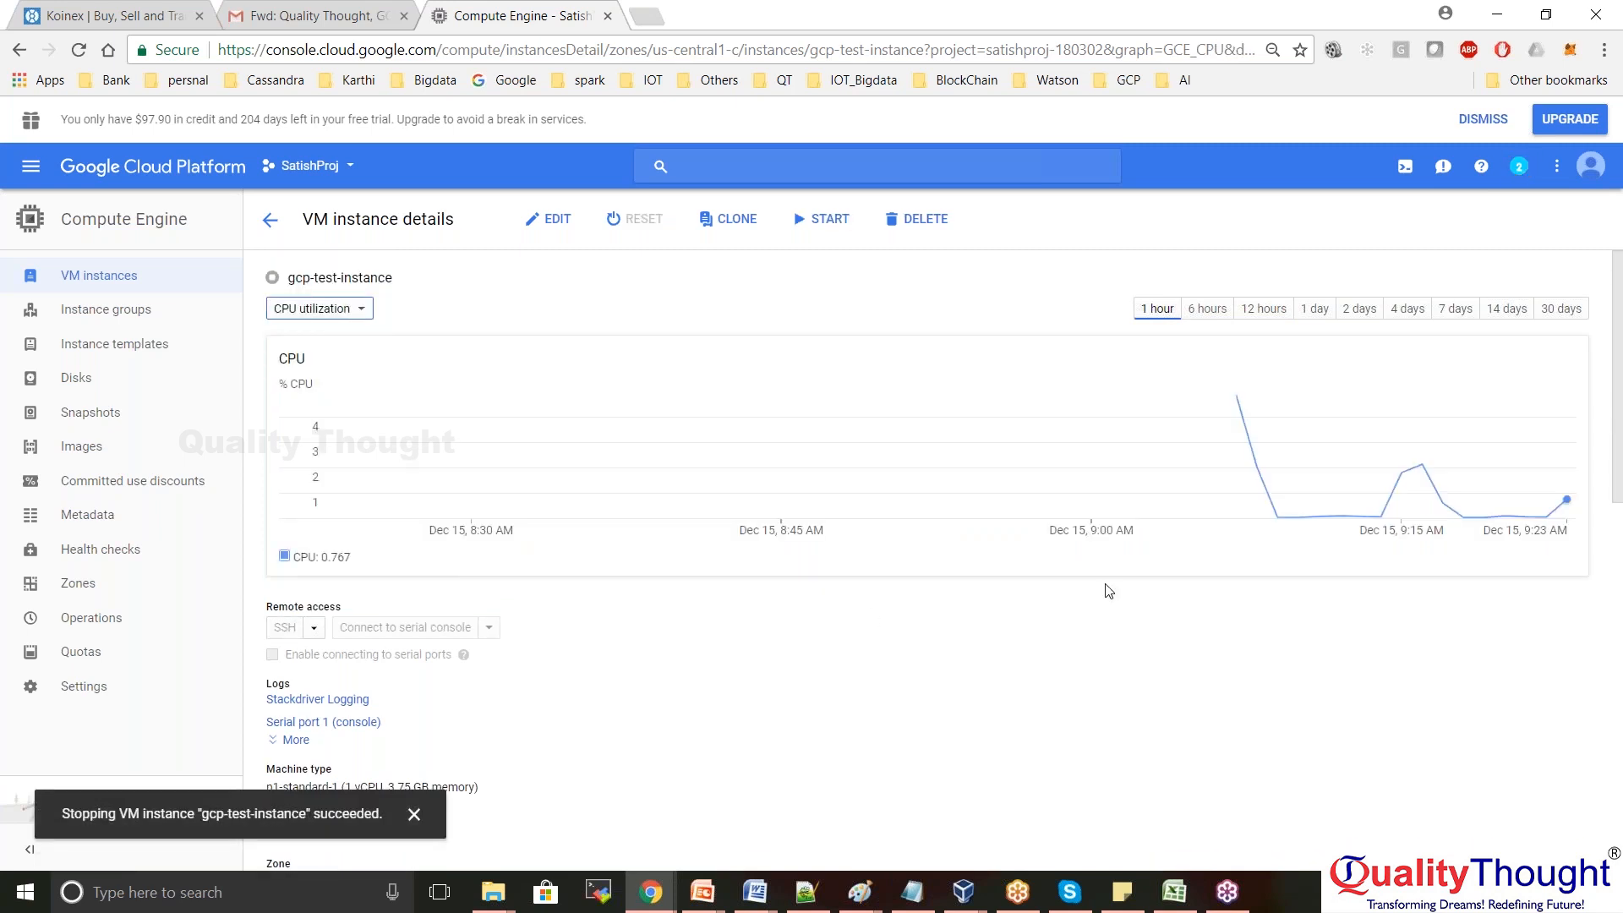
Highlight the stop-success message, scroll the details, and put gcp-test-instance into edit mode
drag(82, 810, 366, 825)
click(744, 700)
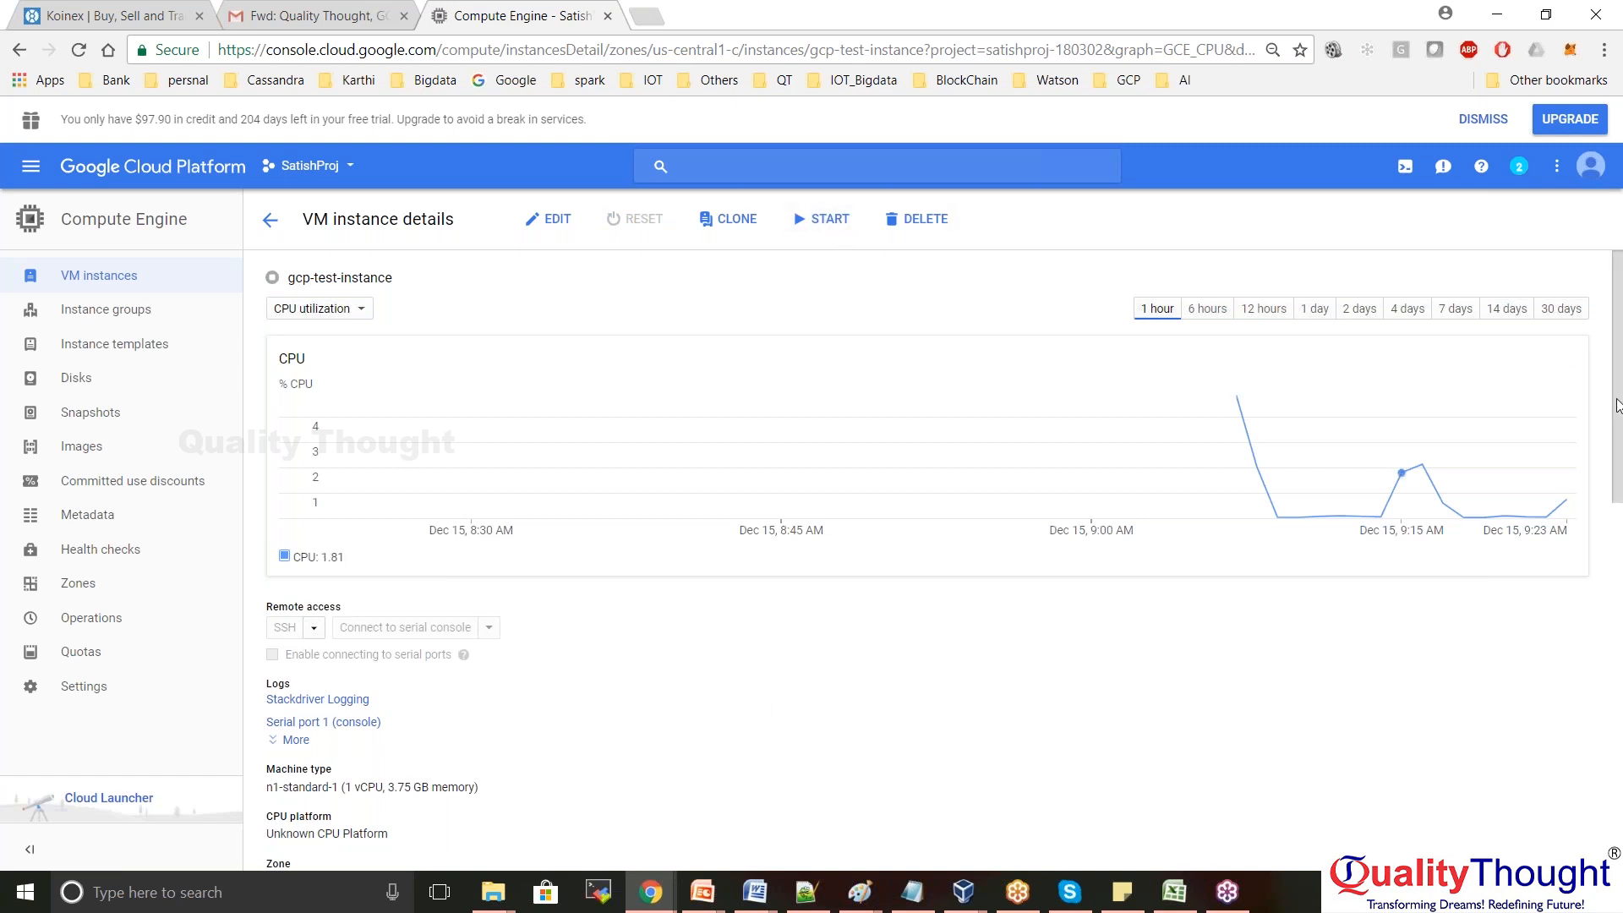
scroll(1619, 426, down, 3)
drag(1619, 446, 1620, 761)
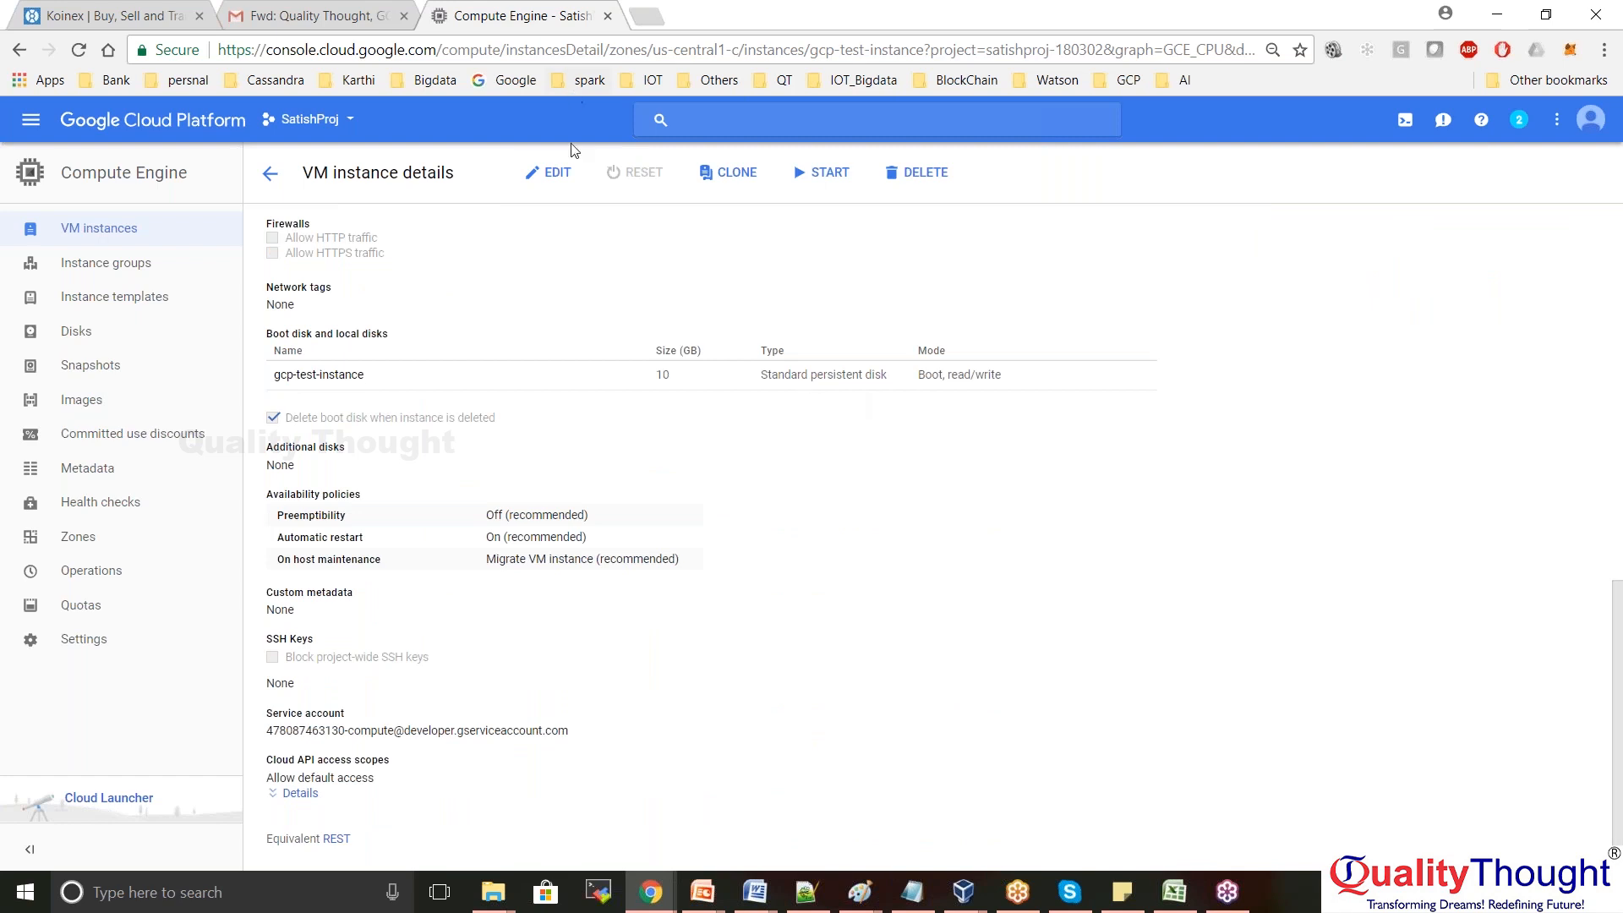
click(548, 173)
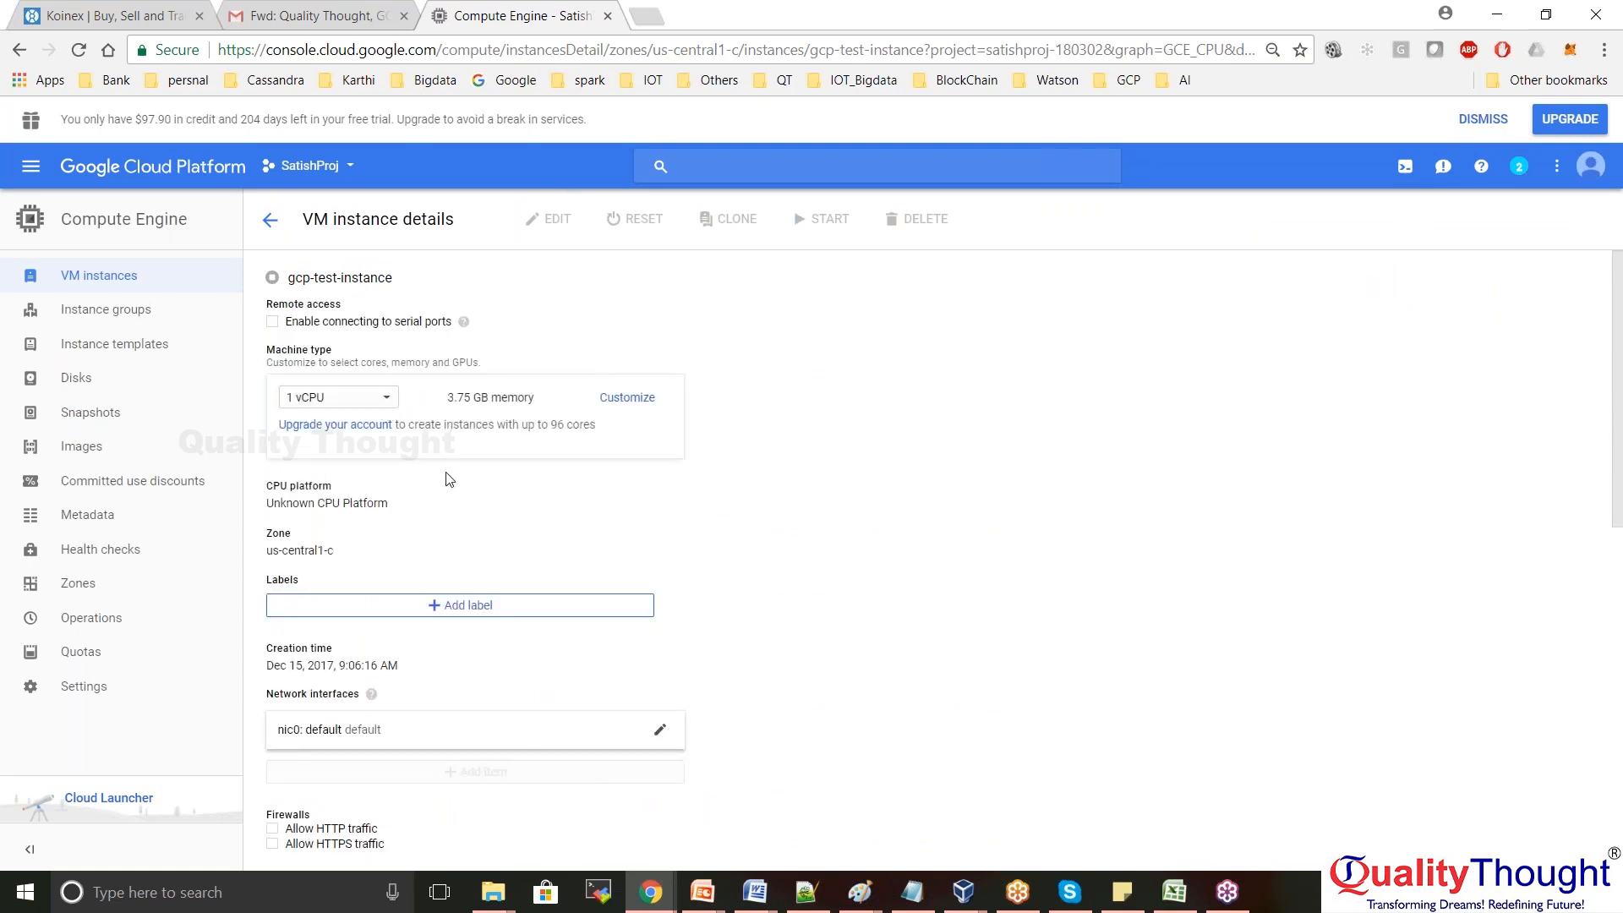
Scroll down the edit form, add an Additional disks row, then remove it
drag(1617, 382, 1620, 683)
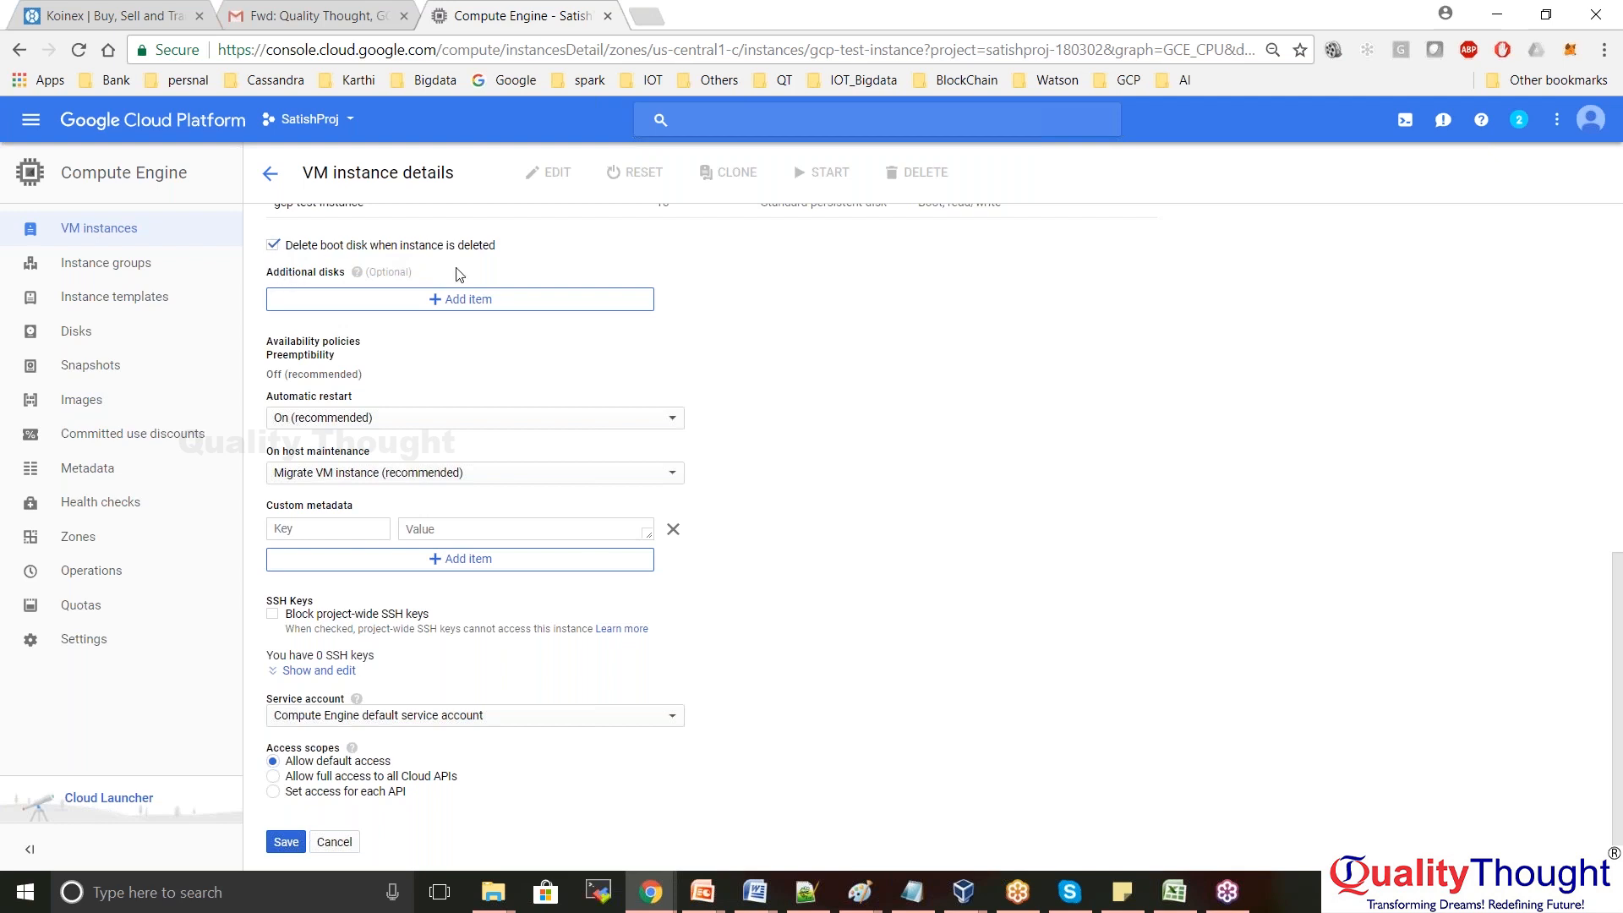
click(456, 301)
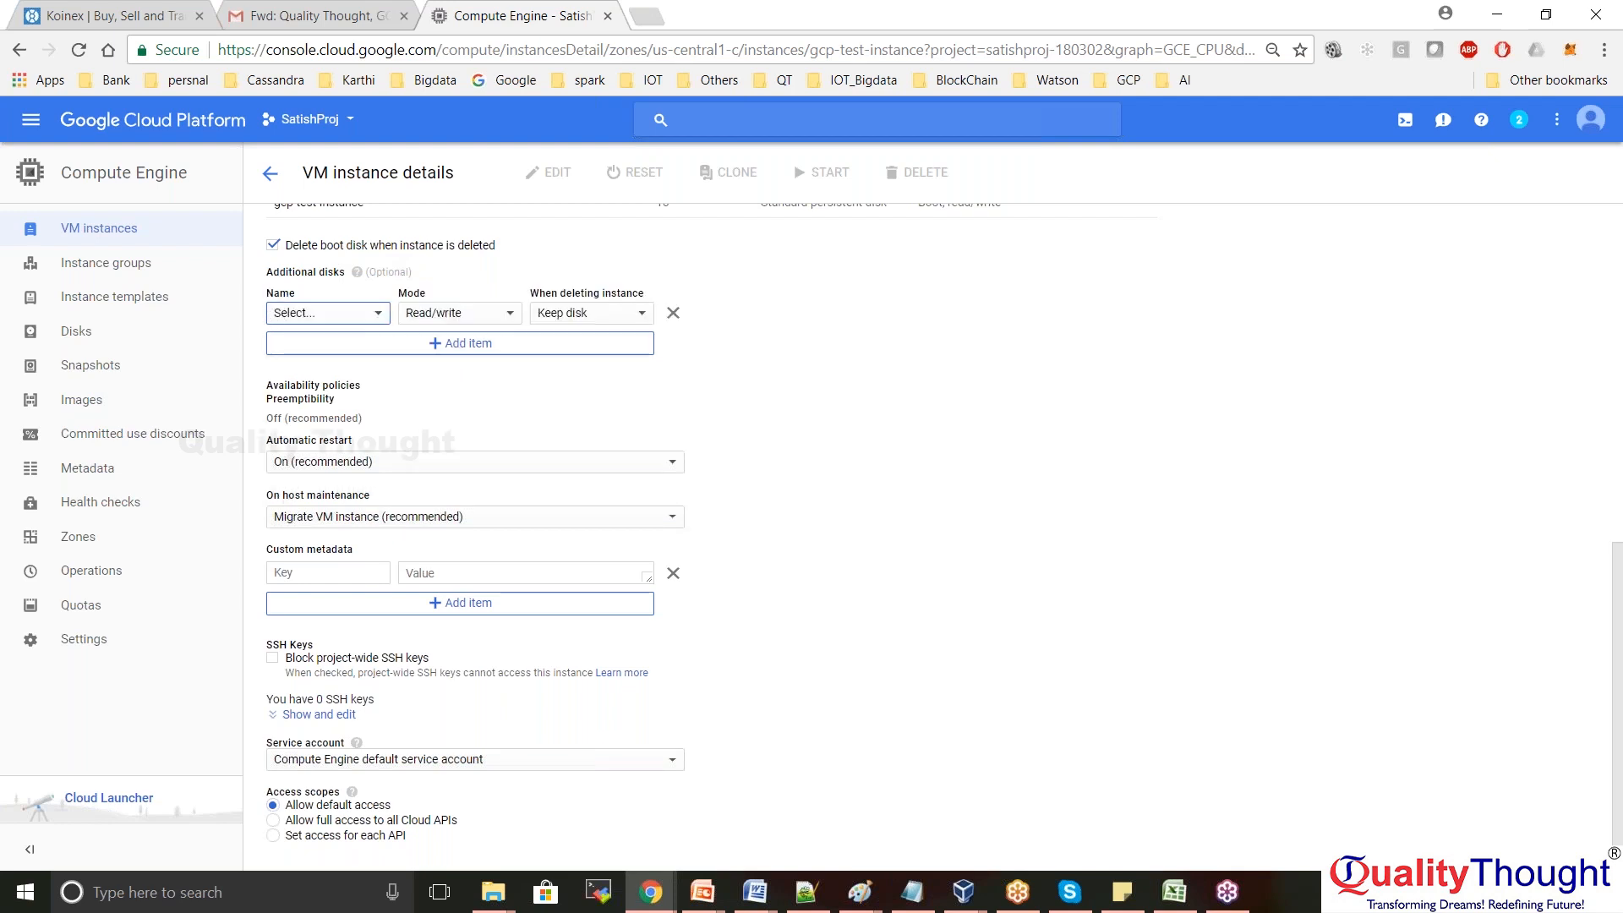
click(672, 313)
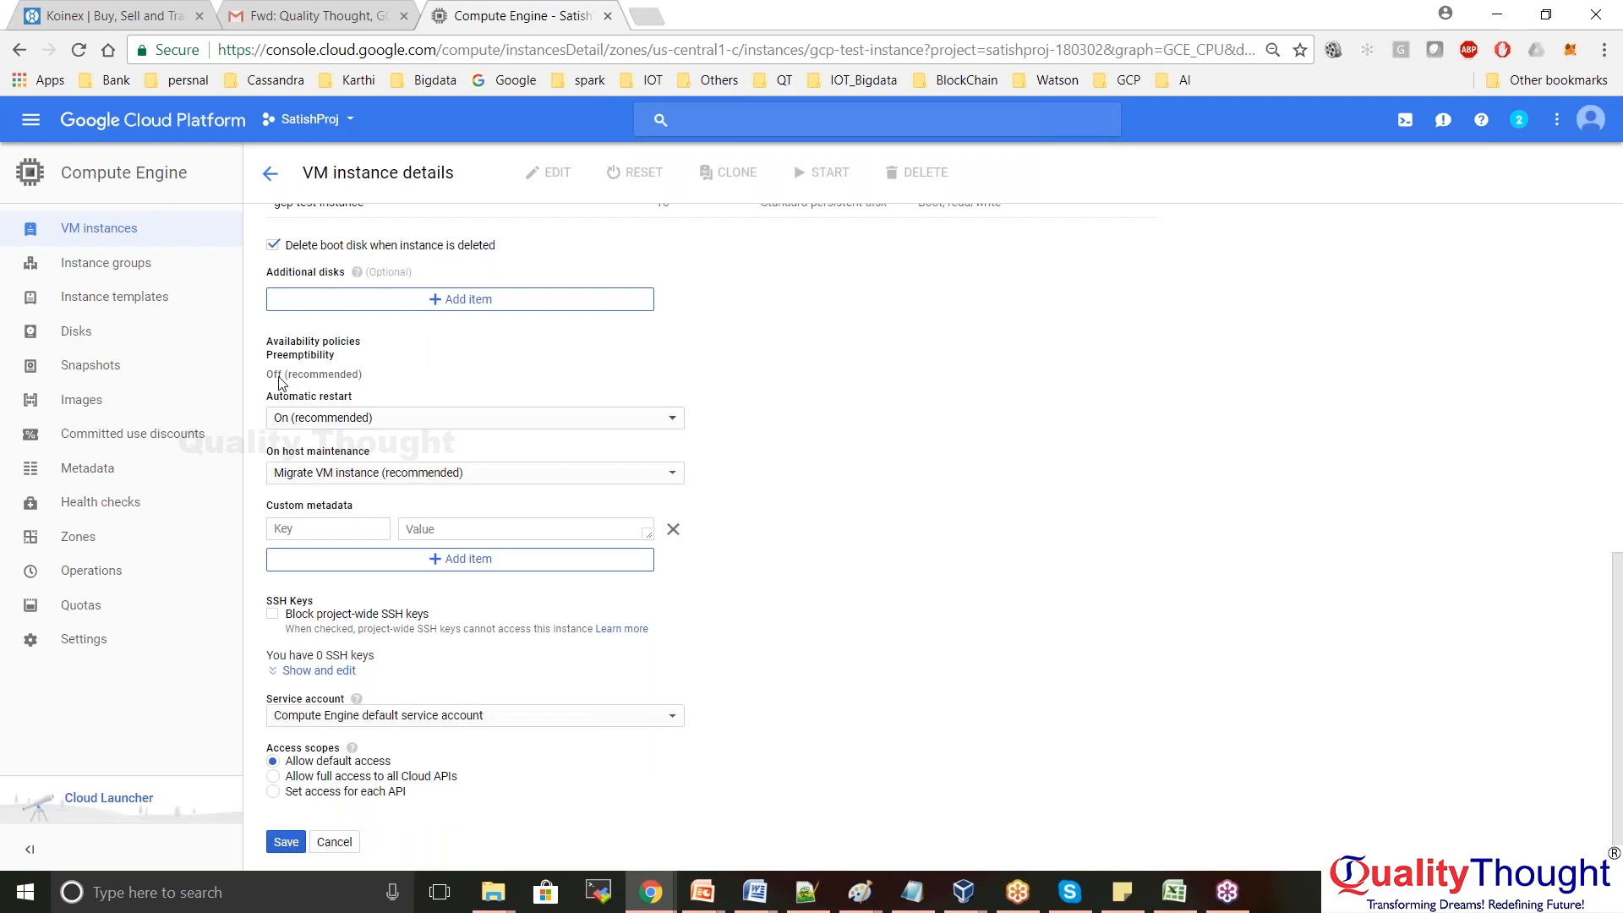
drag(268, 342, 361, 343)
click(459, 373)
drag(268, 355, 372, 451)
click(799, 454)
drag(265, 355, 346, 365)
drag(265, 396, 369, 400)
drag(264, 452, 378, 455)
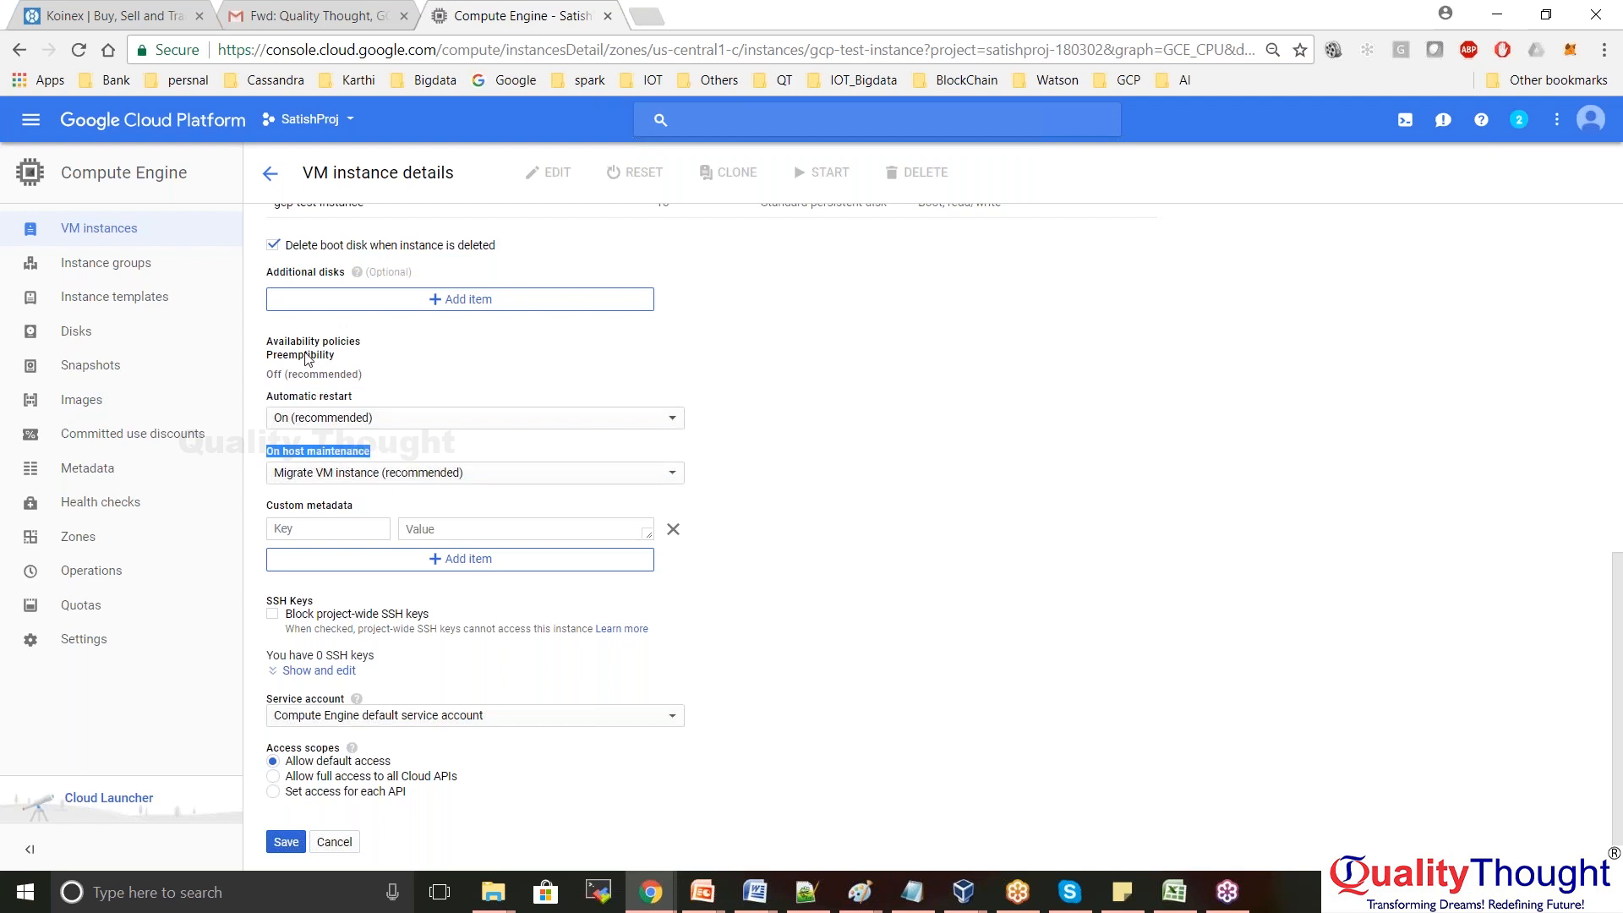
drag(337, 356, 266, 342)
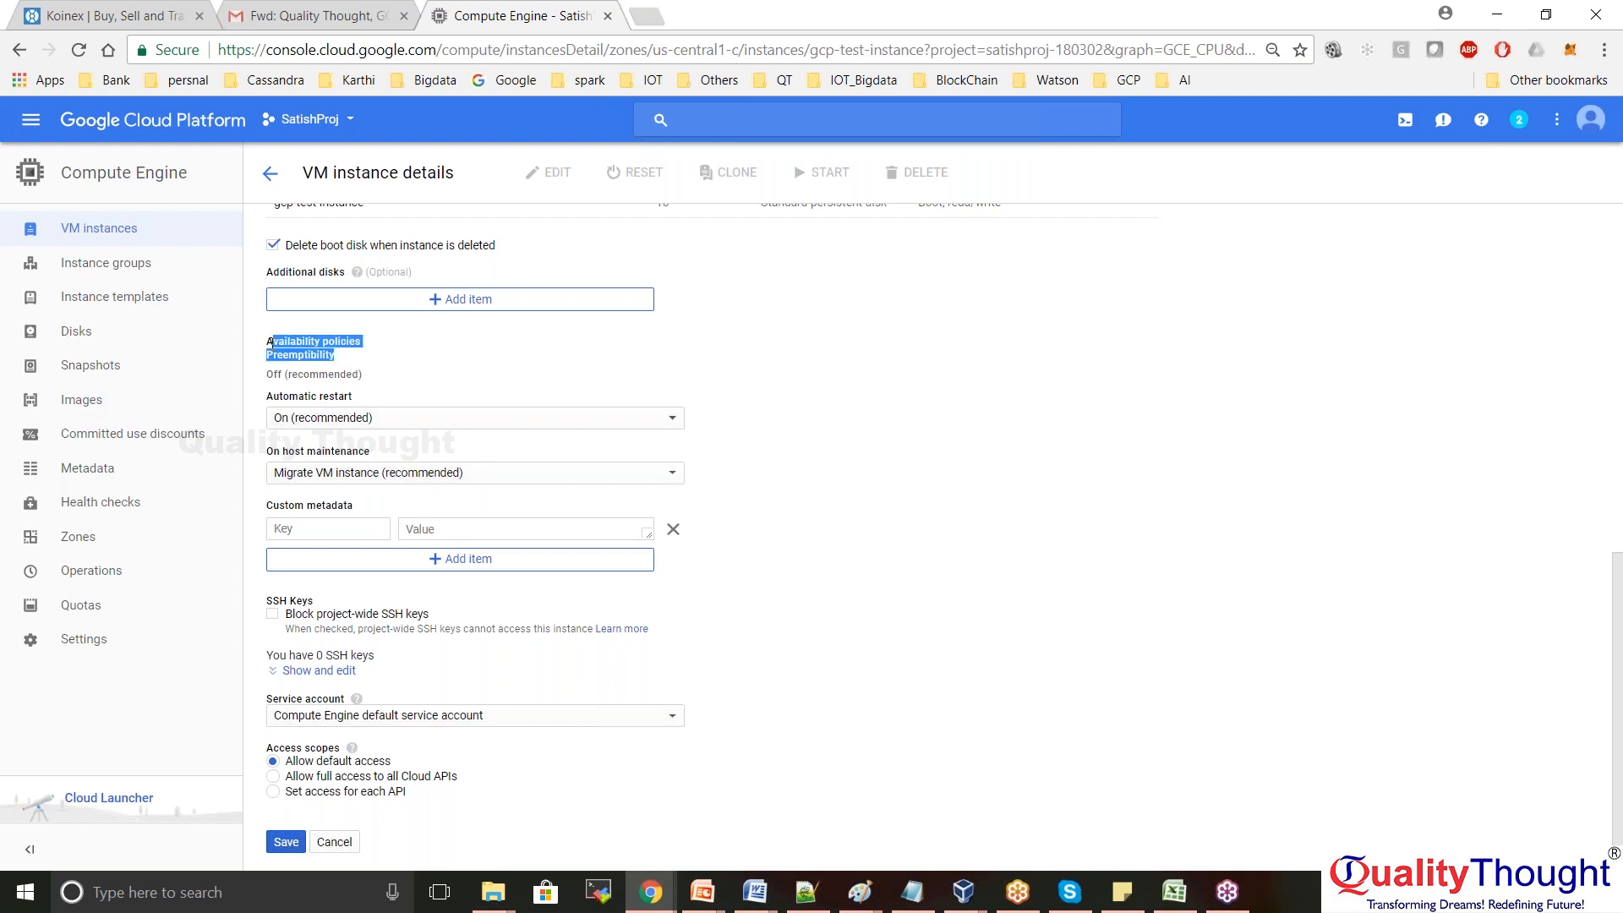
click(462, 376)
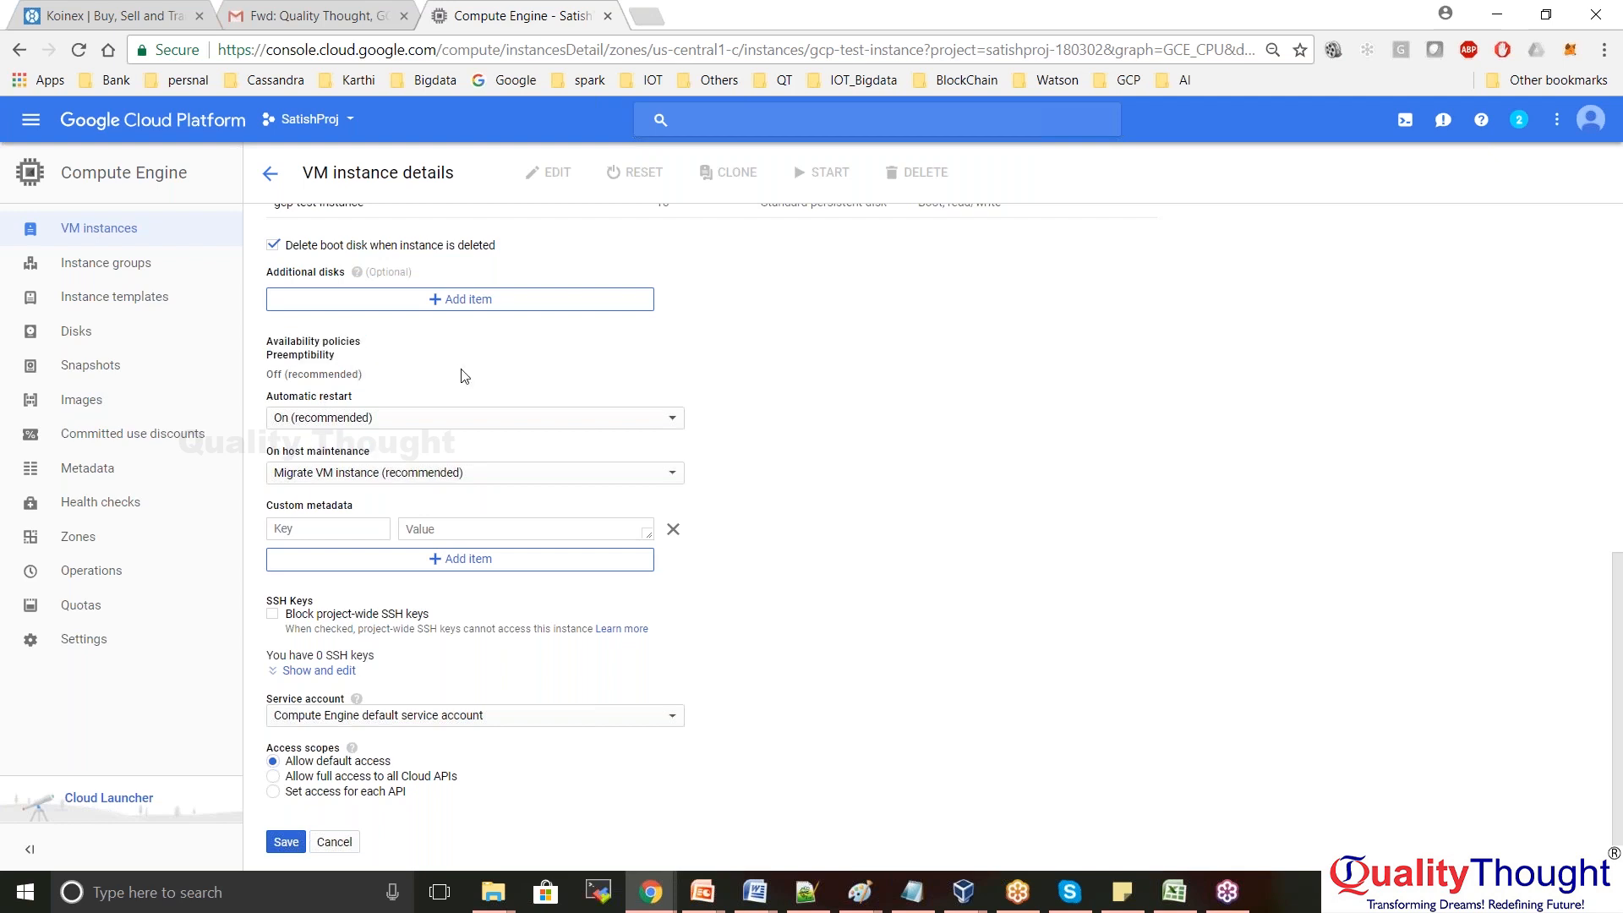
click(674, 473)
click(676, 478)
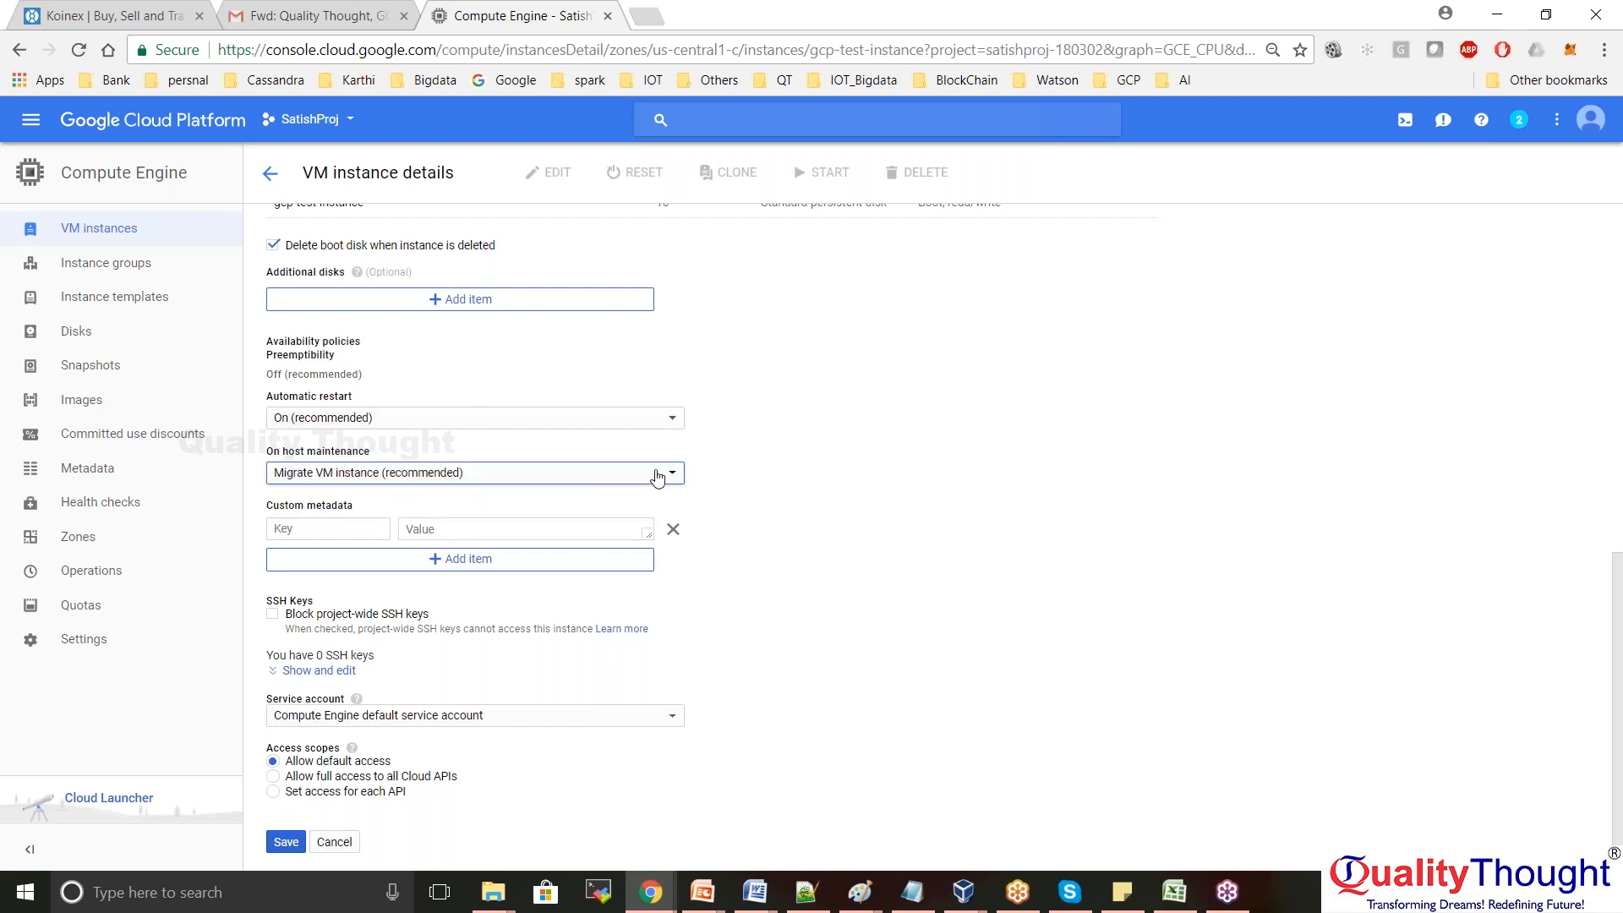
drag(335, 359, 270, 356)
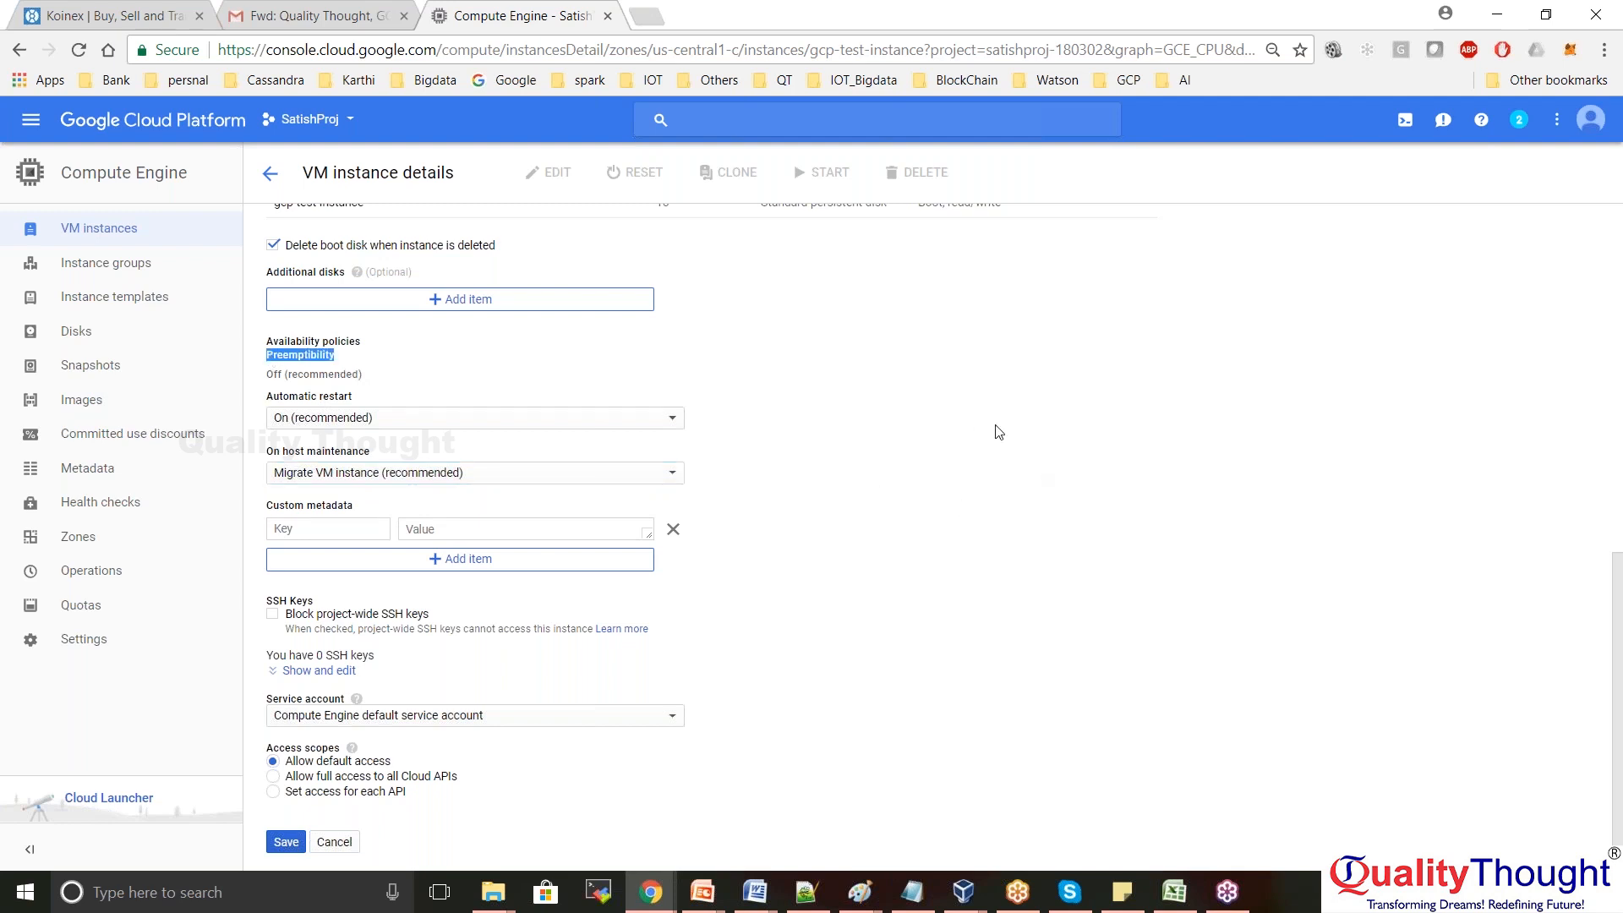
click(882, 486)
drag(338, 359, 267, 362)
click(858, 390)
double_click(295, 358)
click(522, 347)
double_click(301, 359)
click(422, 352)
double_click(300, 342)
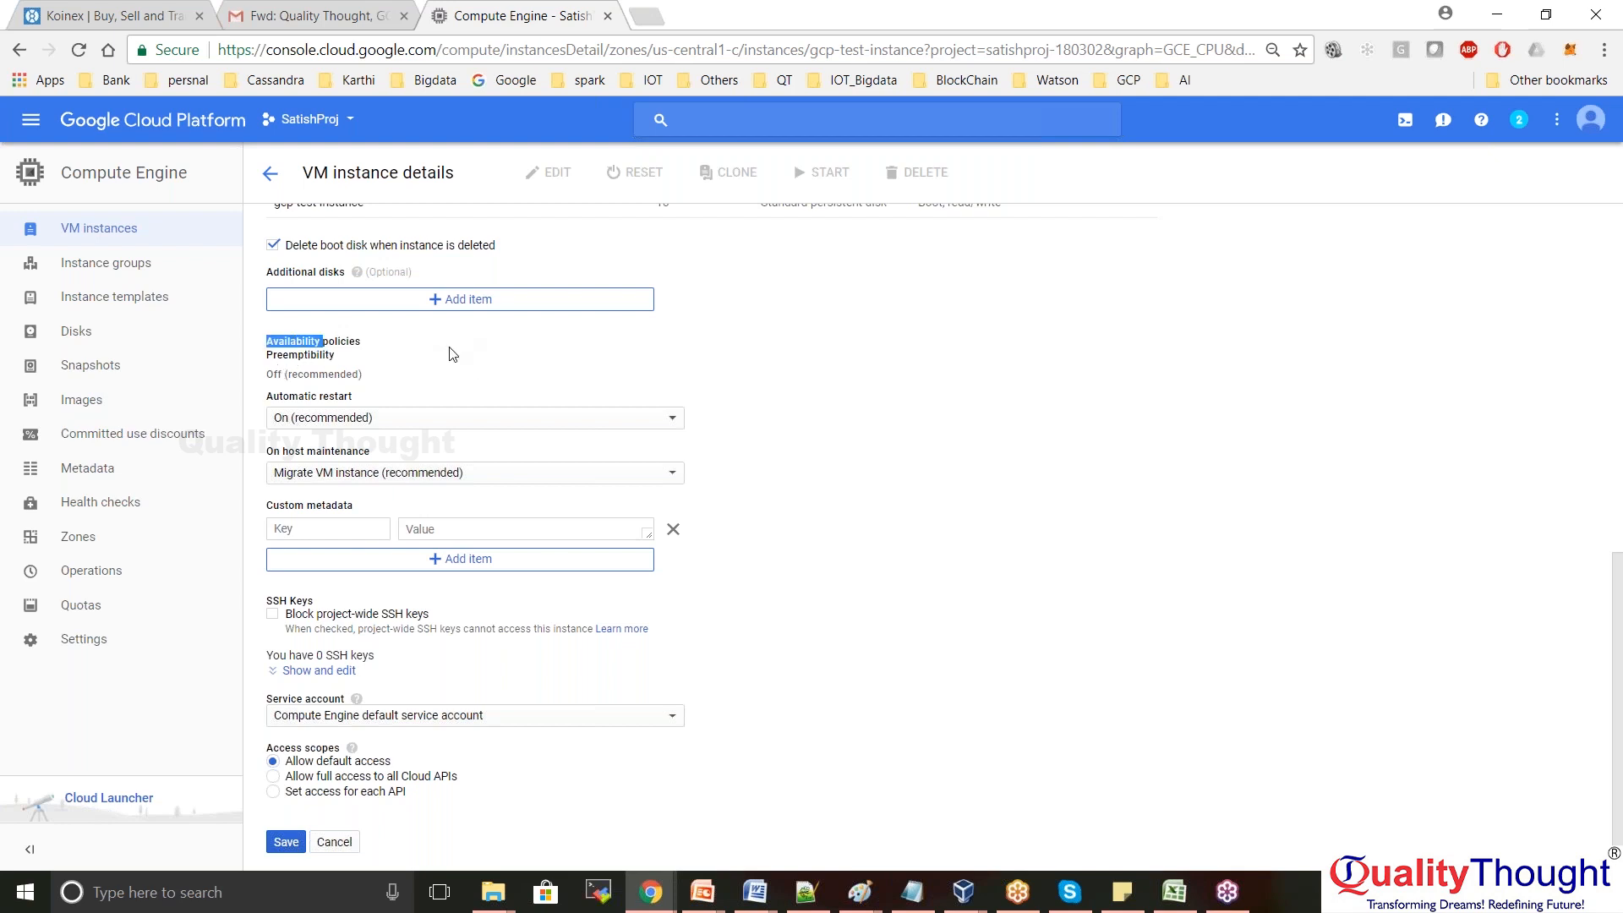
click(416, 360)
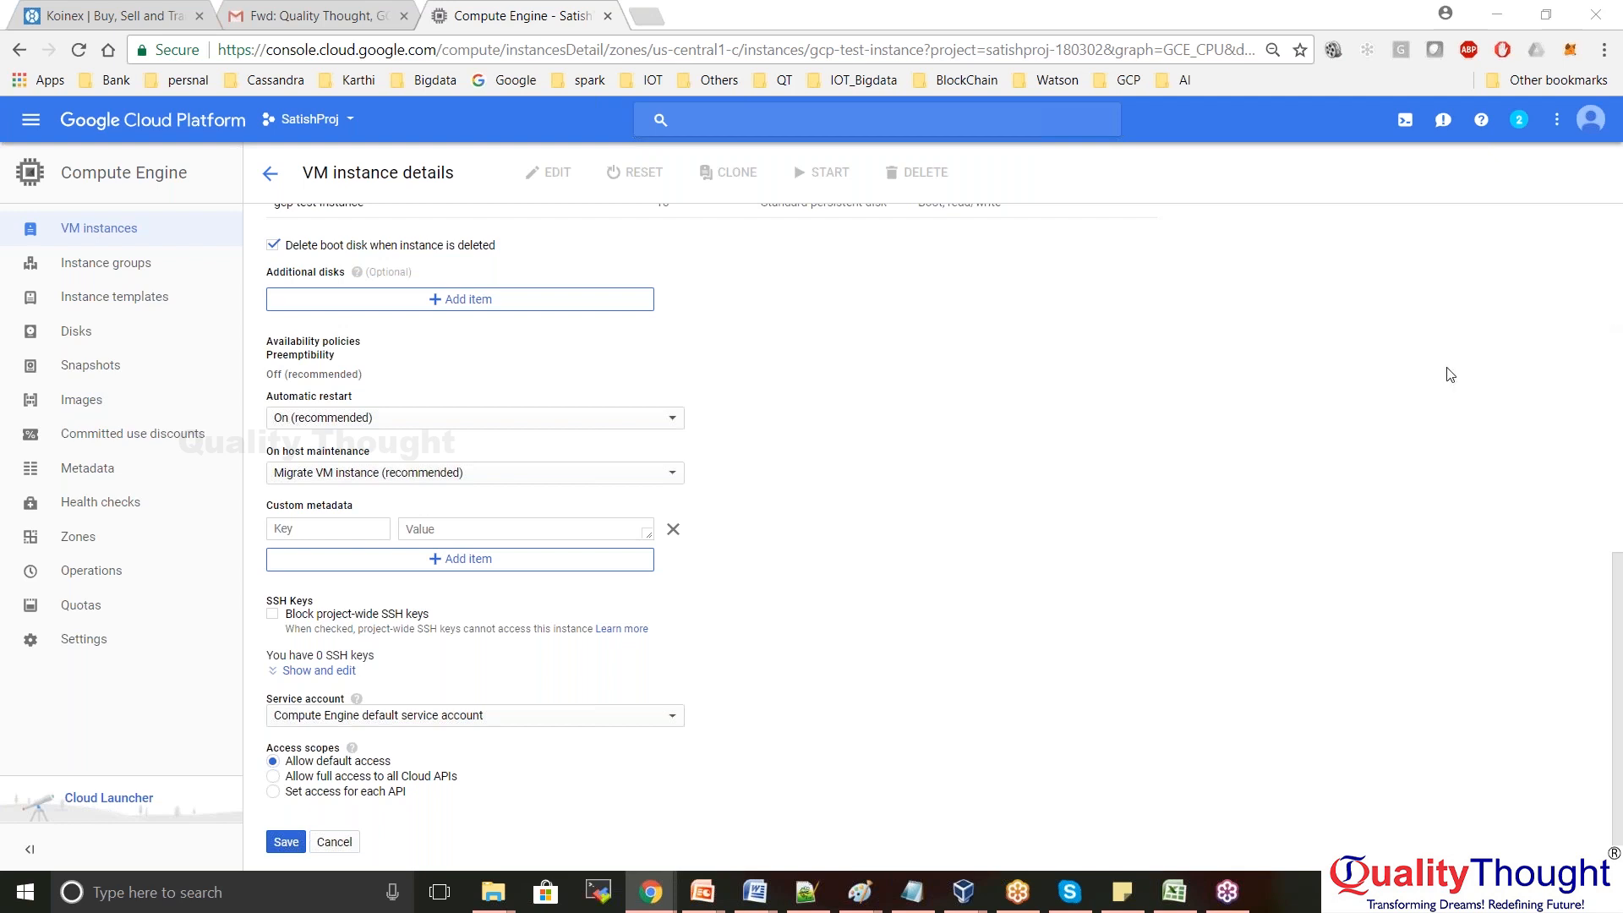
Turn automatic restart off and back to On (recommended), leaving host maintenance unchanged
double_click(303, 361)
click(439, 349)
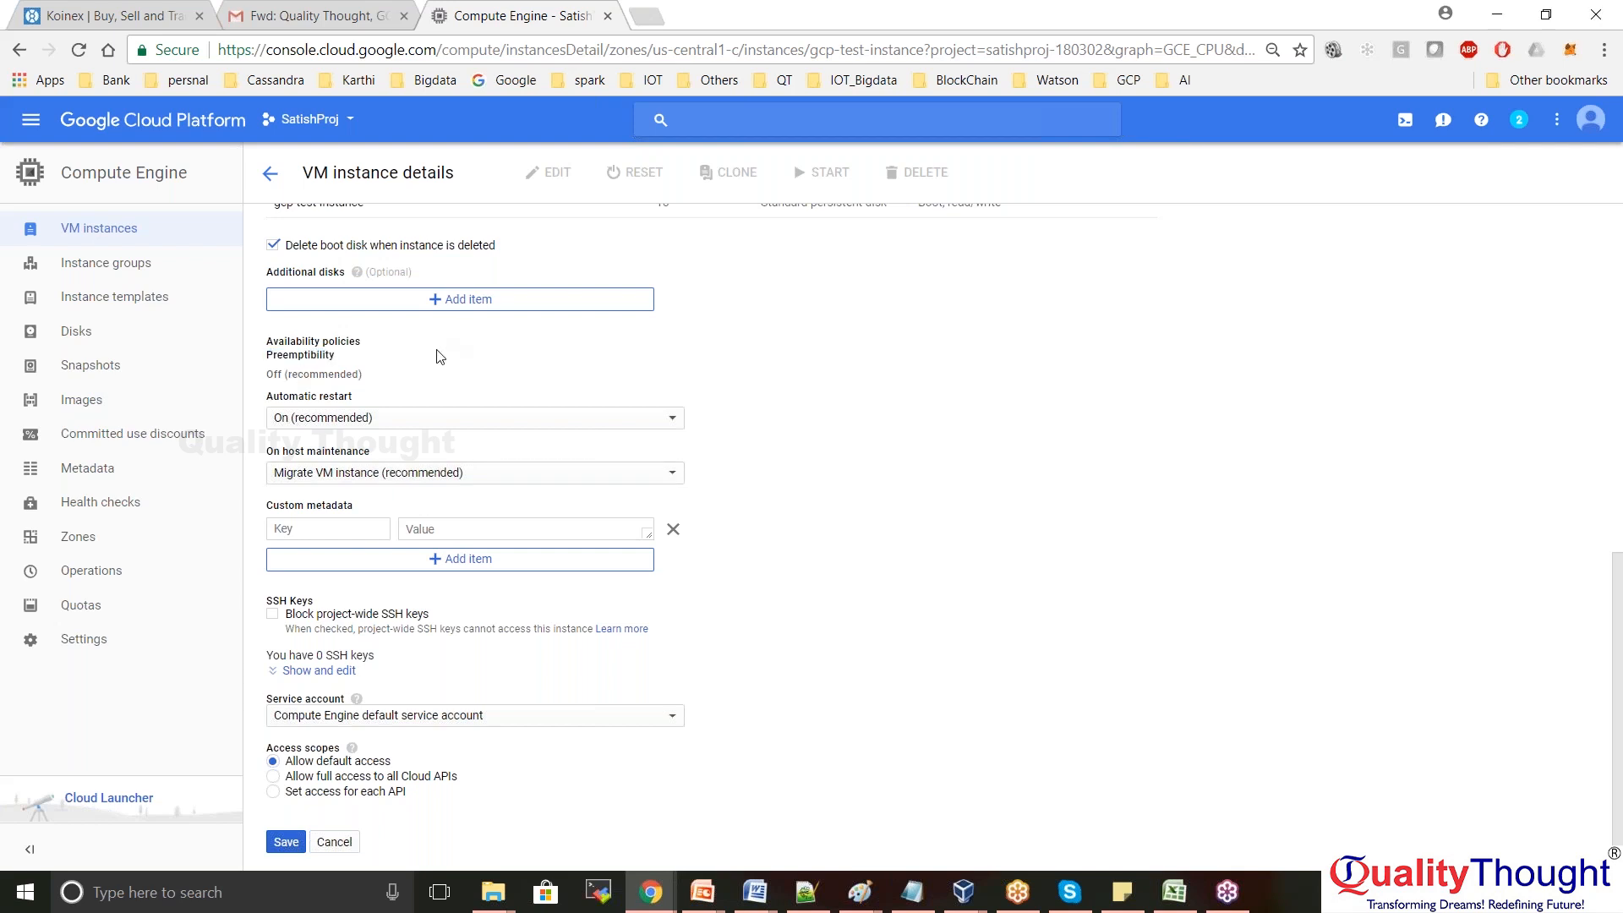
click(675, 420)
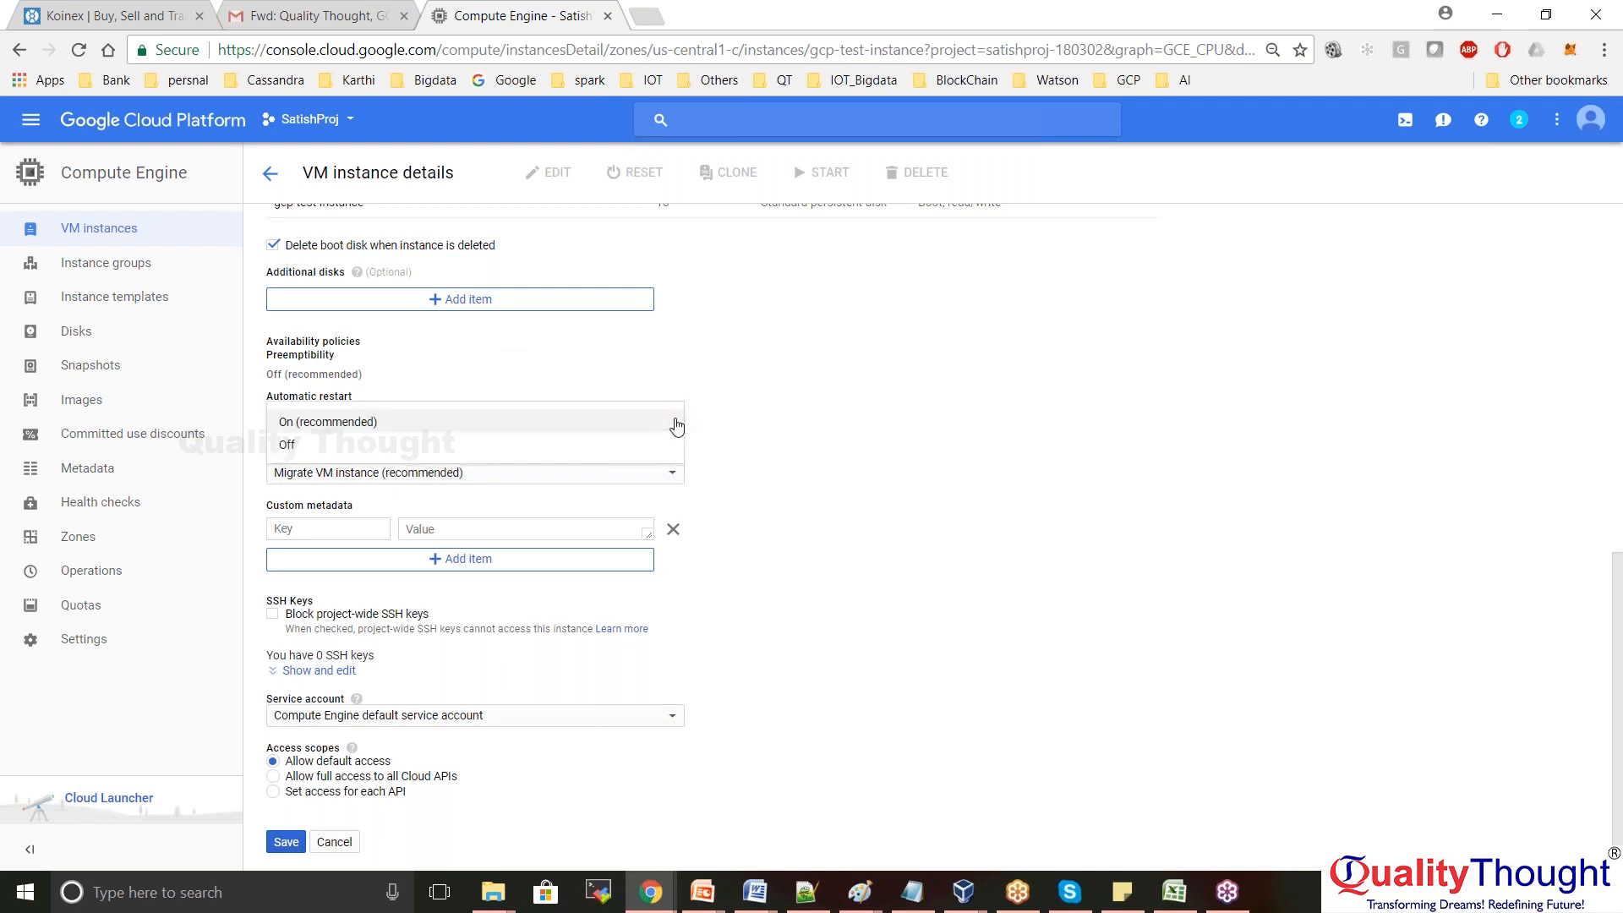
click(284, 446)
click(839, 361)
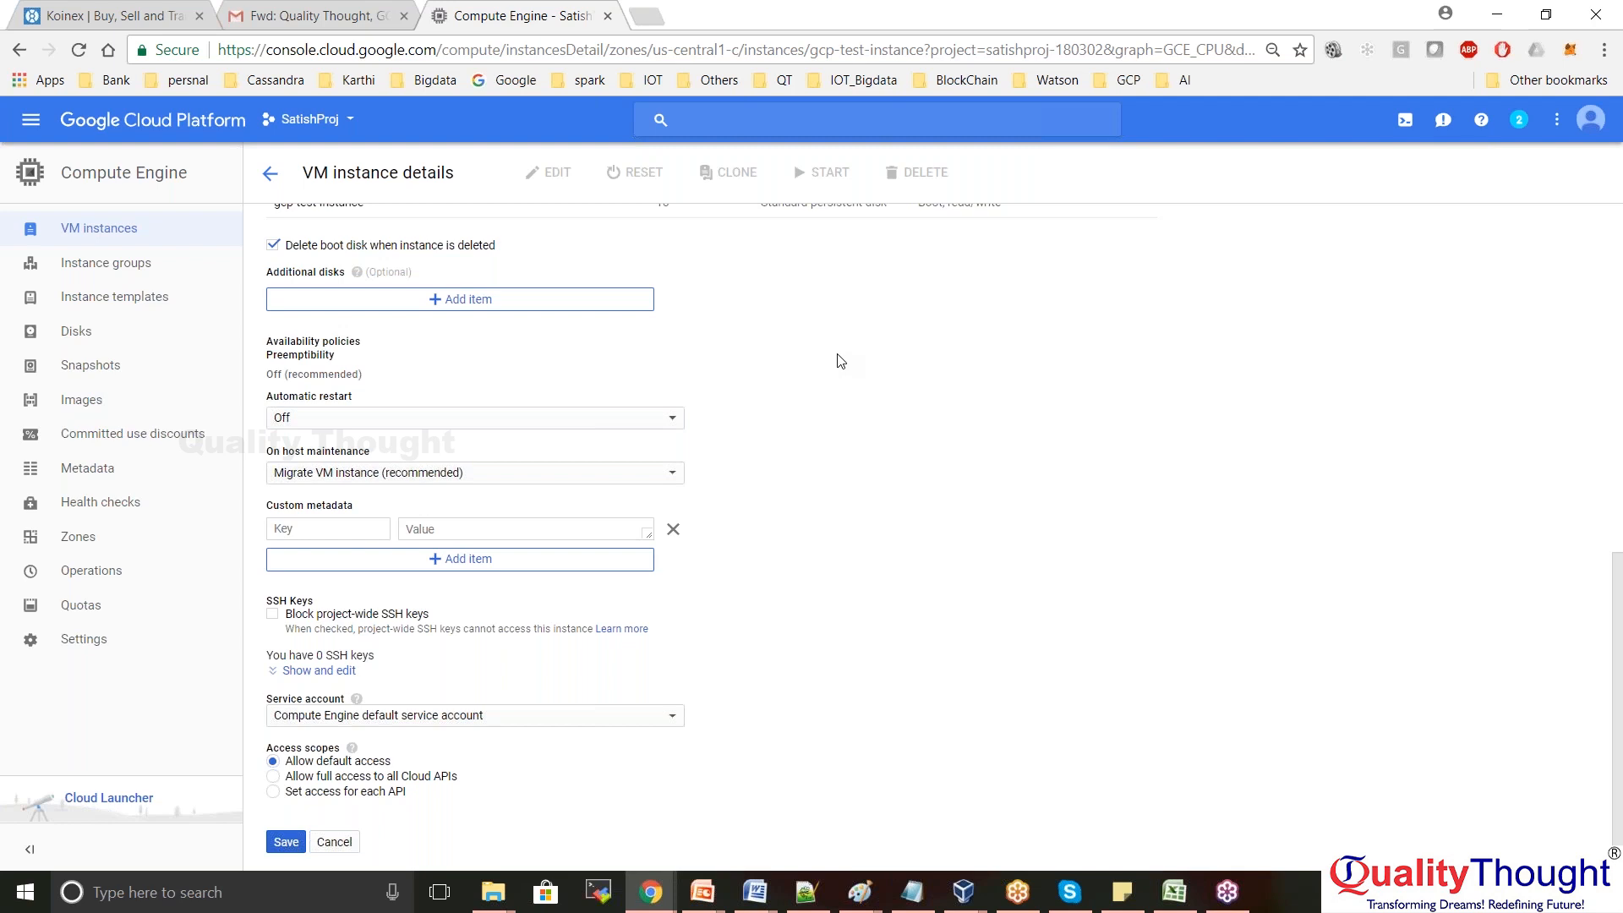
click(672, 426)
click(483, 402)
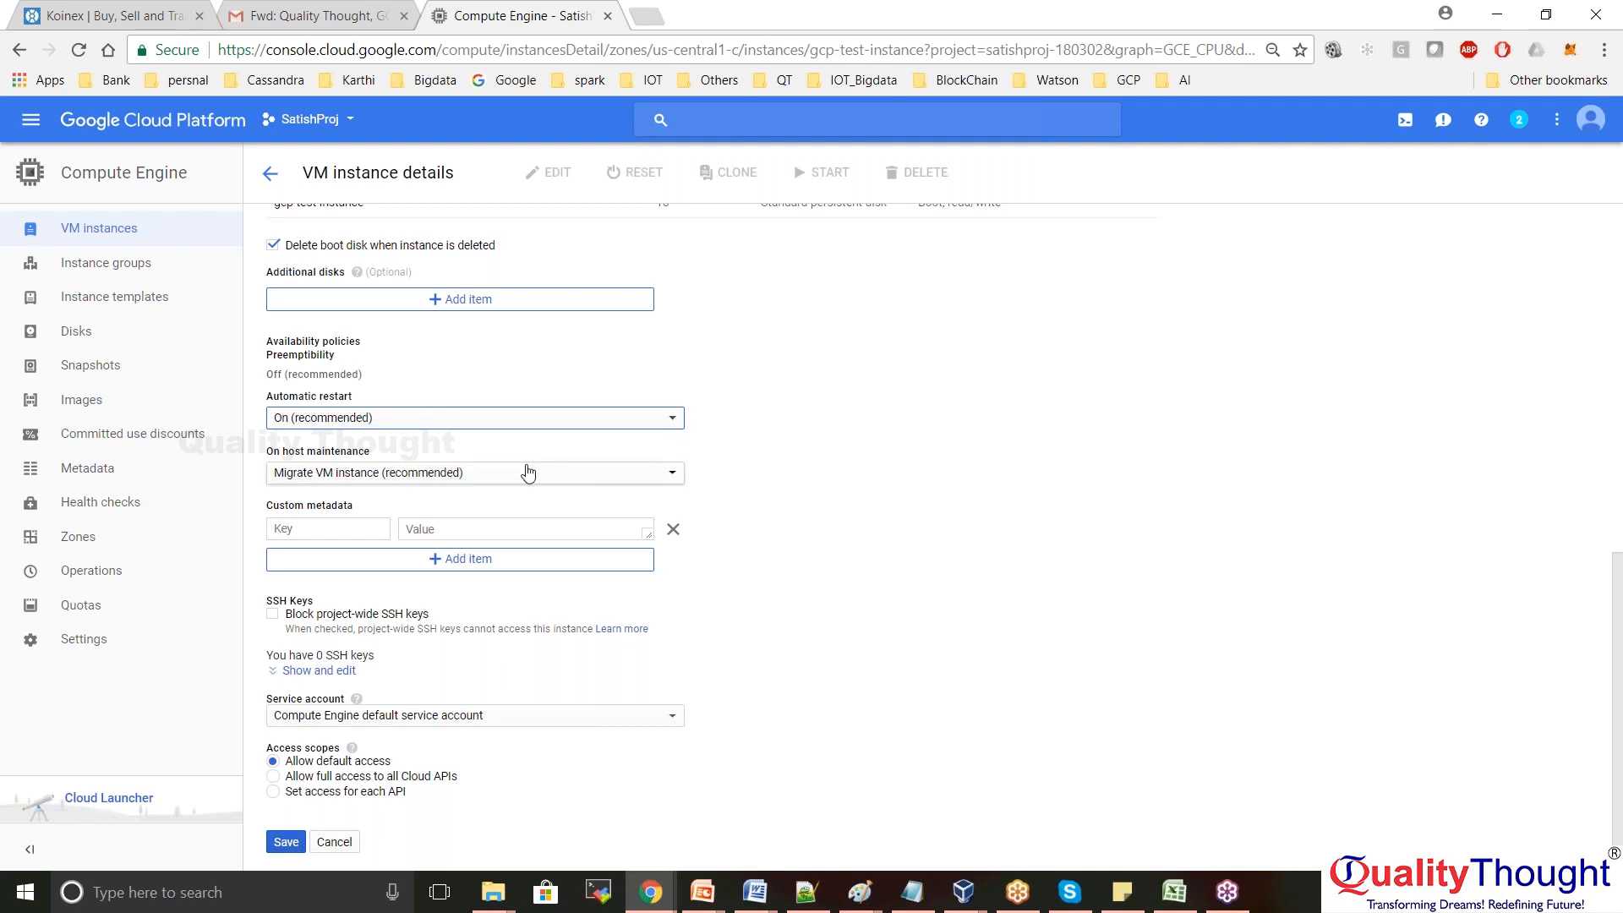
click(672, 478)
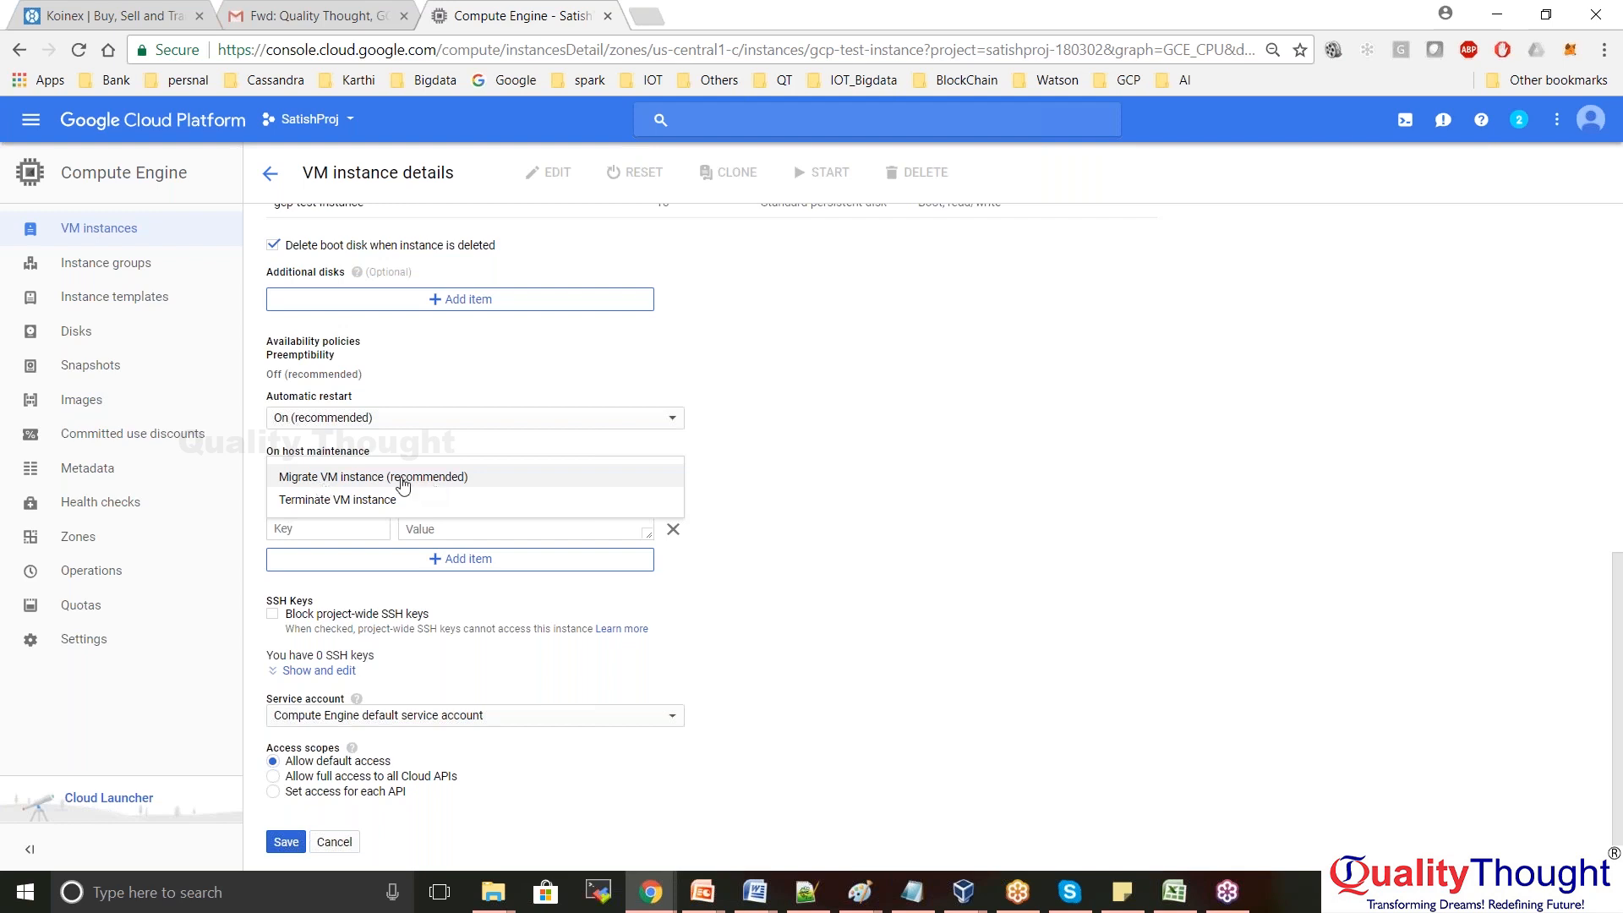
click(828, 473)
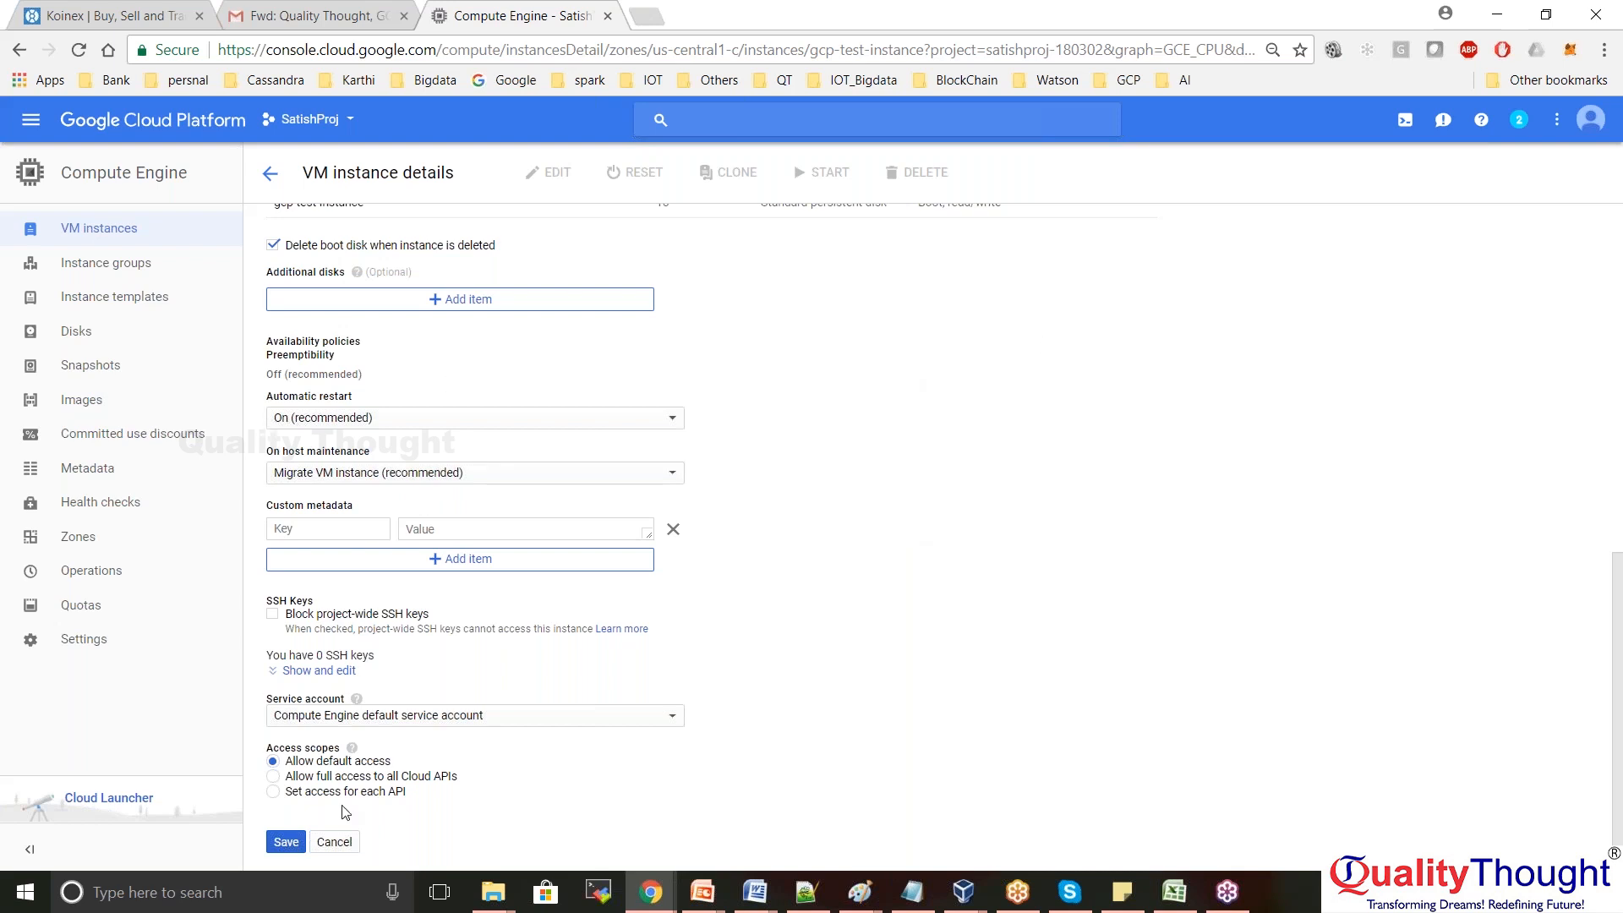
Save the instance configuration and start gcp-test-instance, confirming the start
click(287, 843)
click(284, 845)
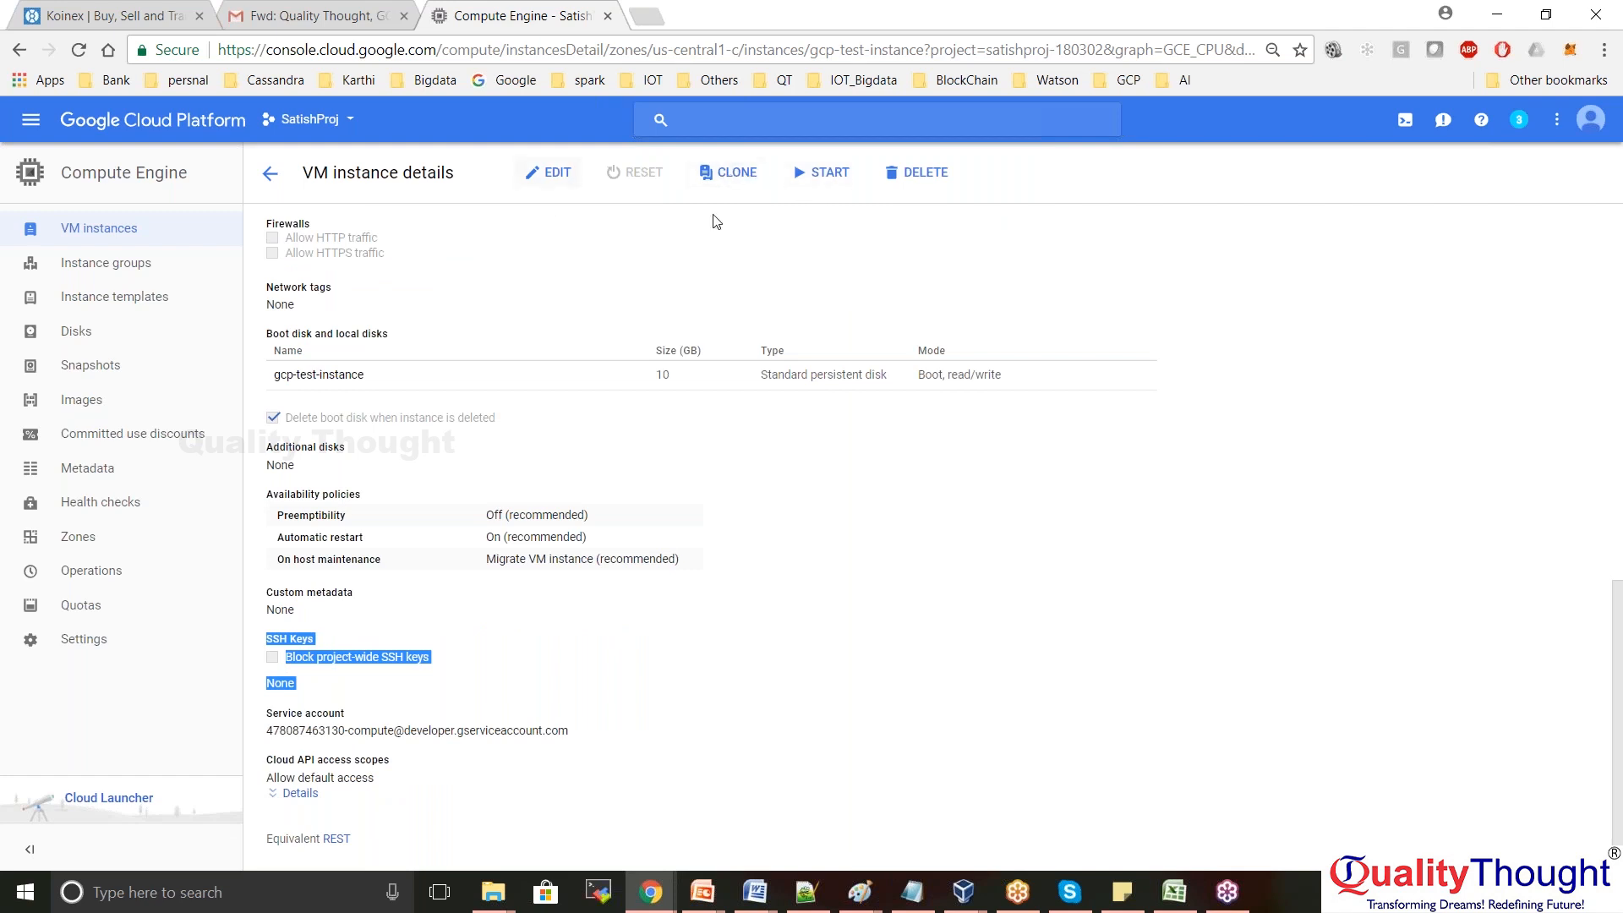
click(826, 175)
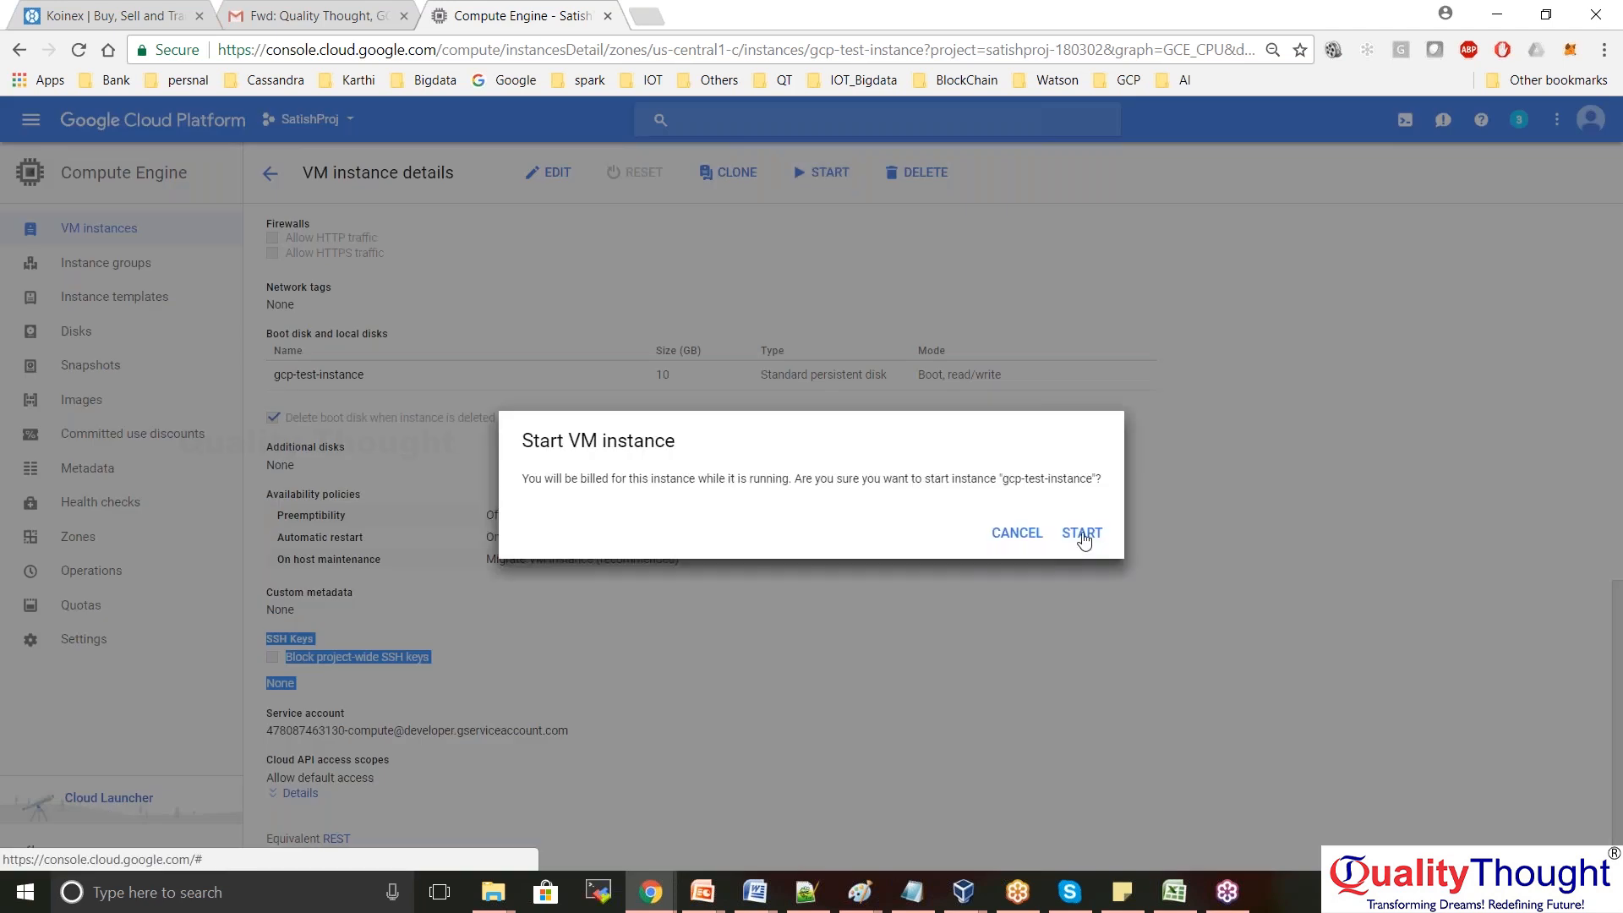
click(1082, 532)
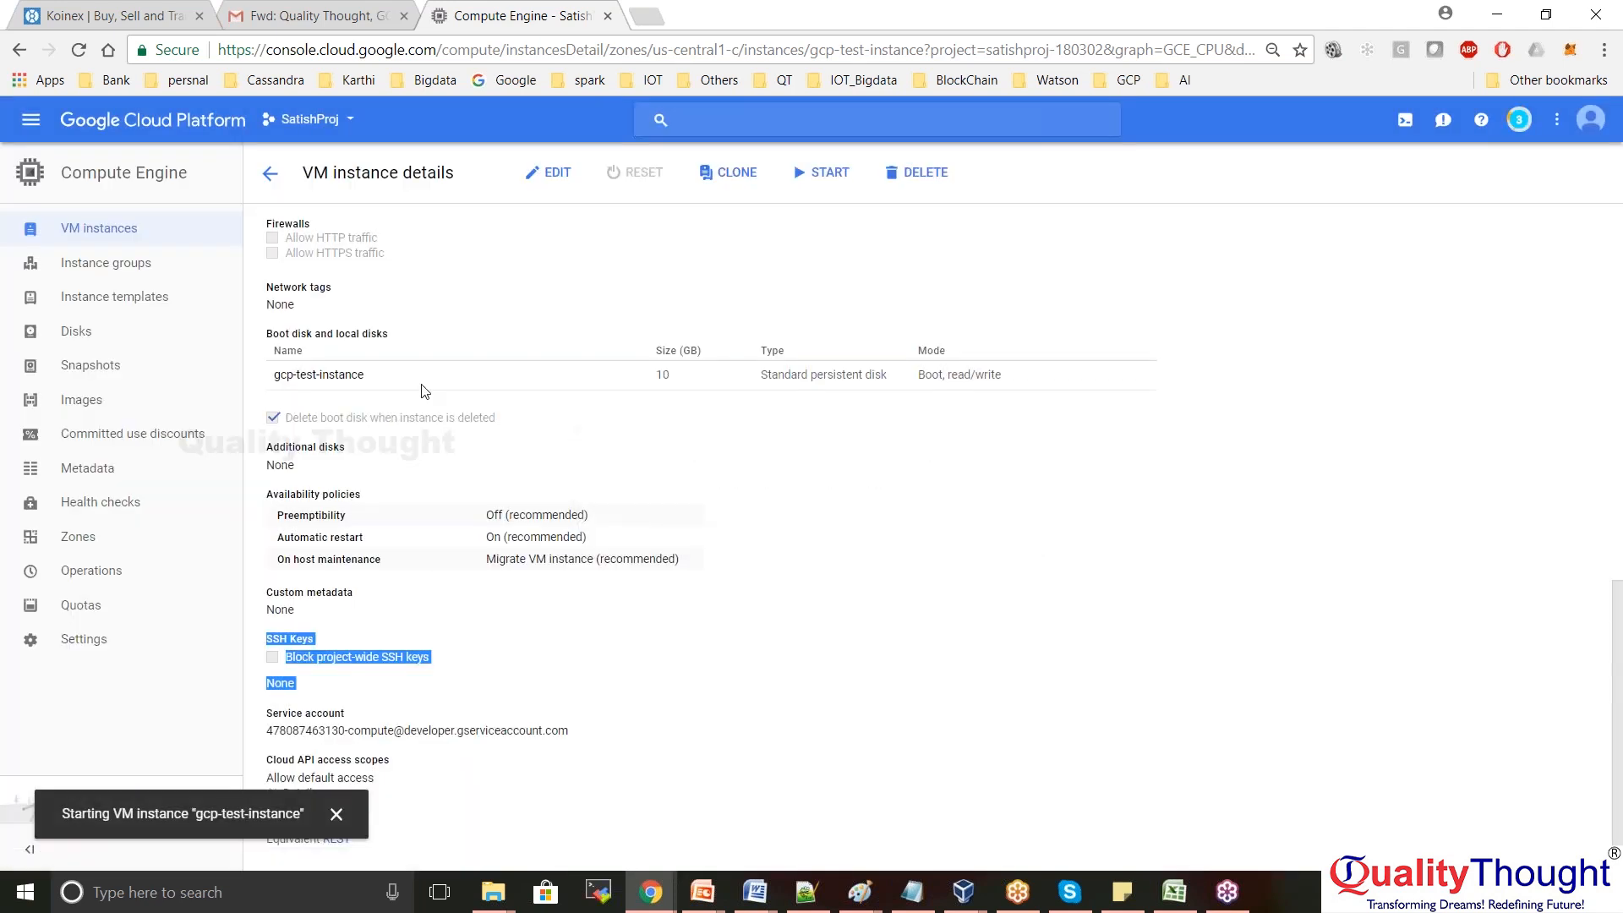
click(1175, 502)
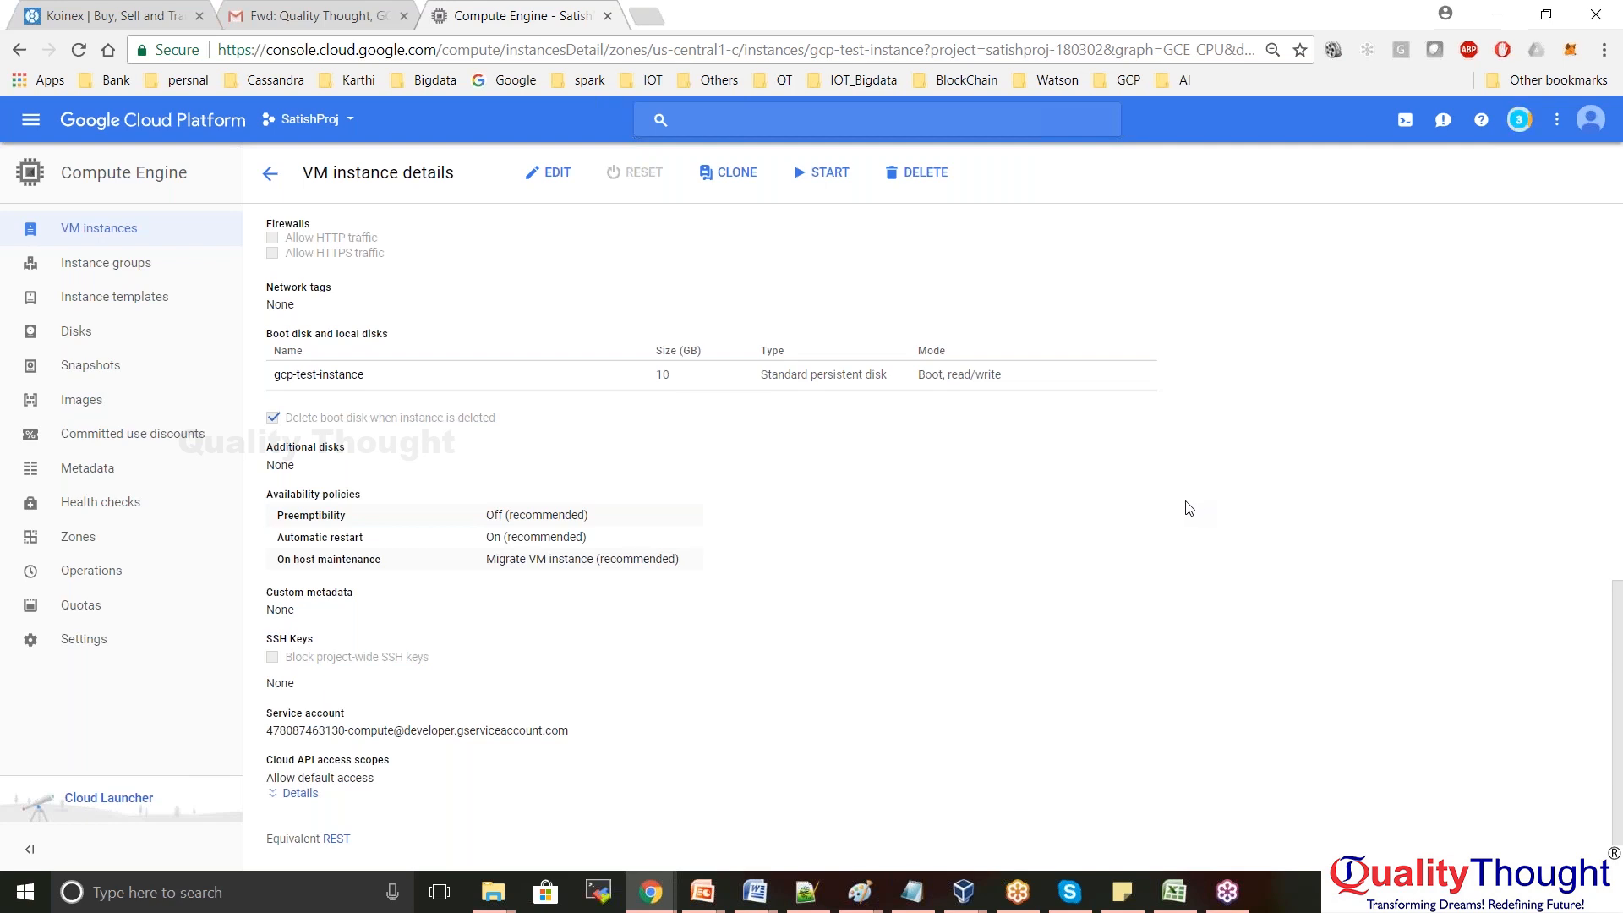
Scroll the gcp-test-instance details to check the CPU graph, machine type and external IP 35.225.233.24
scroll(1189, 508, up, 5)
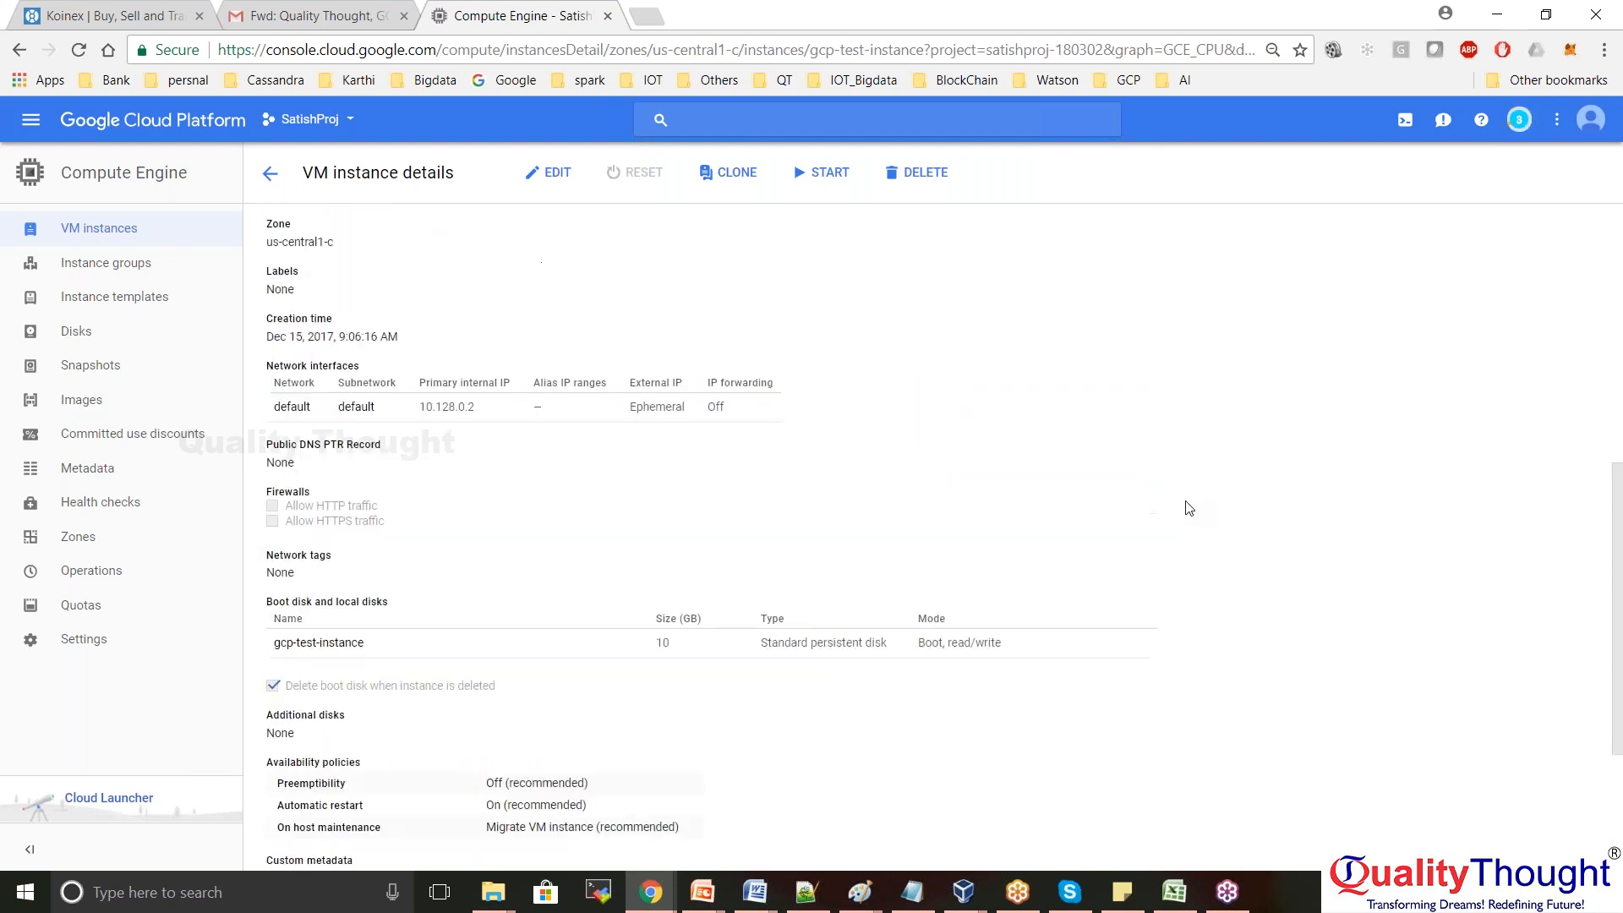
scroll(1189, 508, up, 4)
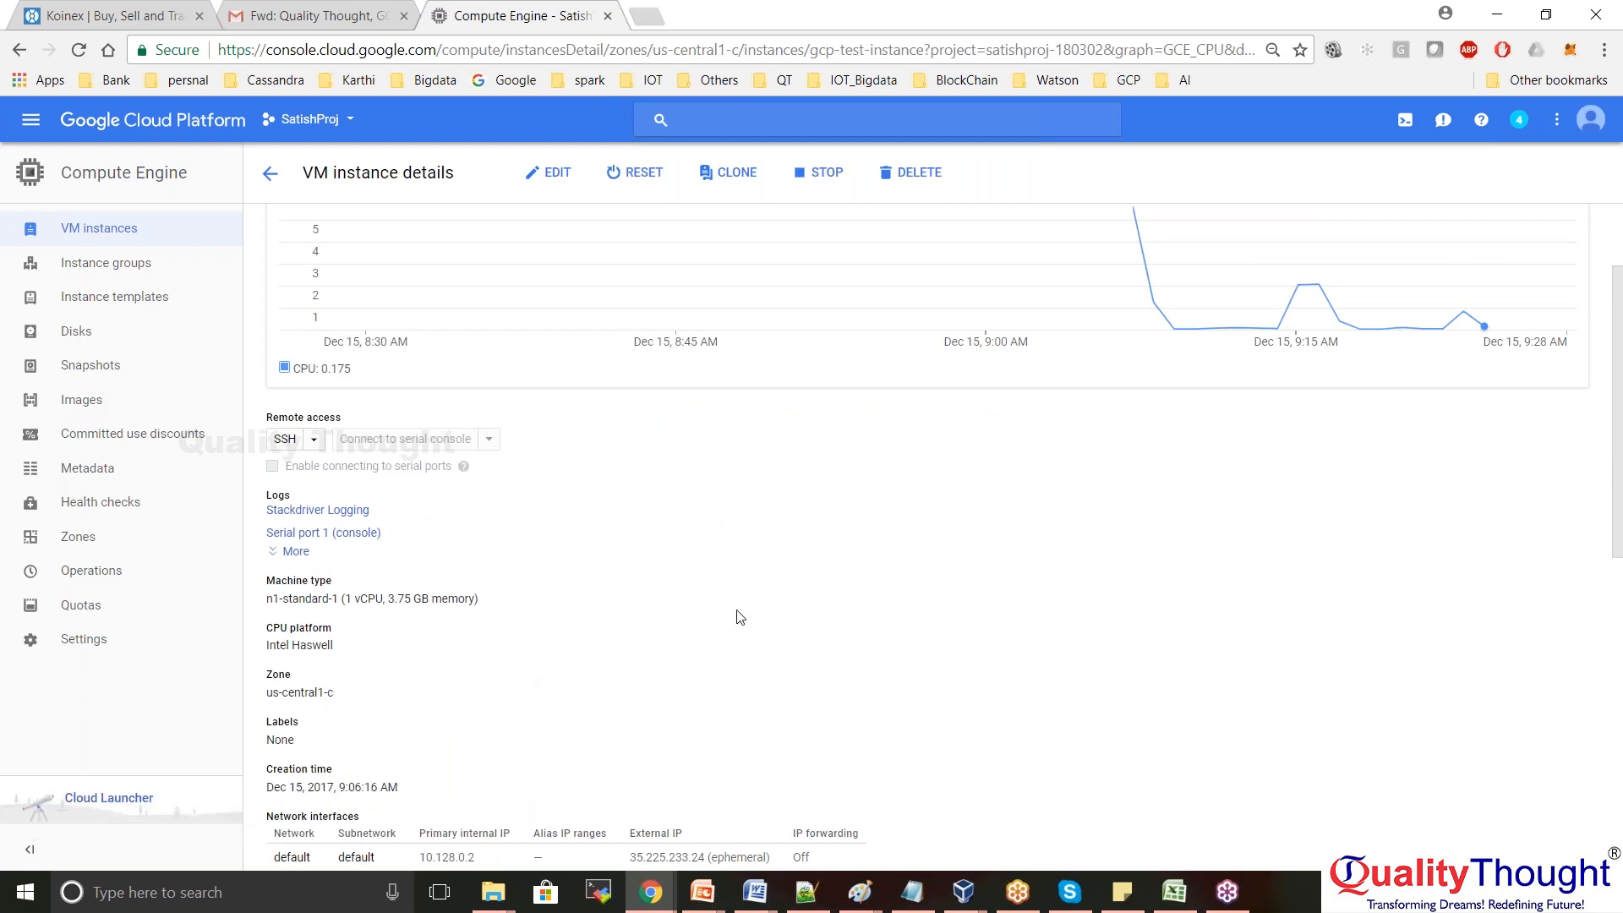
scroll(737, 617, down, 3)
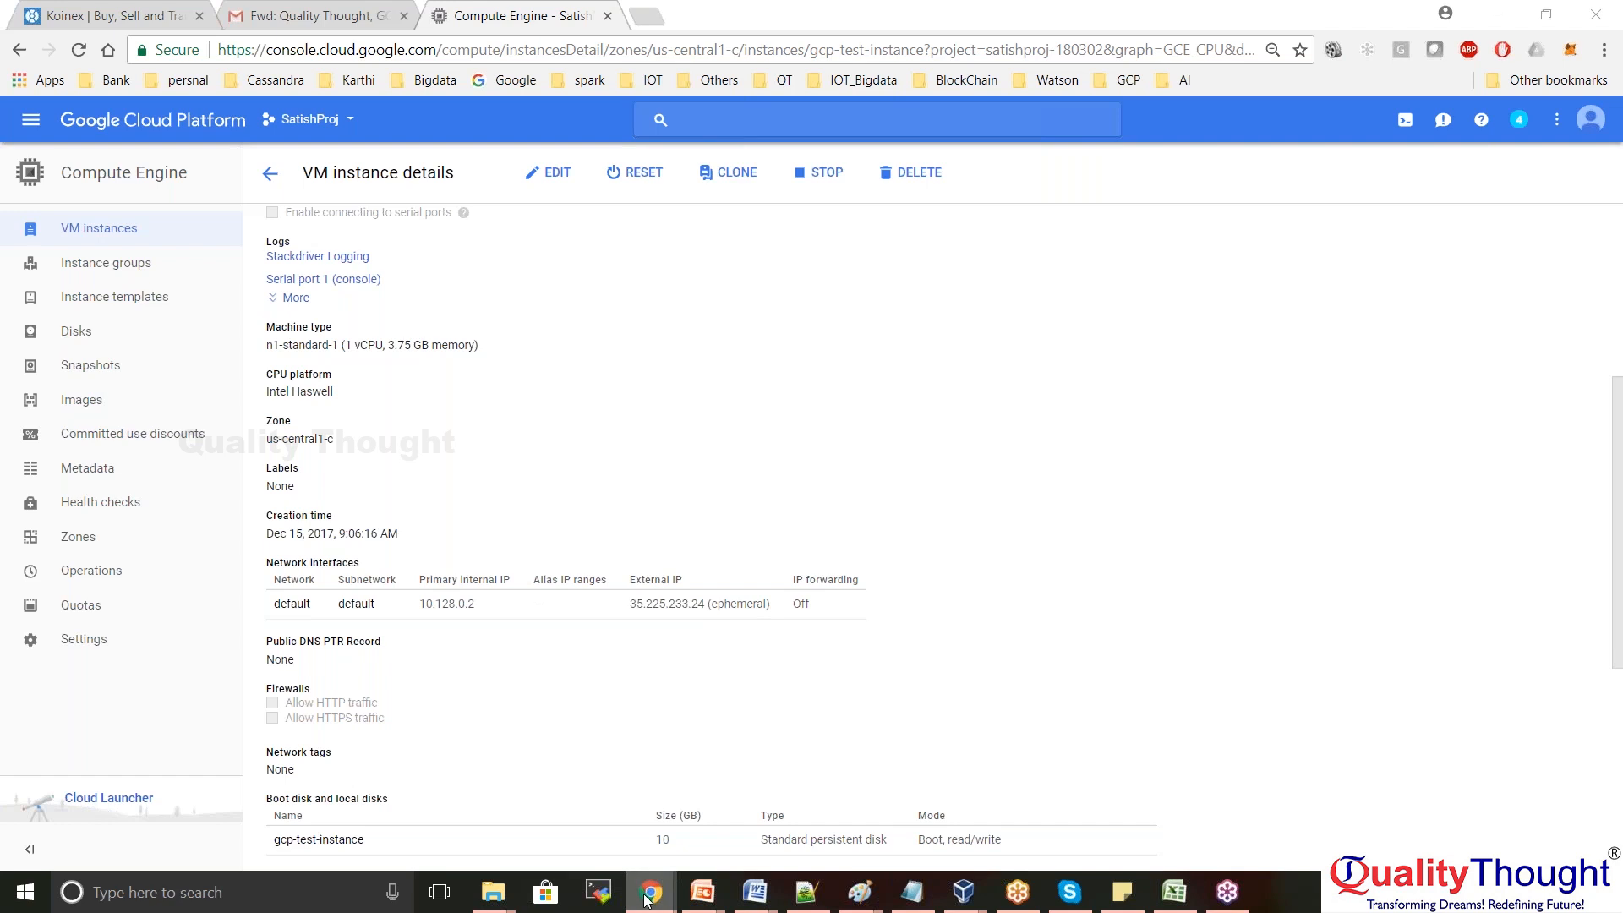
mouse_move(651, 889)
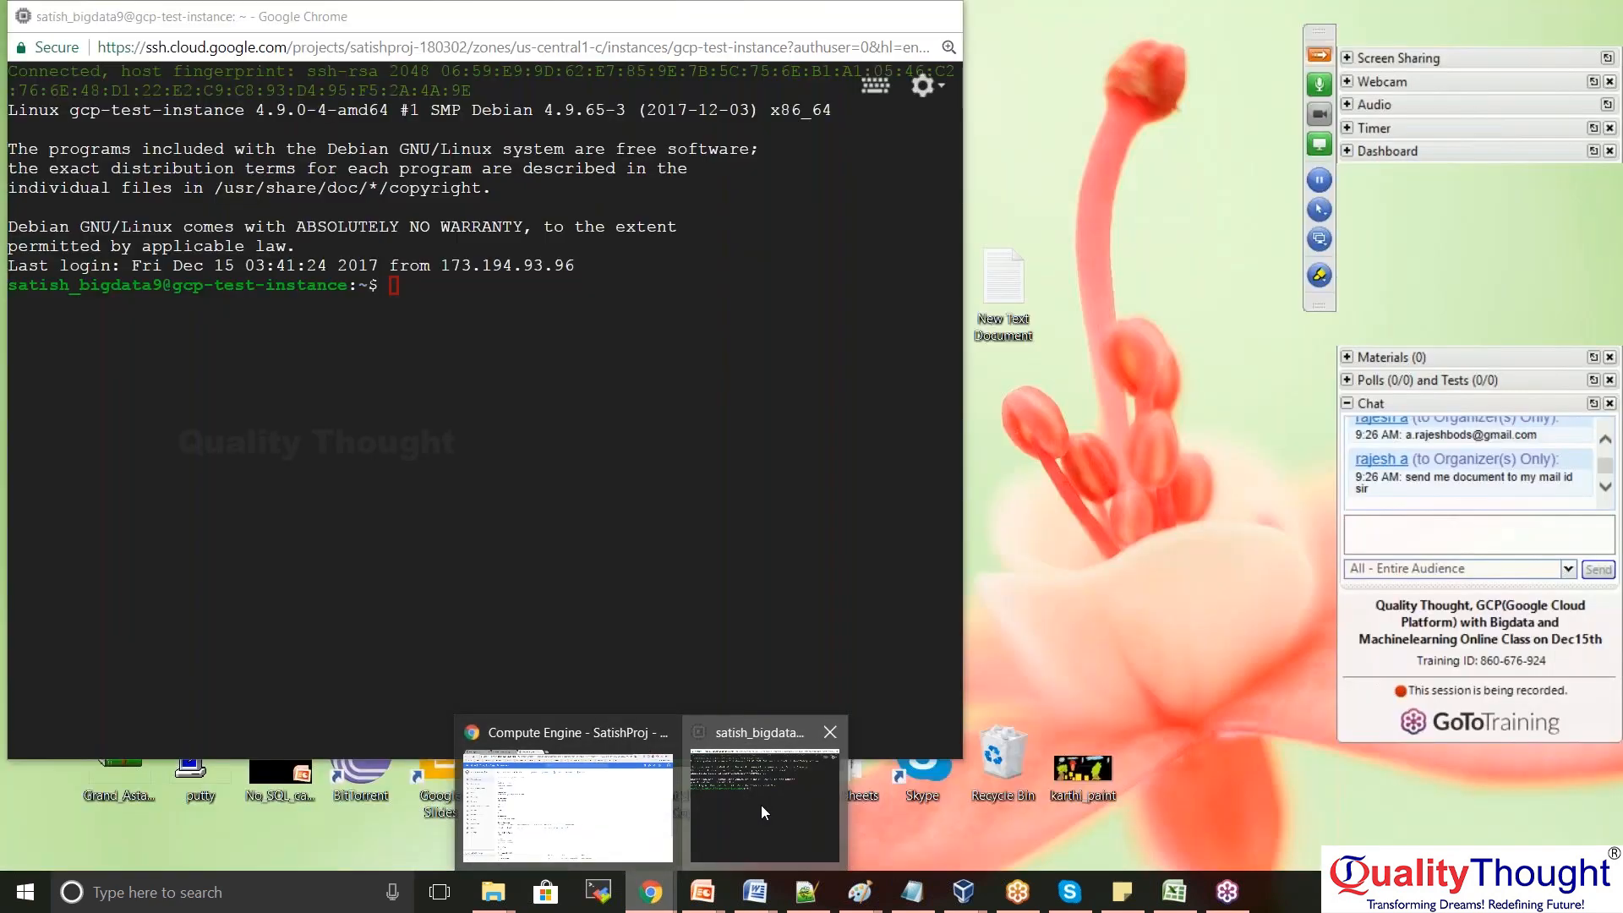
click(760, 805)
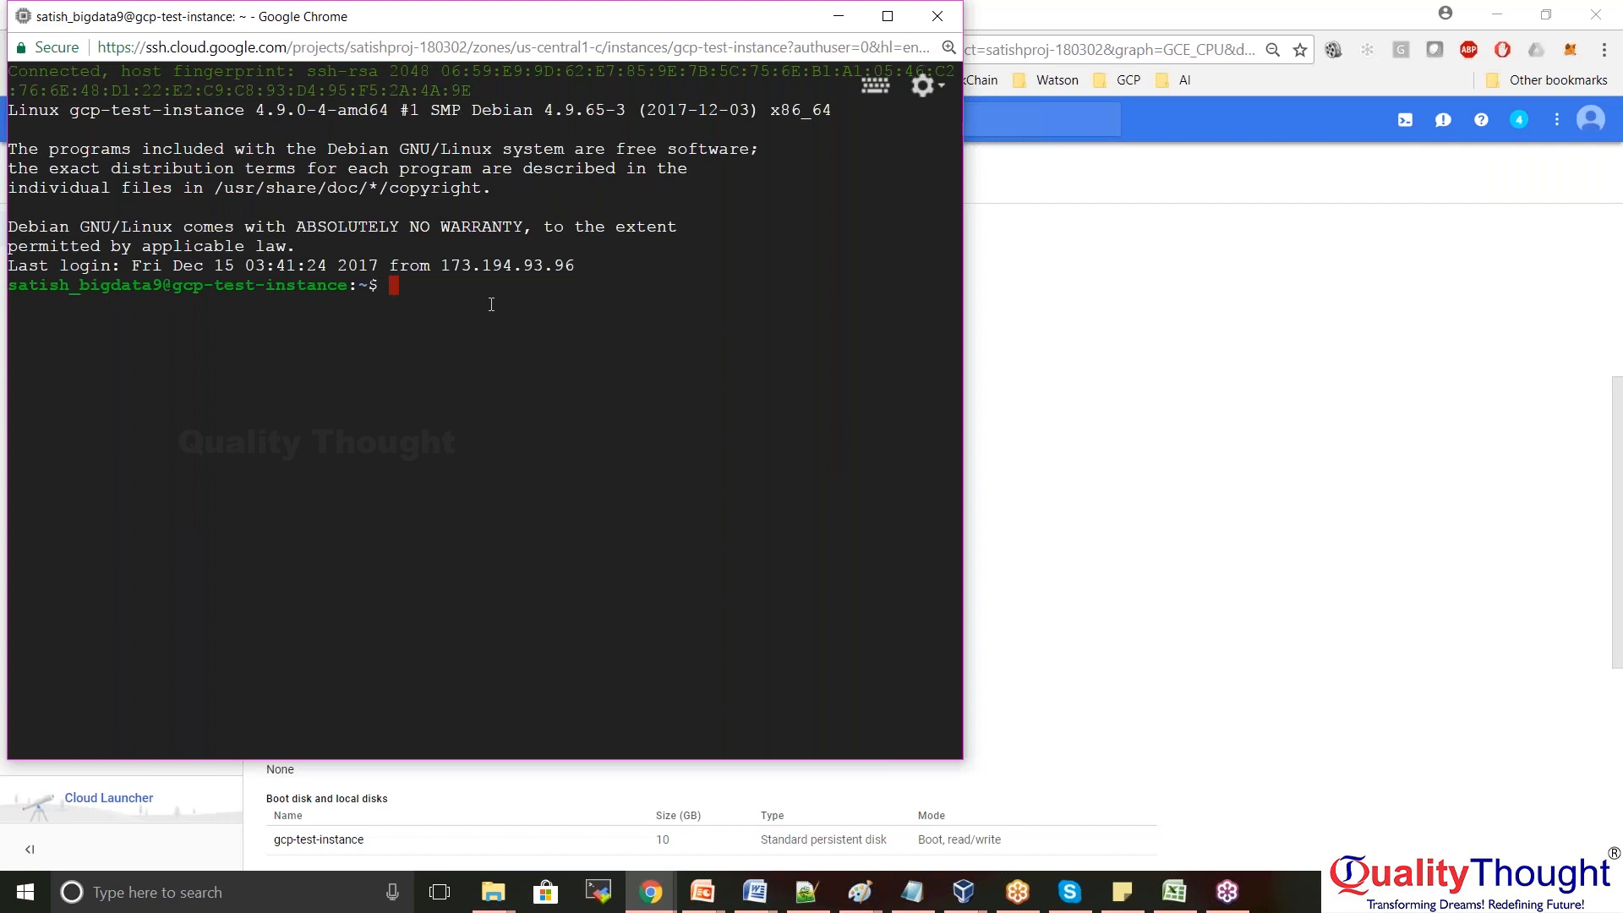
click(1185, 267)
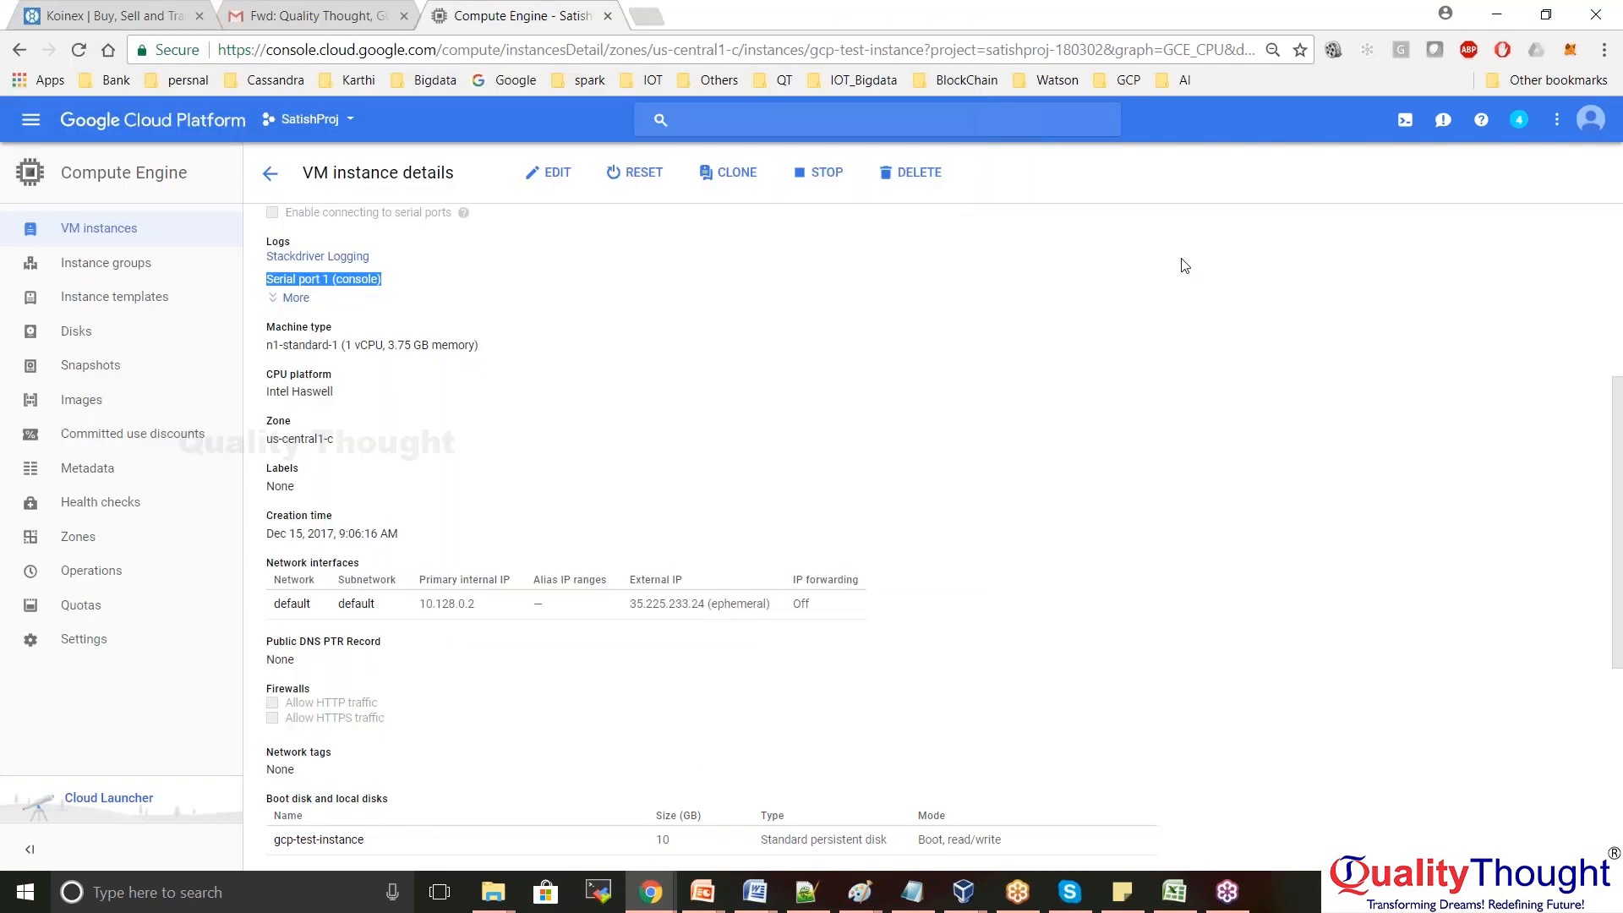
click(649, 24)
Search Google for 'unix basic commands' from the Google home page
click(524, 81)
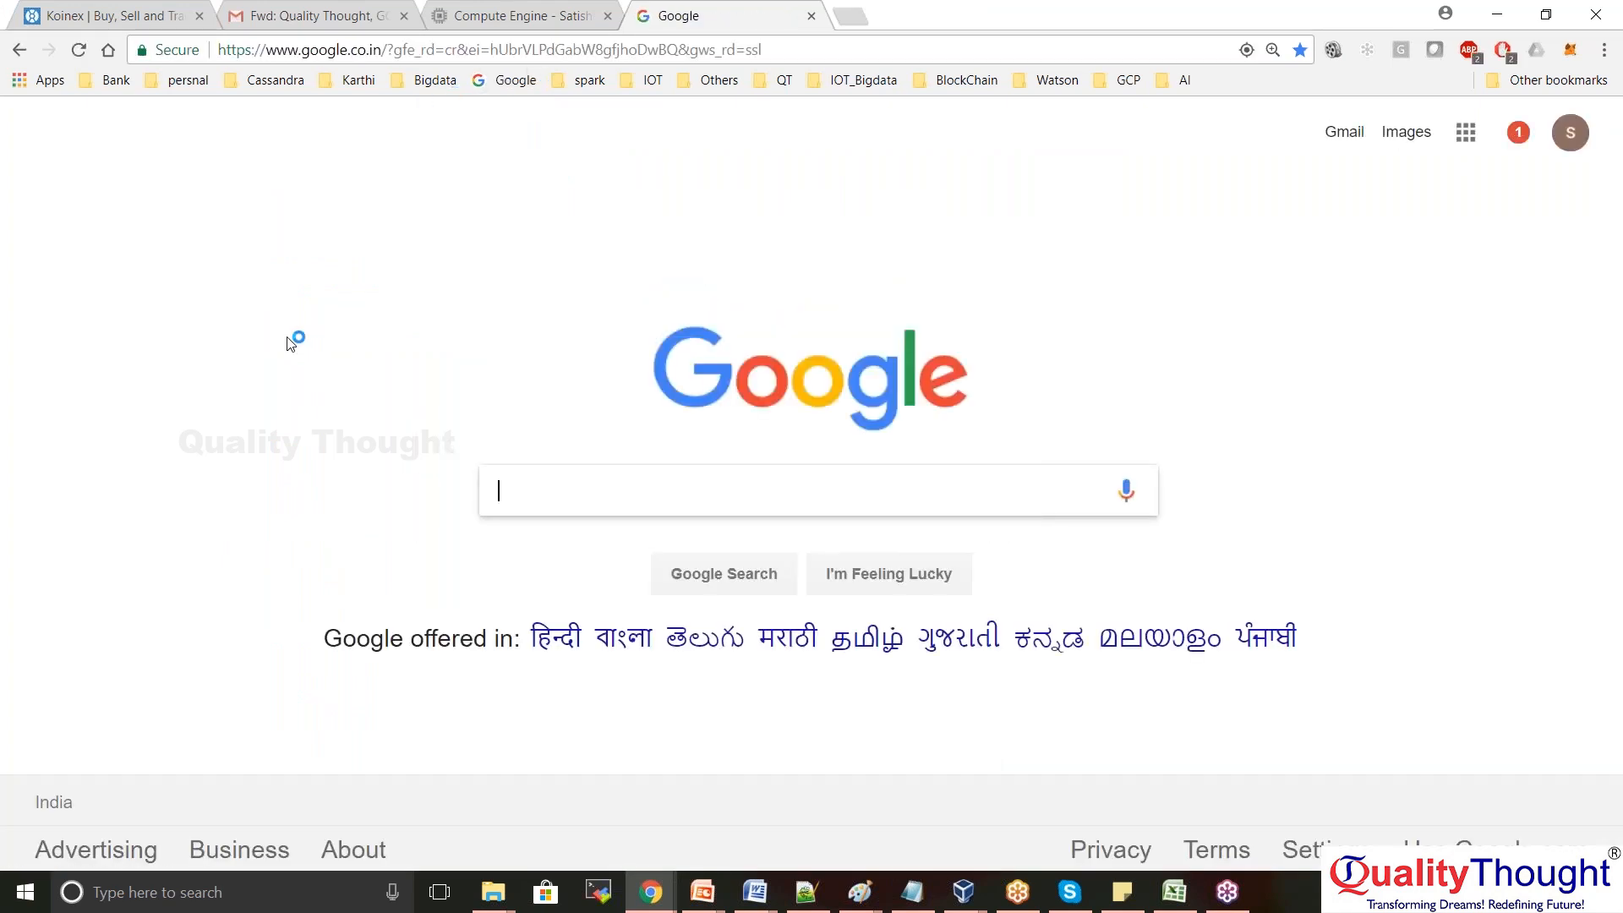
text(unix b)
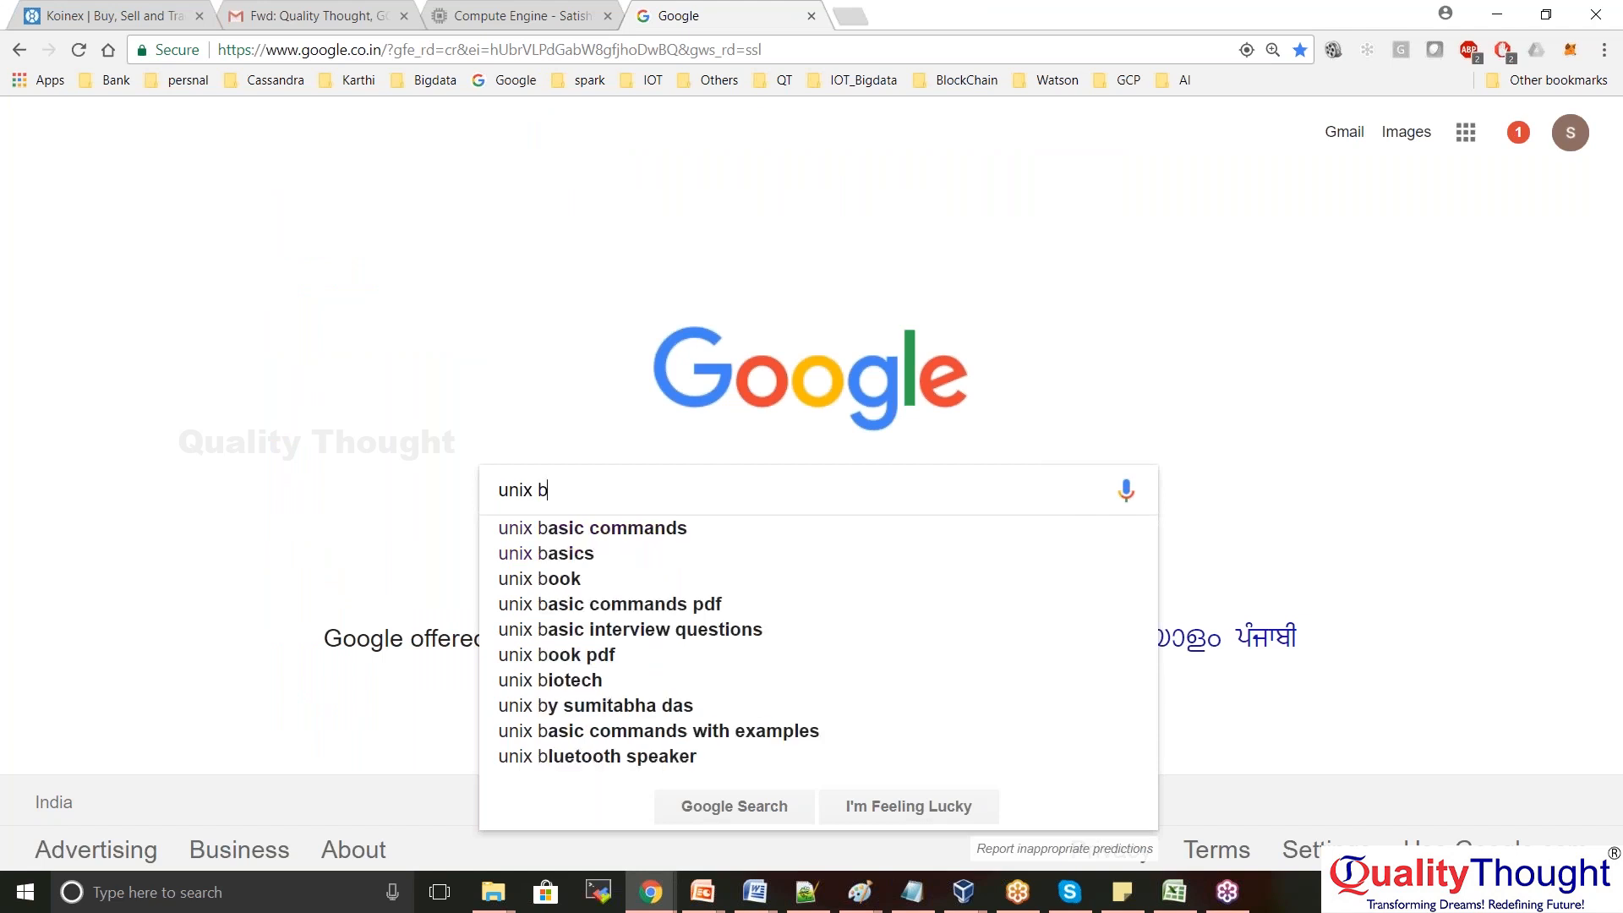
key(Down)
key(Return)
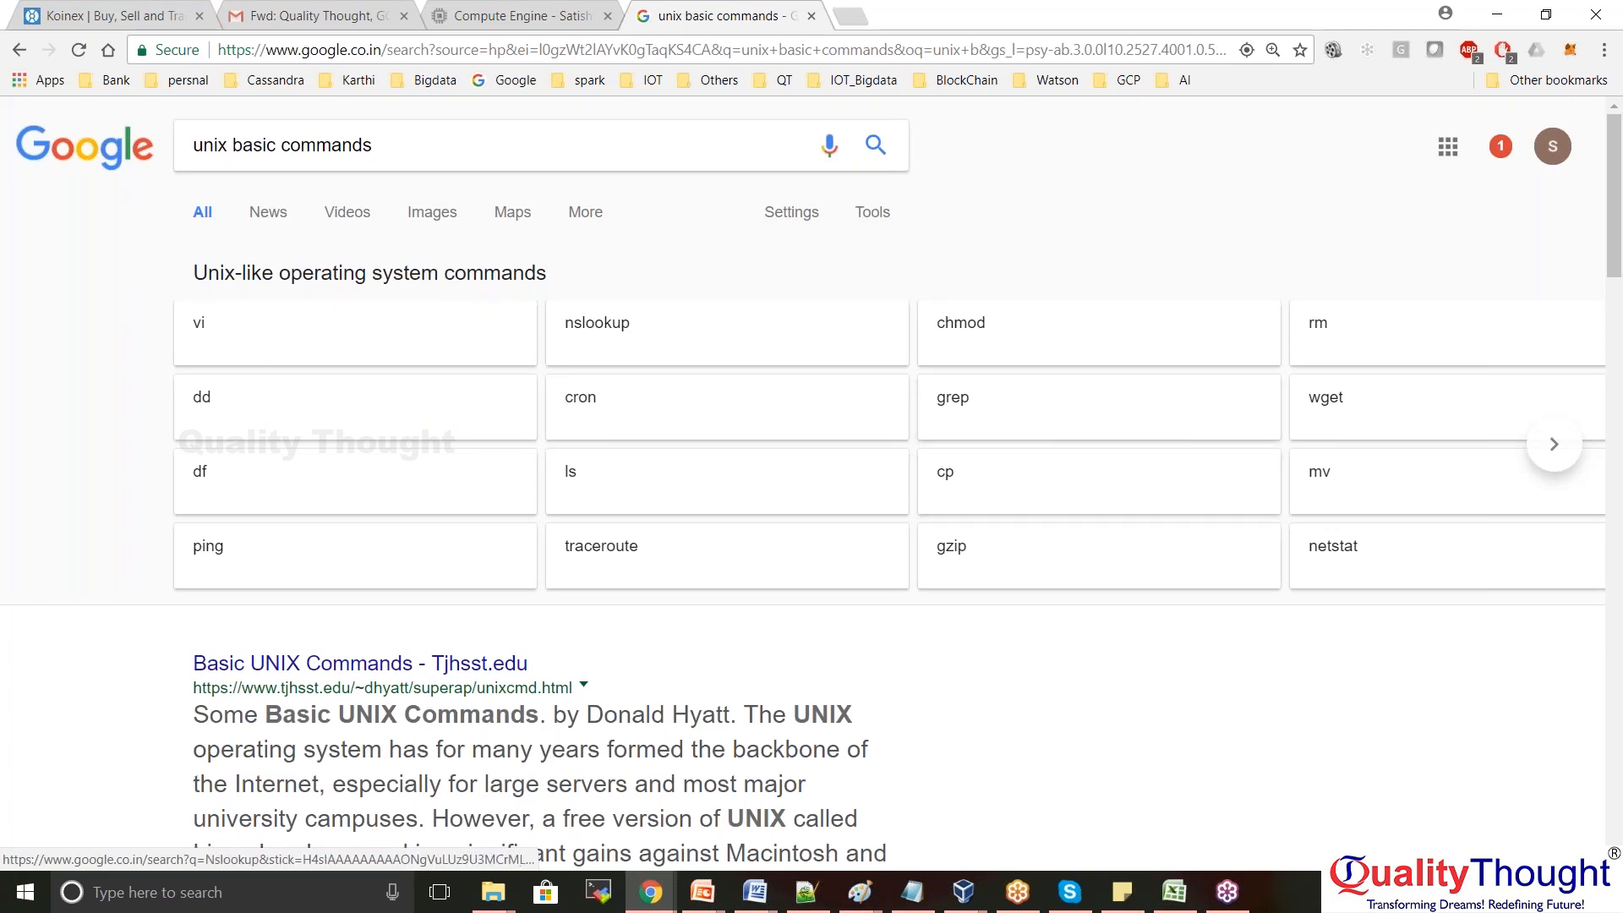
Search 'unix commands practice online' and open the TutorialsPoint terminal result in a new tab
drag(387, 147, 106, 162)
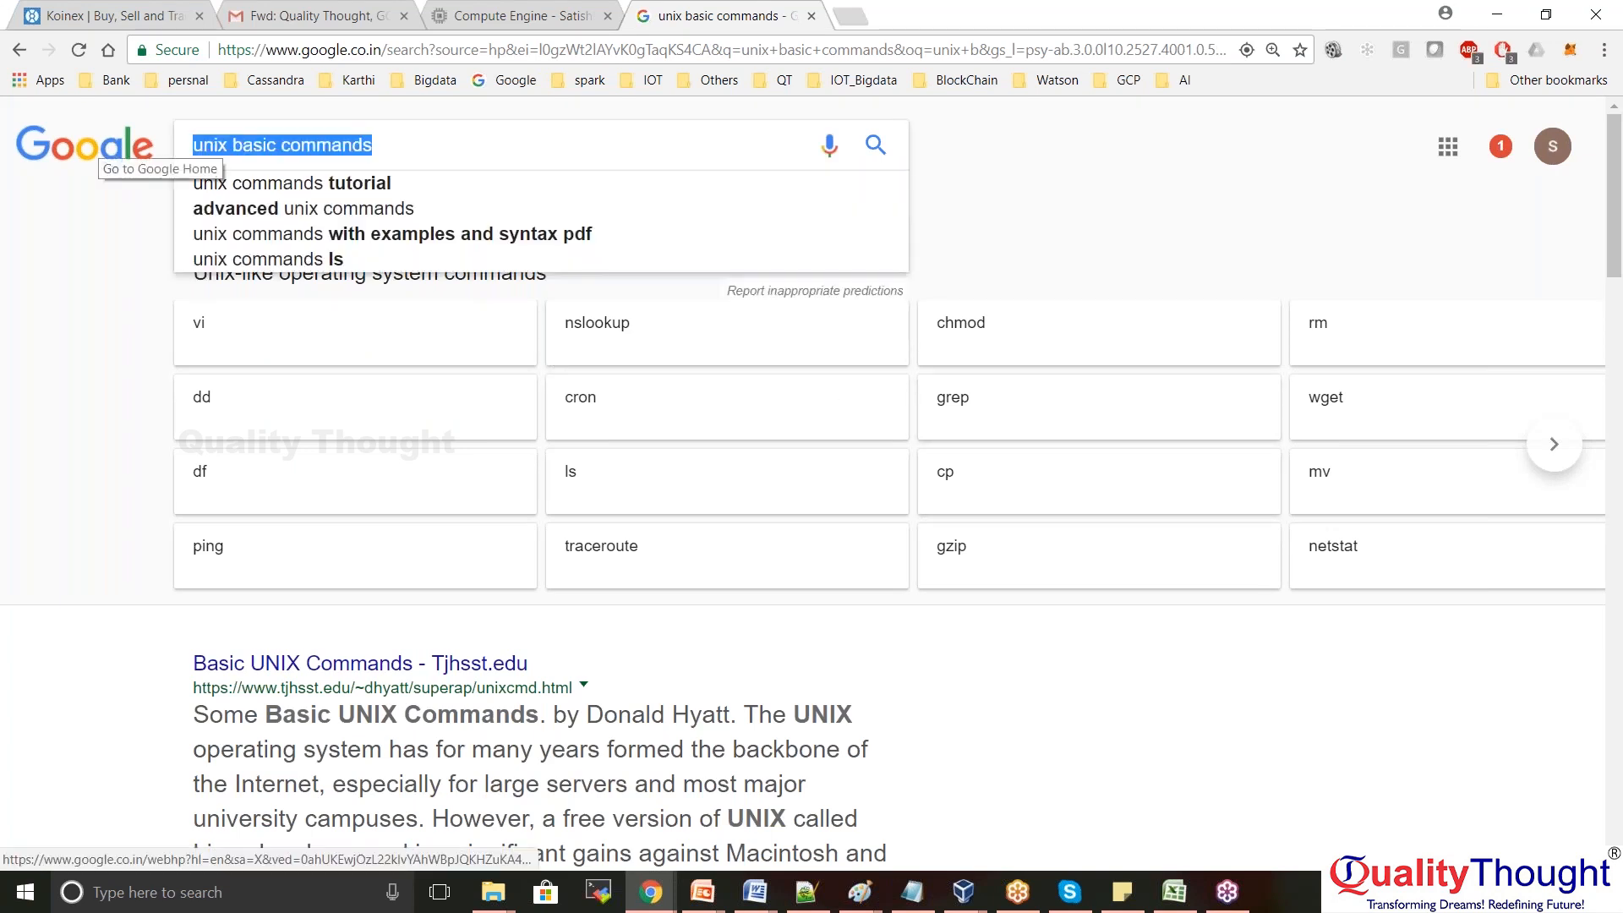
text(unix)
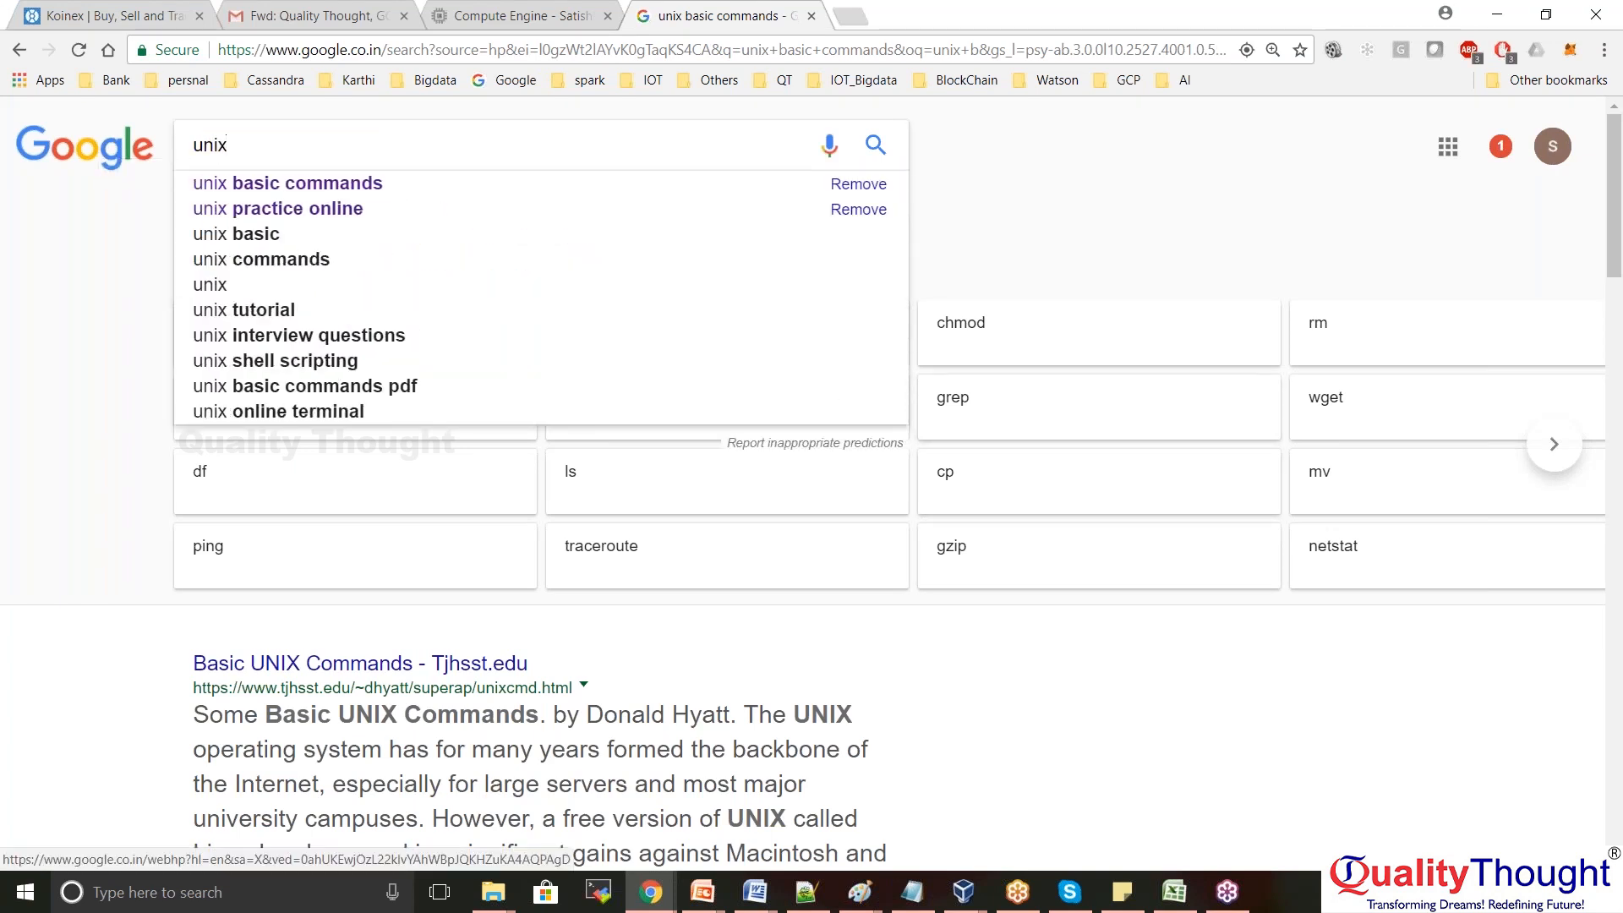
text( commands p)
key(Down)
key(Down)
key(Down)
key(Return)
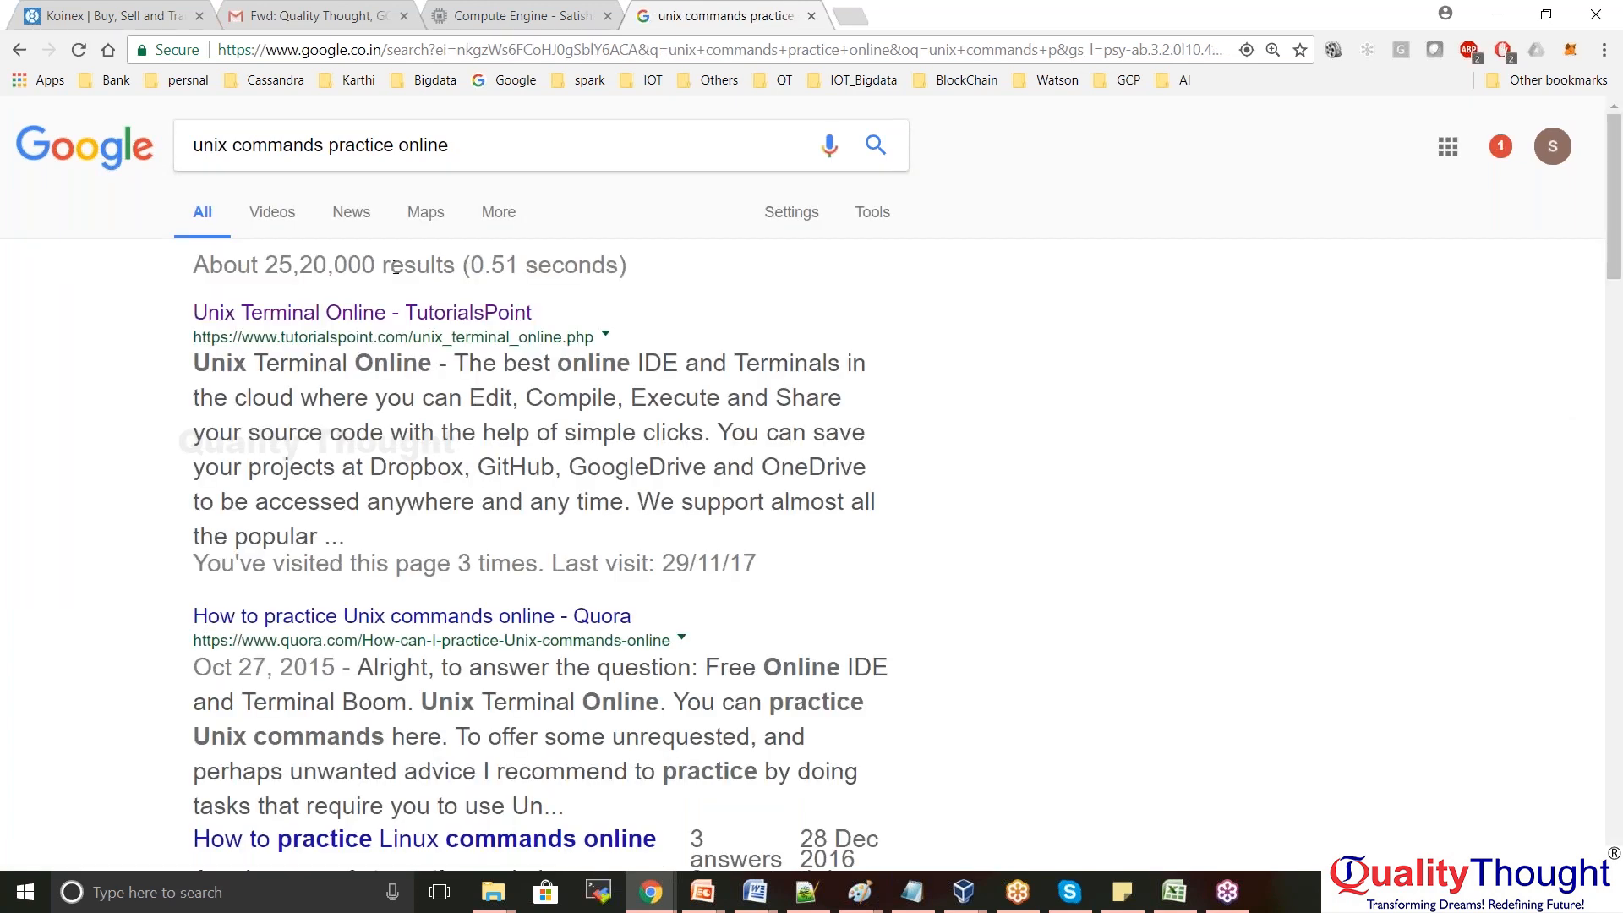
middle_click(360, 320)
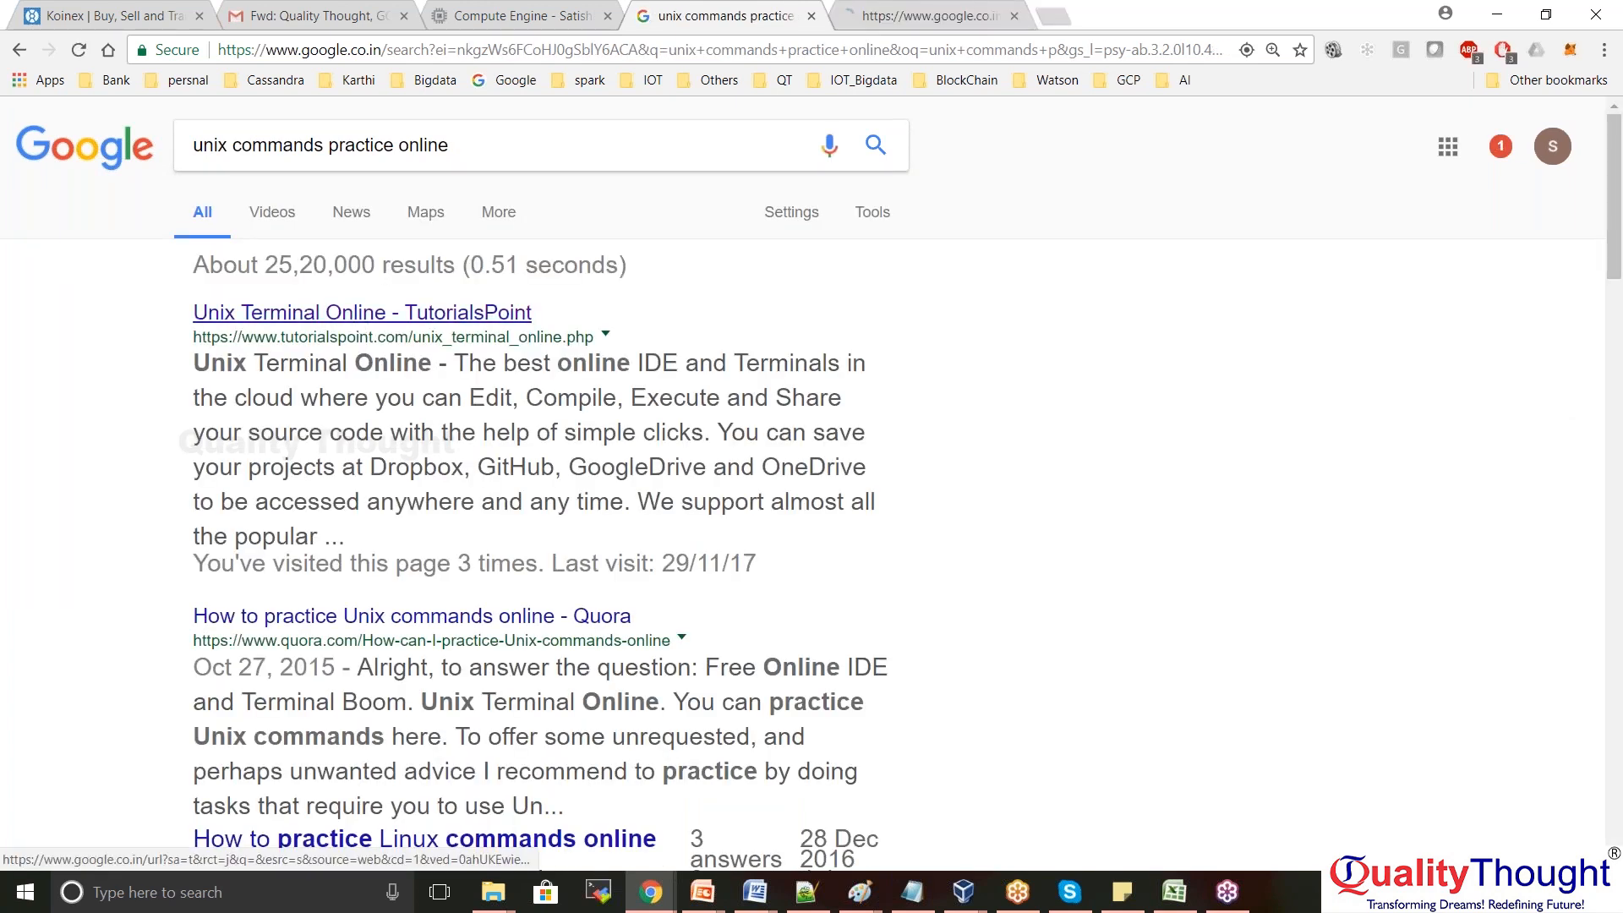
click(906, 20)
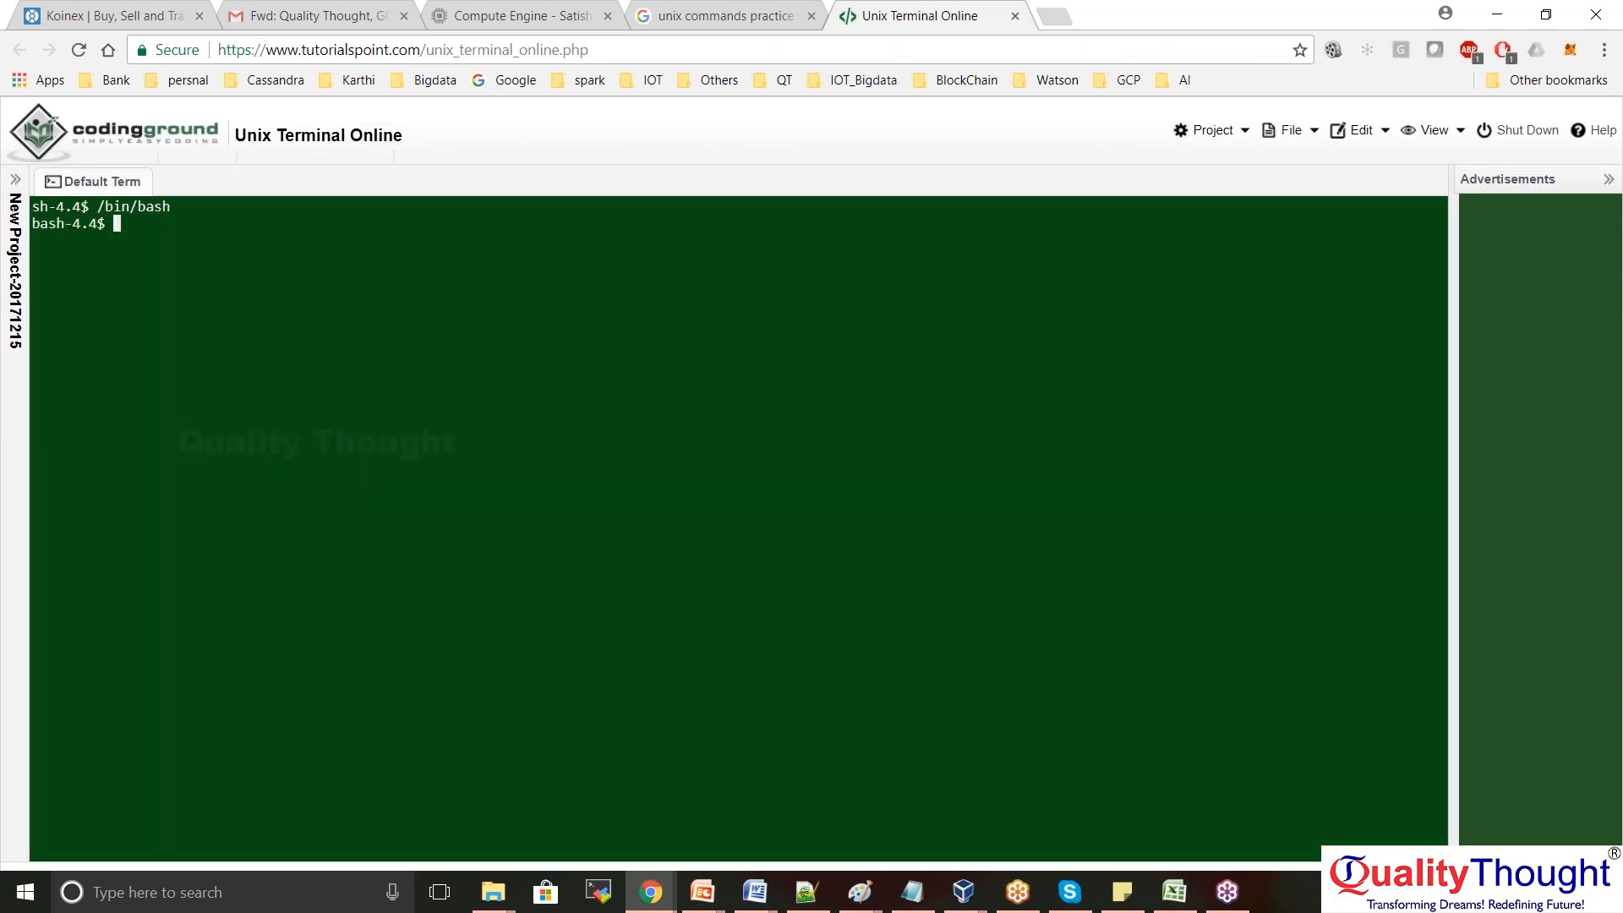
Run ls, create the hello directory with mkdir, and run ls again to list it
click(239, 240)
text(ls)
key(Return)
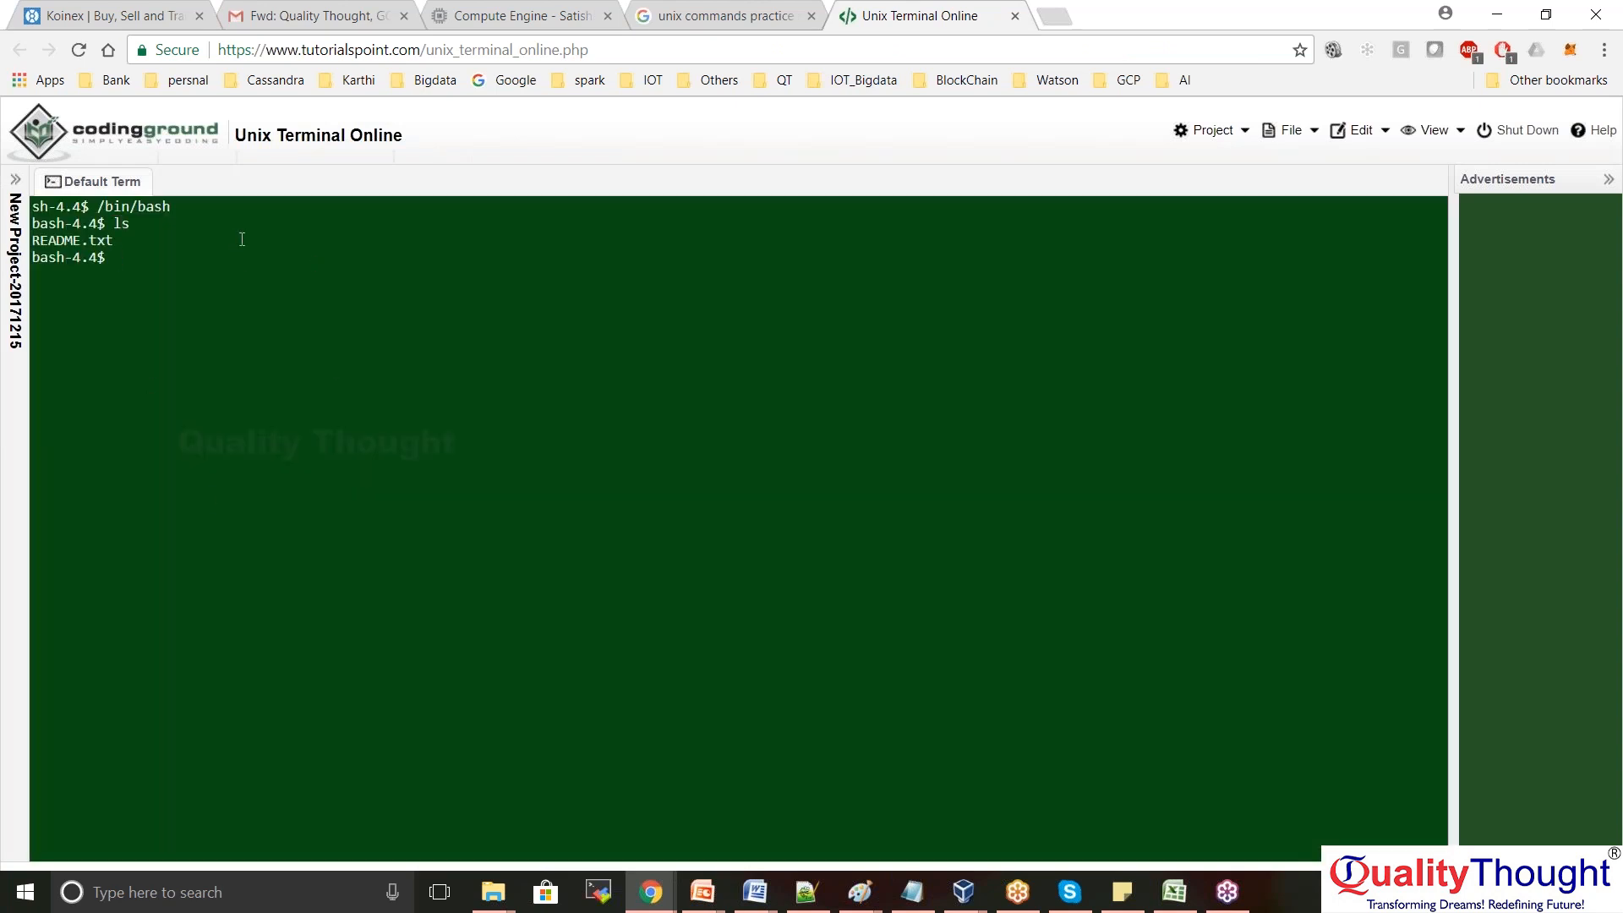
text(mkdir hell)
text(ls)
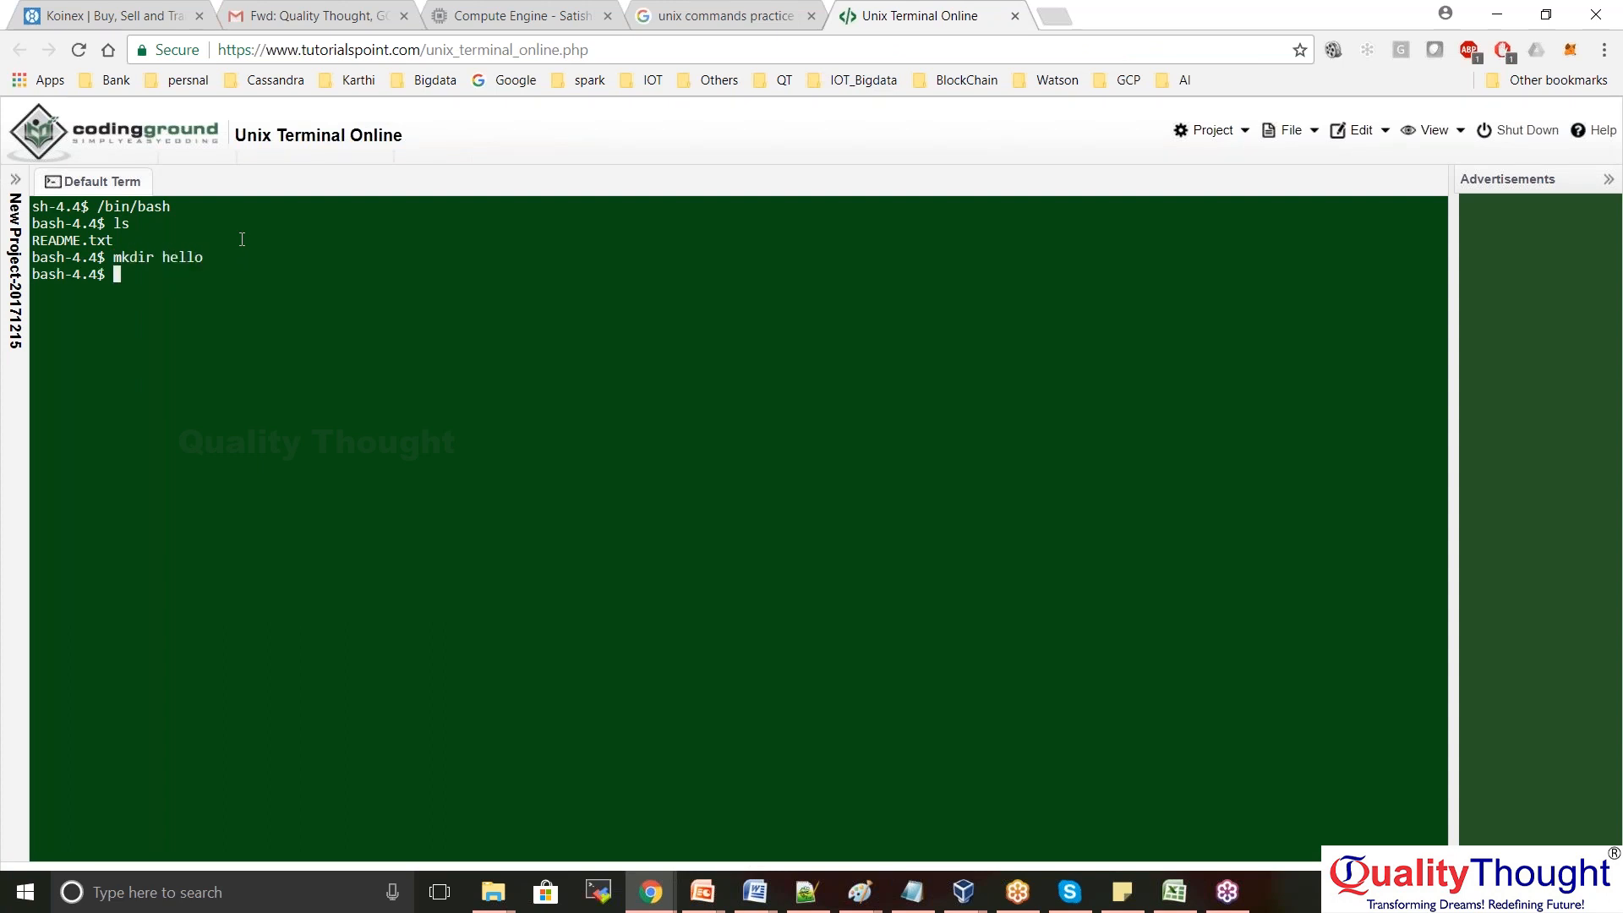
key(Return)
Highlight the hello entry and the terminal output lines, then clear the selections
double_click(135, 294)
click(206, 322)
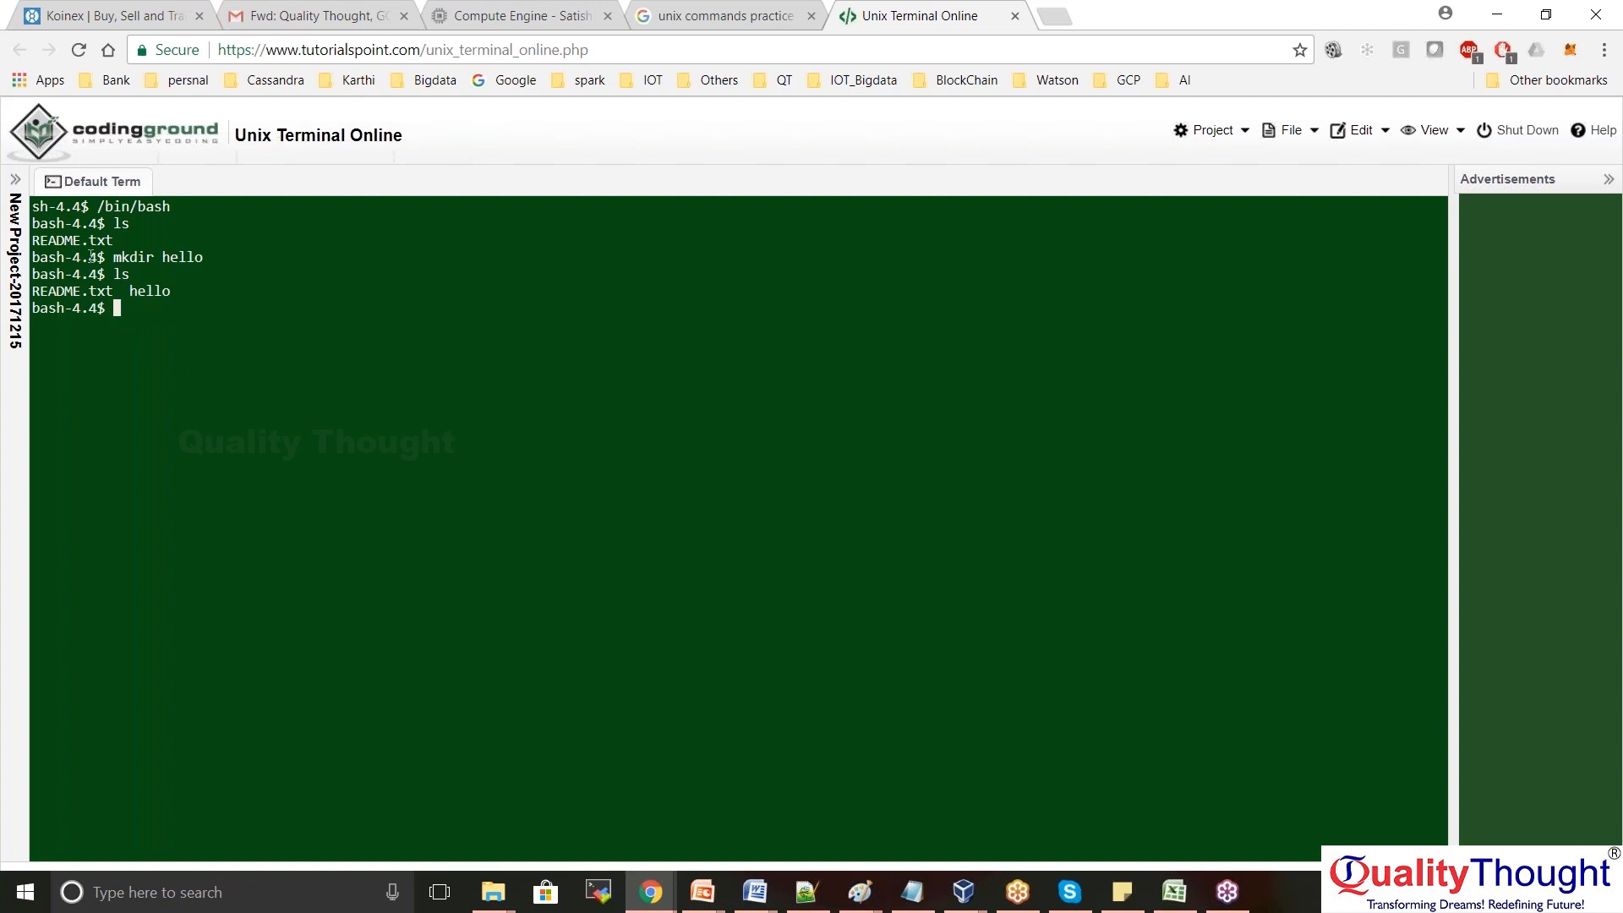
drag(137, 326, 326, 118)
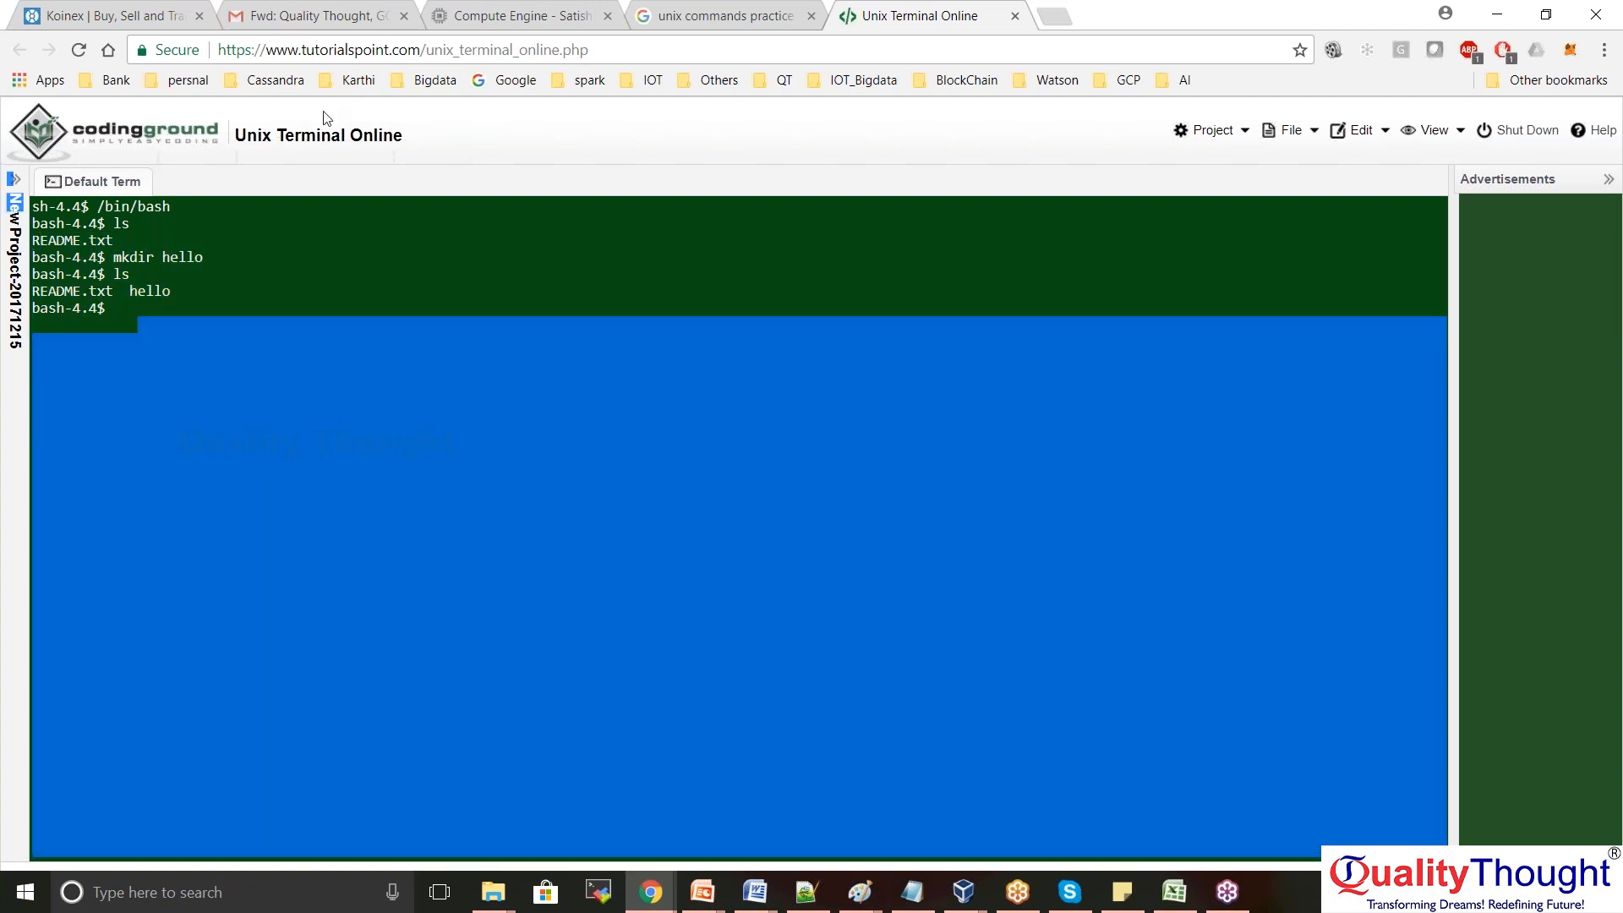
click(323, 340)
click(390, 50)
click(286, 340)
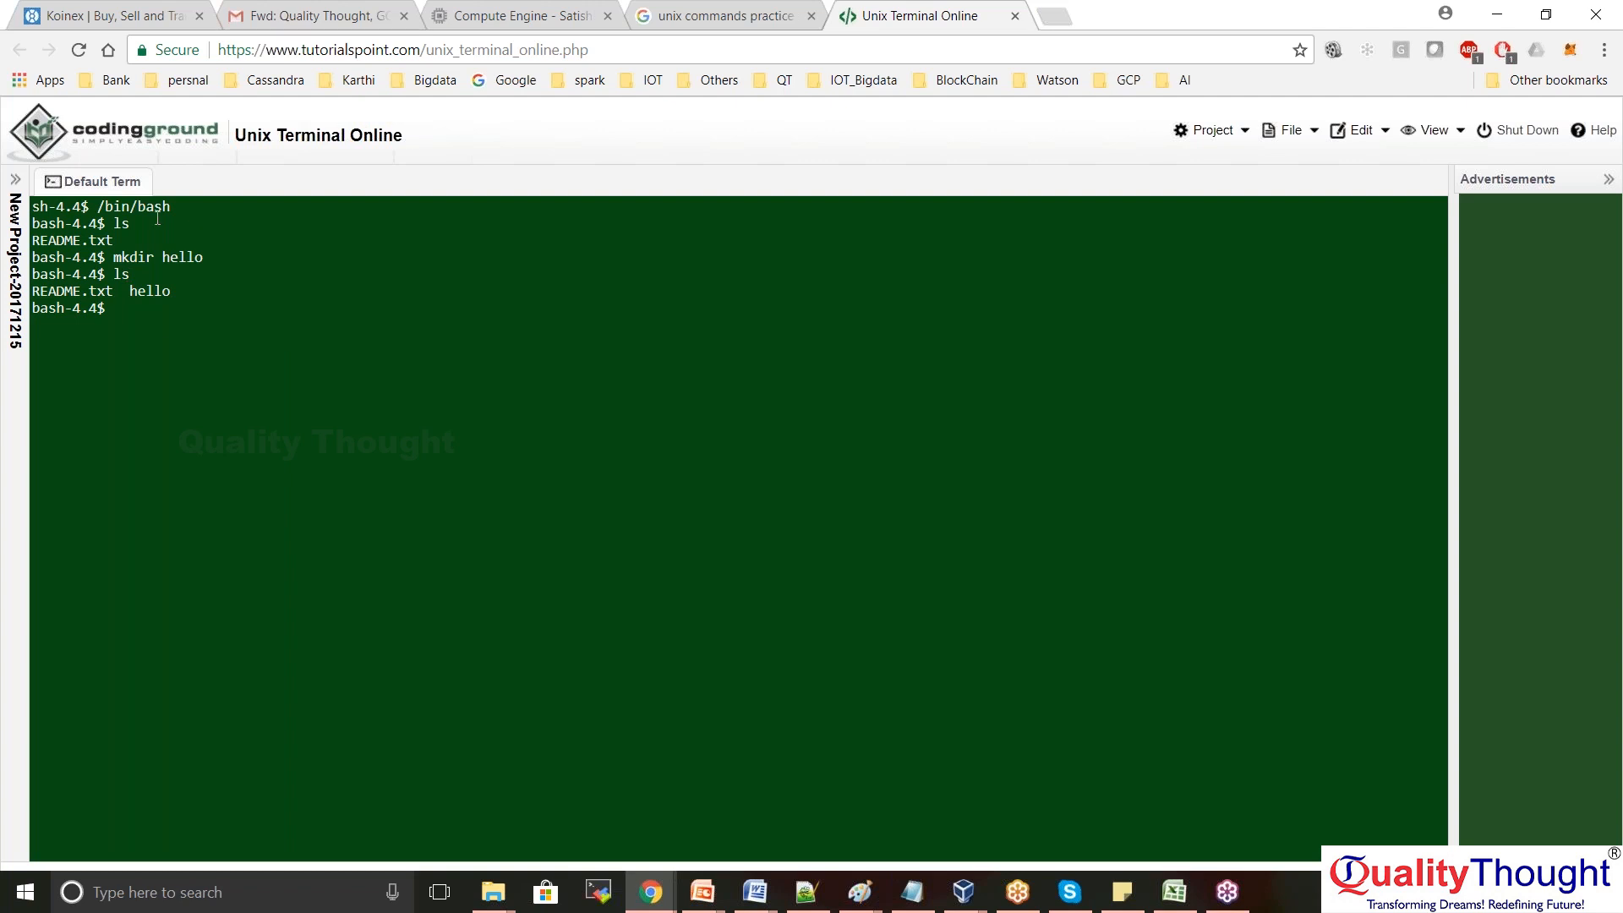
Switch among the Compute Engine details, the VM's SSH window and the Unix terminal tab, ending on instance details
click(495, 12)
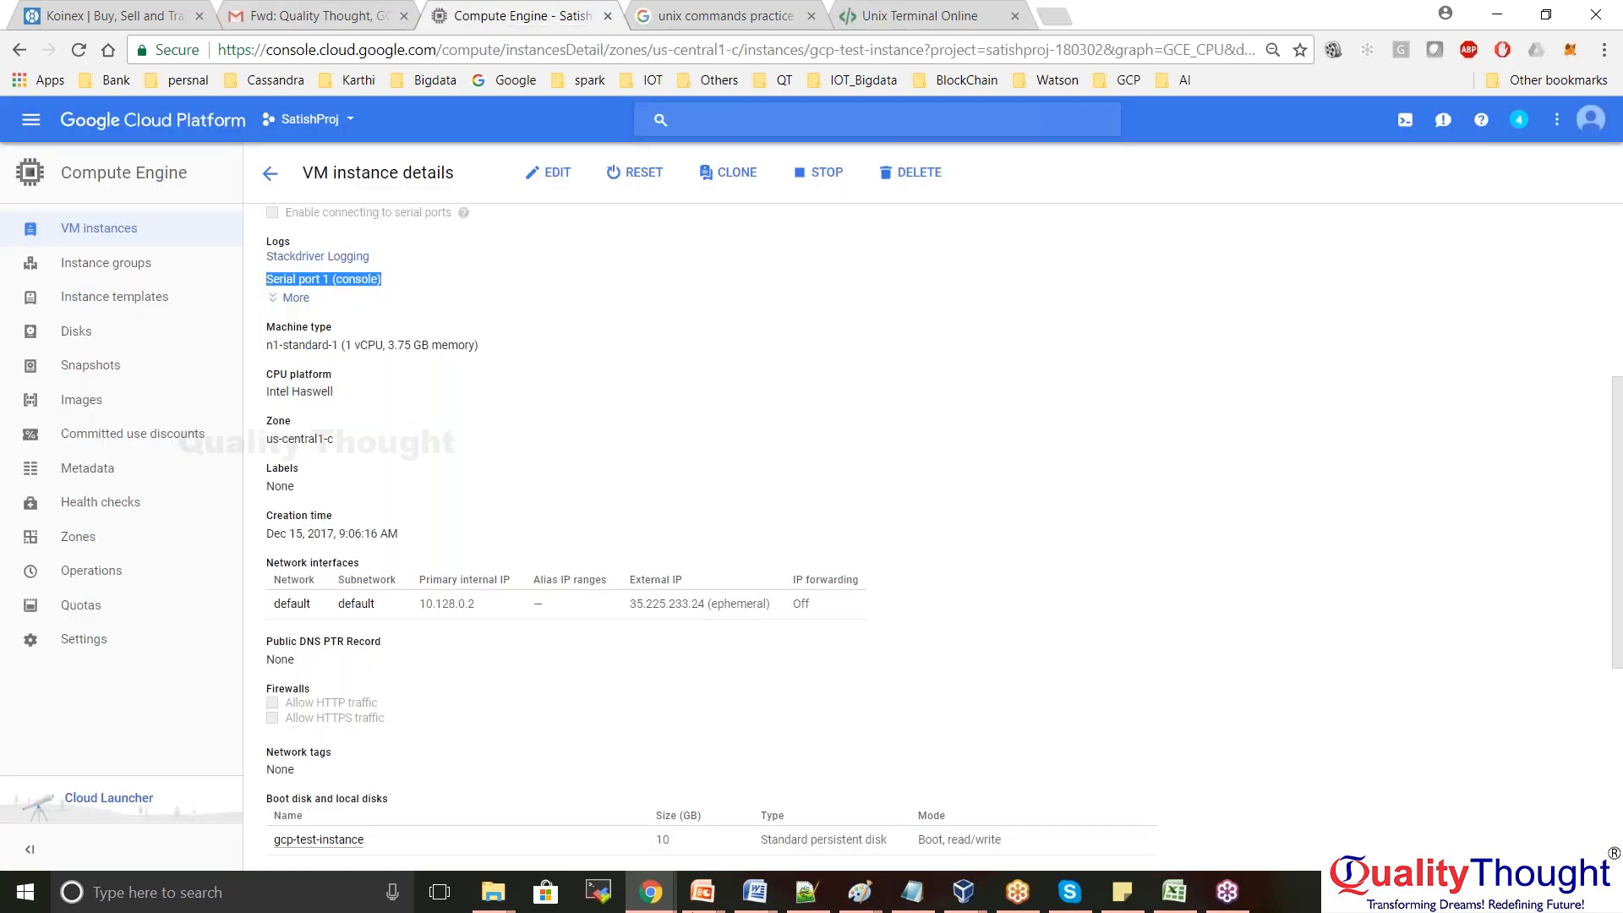
mouse_move(651, 889)
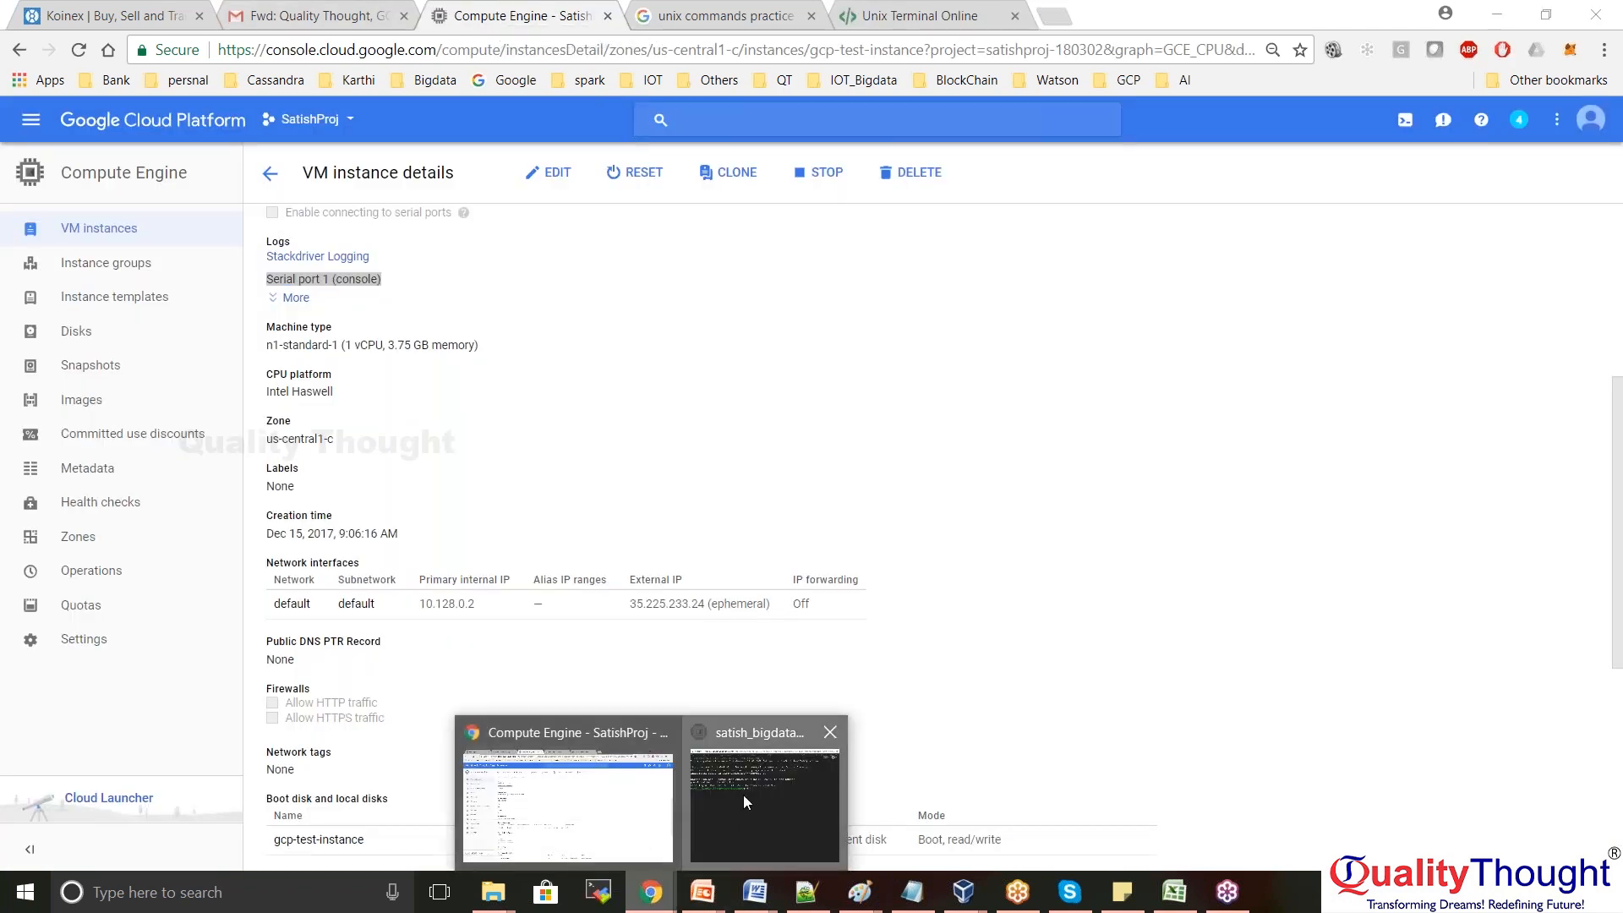
click(743, 794)
click(1134, 304)
click(941, 27)
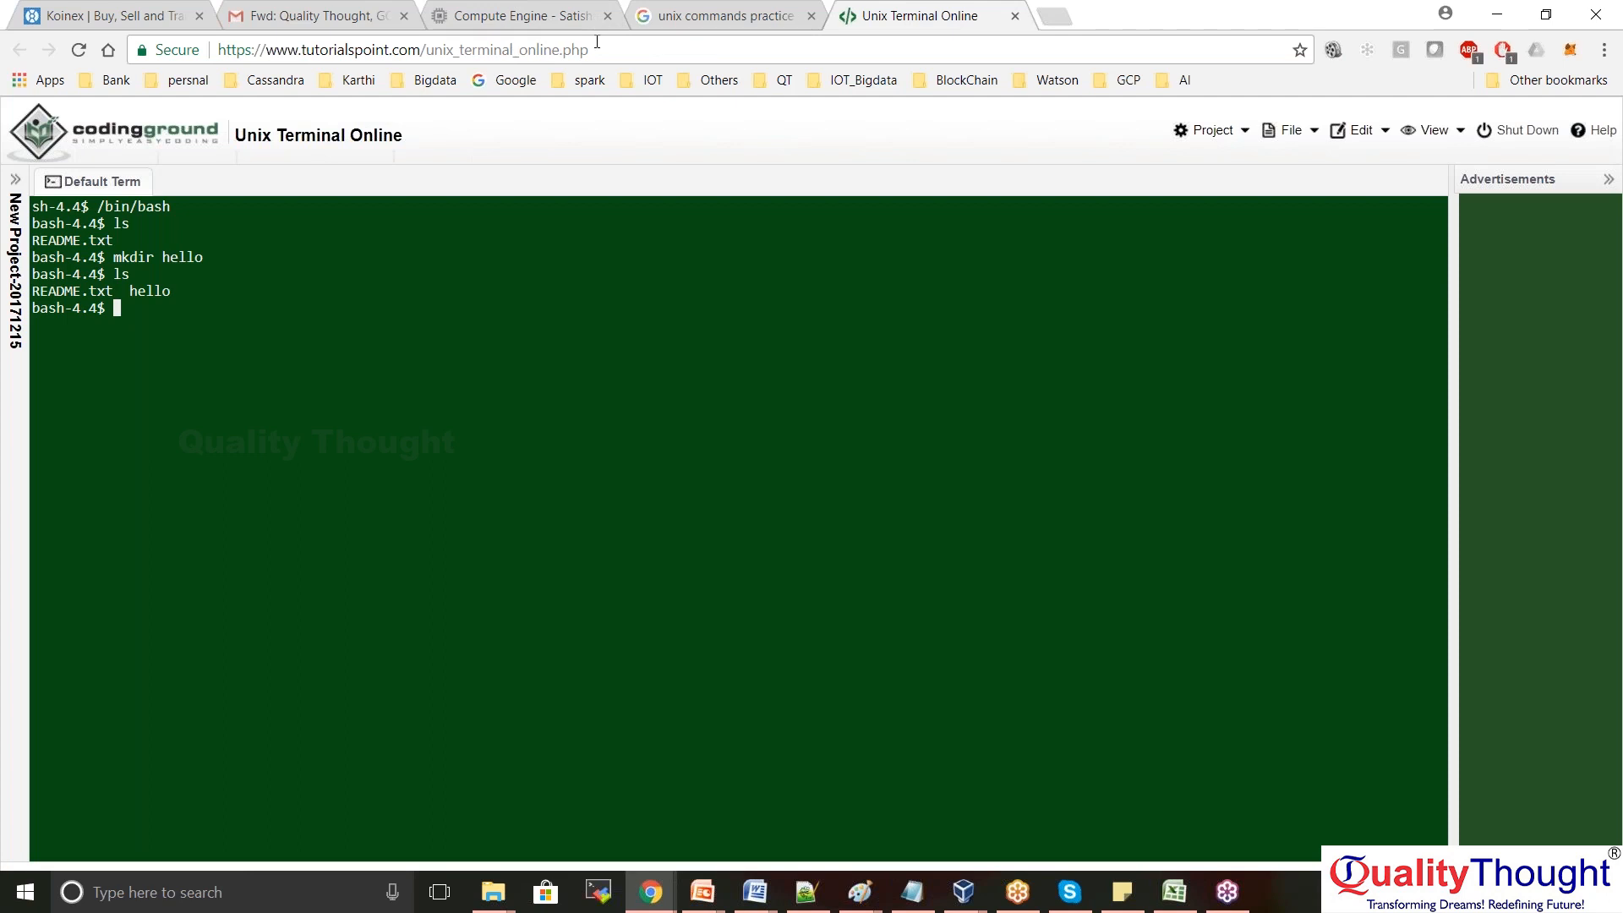
click(543, 18)
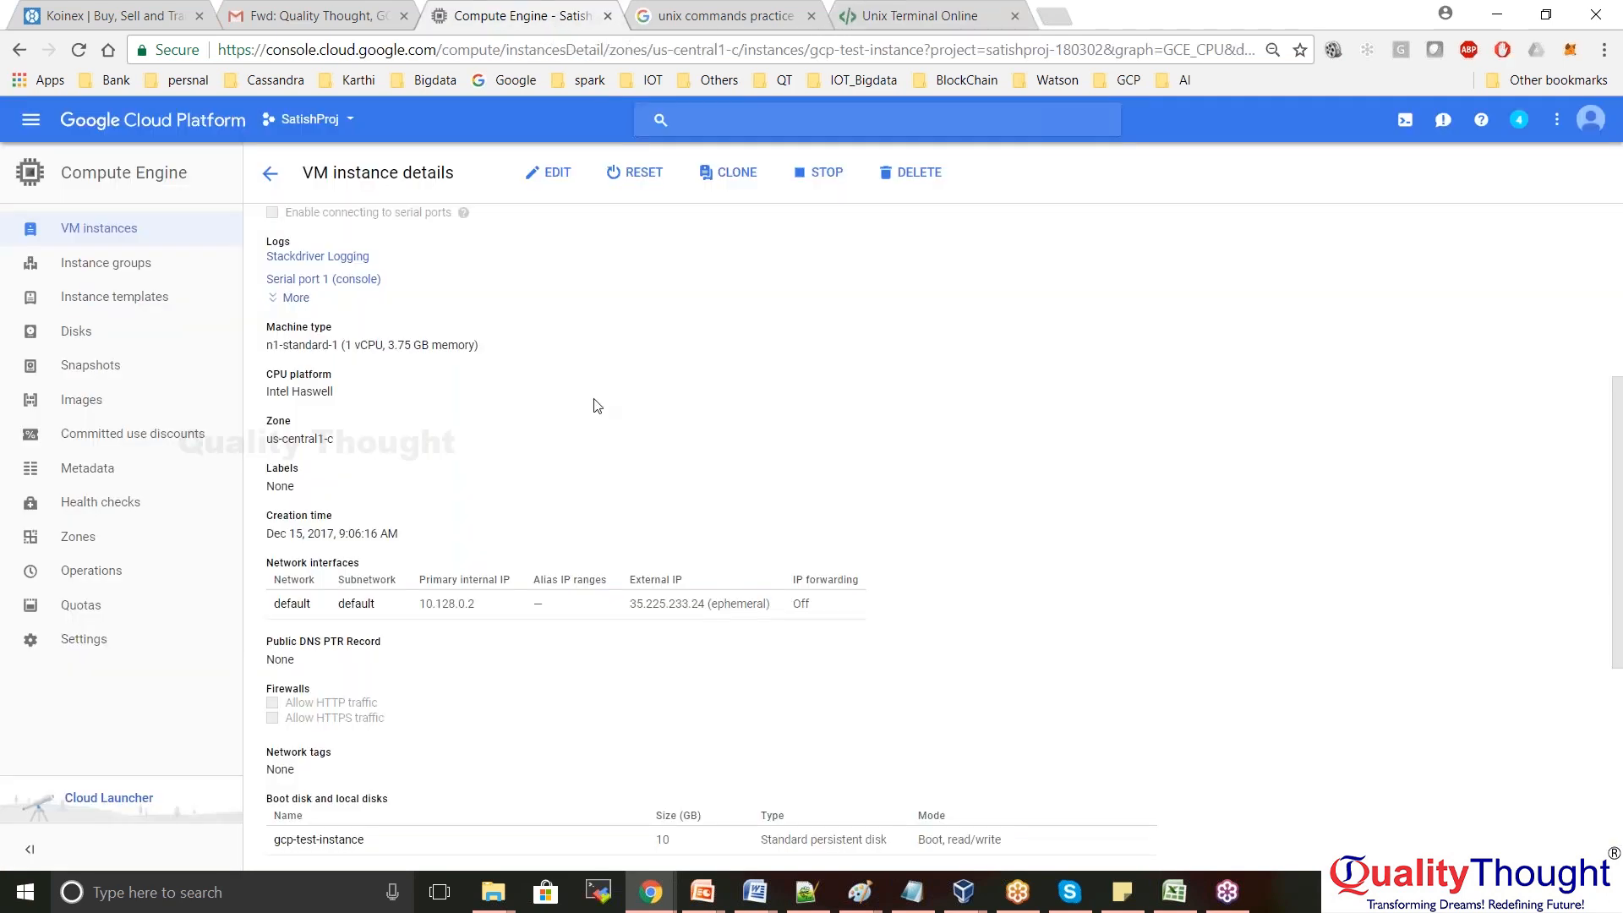
Go back to the VM instances list and open, then dismiss, the SSH connection options
click(269, 175)
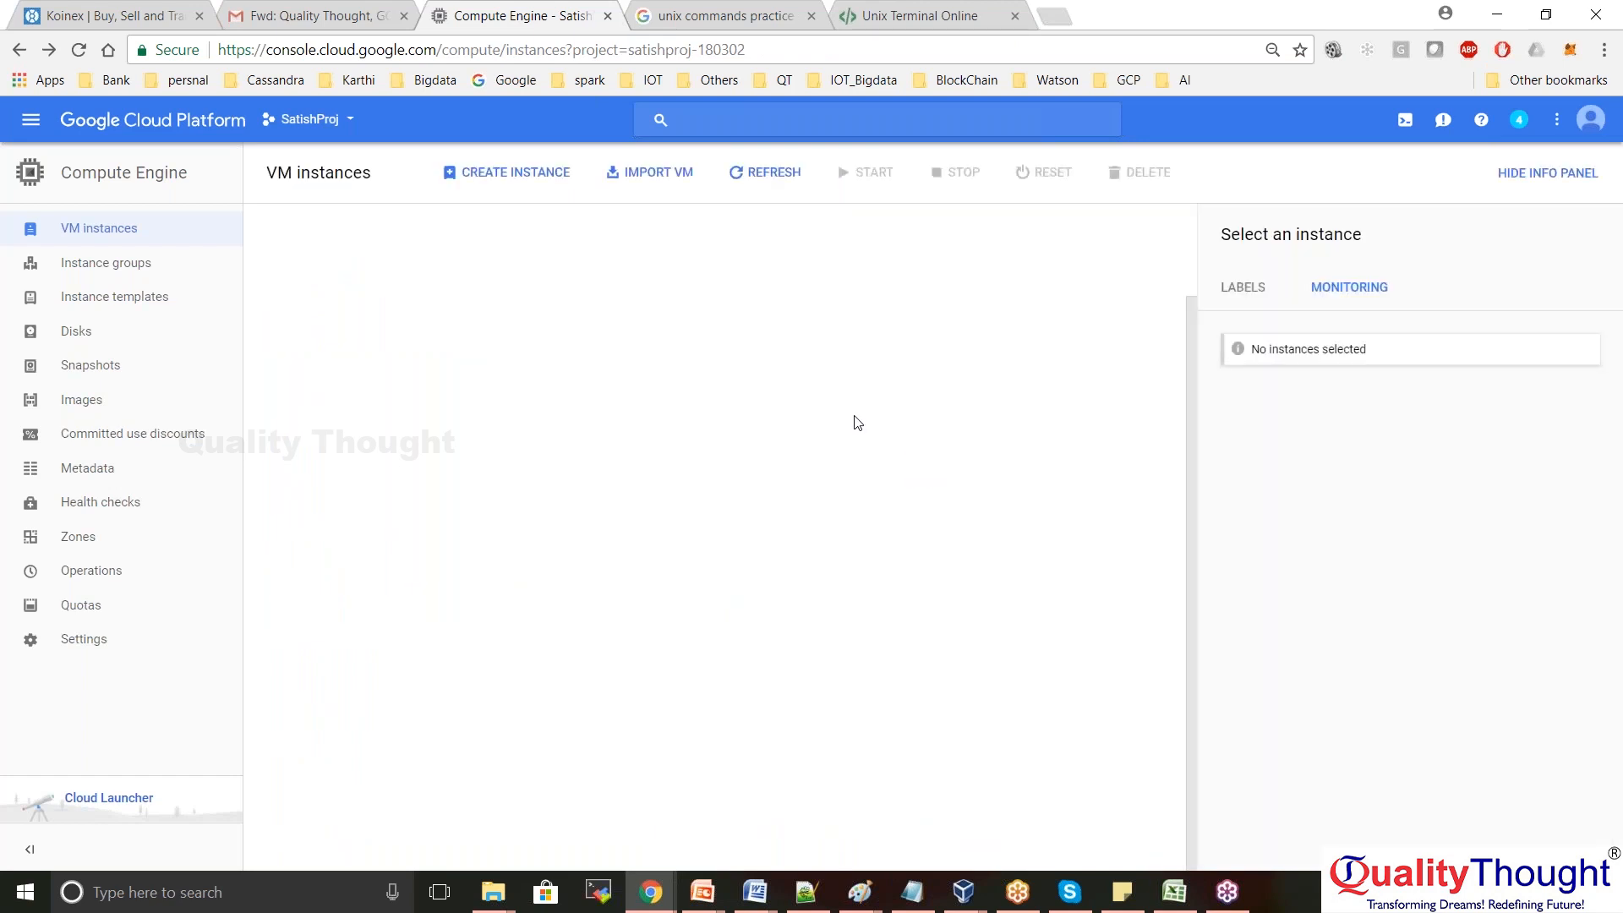
click(865, 385)
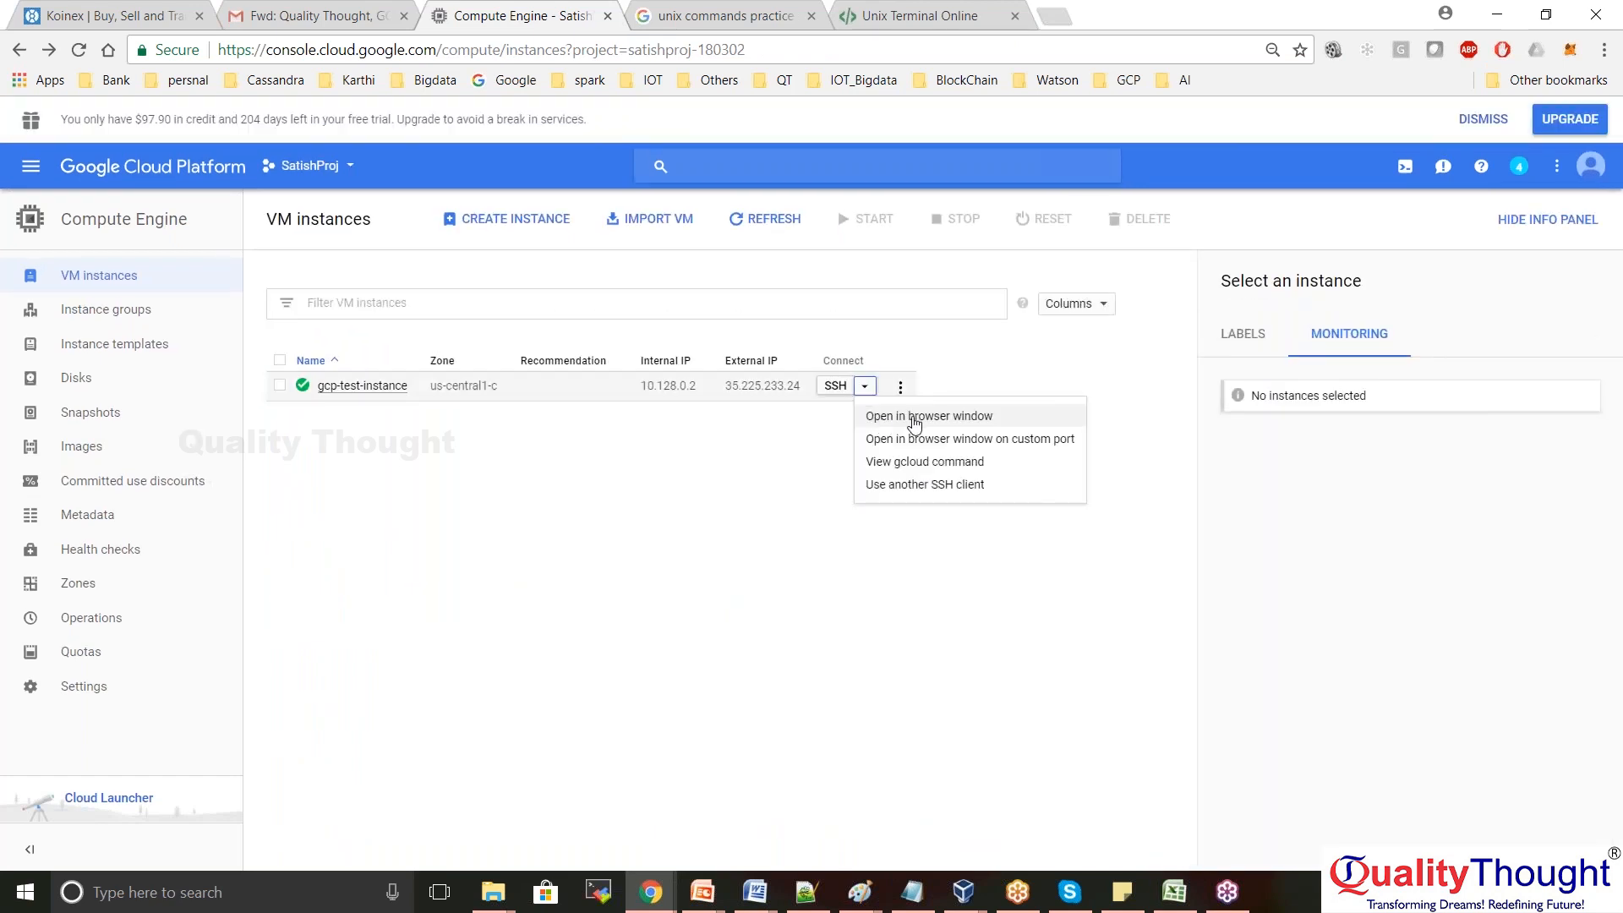
click(747, 655)
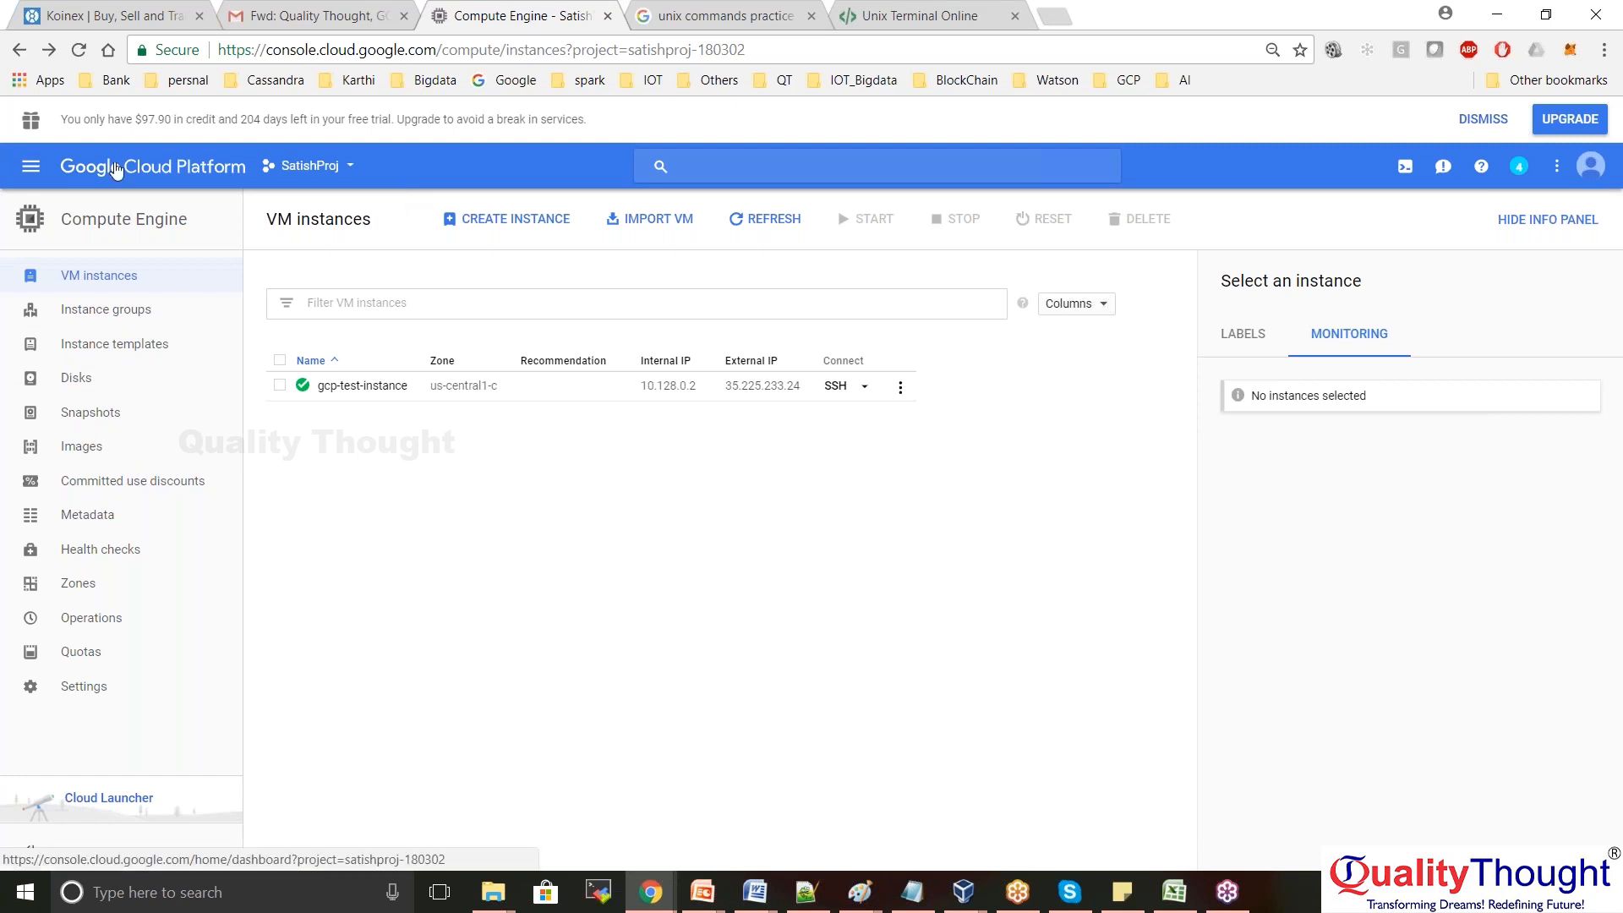
Open App Engine from the navigation menu and expand the Select a language choices
click(32, 169)
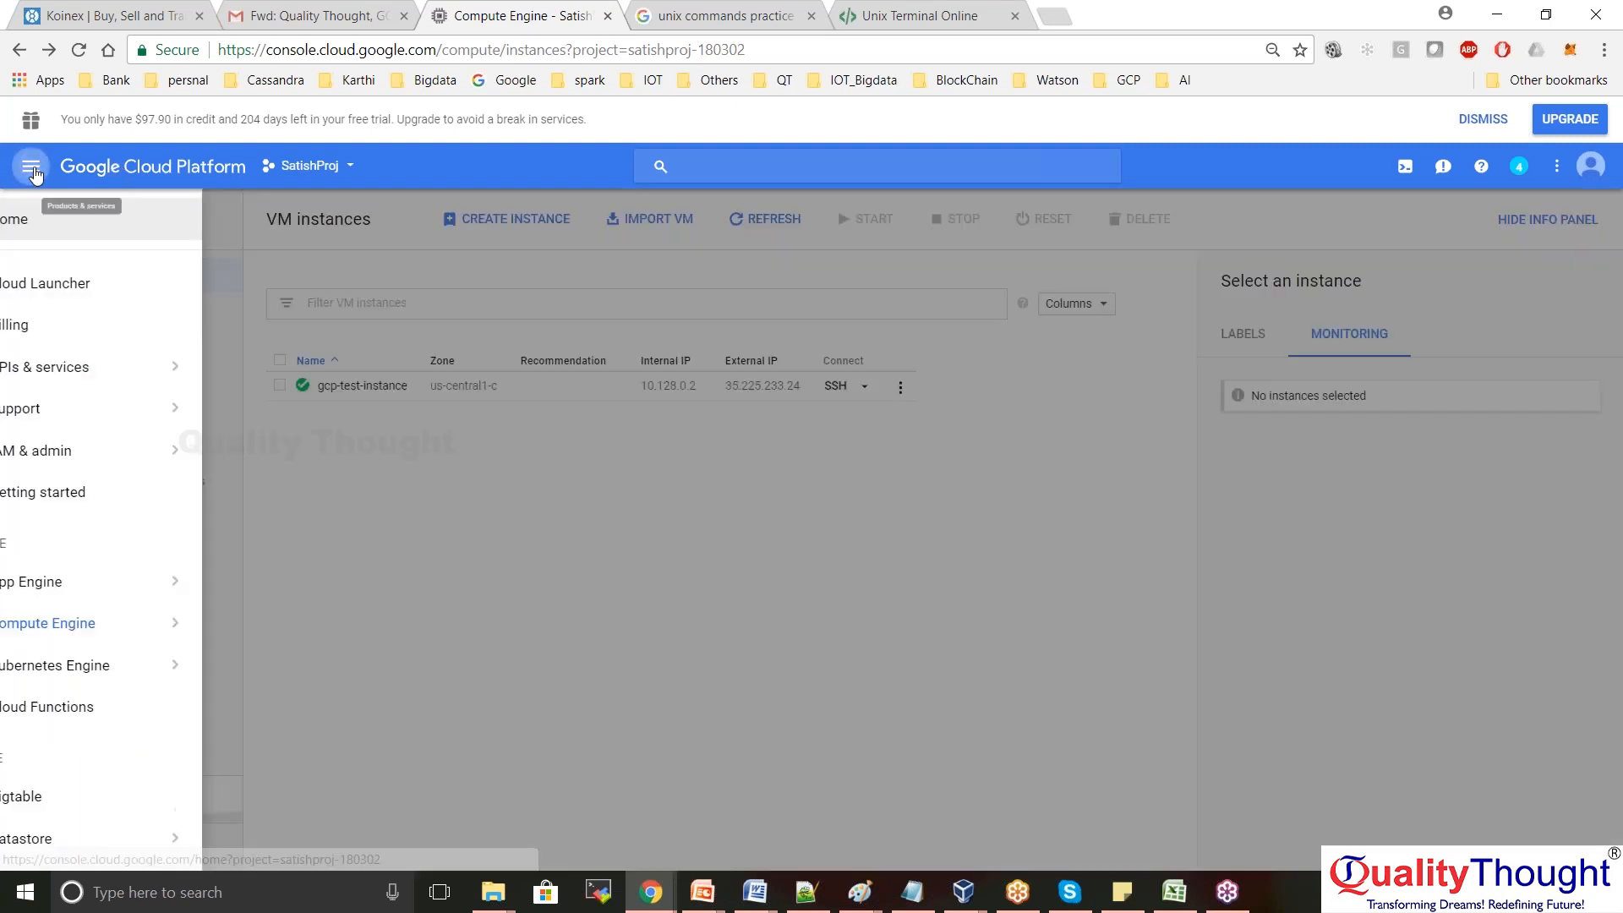
click(110, 582)
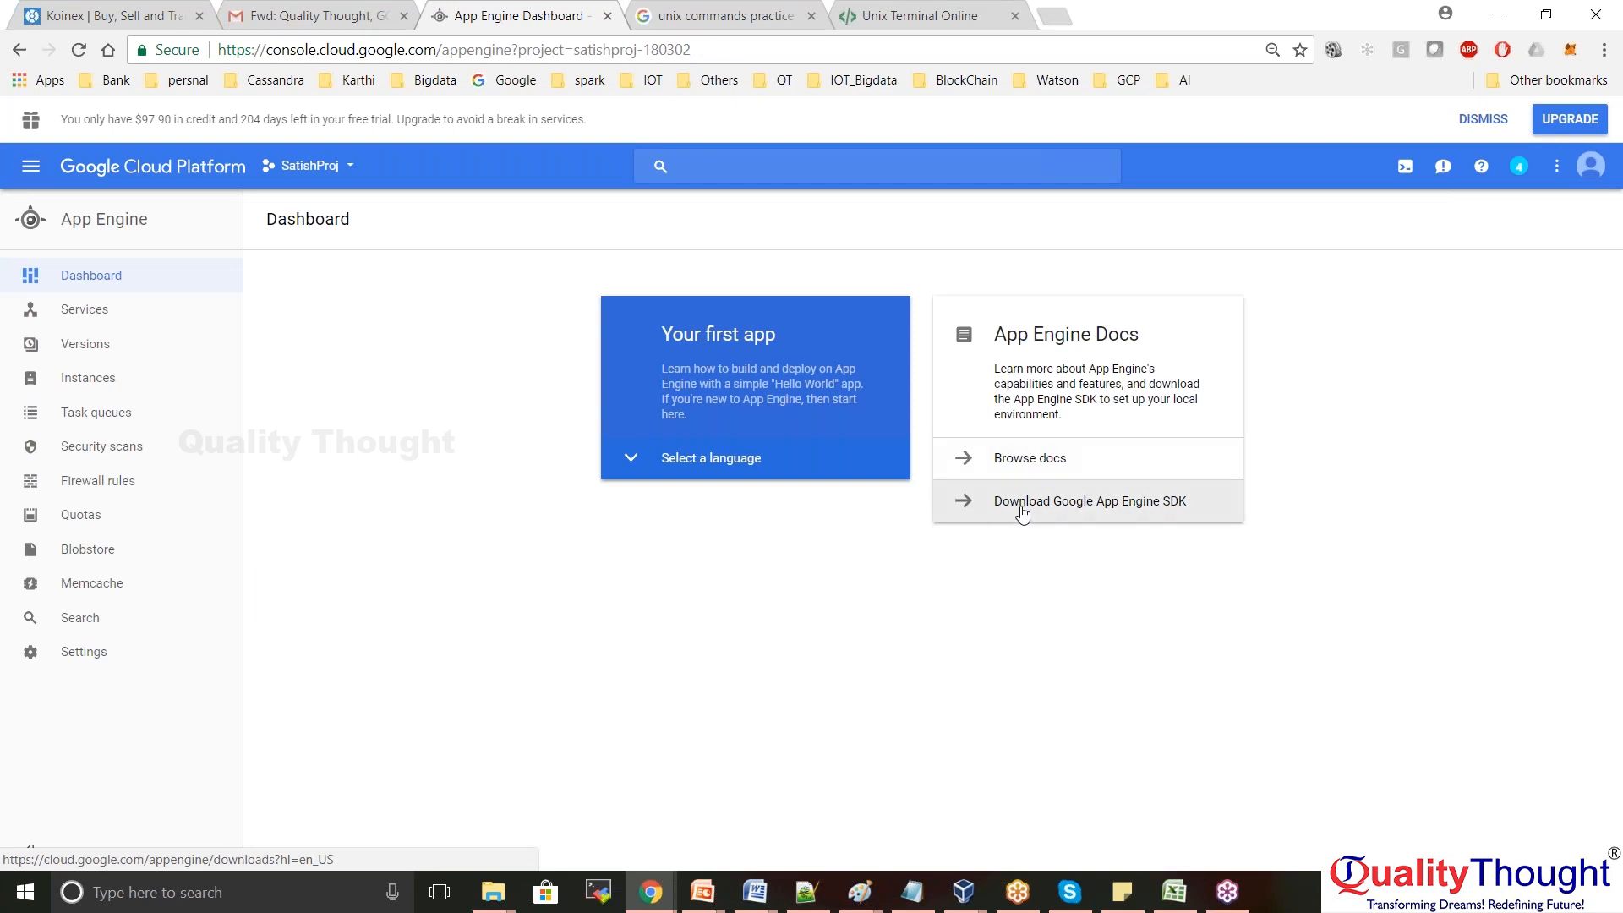
click(728, 461)
Open the App Engine SDK download page in a new tab, then go back to the Dashboard tab
click(1087, 506)
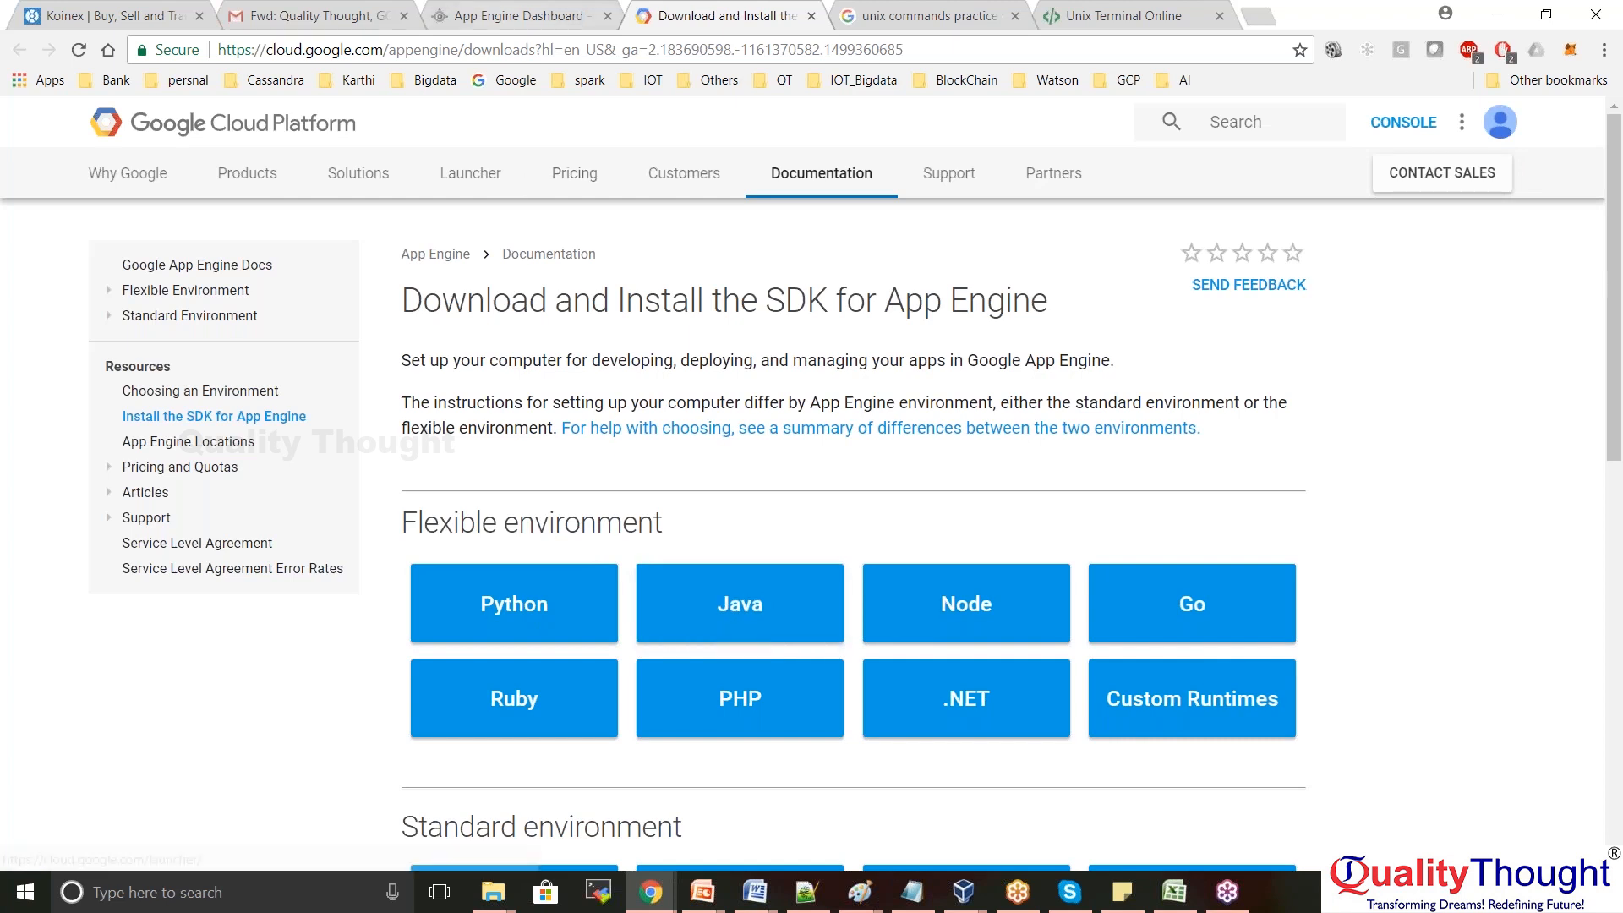
click(510, 29)
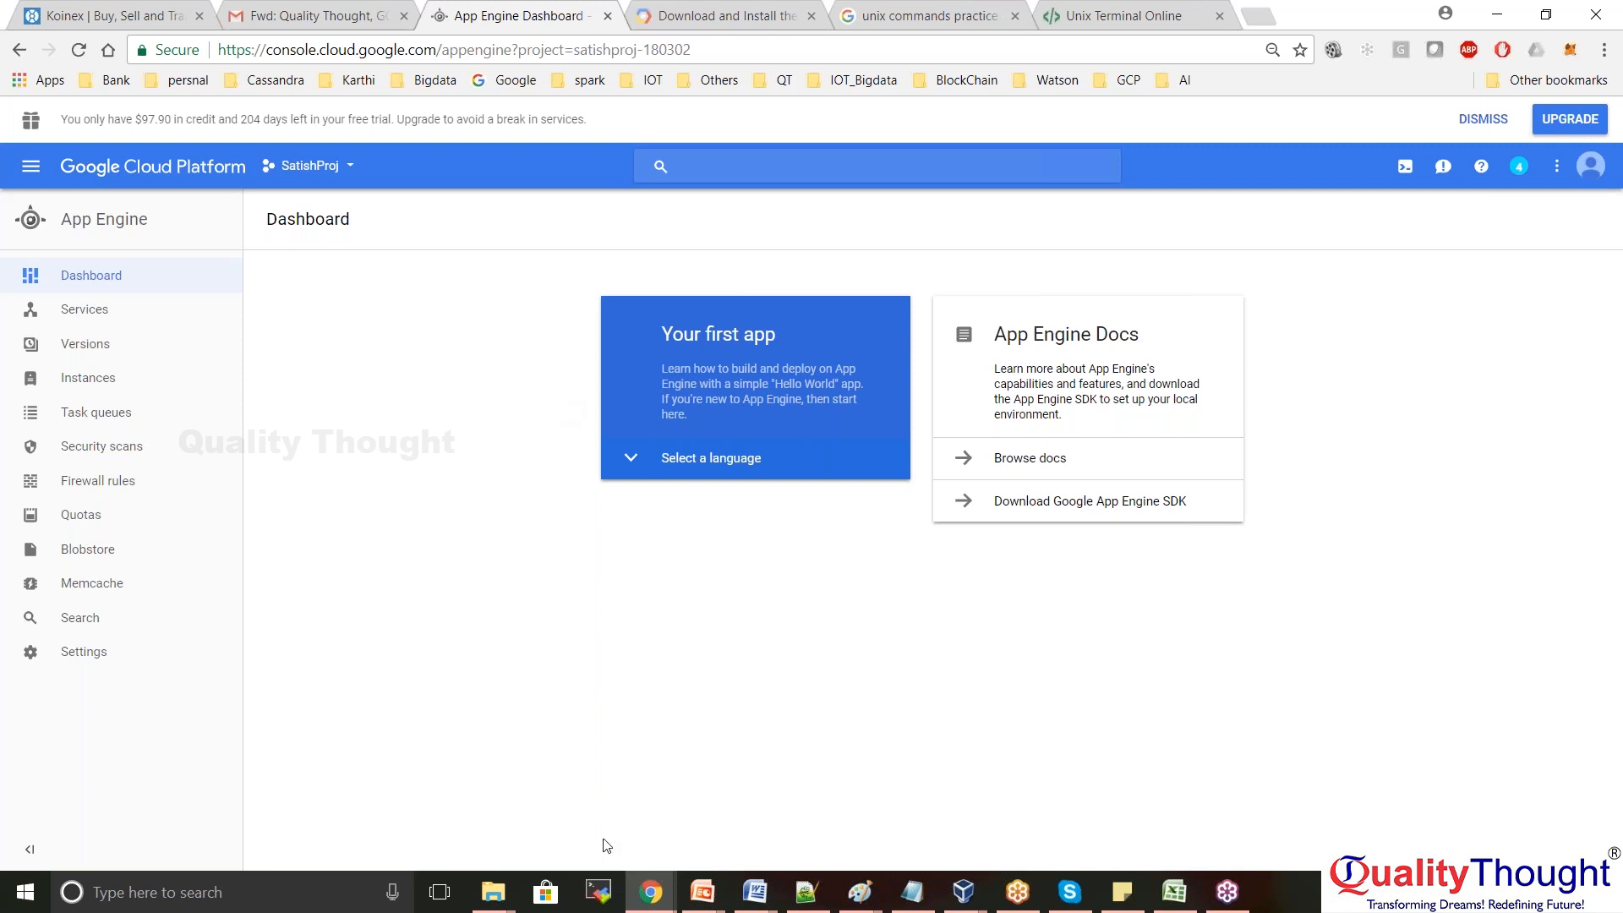
In Notepad++, highlight the gcloud and mvn appengine deploy command lines, then deselect them
click(803, 901)
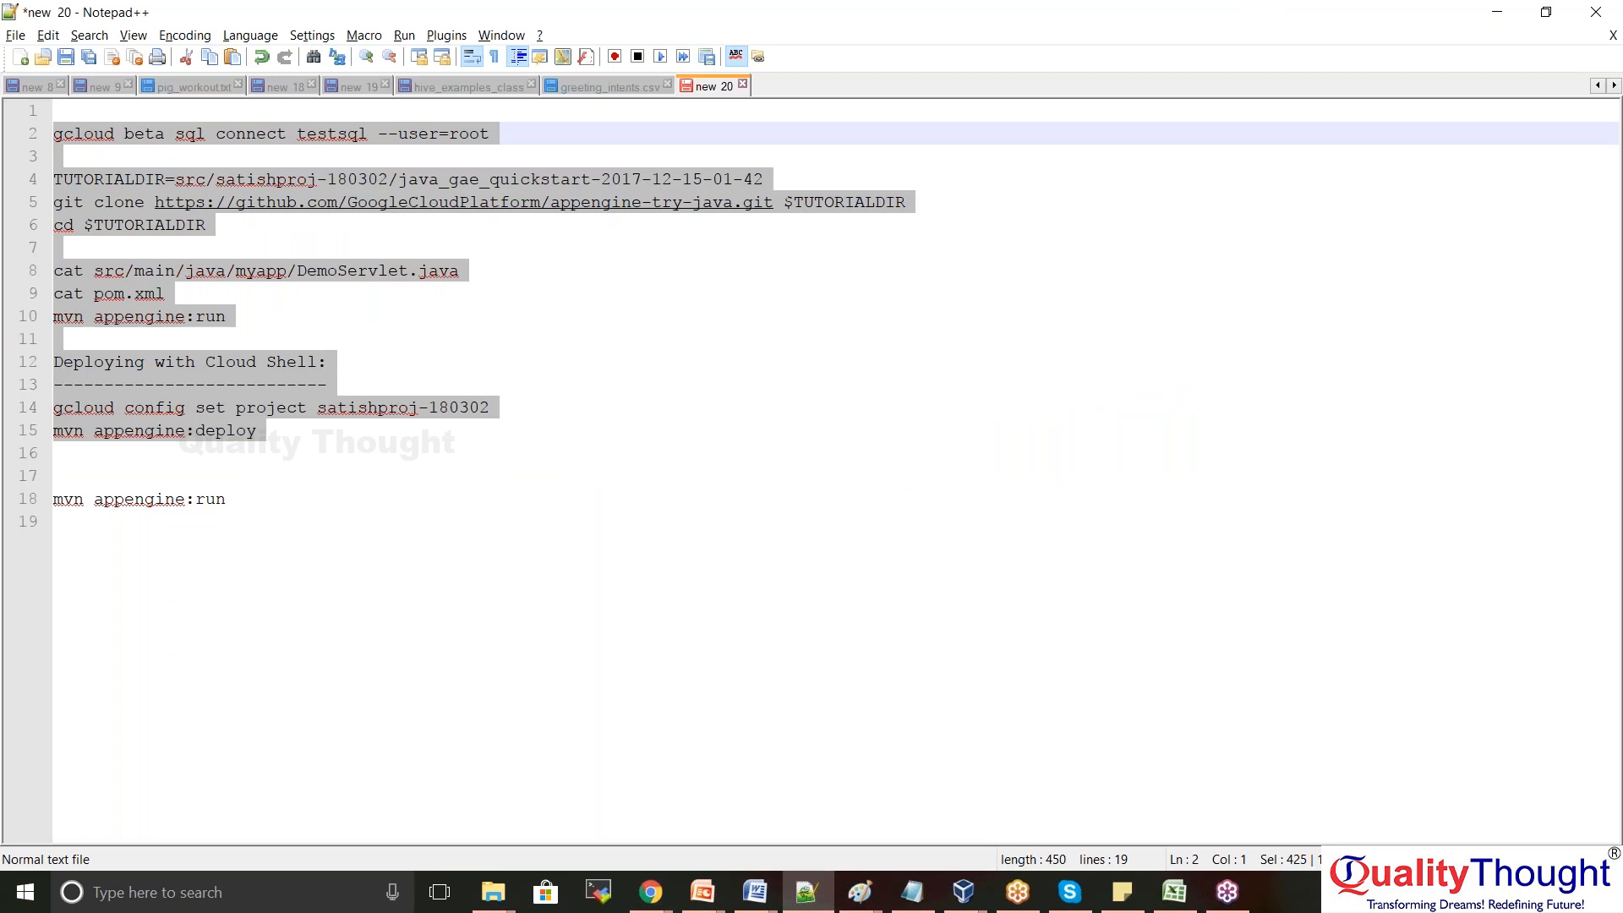
drag(282, 514, 54, 134)
click(493, 272)
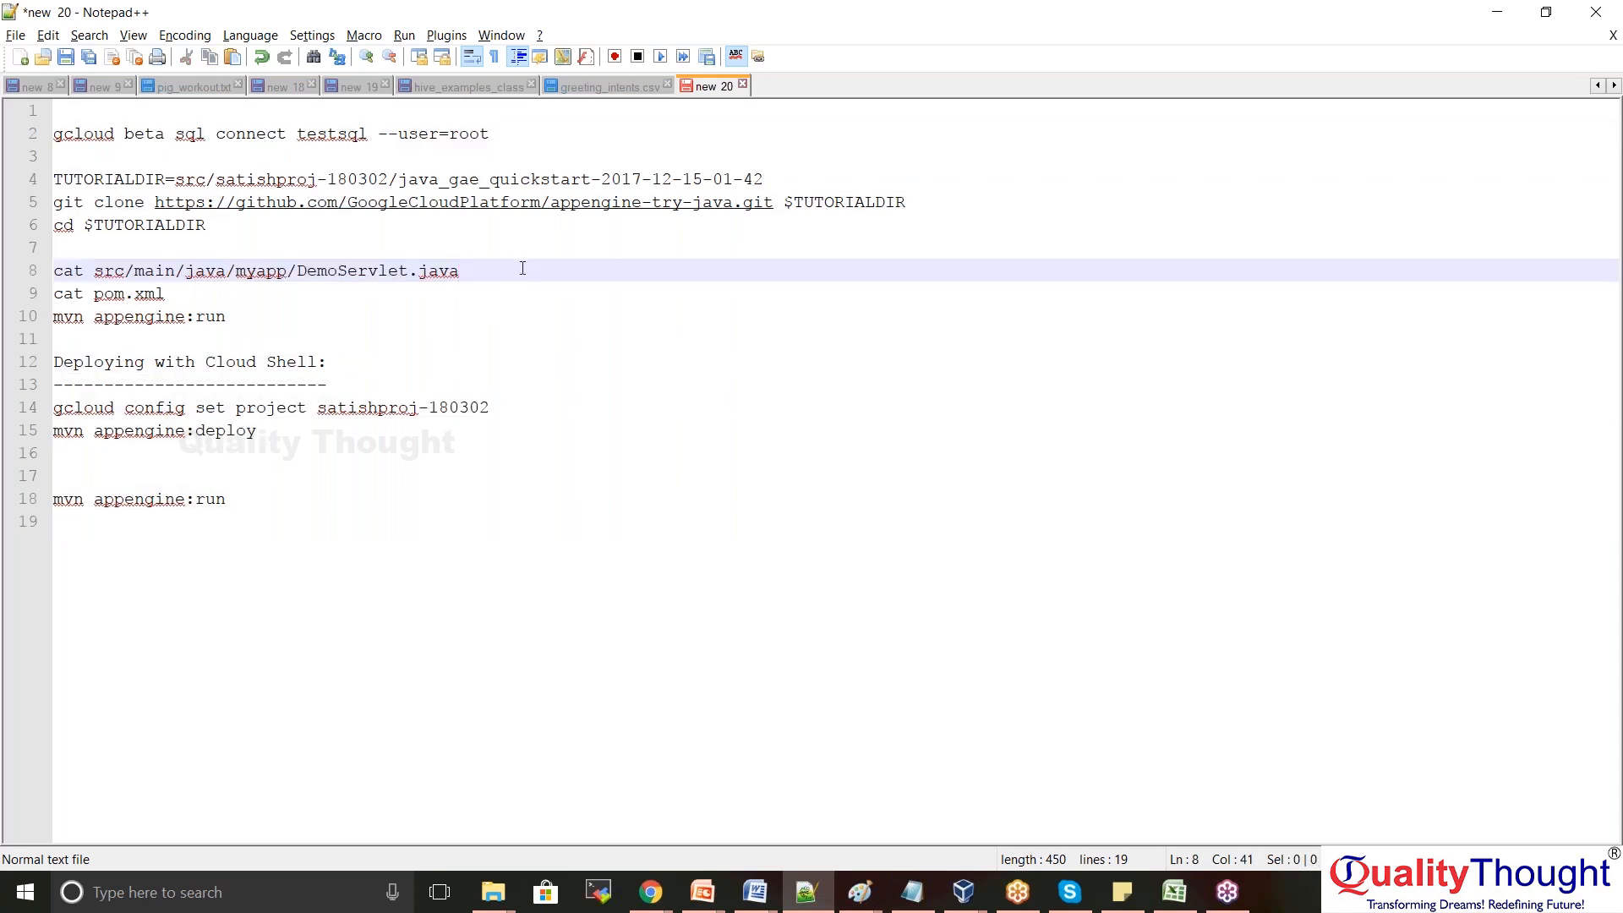
Back in Chrome, show the navigation menu's App Engine pages
key(alt+Tab)
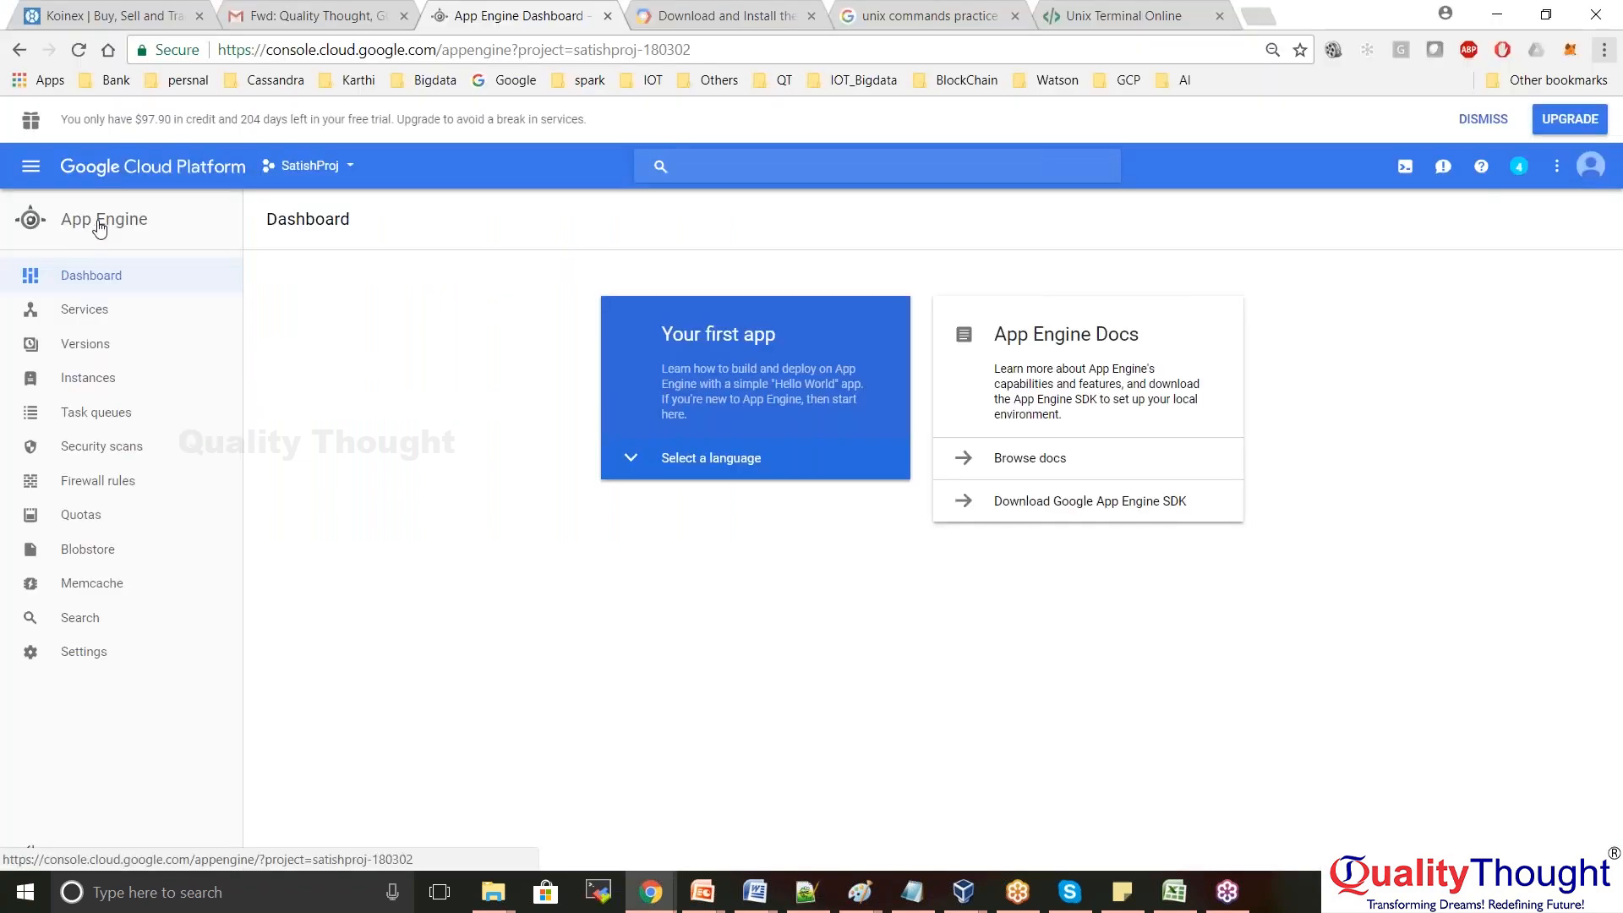
click(32, 167)
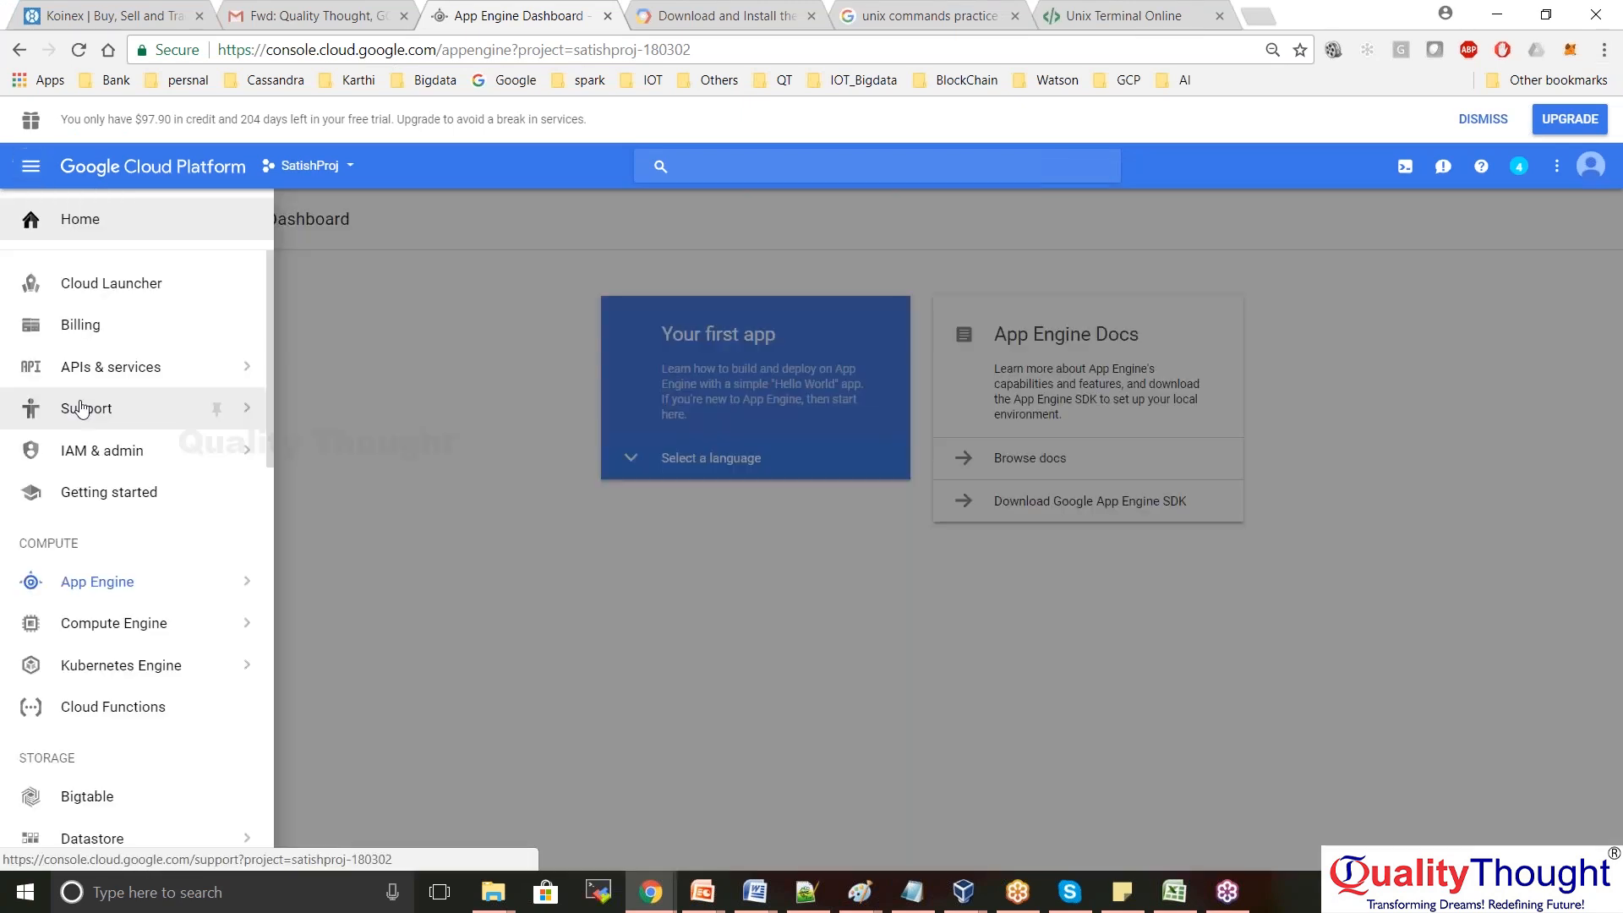
mouse_move(127, 581)
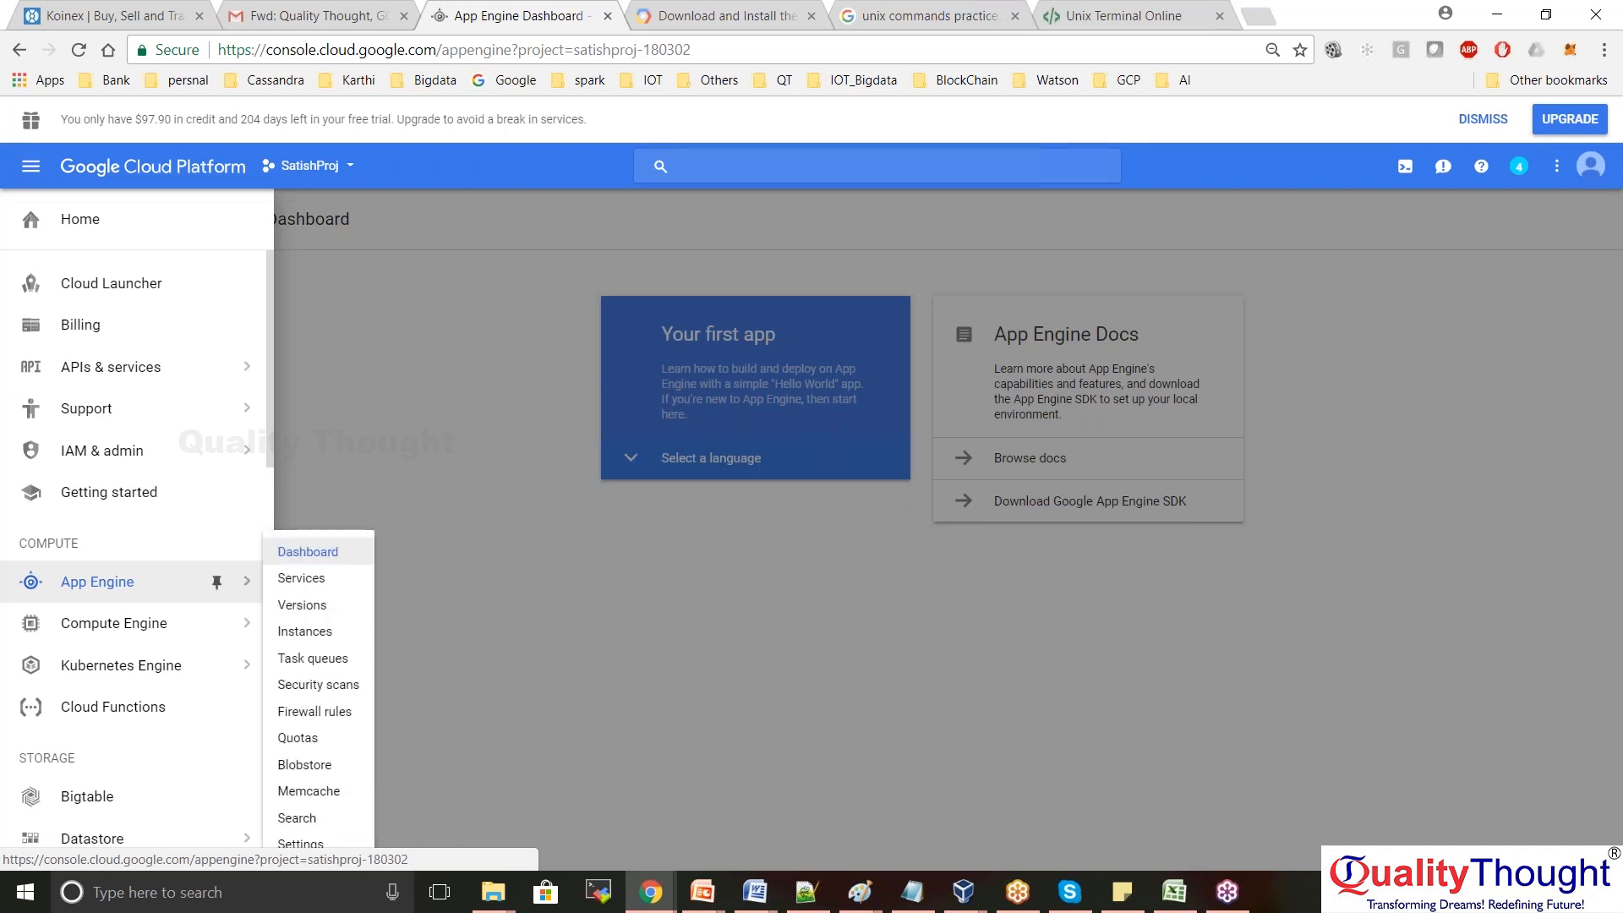